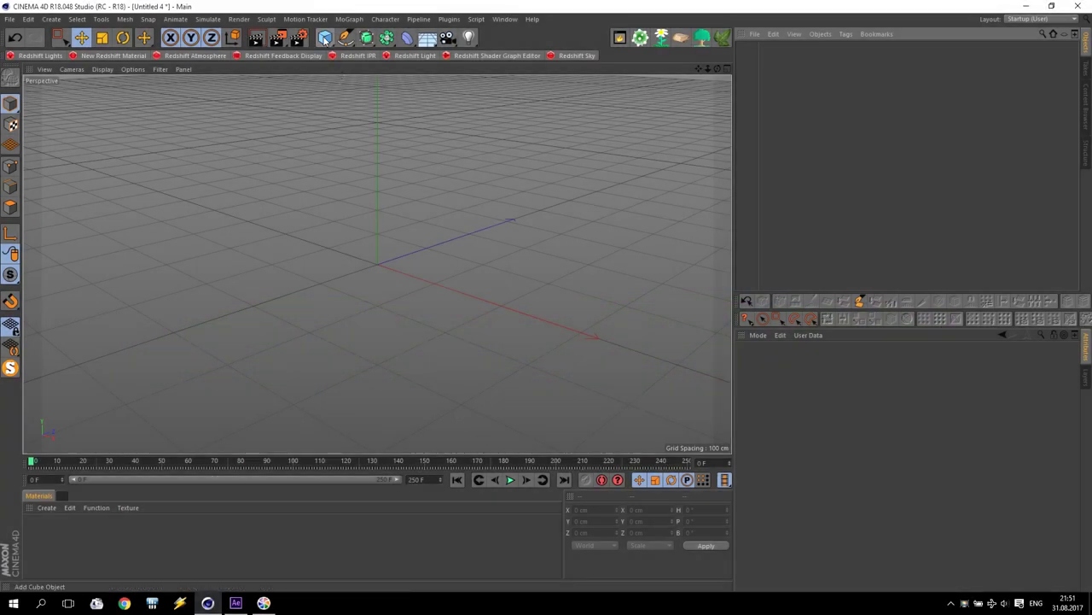
Add a sphere and raise it to Y 100 cm
left_click(325, 39)
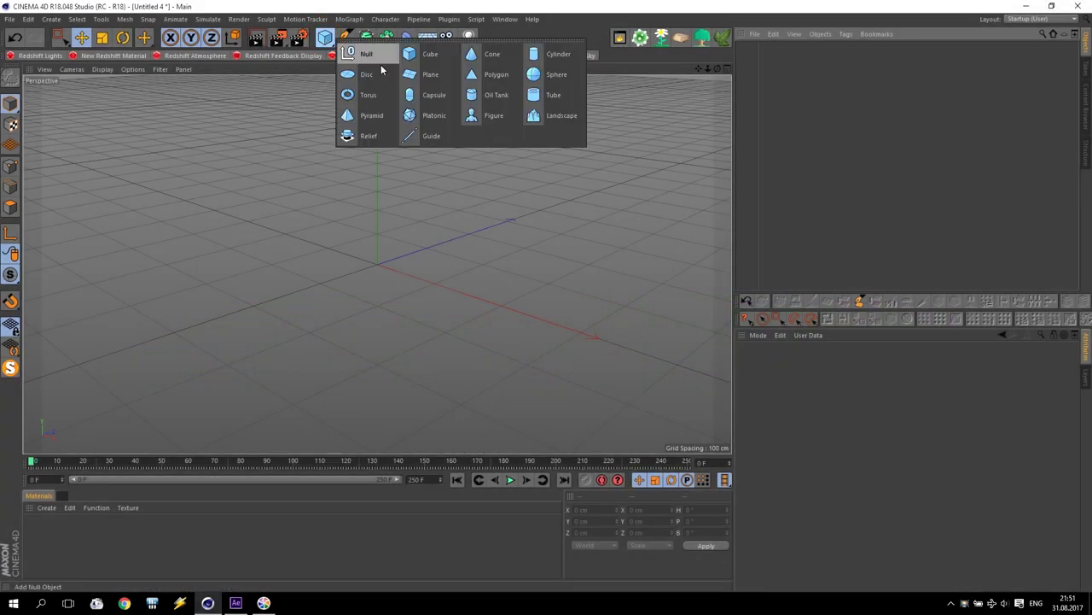
left_click(540, 75)
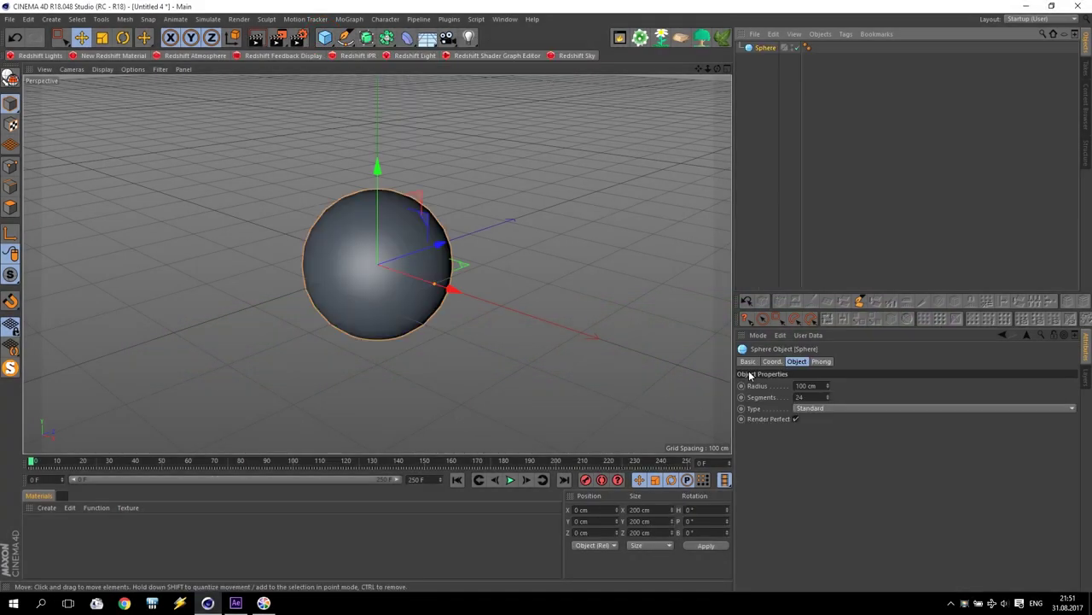
left_click(582, 521)
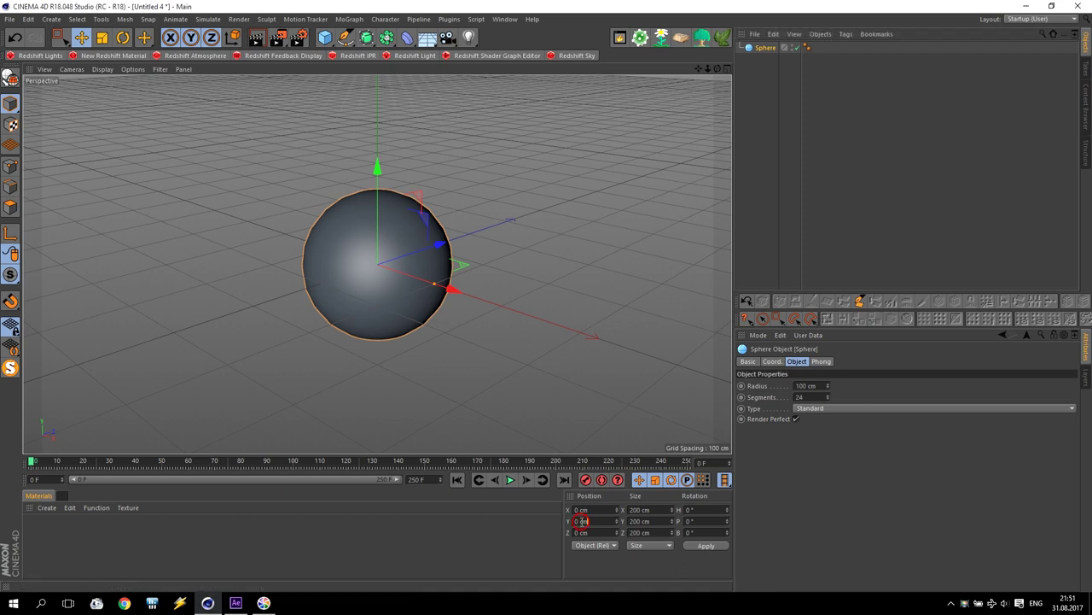
left_click_drag(377, 169, 377, 89)
left_click(615, 521)
type("100")
key("Return")
Maximize the Front view and recentre it on the sphere
middle_click(506, 316)
middle_click(505, 310)
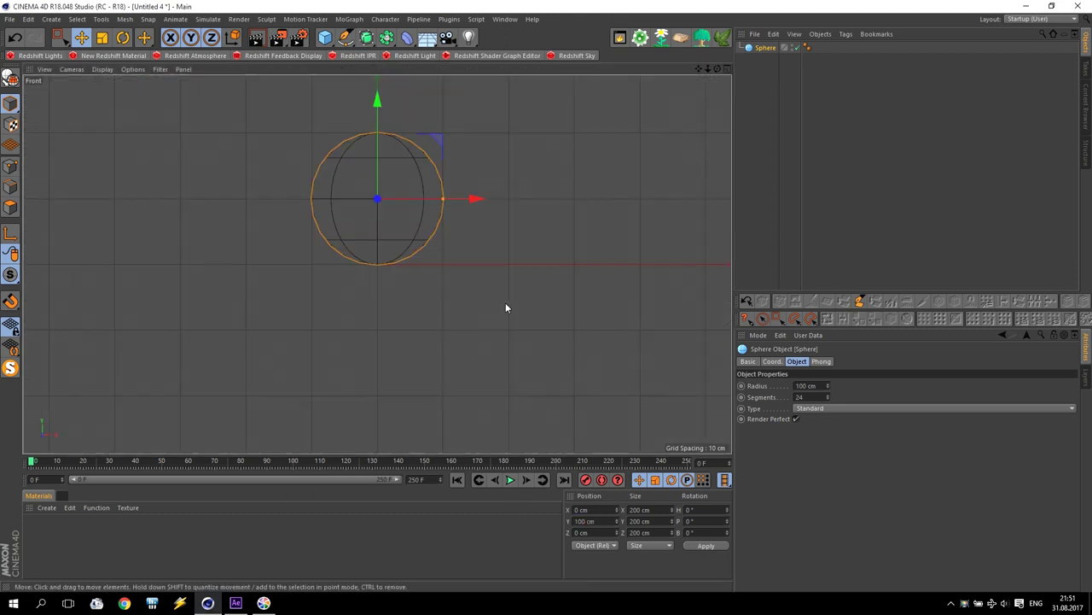
middle_click_drag(367, 174, 377, 265, "alt")
left_click(345, 37)
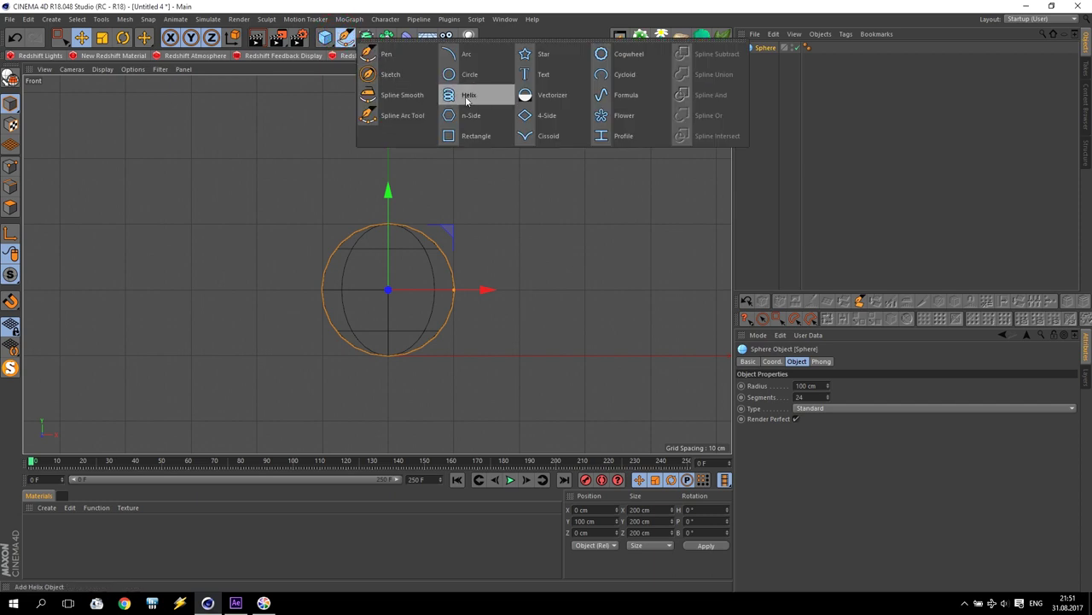
Add a Helix spline on the XZ plane with 500 subdivisions
left_click(453, 103)
left_click(819, 477)
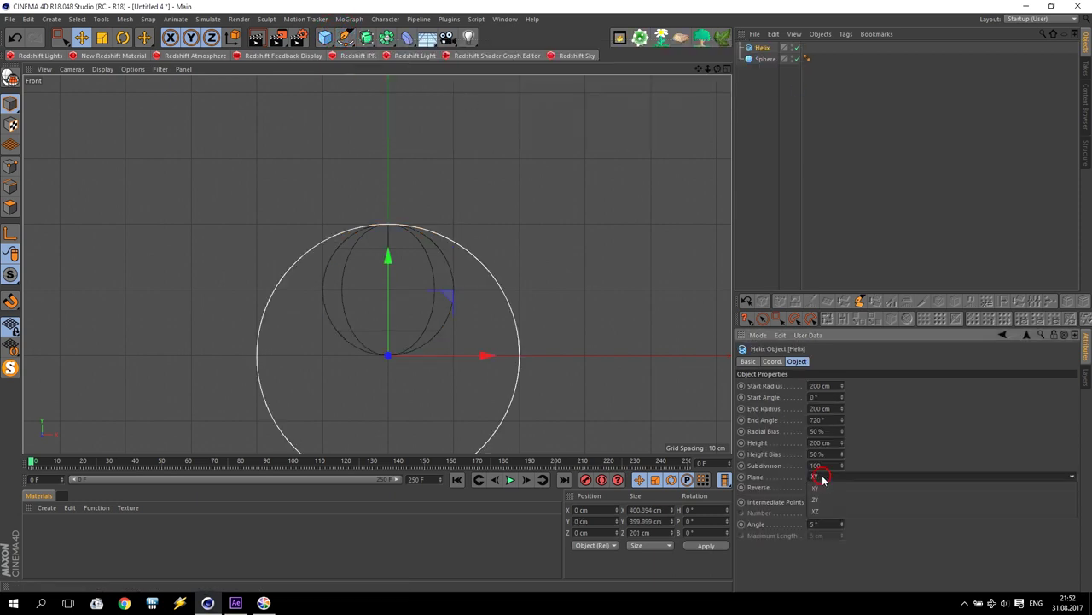
left_click(816, 503)
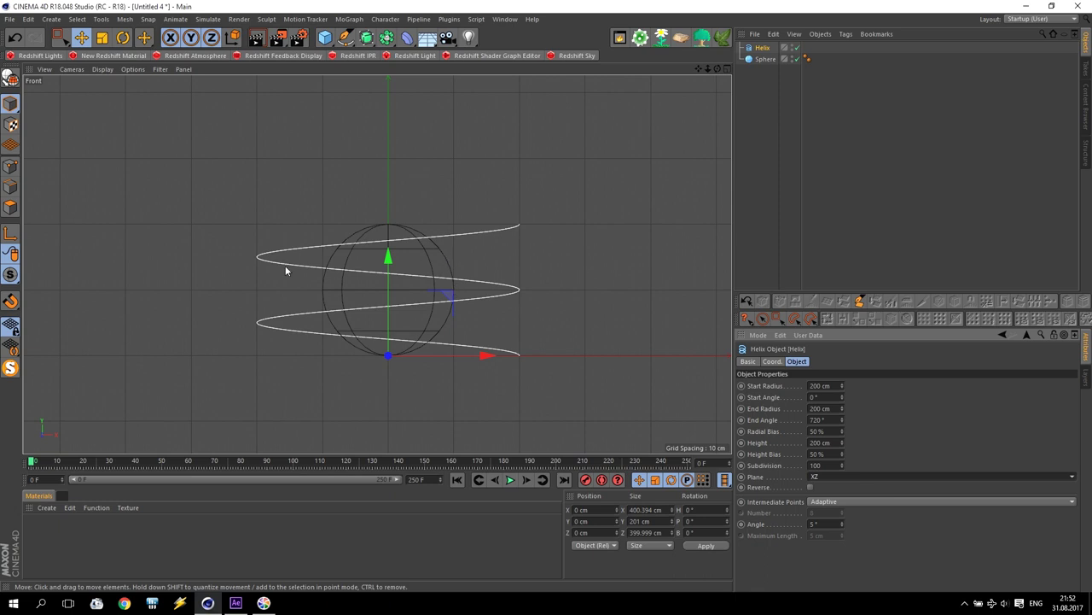
left_click(817, 465)
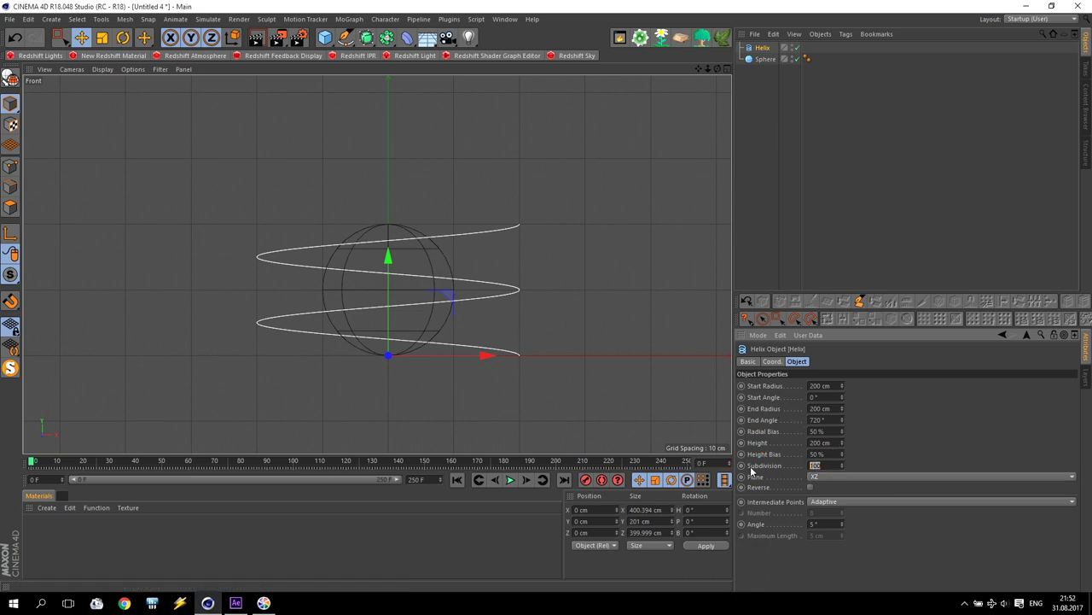
type("500")
key("Return")
Set the helix start radius to 0 cm, end radius 100 cm and height 100 cm
left_click_drag(842, 387, 841, 390)
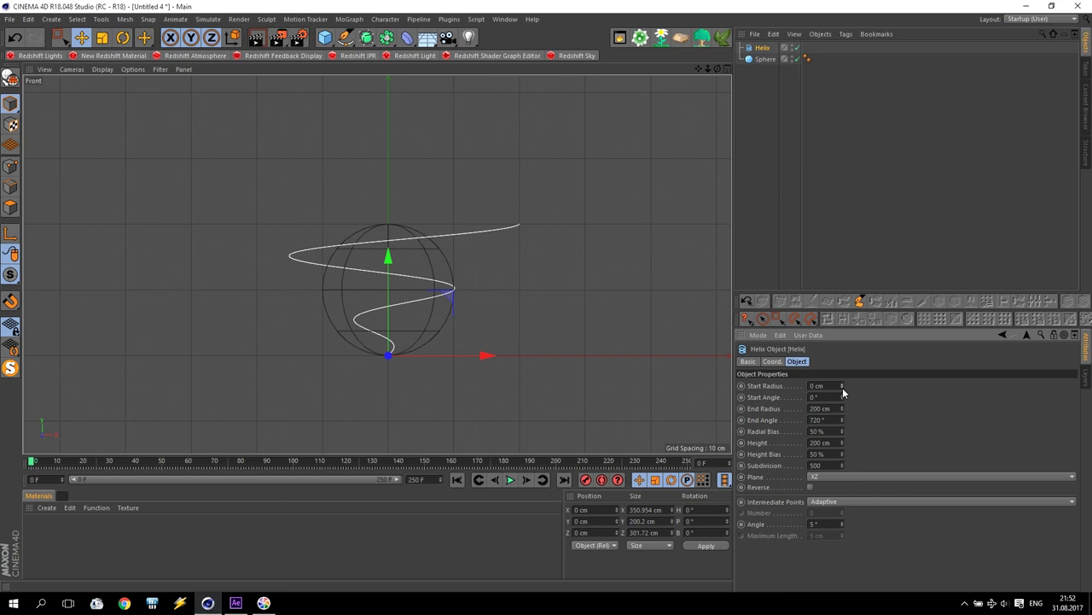
double_click(820, 408)
type("100")
key("Return")
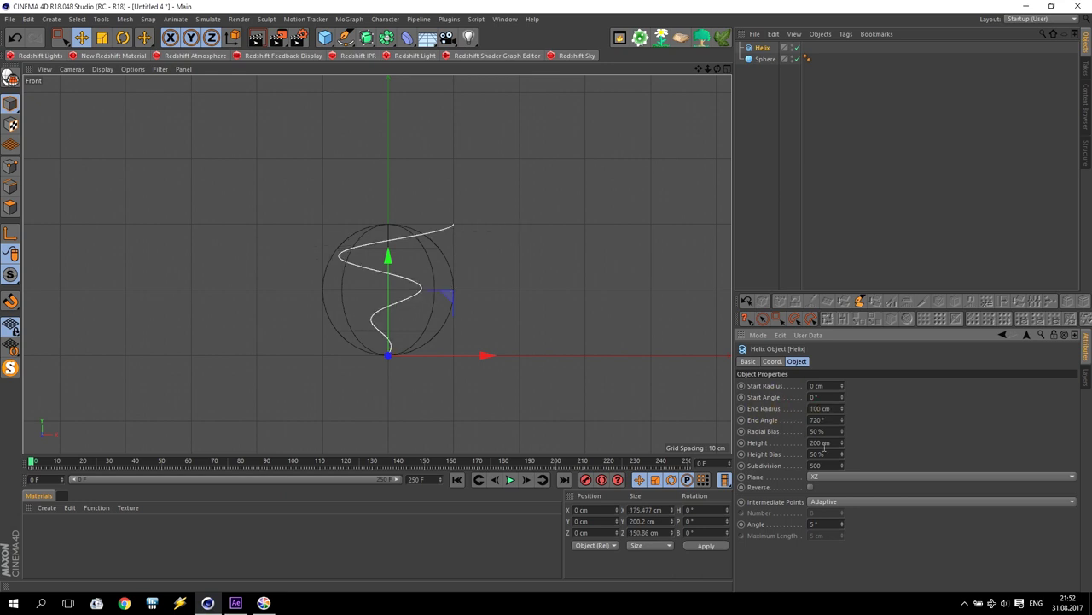
double_click(836, 442)
type("100")
key("Return")
scroll(354, 296, "up", 5)
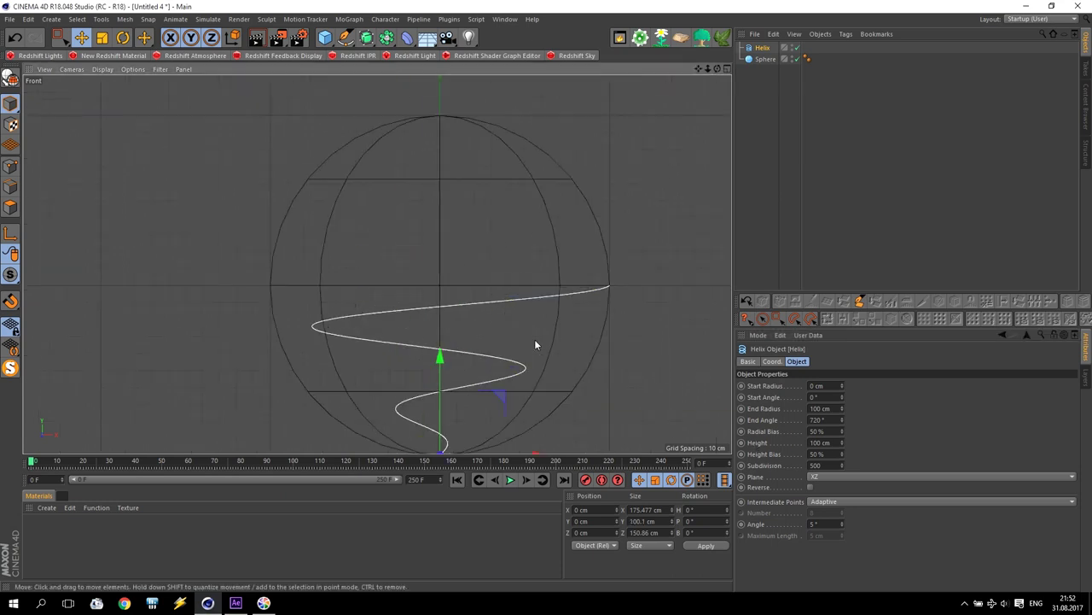
left_click_drag(698, 68, 666, 40)
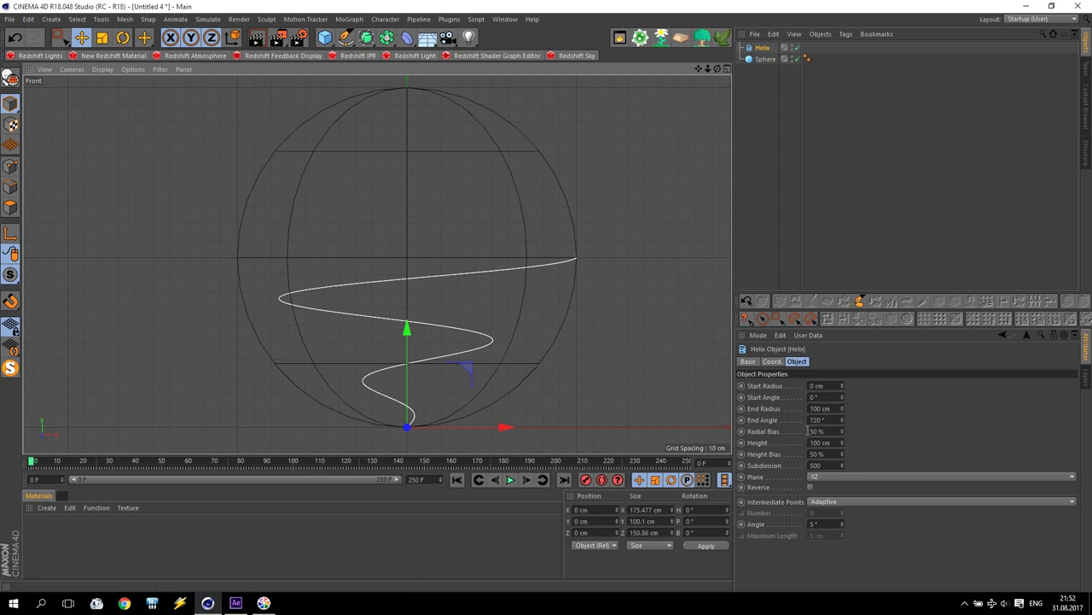
Set the helix End Angle to 3600° for ten turns
left_click(826, 420)
type("360")
key("Return")
left_click(820, 419)
type("3600")
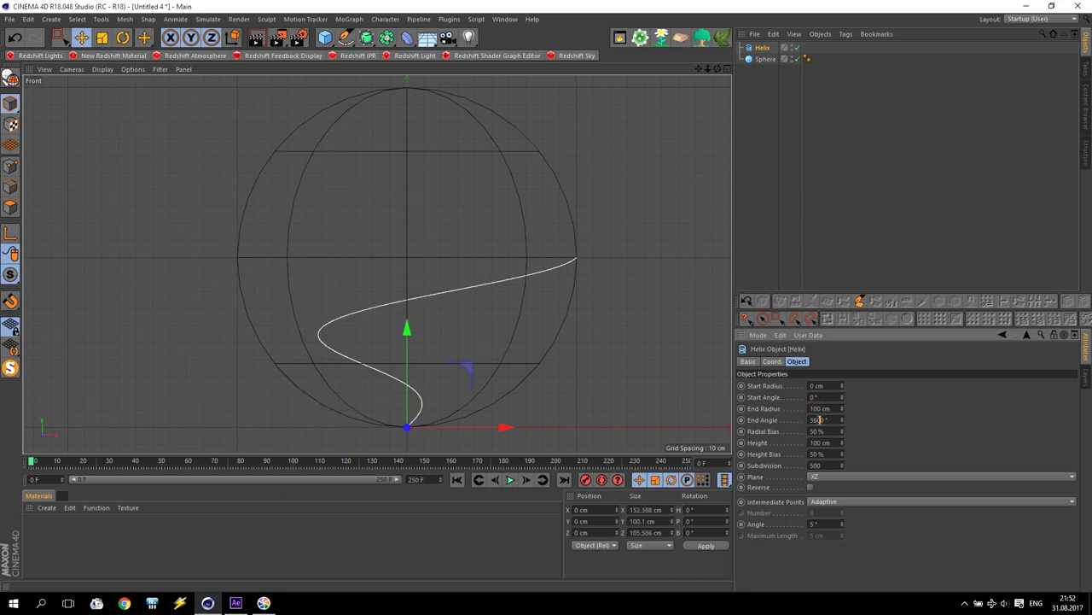
key("Return")
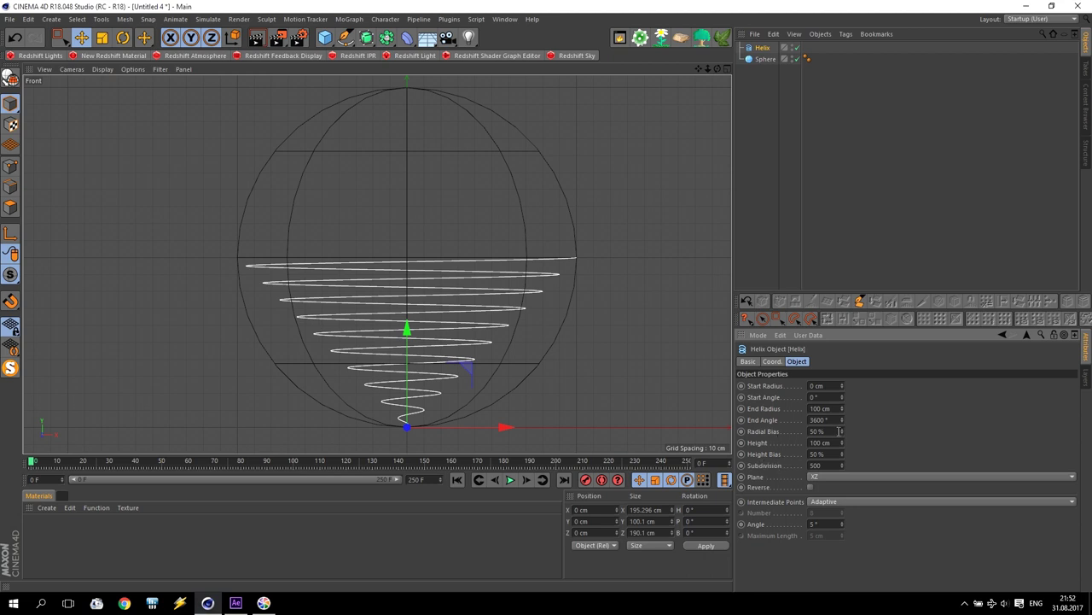
Set the helix Radial Bias to 75% and Height Bias to 35%
left_click_drag(842, 433, 841, 402)
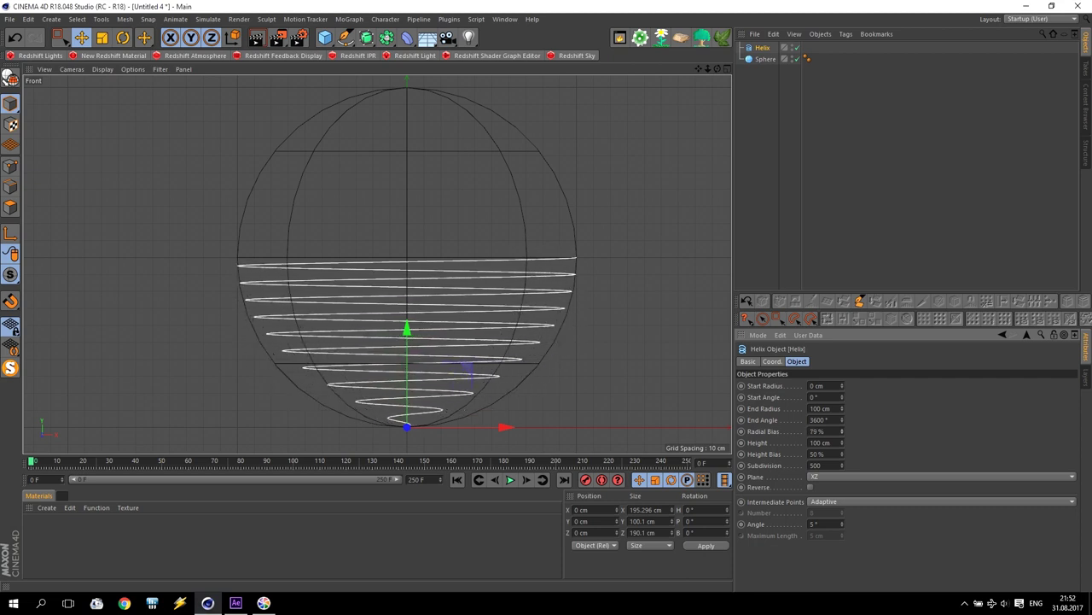
left_click(842, 431)
mouse_move(842, 453)
left_mouse_down()
mouse_move(841, 464)
mouse_move(842, 434)
mouse_move(842, 451)
left_mouse_up()
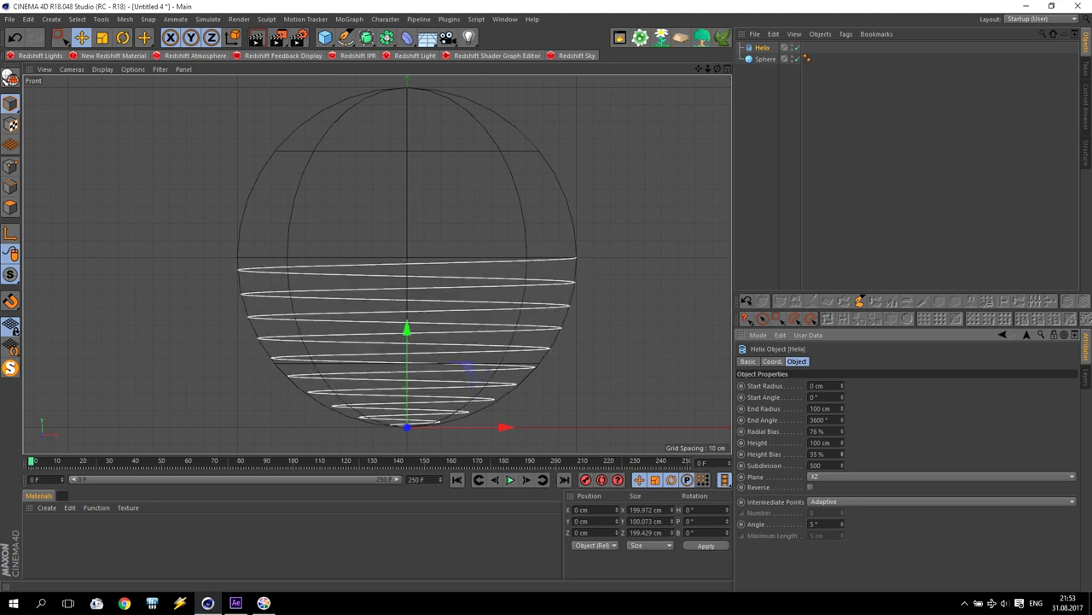
left_click(842, 434)
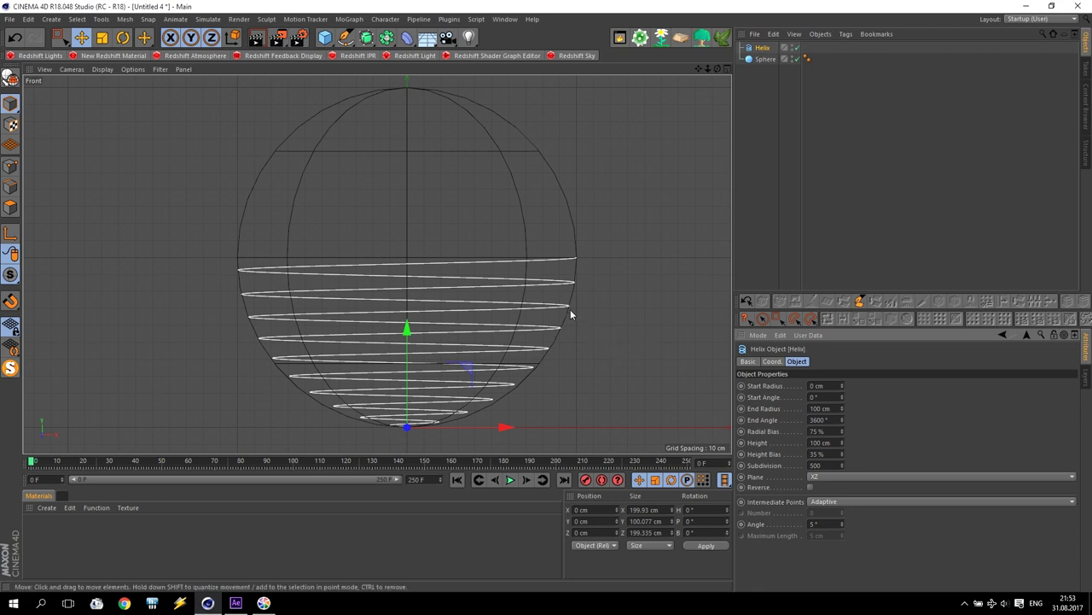
left_click(654, 311)
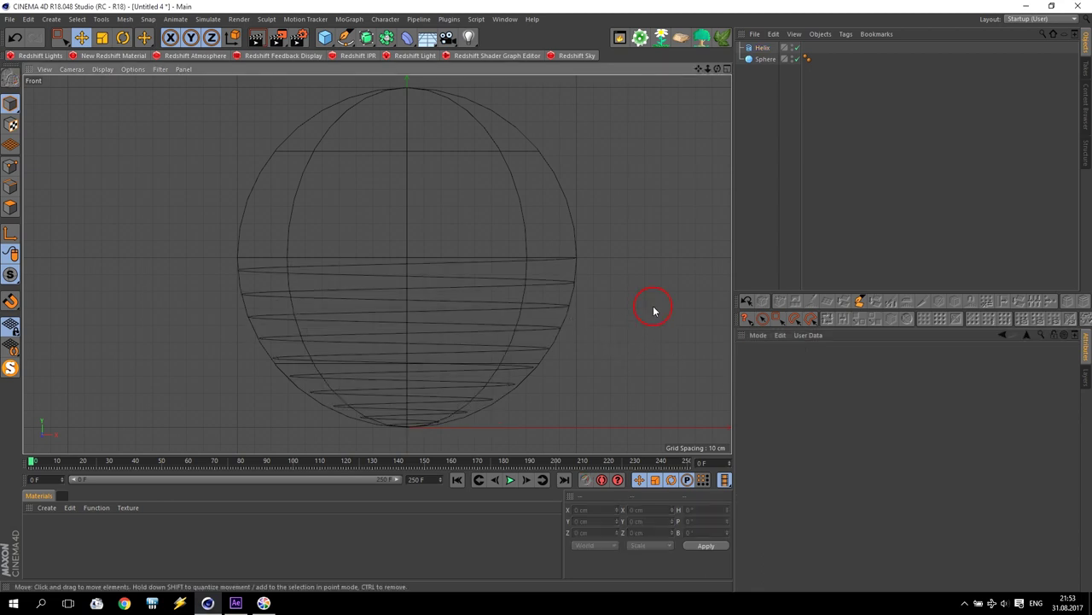
Delete the sphere and duplicate the helix as Helix.1
left_click(764, 61)
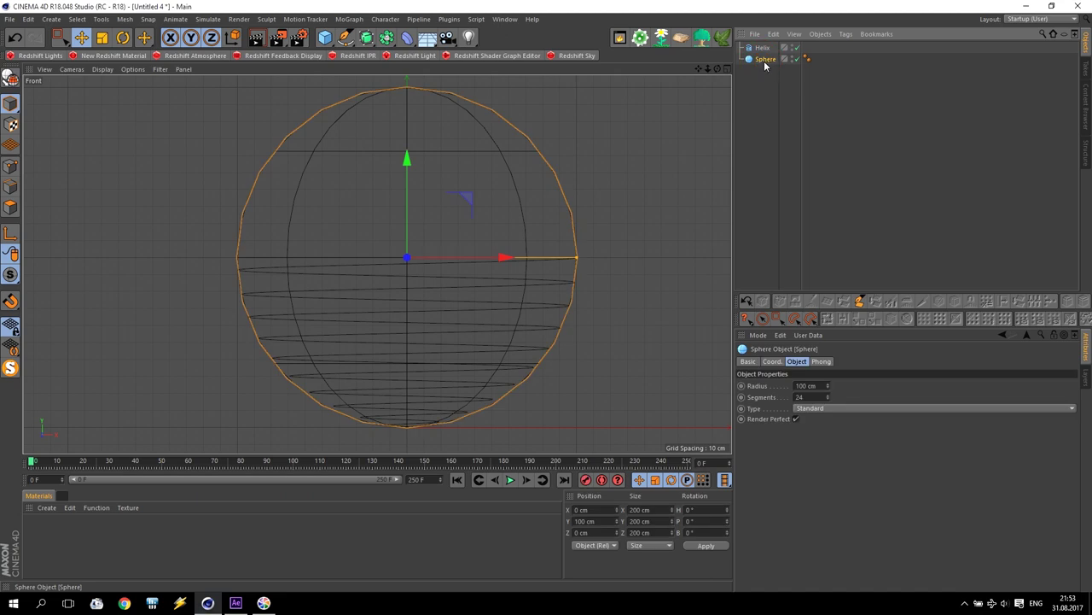
key("Delete")
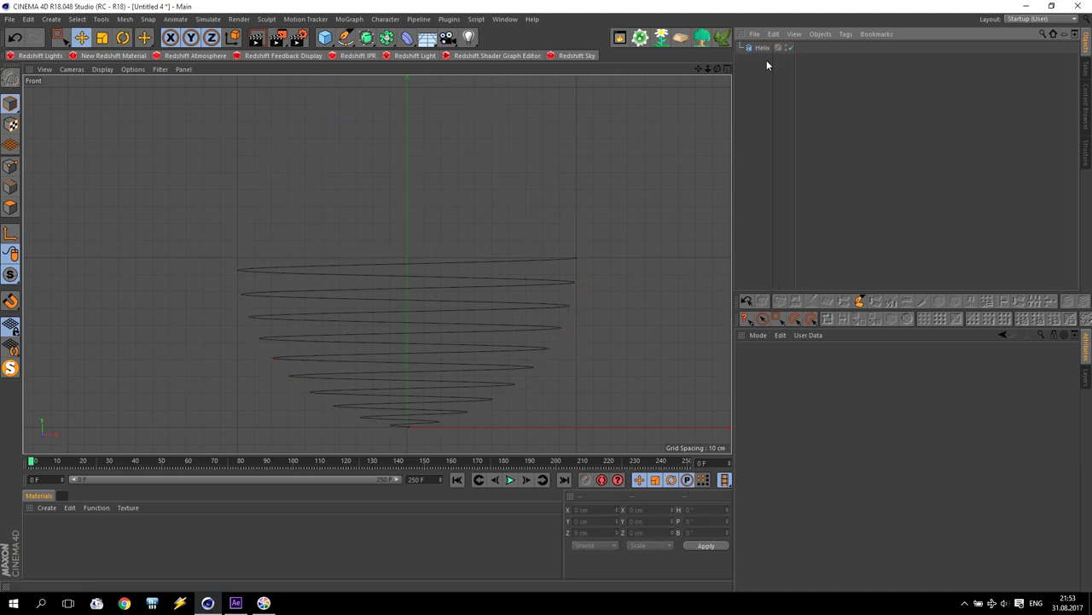
left_click(763, 49)
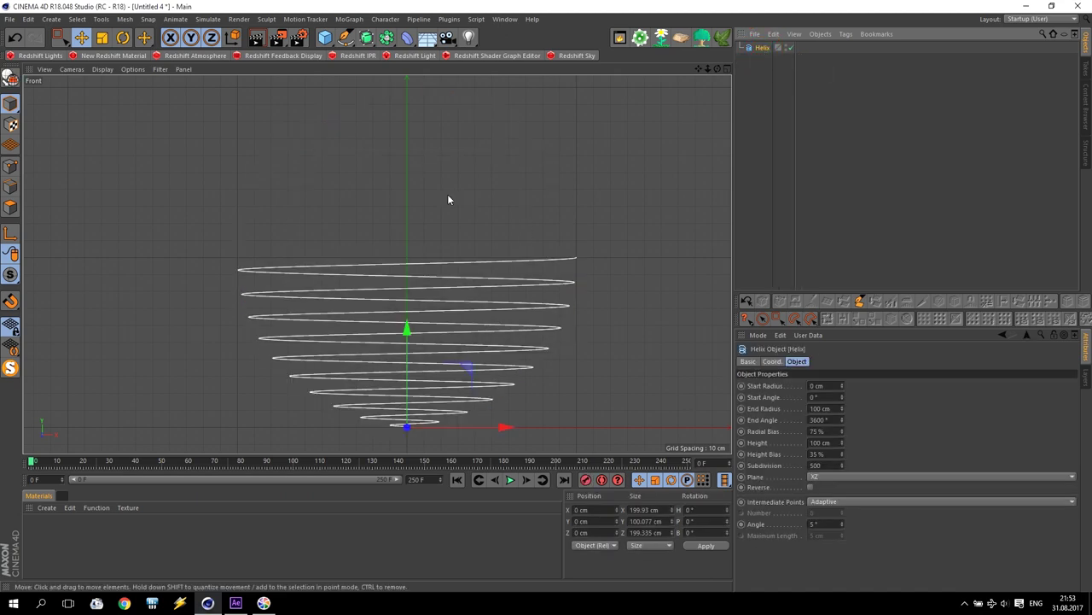
left_click_drag(763, 49, 768, 67, "ctrl")
left_click_drag(408, 336, 417, 174)
Set Helix.1's Position Y to 200 cm
key("r")
left_click(81, 36)
double_click(595, 520)
type("200")
key("Return")
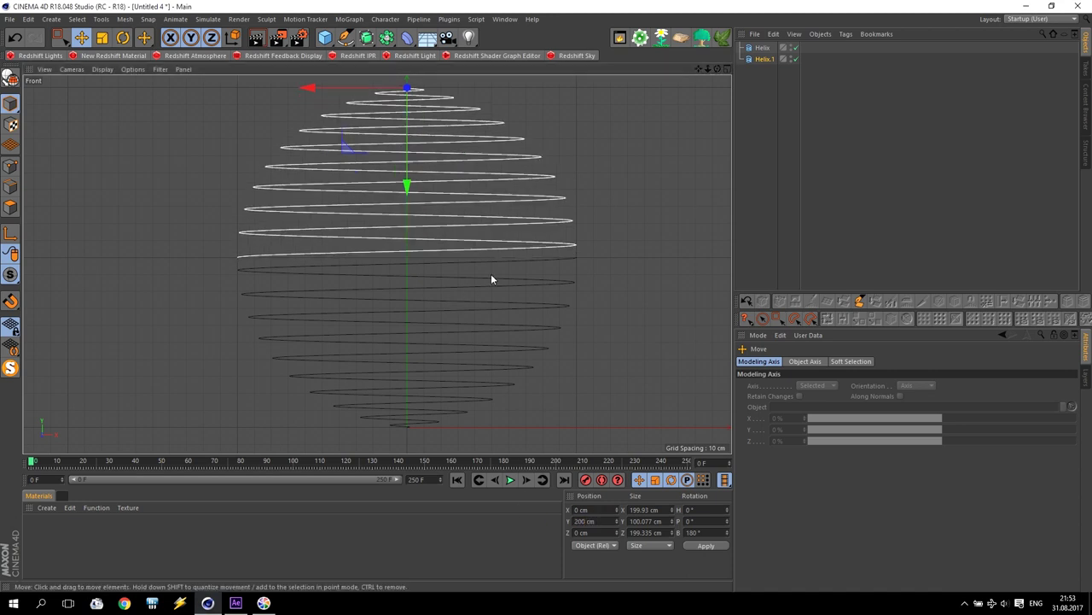
Rotate Helix.1 by 180° in the Perspective view to flip it
middle_click(554, 253)
middle_click(218, 140)
scroll(281, 102, "up", 6)
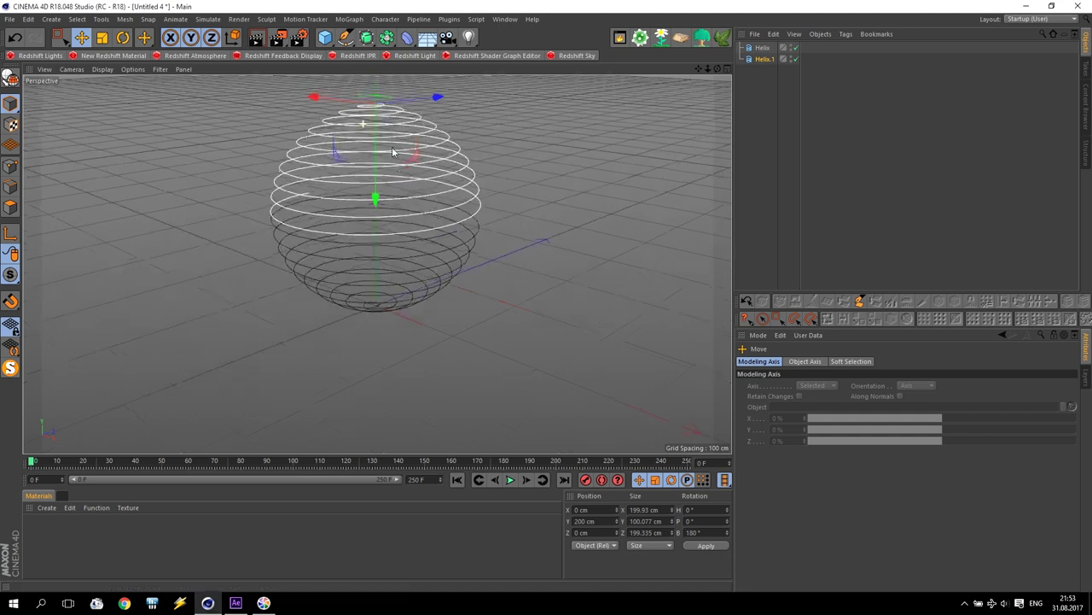
left_click(762, 48)
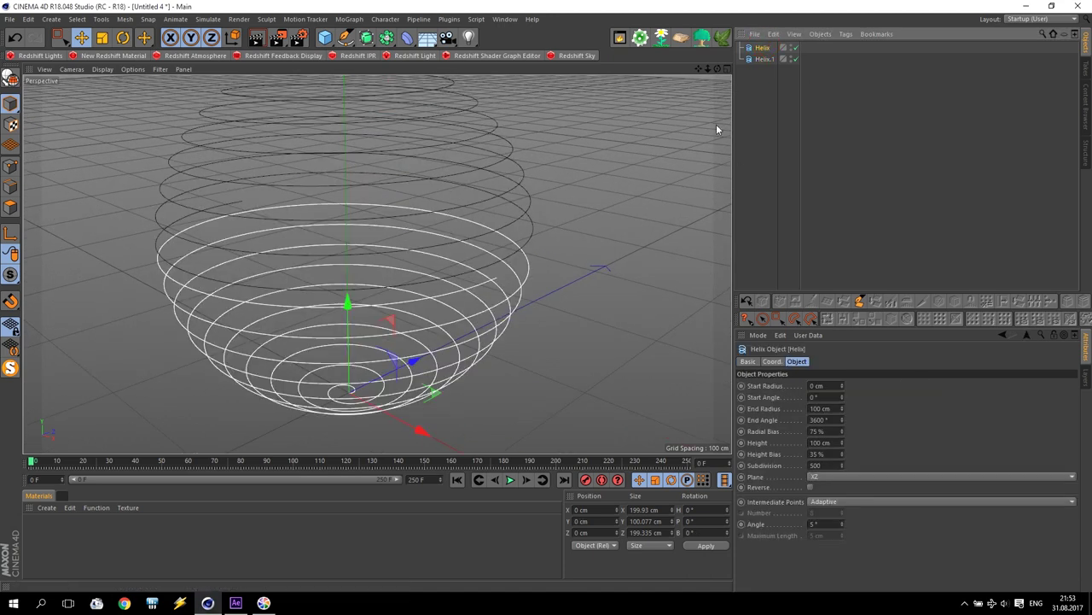
left_click(765, 59)
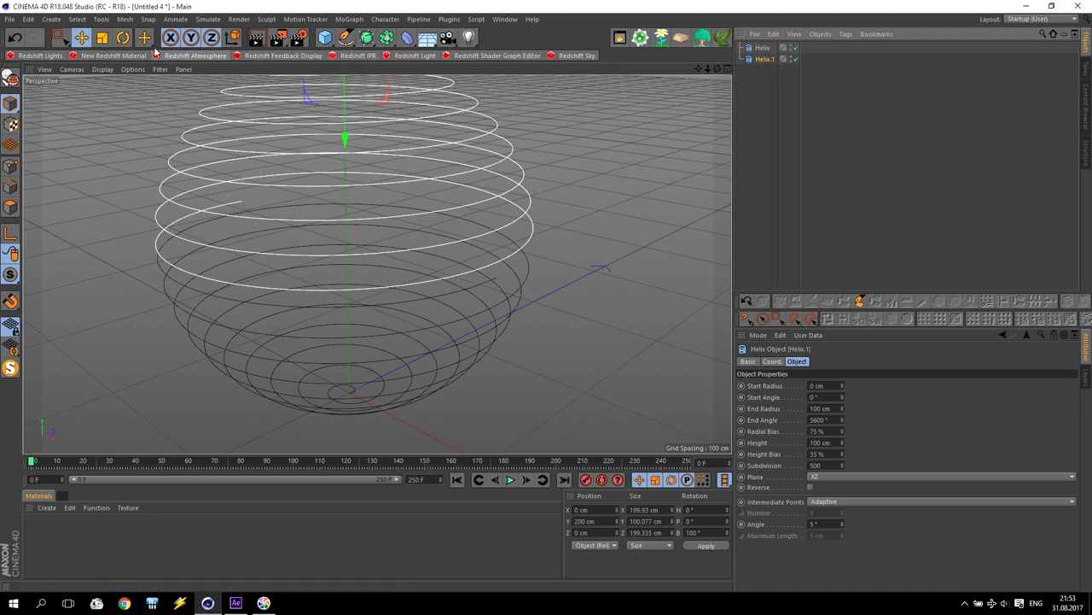
left_click(123, 40)
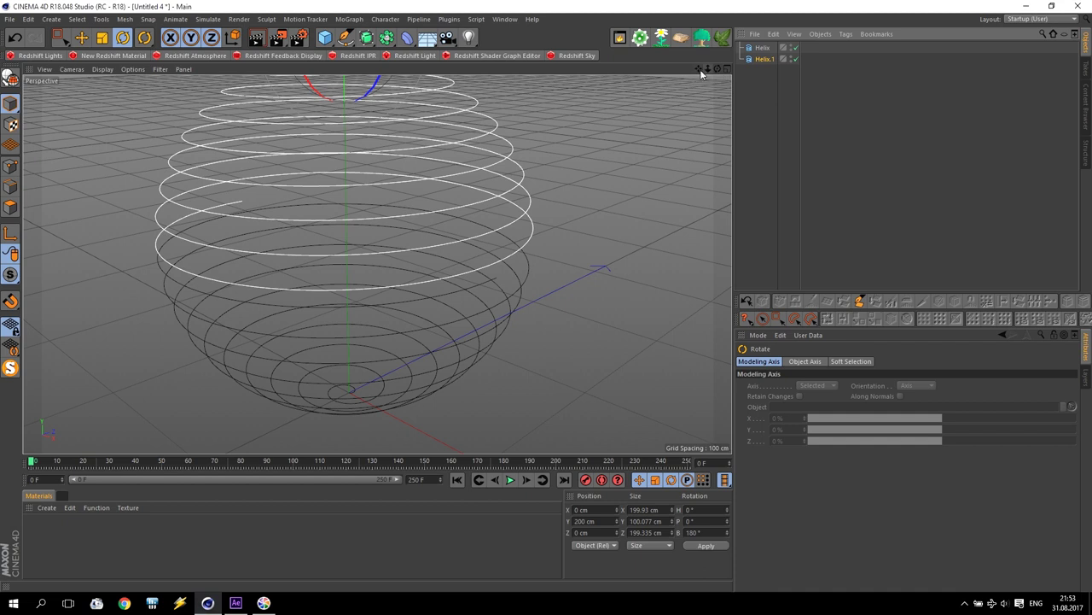
left_click_drag(717, 68, 378, 264)
left_click_drag(354, 109, 585, 99)
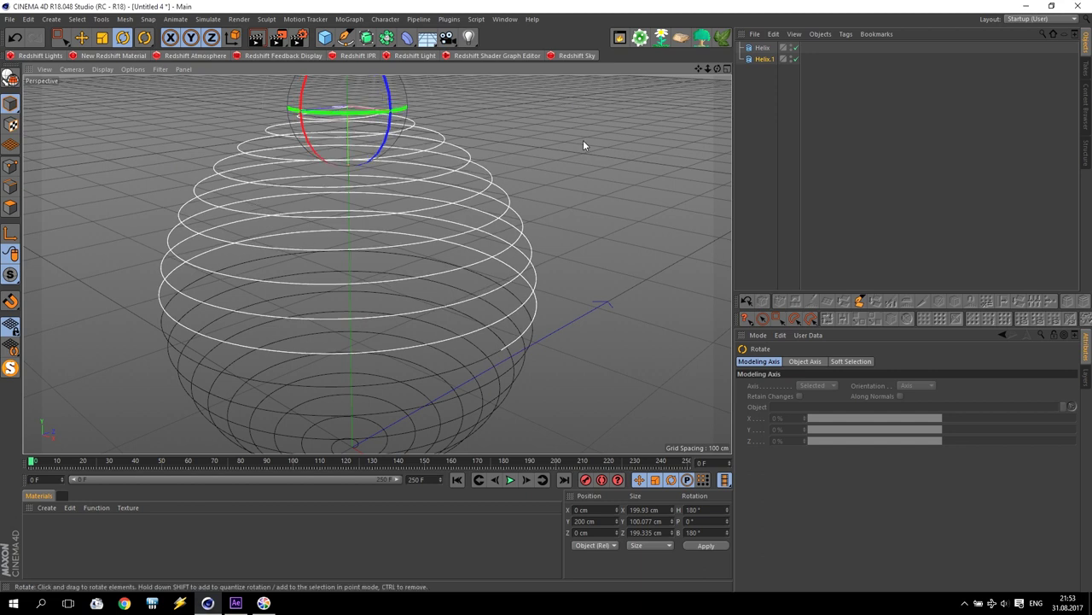
scroll(530, 347, "up", 5)
scroll(480, 317, "up", 4)
left_click(476, 346)
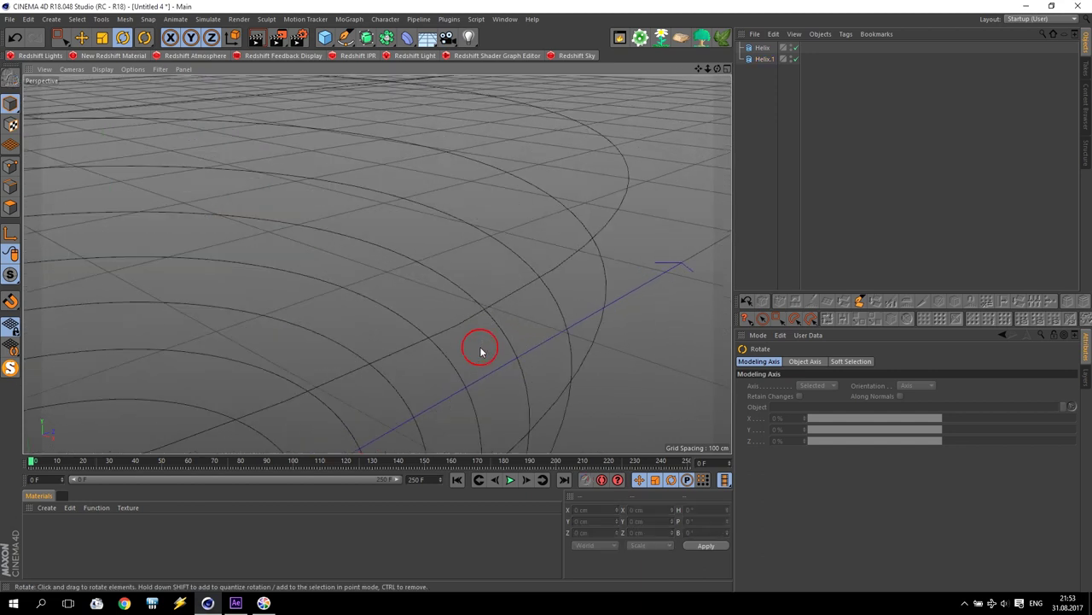
left_click(760, 48)
Connect Helix and Helix.1 into a single spline, Helix.2, with Connect Objects + Delete
left_click(764, 60, "shift")
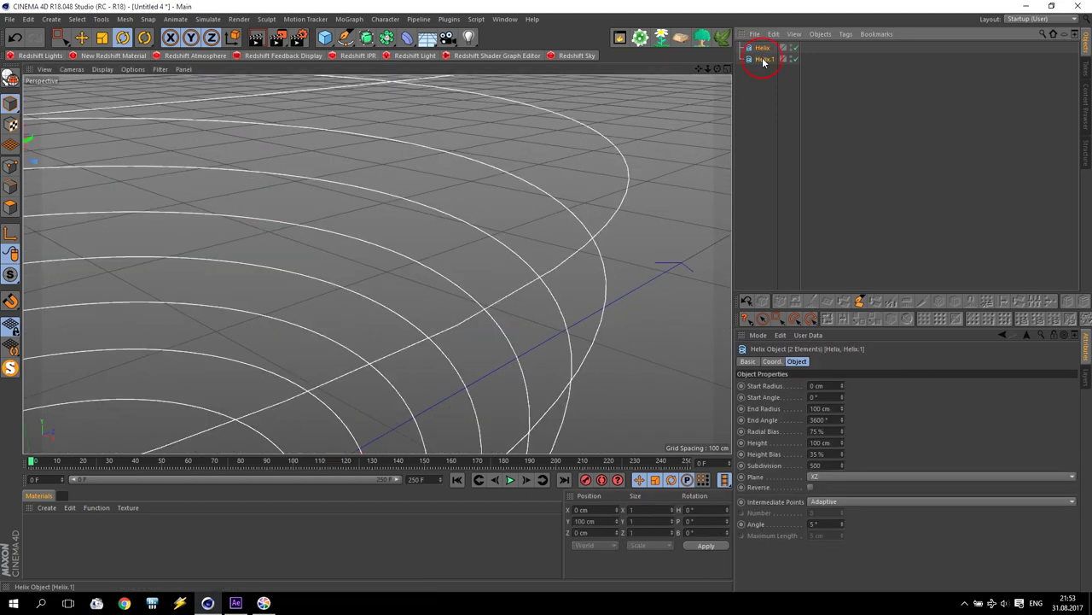
right_click(764, 61)
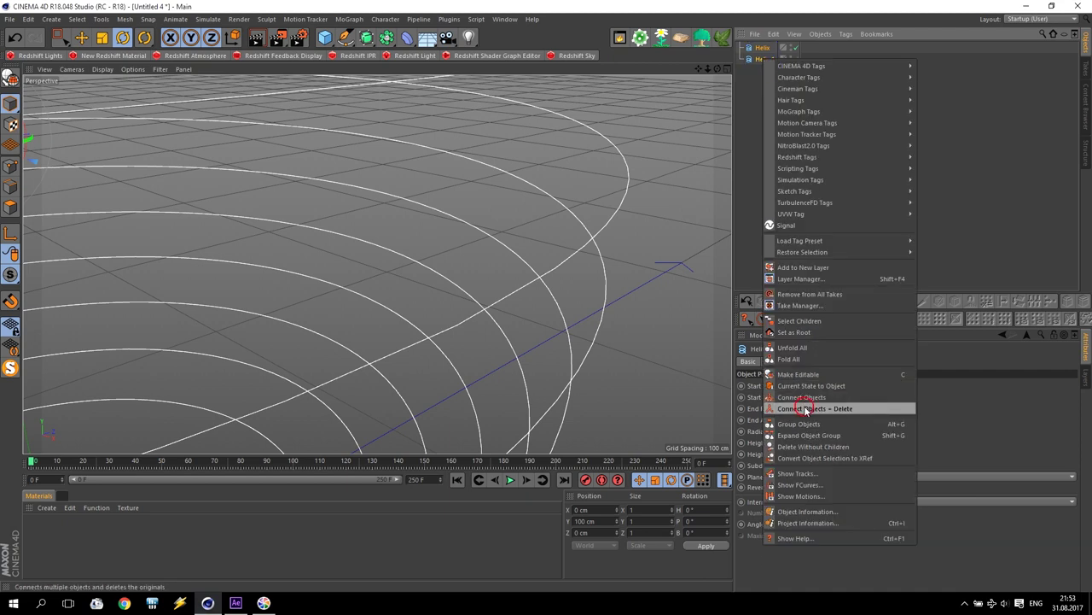
left_click(806, 409)
left_click(770, 49)
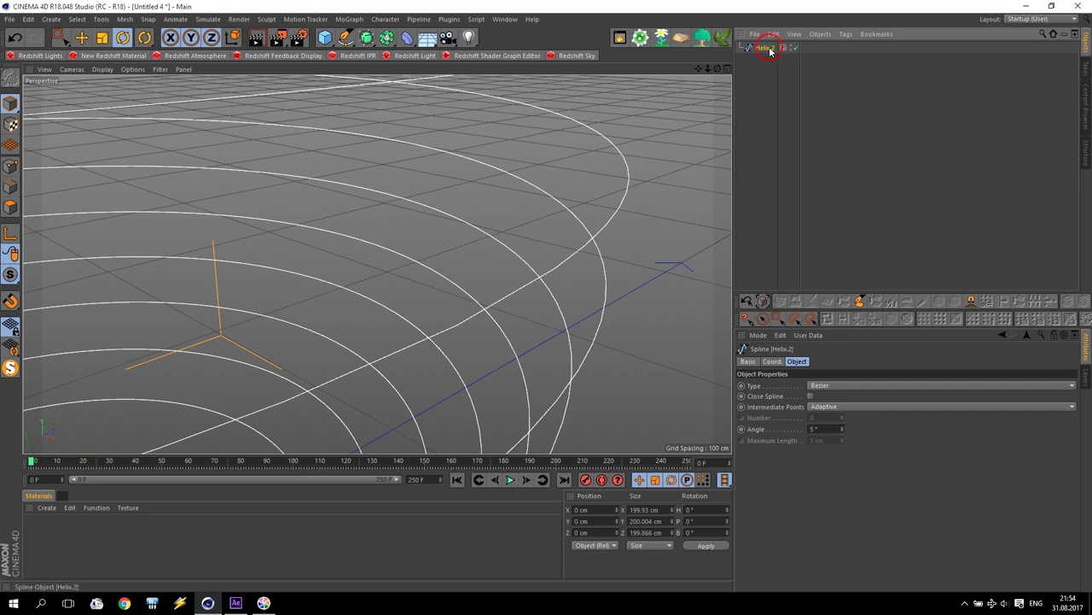
Weld the two overlapping points where the helices meet
left_click(10, 167)
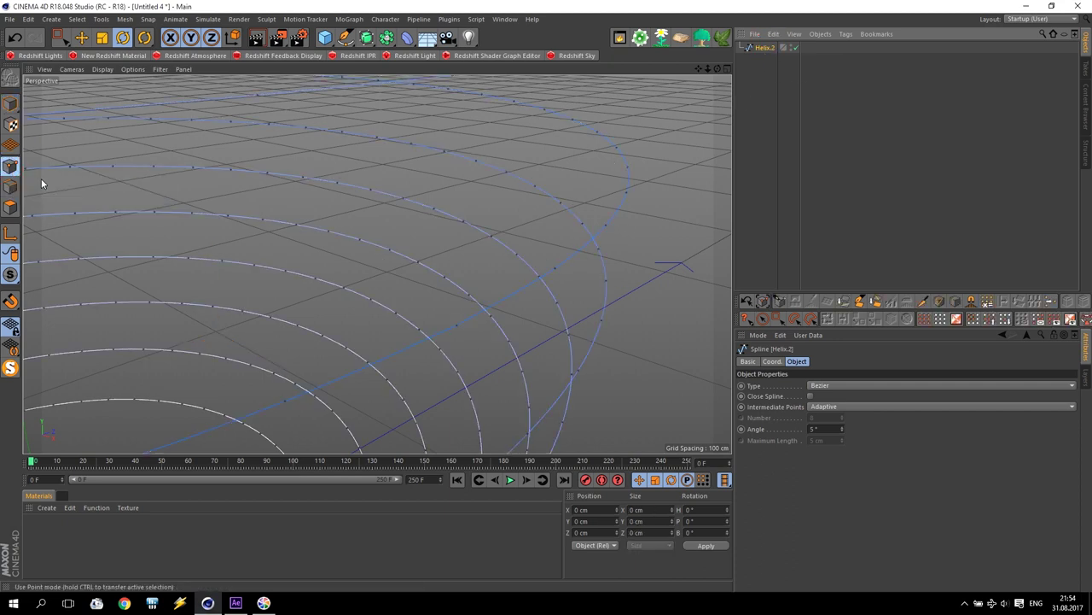
left_click(458, 328)
left_click(81, 39)
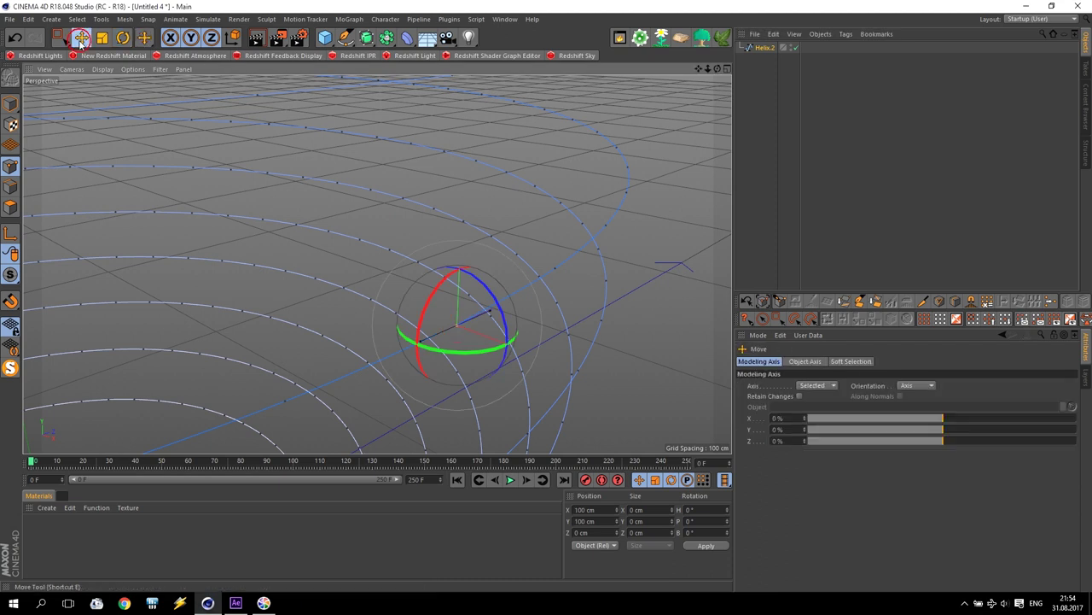
left_click_drag(459, 333, 474, 297)
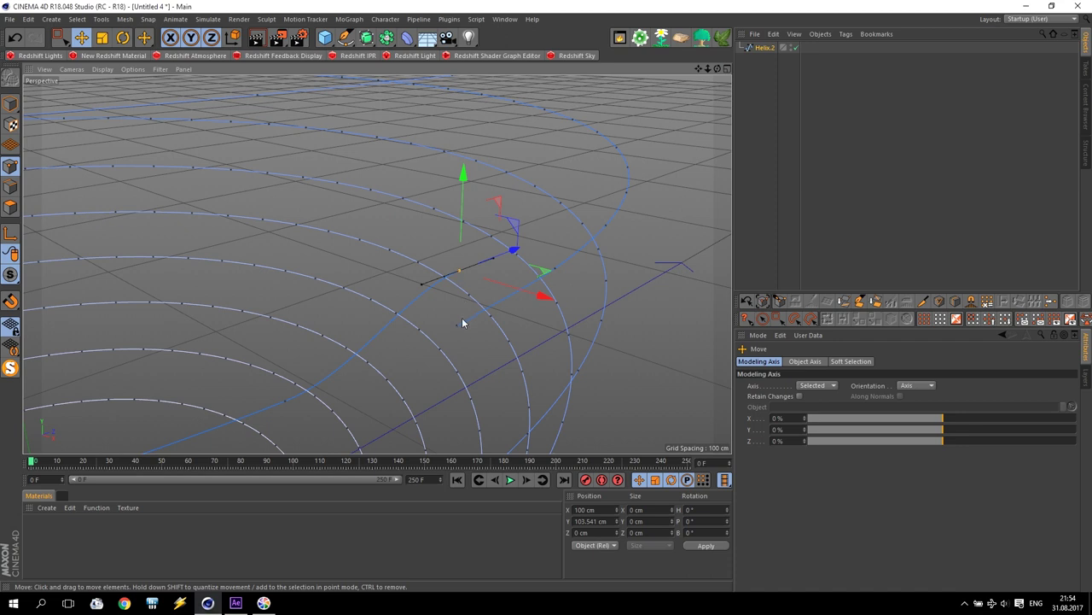
left_click(15, 38)
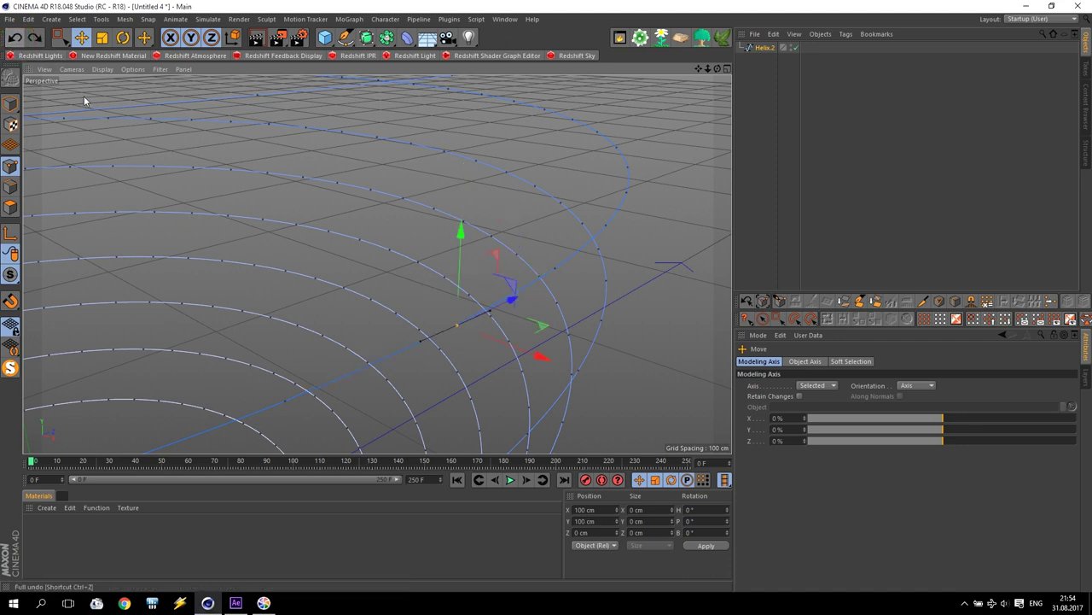
left_click(59, 38)
left_click_drag(438, 308, 476, 345)
right_click(457, 327)
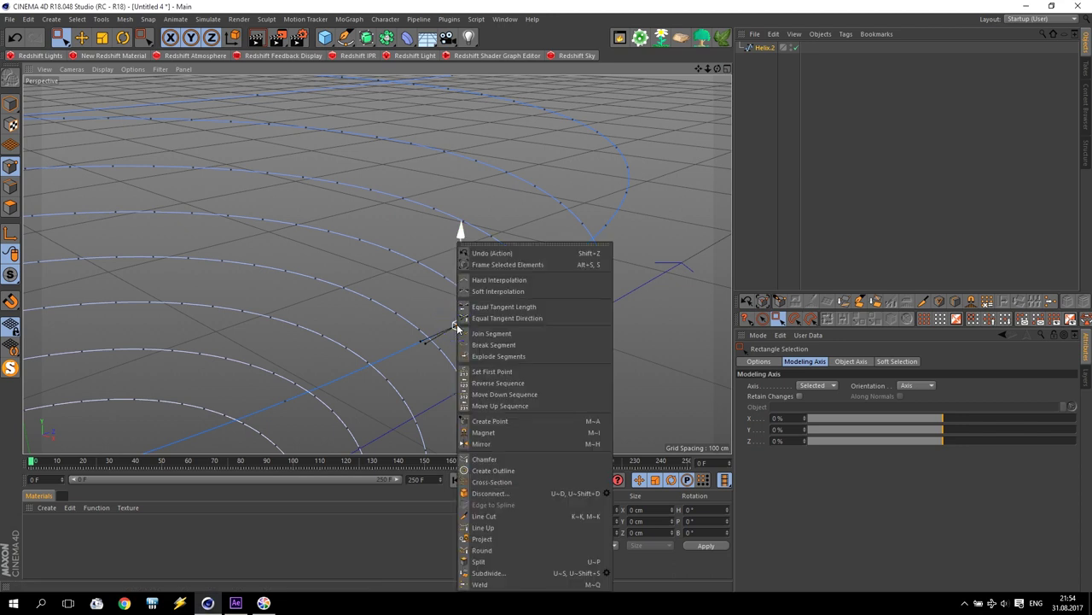
left_click(503, 576)
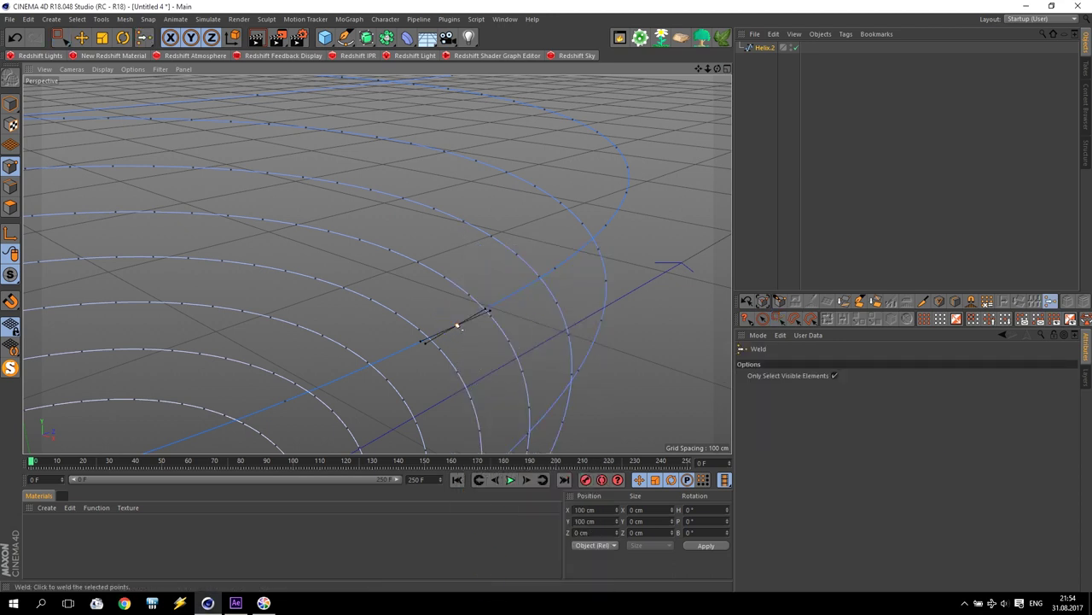
left_click(457, 327)
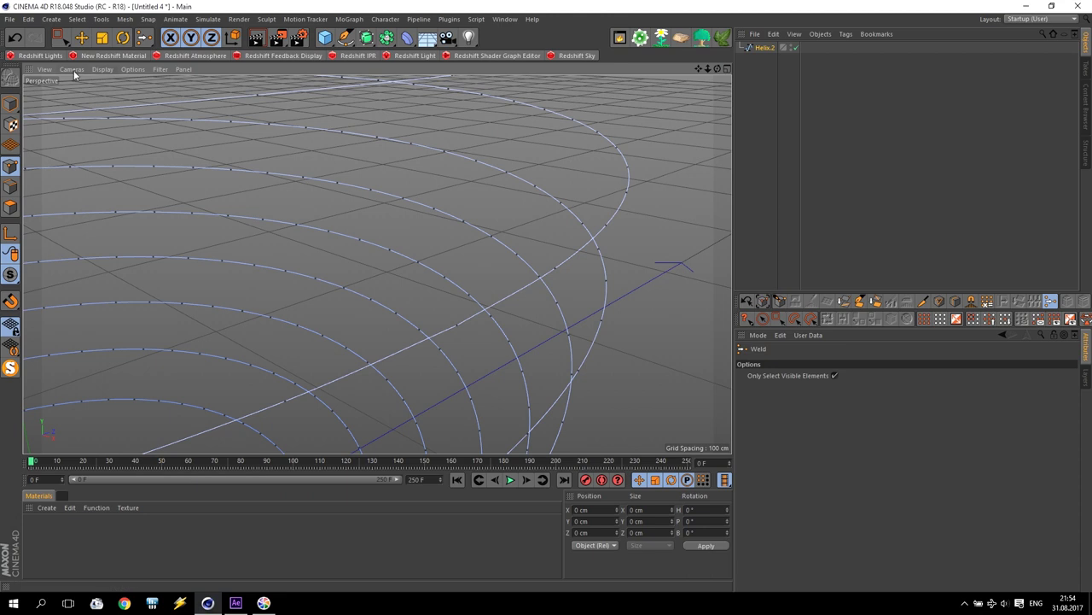
Apply Soft Interpolation to the welded joint point
key("e")
left_click(456, 326)
right_click(457, 327)
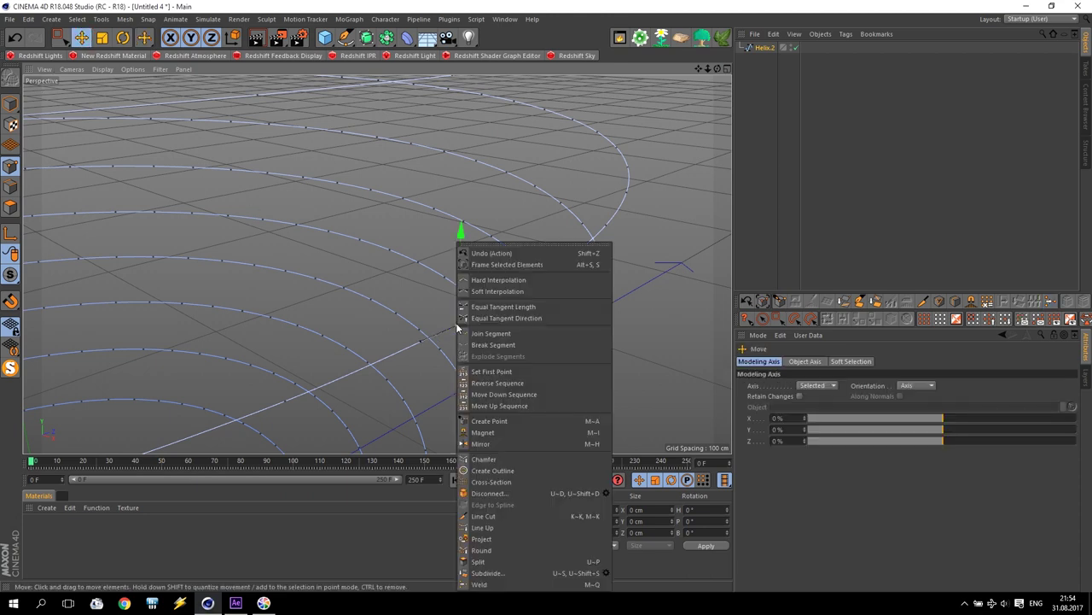
left_click(487, 293)
left_click(477, 361)
scroll(477, 355, "down", 10)
scroll(479, 363, "down", 4)
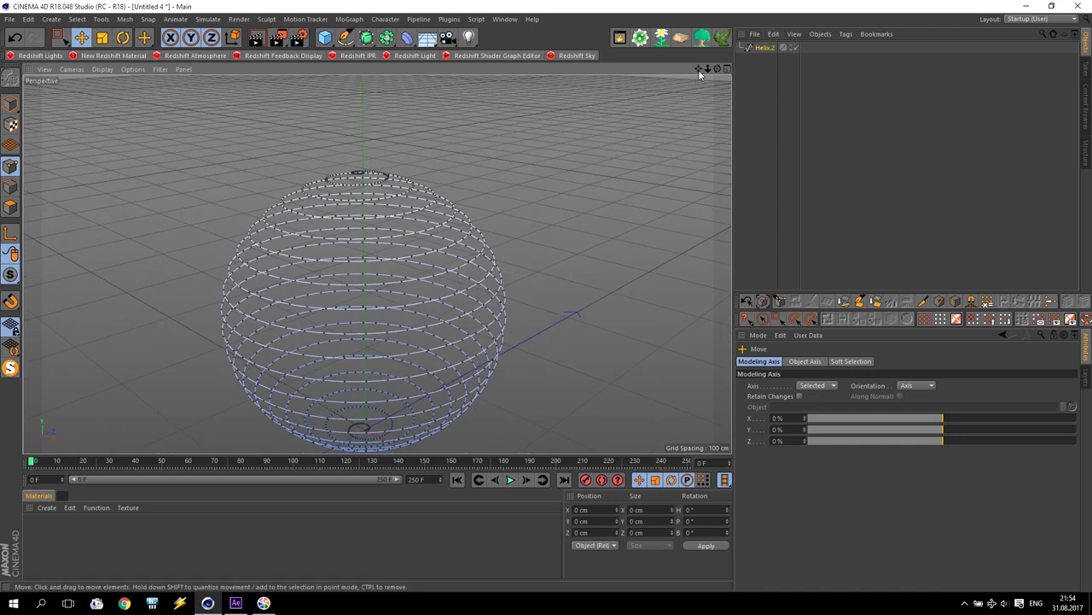
Add a Sweep object to the scene
left_click_drag(717, 68, 649, 103)
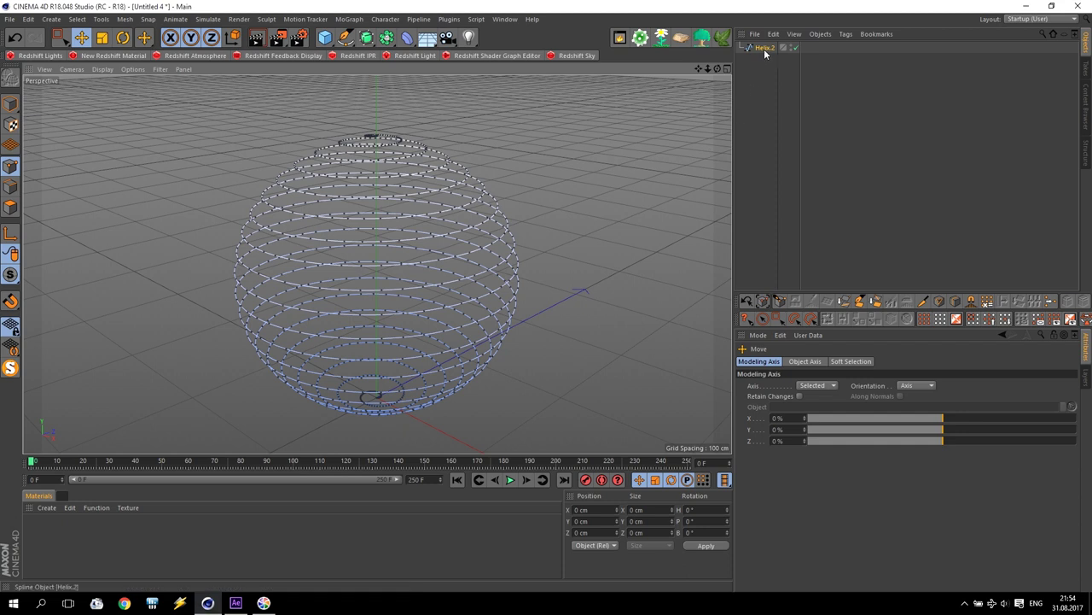
left_click(351, 19)
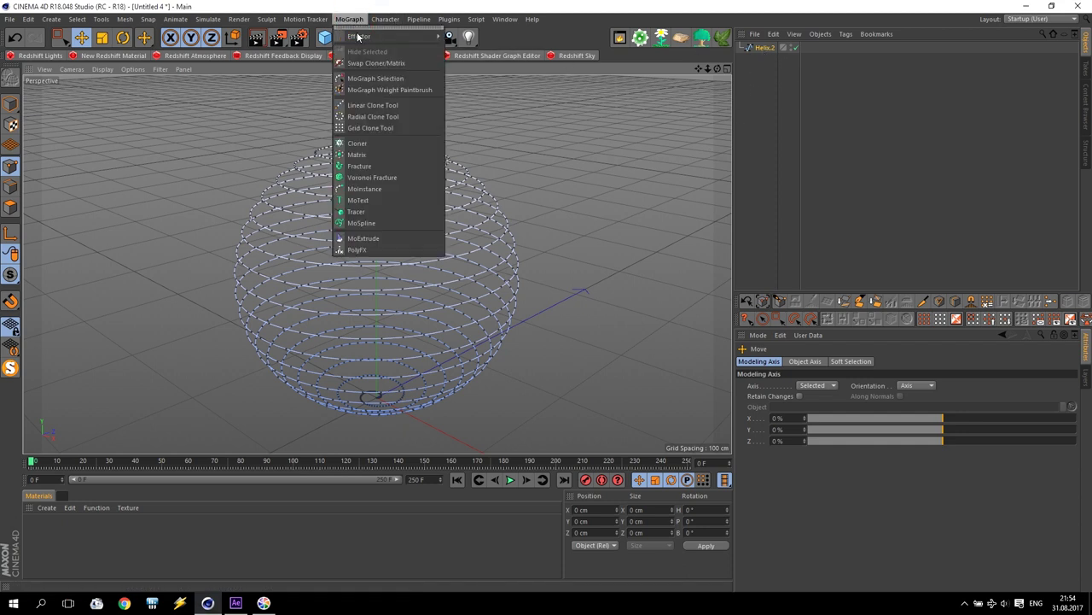
left_click(545, 34)
left_click_drag(365, 38, 418, 100)
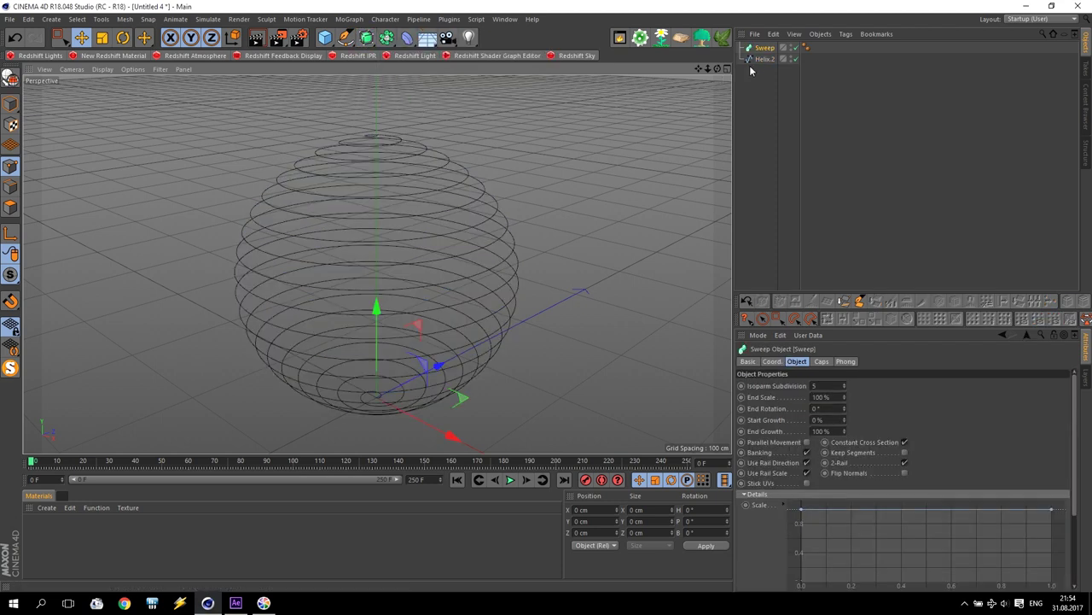
Add a 5 cm-radius Circle and nest it under the Sweep as its profile
left_click_drag(345, 38, 476, 82)
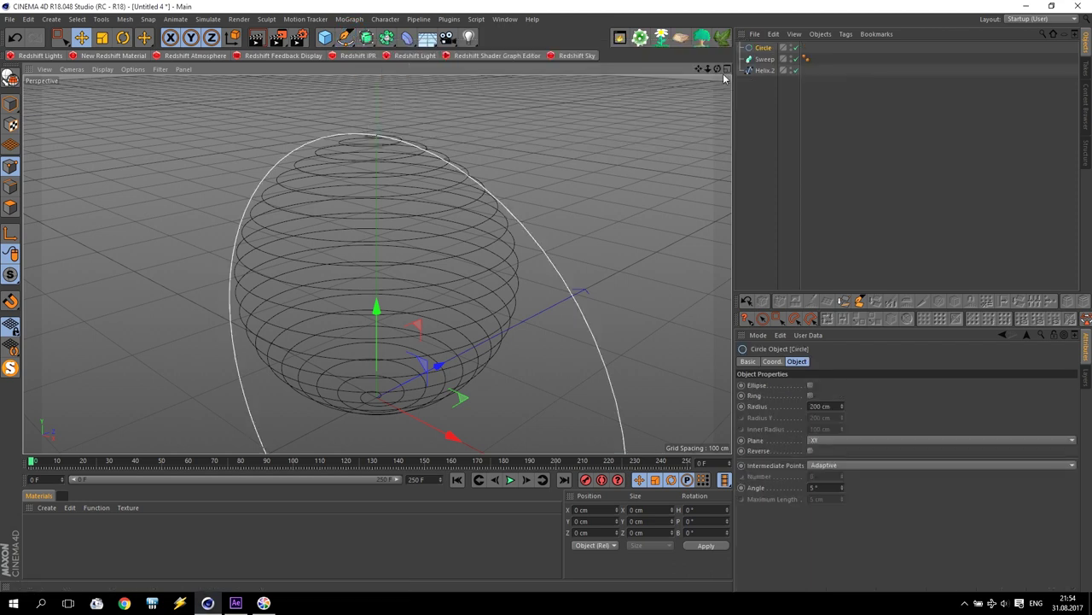
double_click(834, 405)
type("5")
key("Return")
left_click_drag(763, 49, 774, 68)
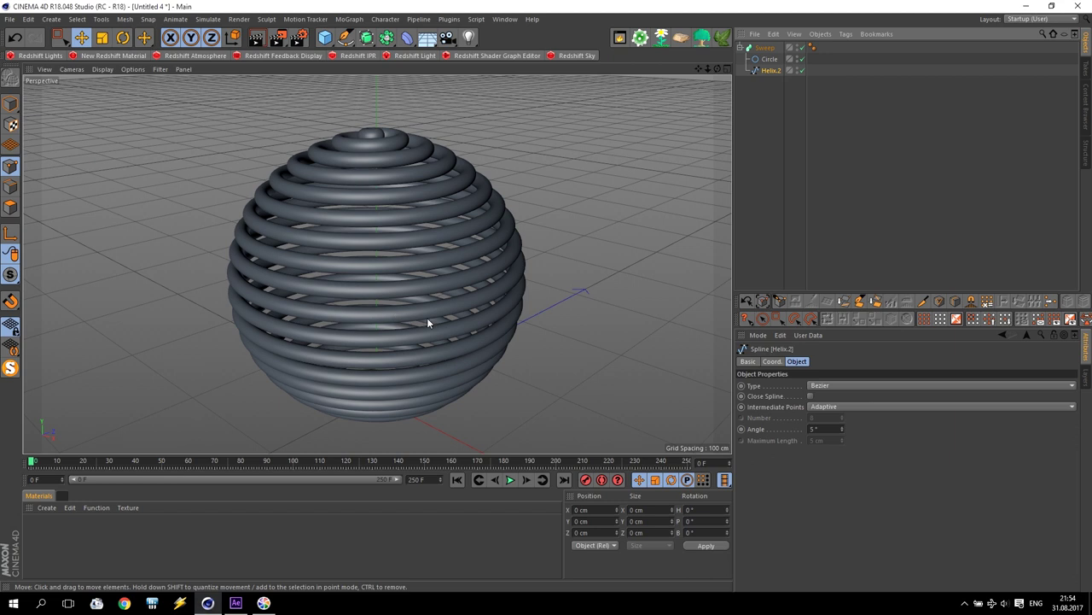
left_click_drag(428, 322, 440, 336, "alt")
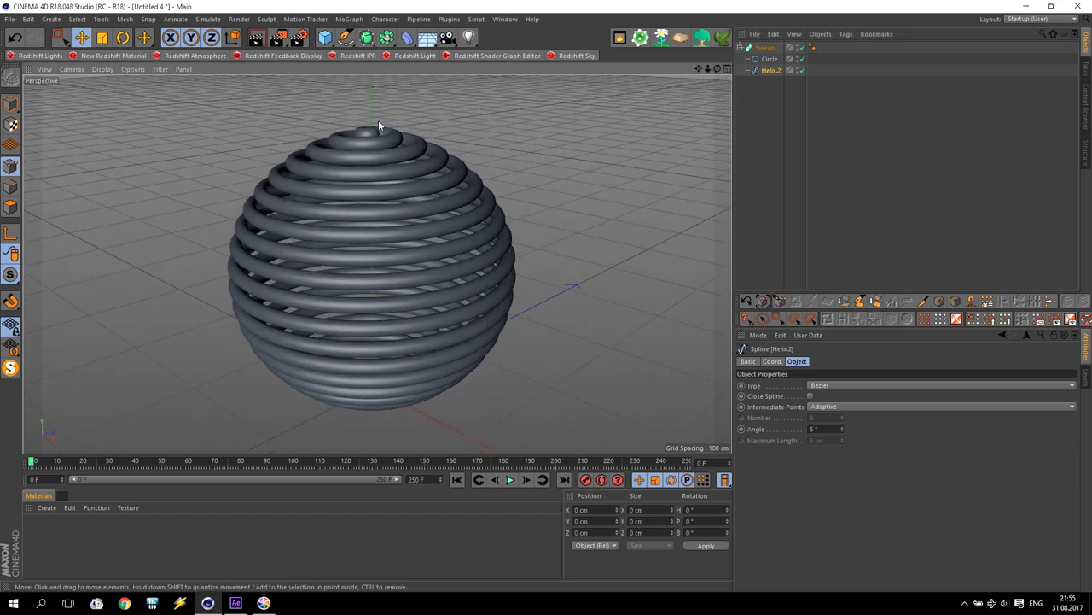
Set the Sweep's Details scale curve to 0.2 at both ends and about 0.8 in the middle
left_click(766, 49)
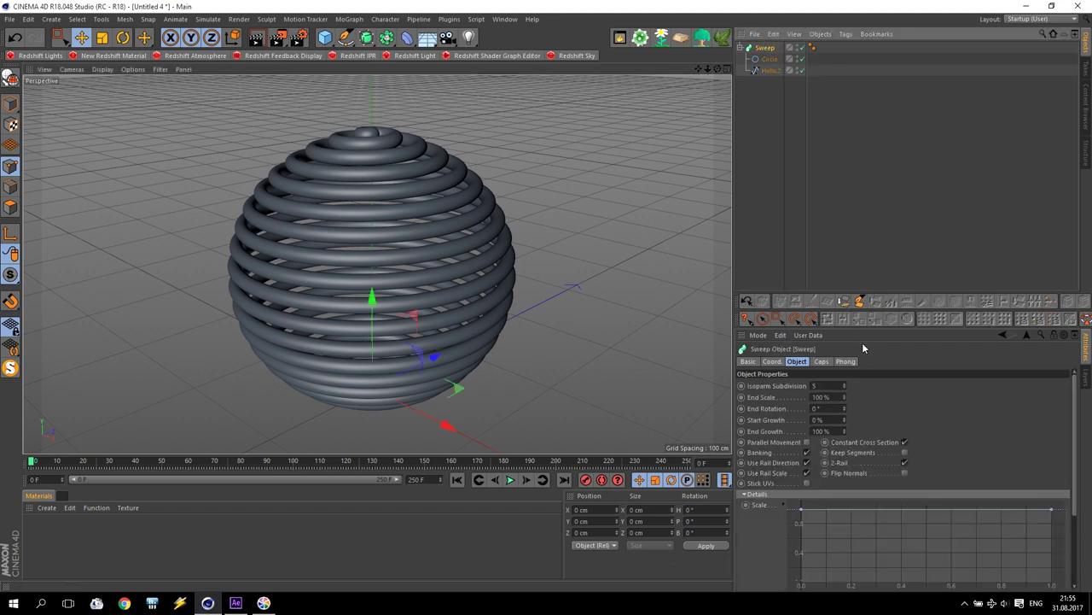
scroll(1077, 414, "down", 3)
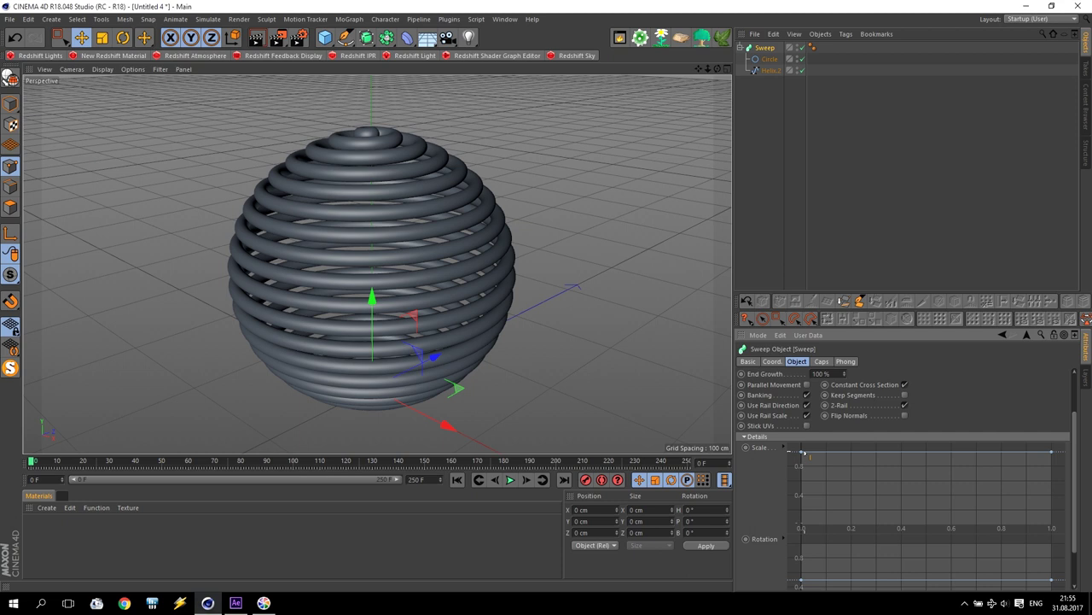
left_click_drag(801, 452, 802, 512)
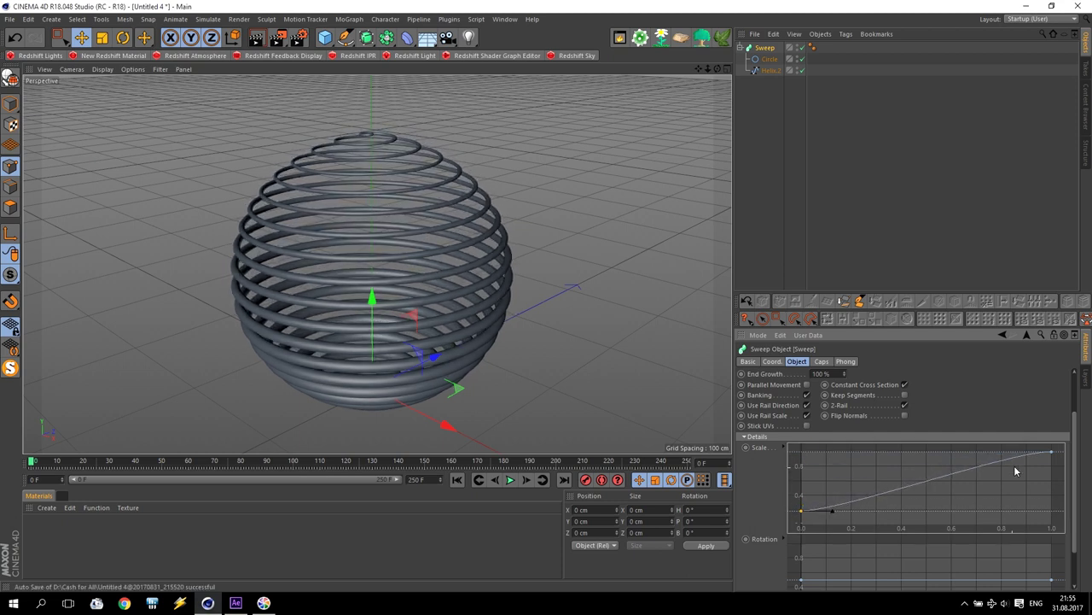
left_click_drag(1050, 452, 1066, 512)
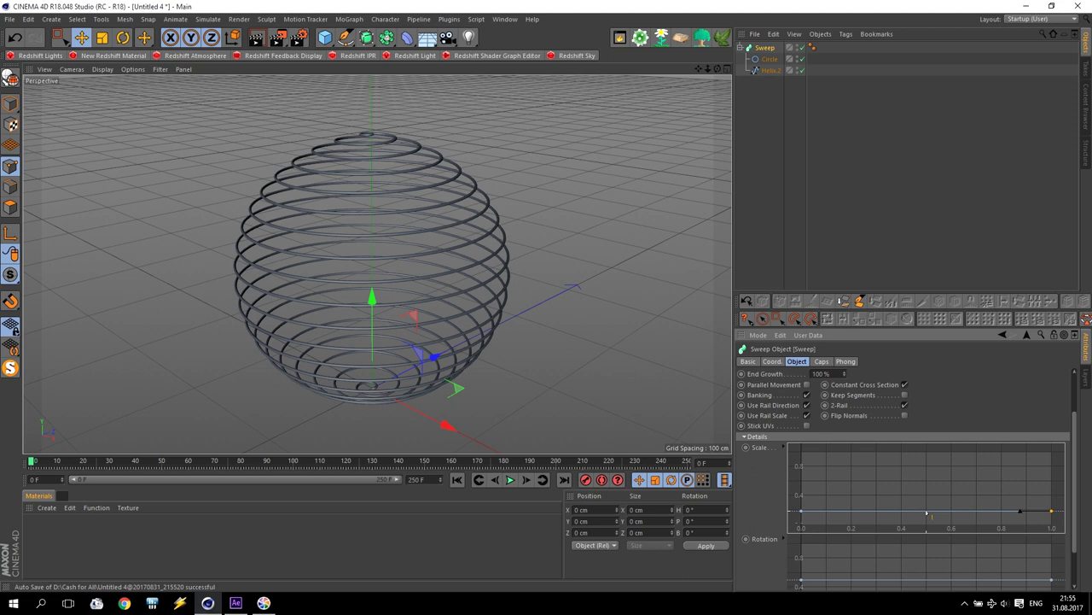
left_click(927, 511)
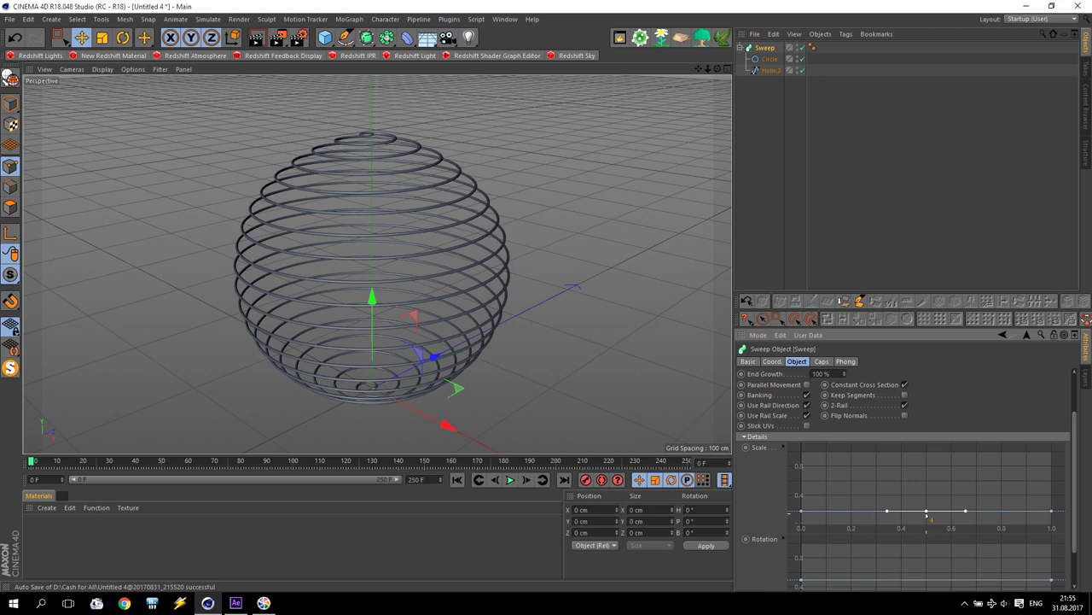
left_click_drag(930, 515, 932, 470)
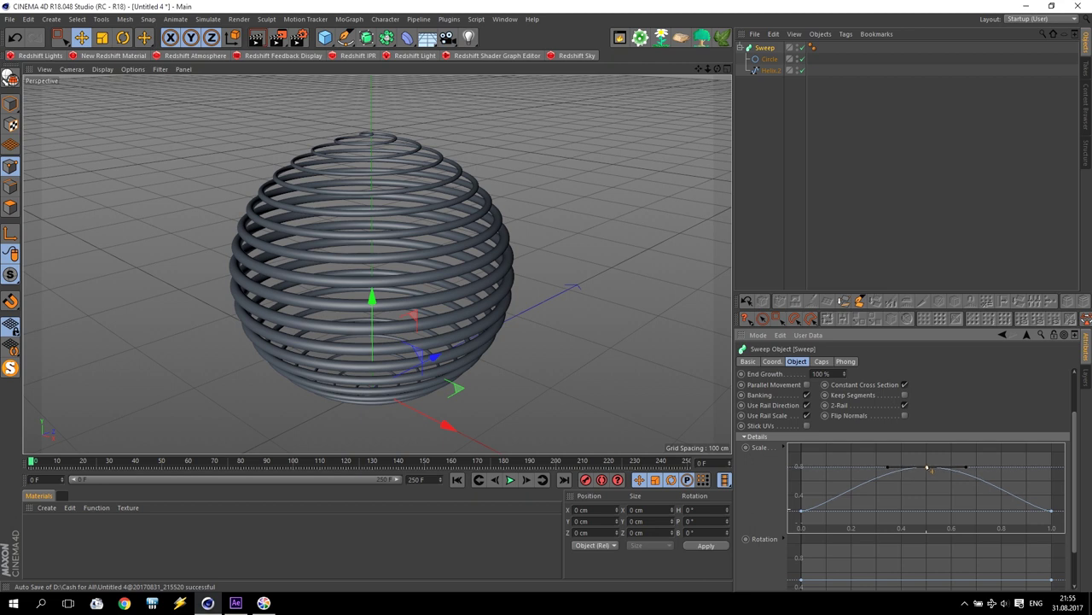
Adjust the scale curve's end tangents so the top and bottom coils widen
left_click(811, 512)
left_click_drag(816, 512, 804, 484)
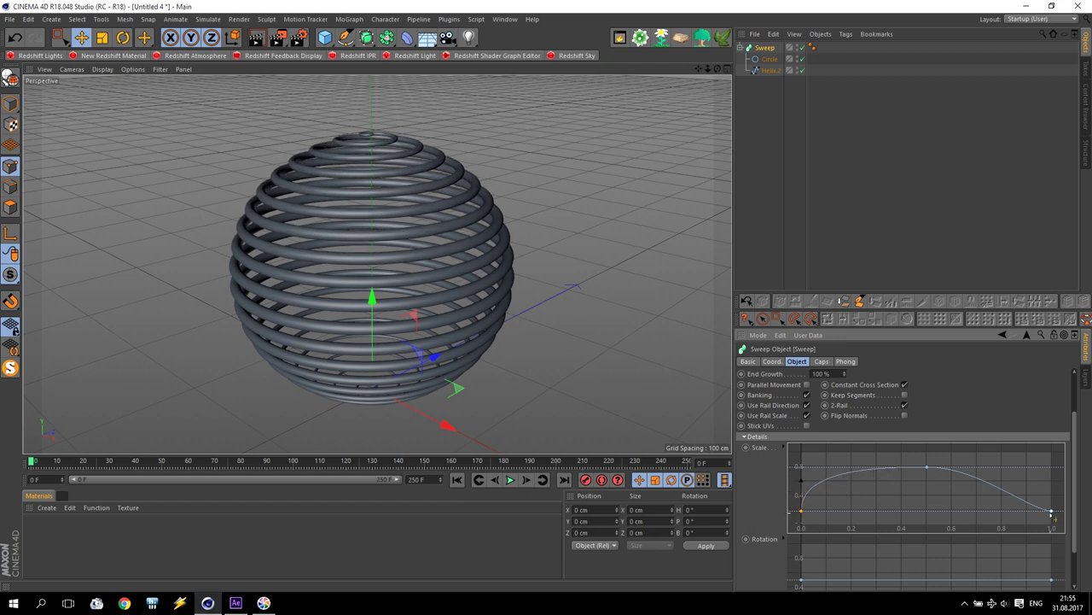
left_click_drag(1037, 511, 1054, 486)
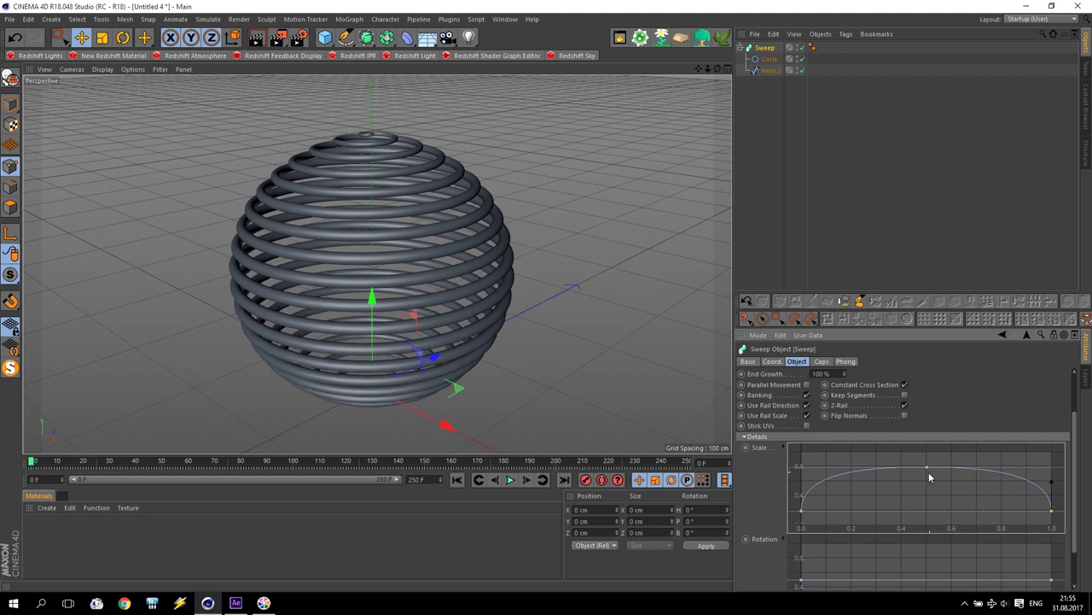
left_click(532, 324)
scroll(471, 349, "down", 3)
scroll(500, 347, "up", 4)
left_click_drag(501, 346, 546, 367, "alt")
left_click_drag(711, 68, 463, 307)
scroll(462, 307, "down", 3)
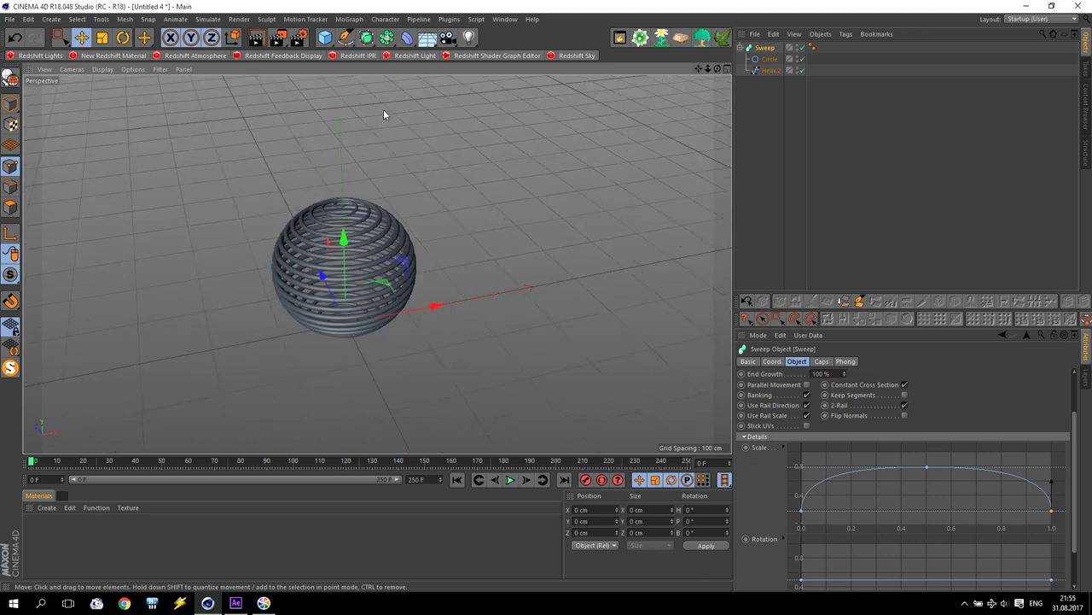
Add a MoText object to the scene
left_click(349, 19)
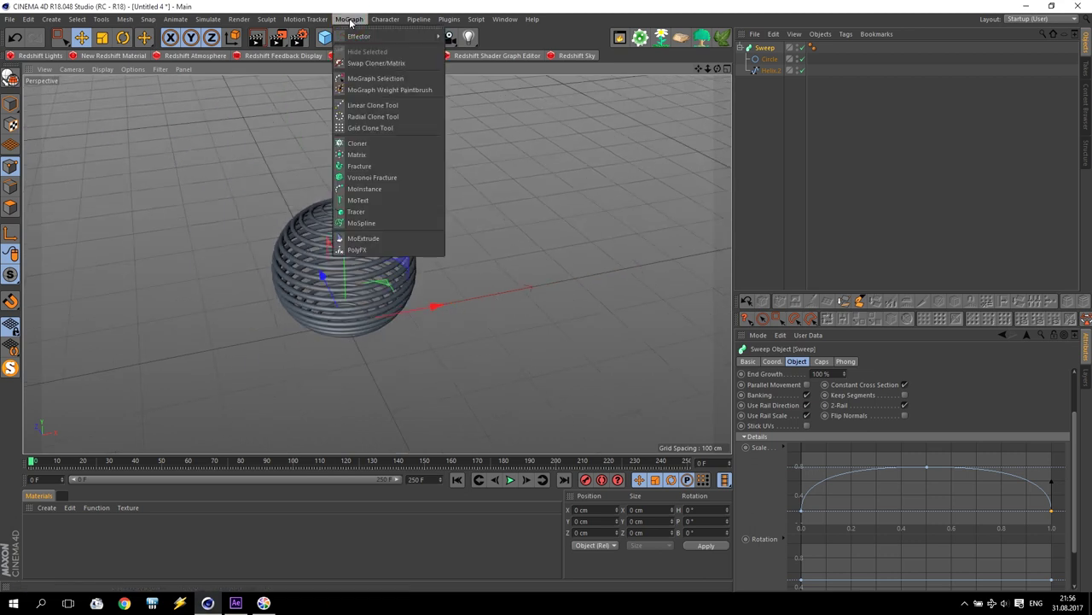
left_click(404, 201)
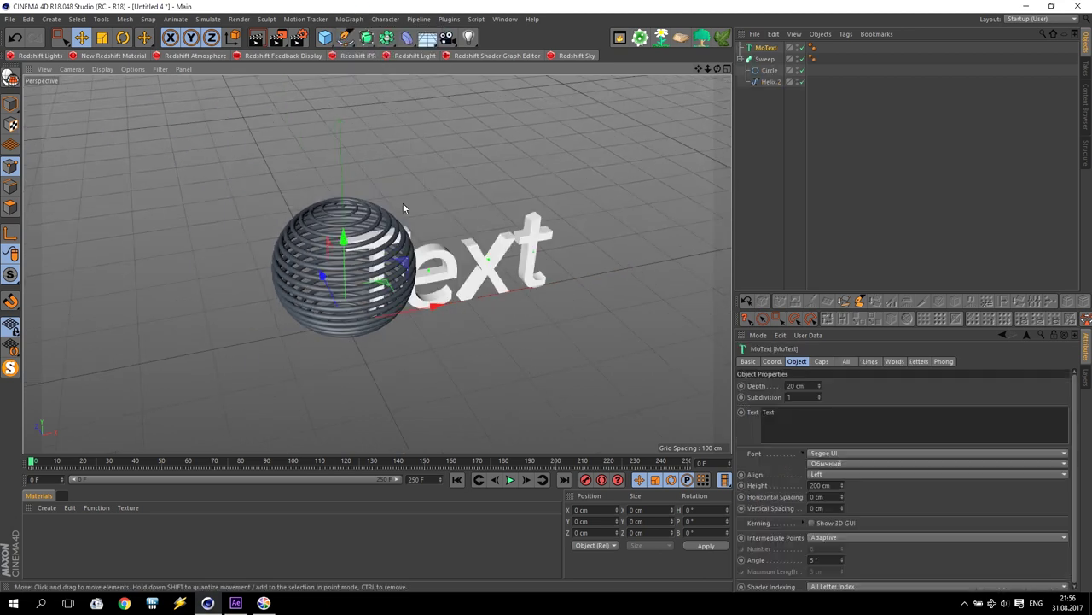
scroll(655, 287, "up", 5)
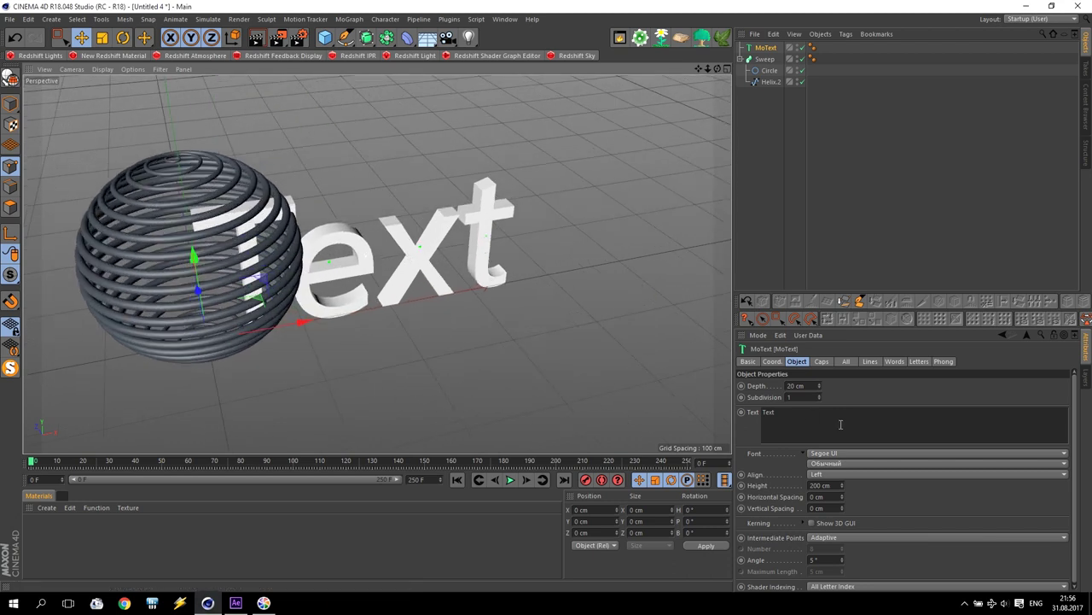
Change the text to 'Helix' and 'Sphere' on two lines
type("Helix")
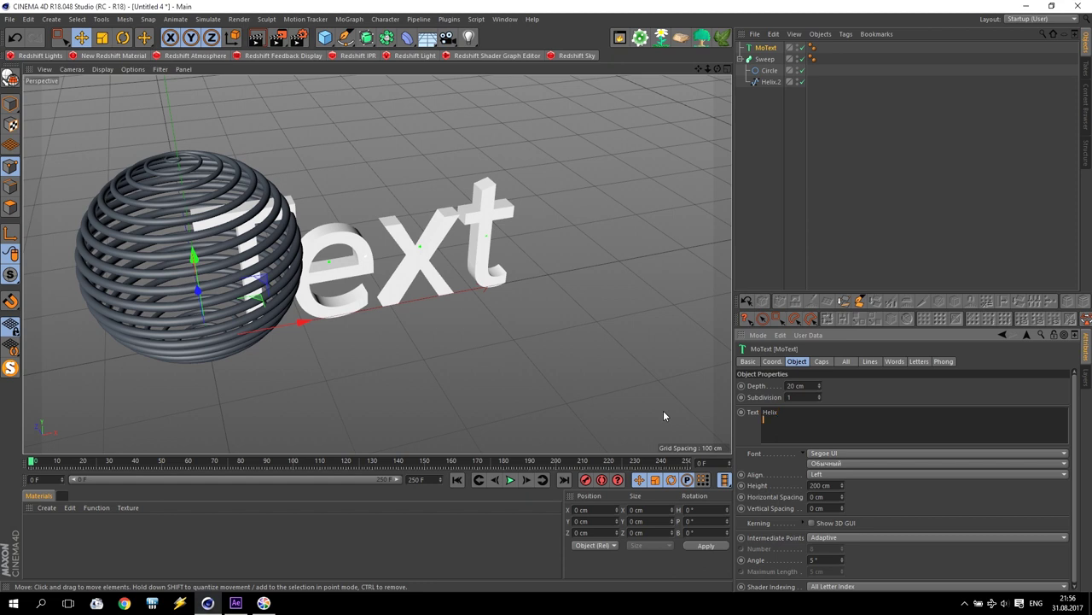
key("Return")
type("Sphere")
left_click(817, 453)
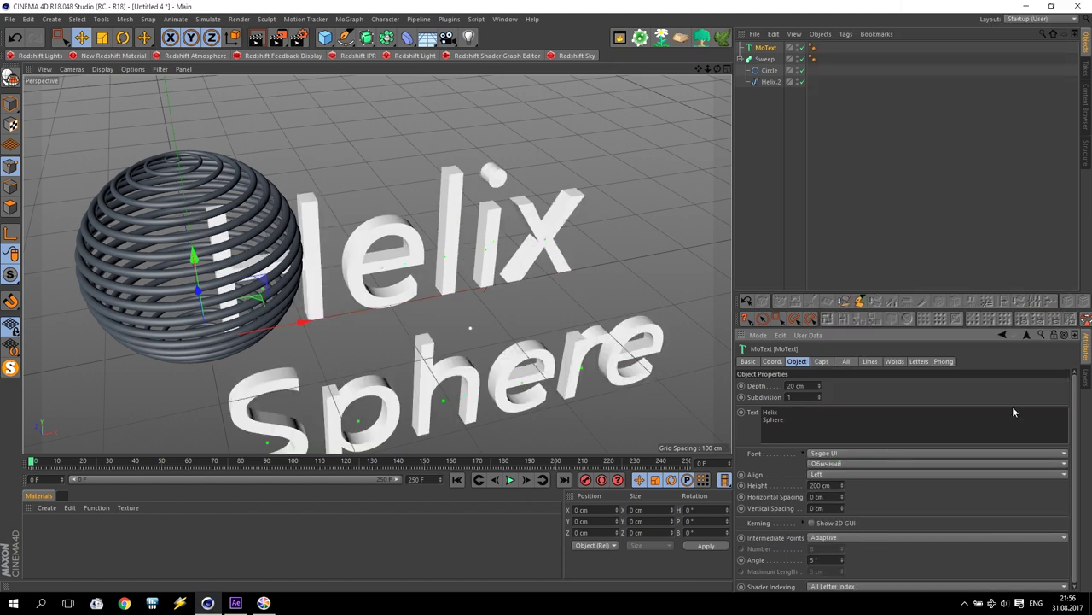
left_click(826, 454)
left_click_drag(1068, 437, 1074, 19)
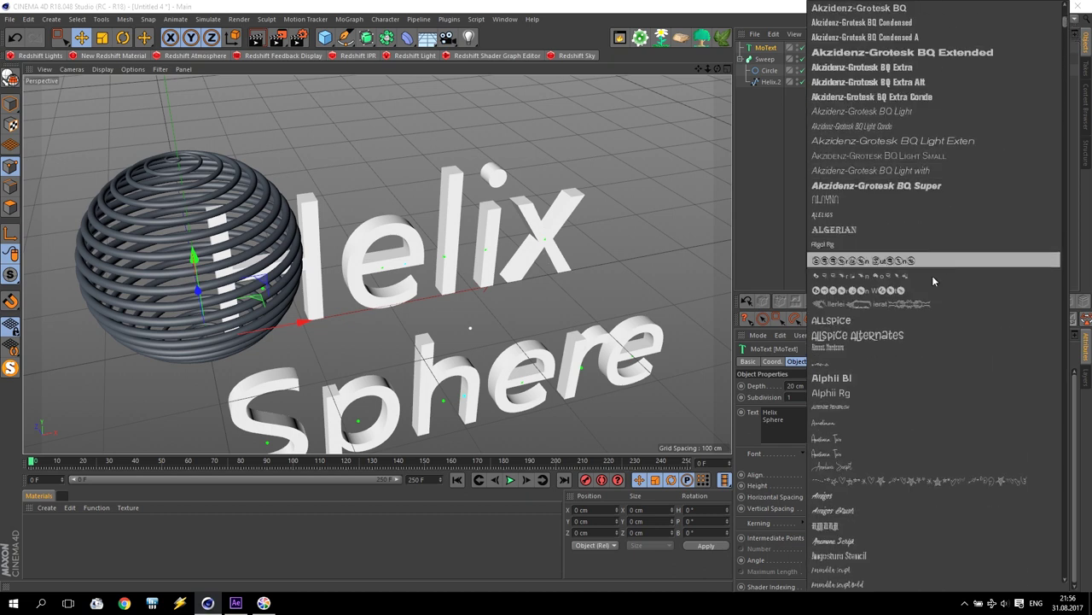
Set the text font to Allspice at 50 cm height and move it right and up
left_click(854, 322)
type("50")
key("Return")
left_click_drag(279, 339, 403, 345)
left_click_drag(339, 248, 346, 171)
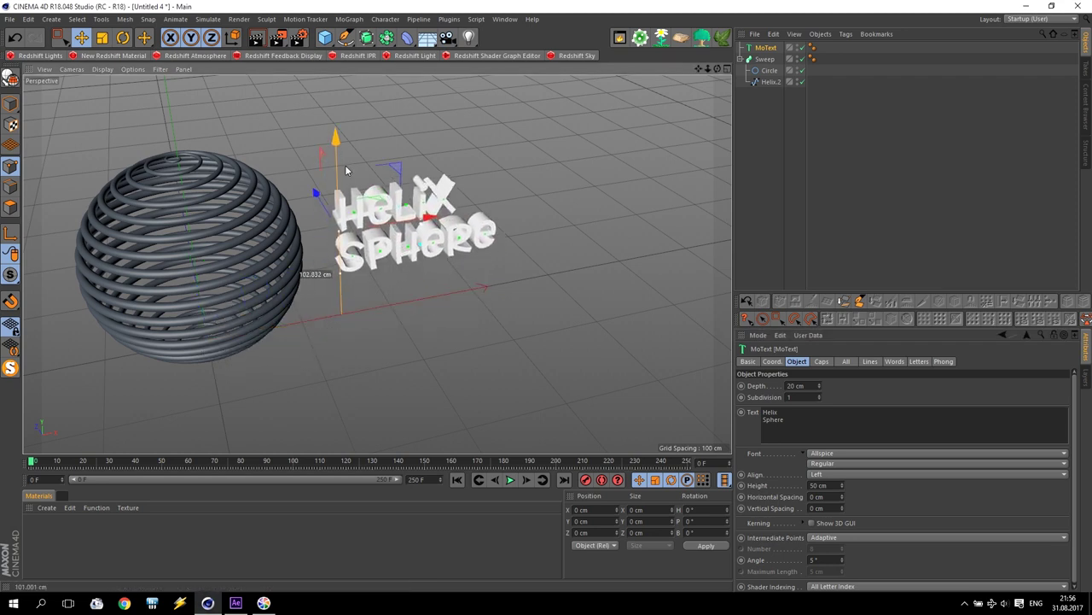
Set the text's Horizontal Spacing to 14 cm, viewed in the Front view
middle_click(439, 254)
middle_click(638, 369)
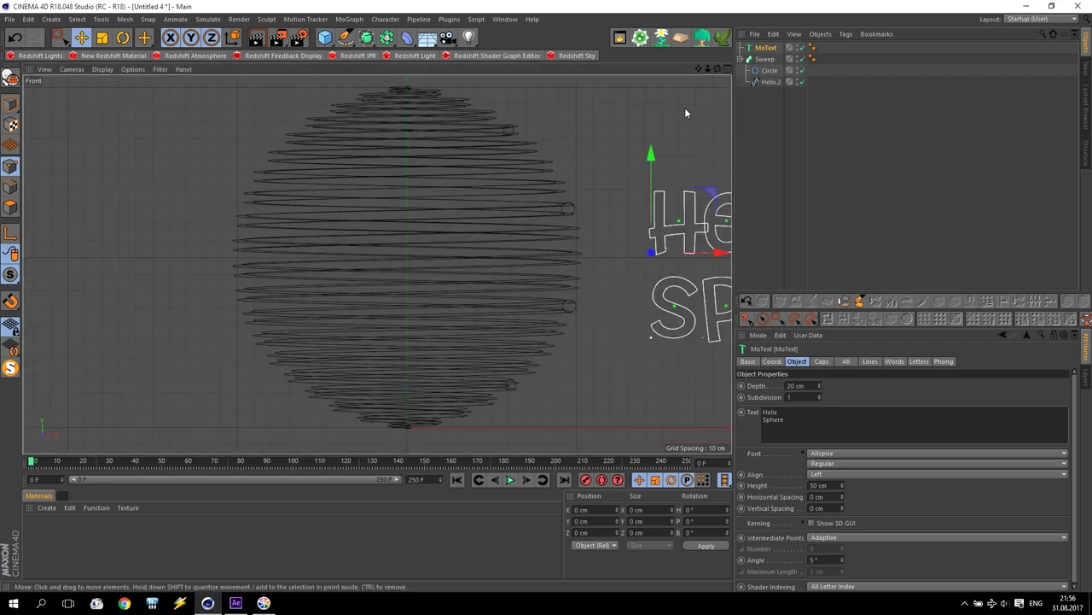
left_click_drag(698, 68, 690, 94)
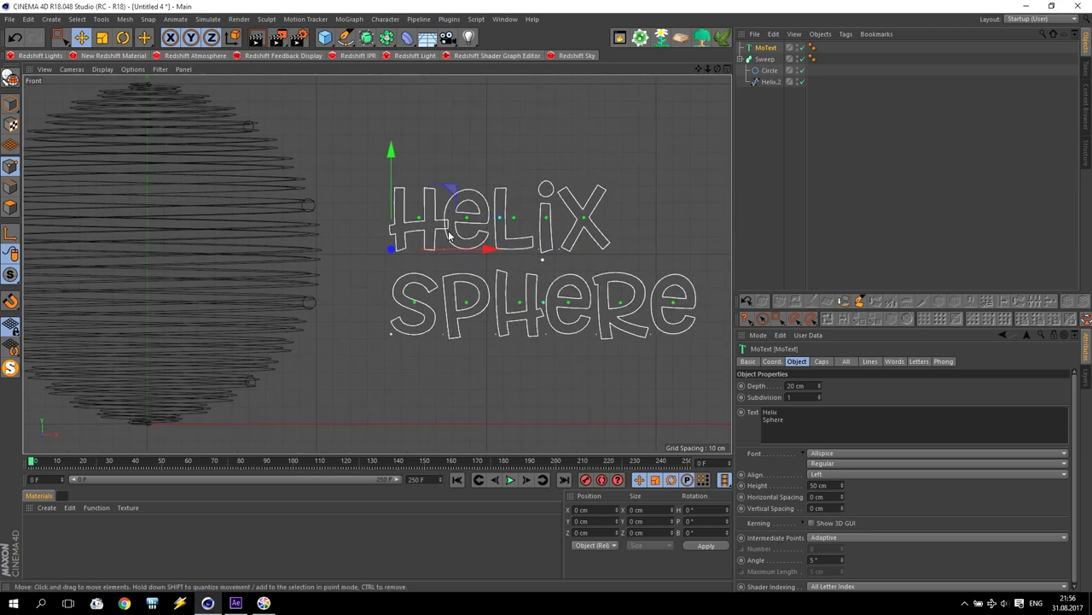
left_click(824, 497)
type("14")
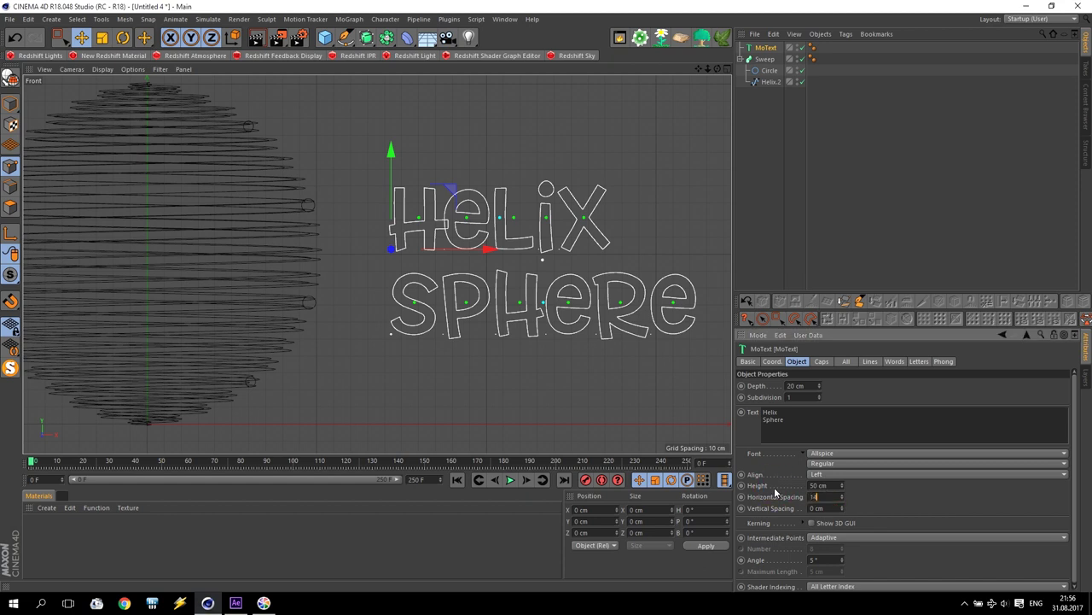
key("Return")
left_click_drag(698, 68, 532, 83)
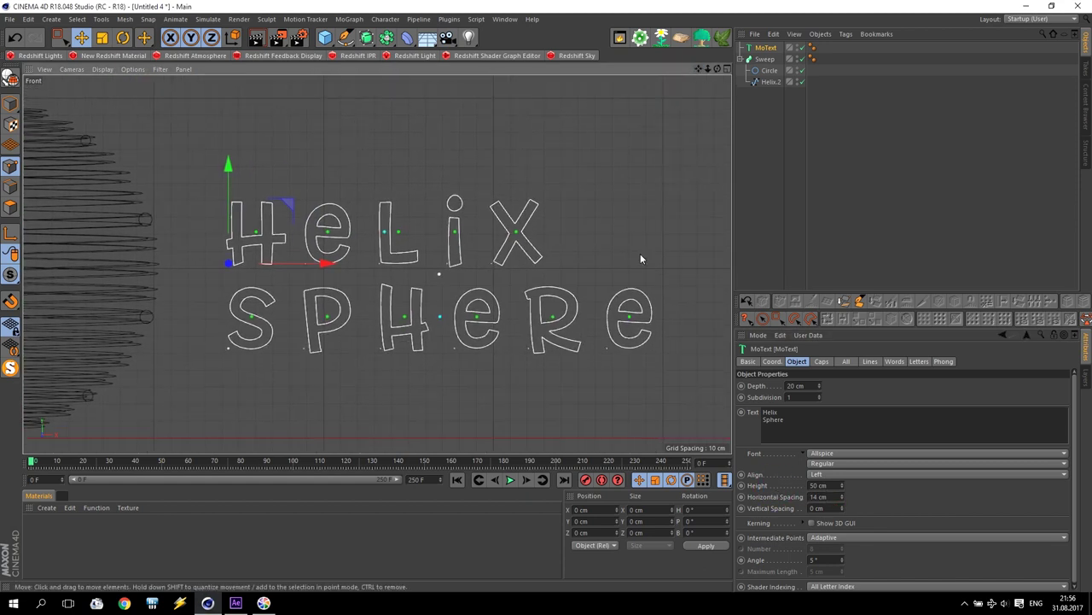
Set both the Start and End caps of the MoText to Fillet Cap
left_click(822, 361)
left_click(850, 385)
left_click(849, 431)
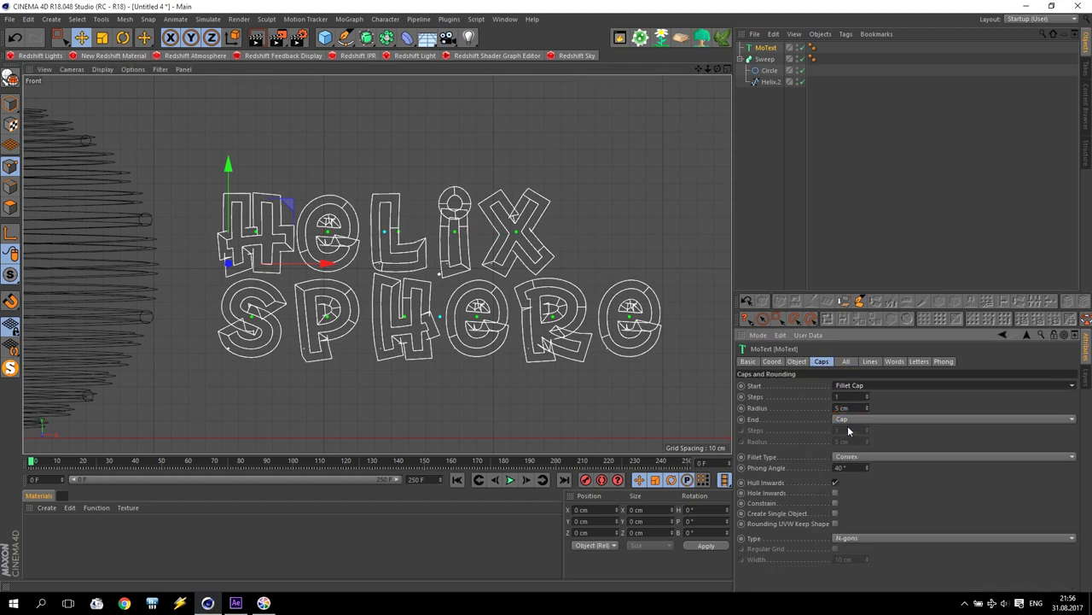
left_click(848, 419)
left_click(845, 461)
Give the fillet caps 3 steps and a 2 cm radius
type("1")
double_click(856, 441)
type("1")
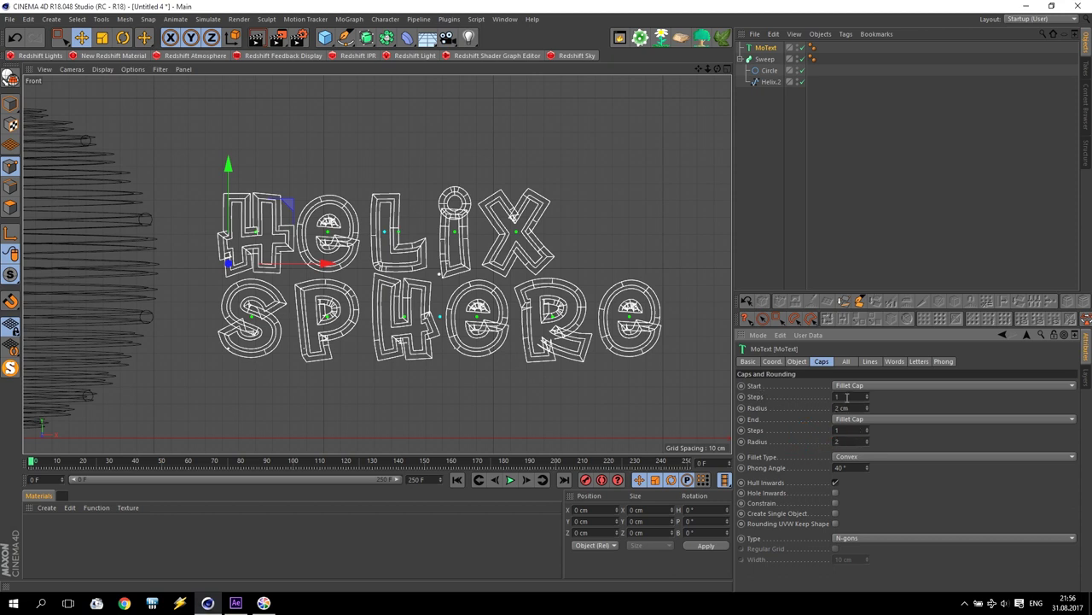
double_click(848, 397)
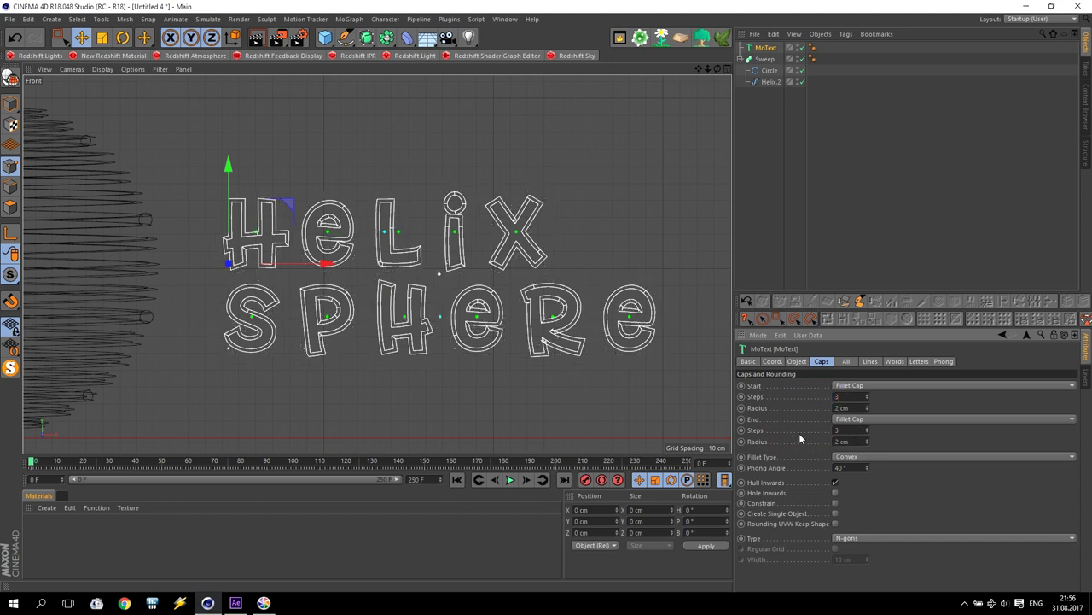
double_click(856, 407)
type("3")
key("Return")
double_click(836, 407)
type("2")
key("Return")
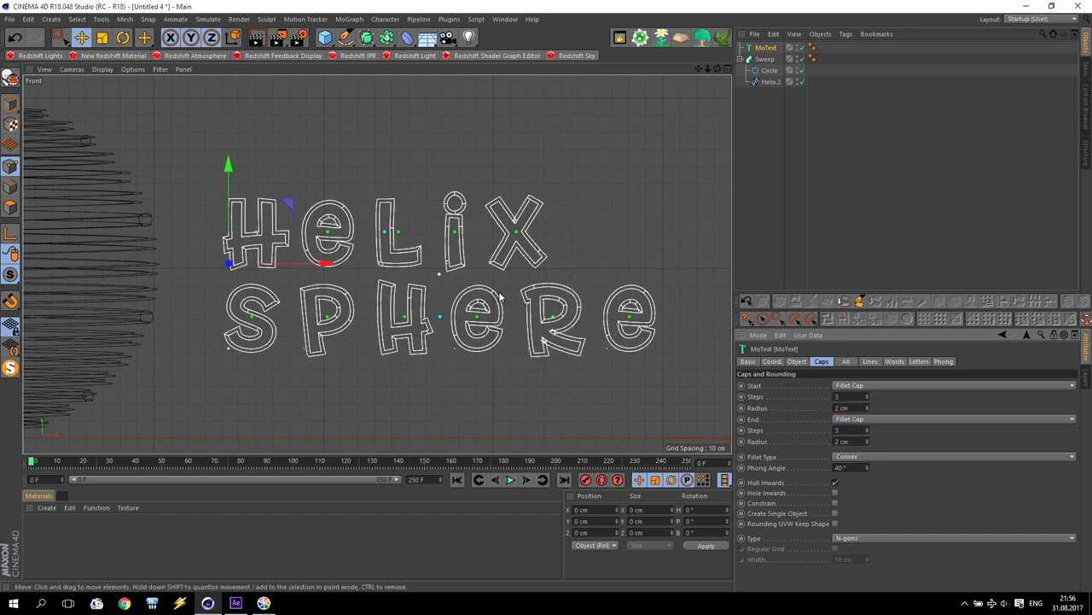
Nudge the Helix Sphere text slightly upward in the front view
middle_click(501, 296)
middle_click(547, 371)
scroll(469, 355, "down", 4)
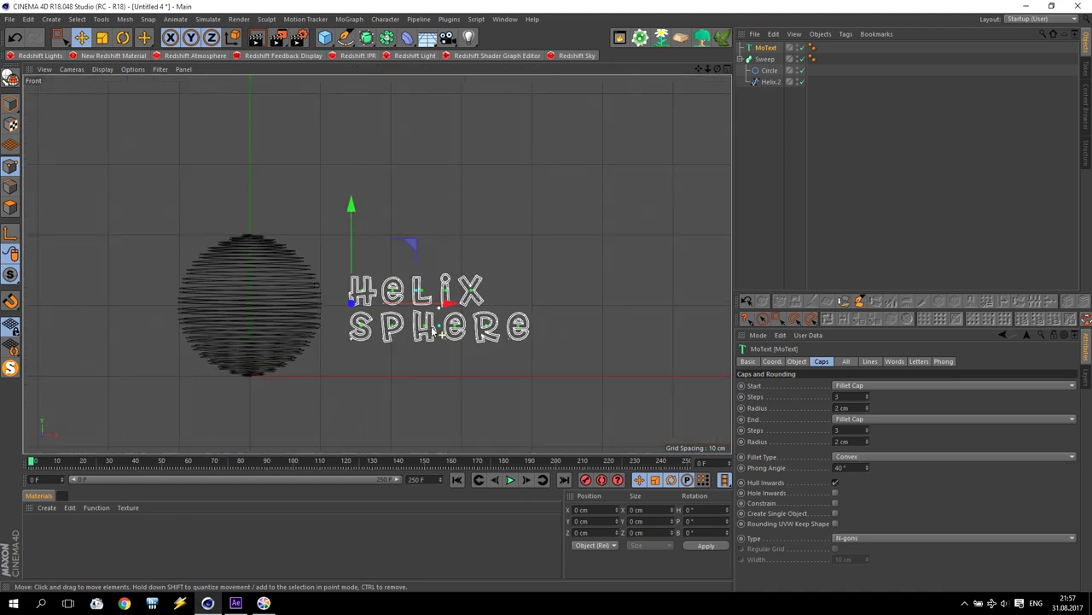
left_click(352, 244)
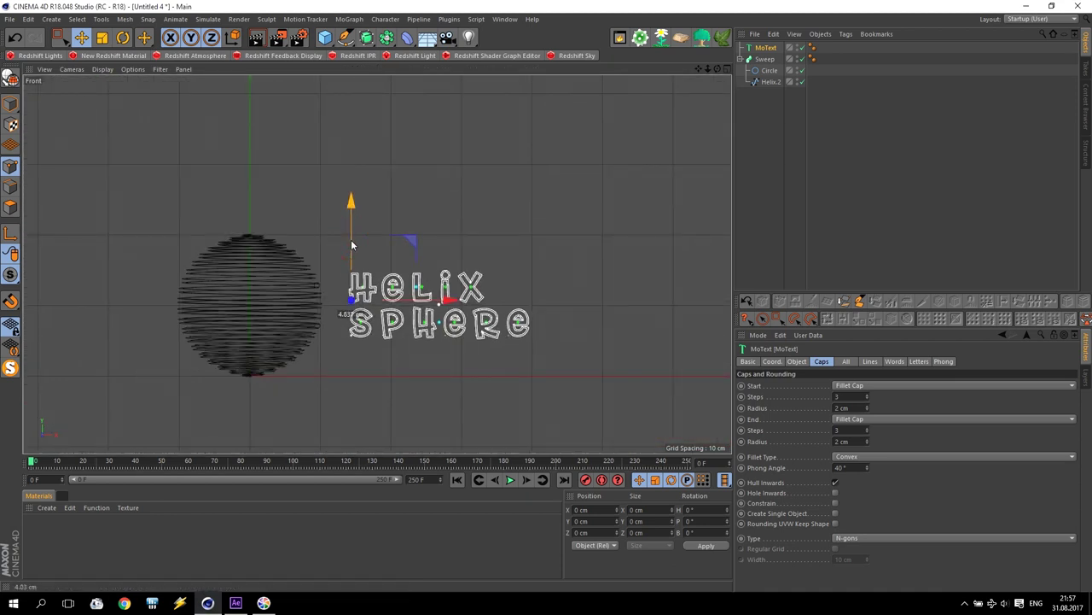
left_click_drag(414, 307, 428, 303)
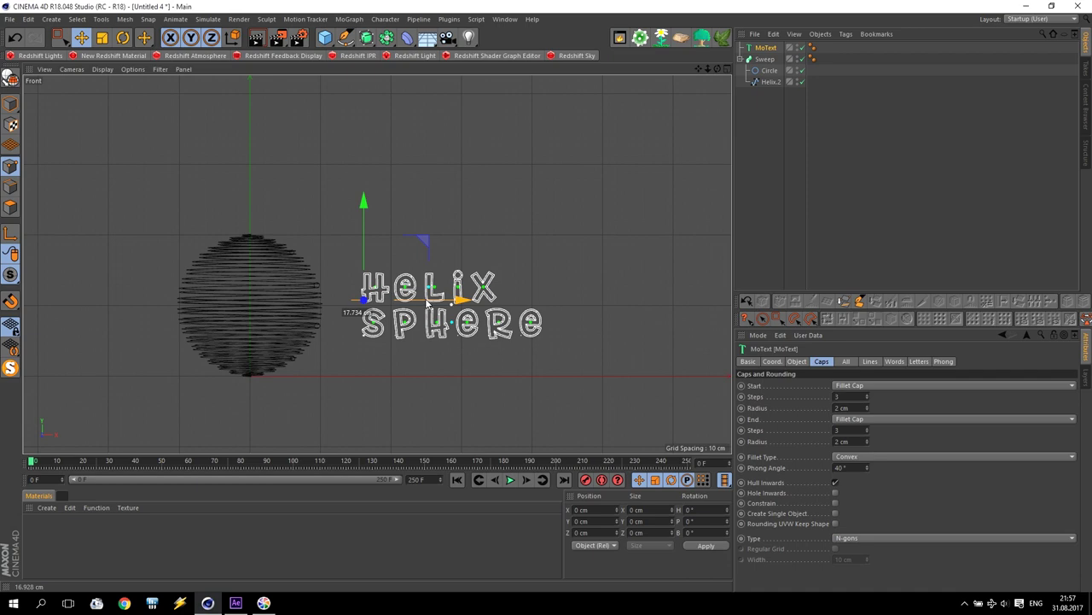
Return to the Perspective view, framed low and frontal on the sphere and text
middle_click(428, 304)
middle_click(213, 171)
scroll(512, 275, "down", 2)
scroll(509, 265, "up", 2)
mouse_move(508, 265)
left_mouse_down("alt")
mouse_move(519, 254)
mouse_move(405, 235)
mouse_move(501, 248)
left_mouse_up("alt")
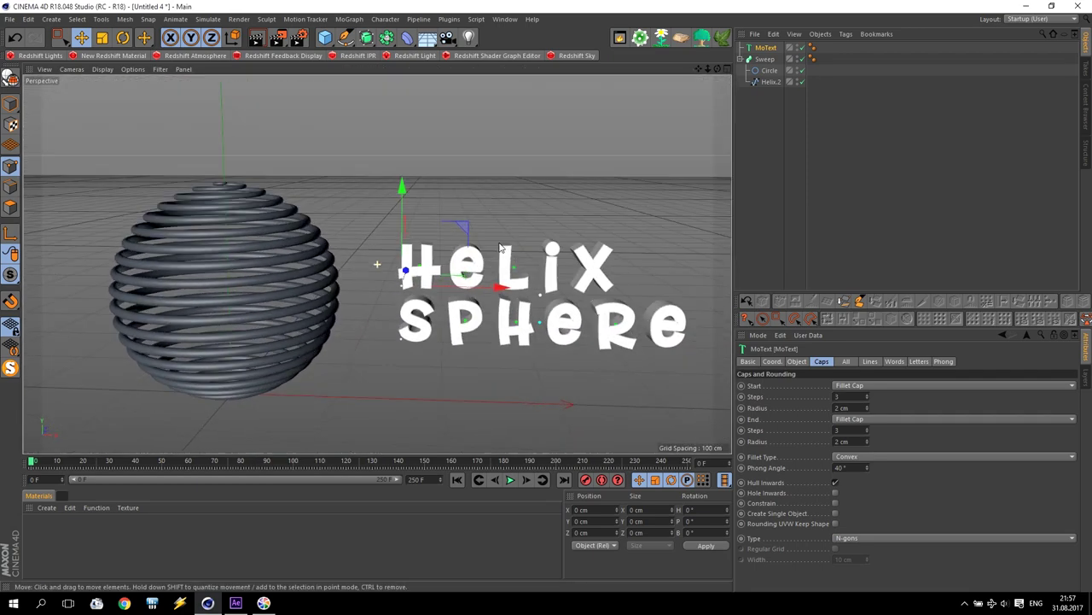
middle_click_drag(380, 261, 368, 213, "alt")
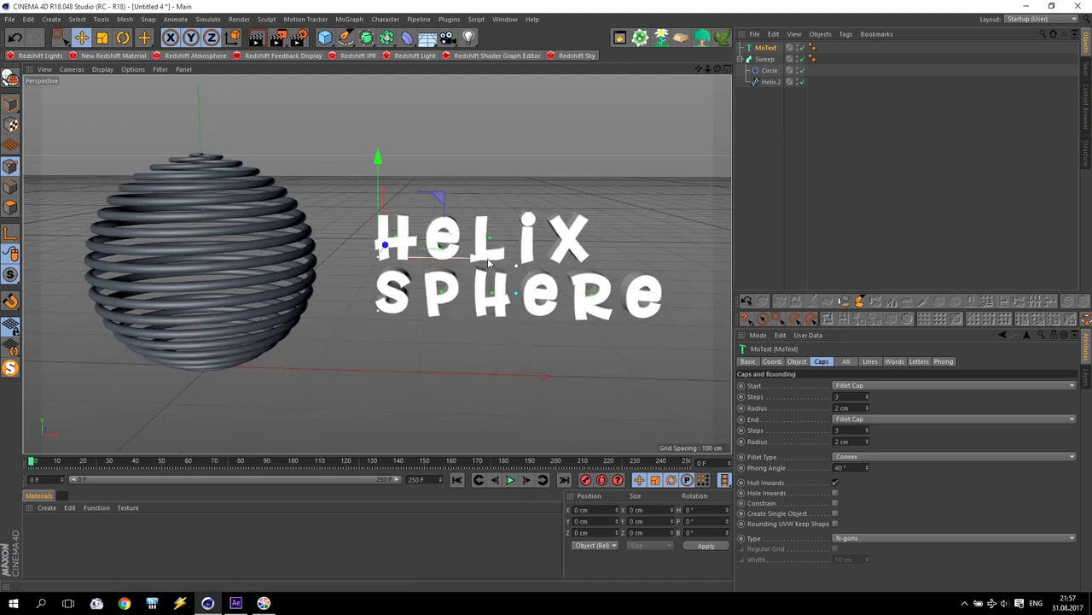
Select the Sweep and test how its growth values hide and rebuild the sphere
left_click(765, 59)
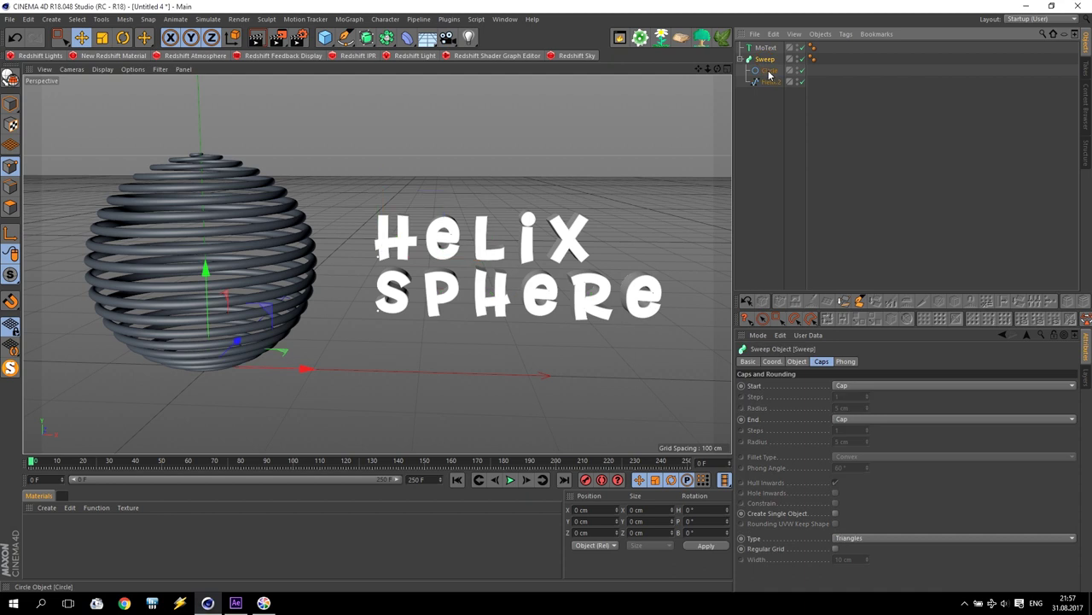
left_click(768, 71)
left_click(766, 60)
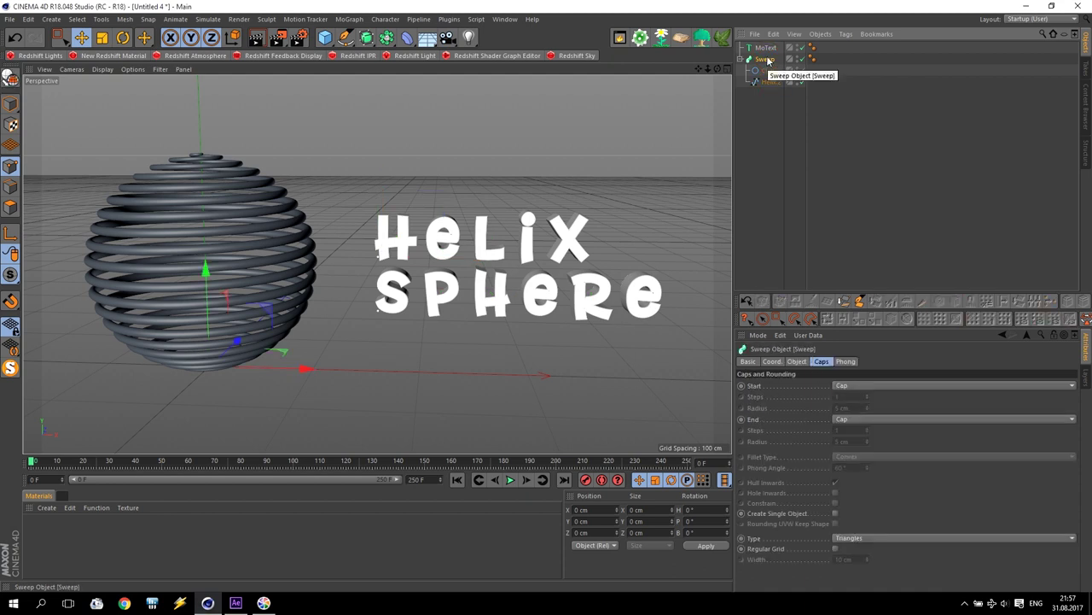
left_click(764, 60)
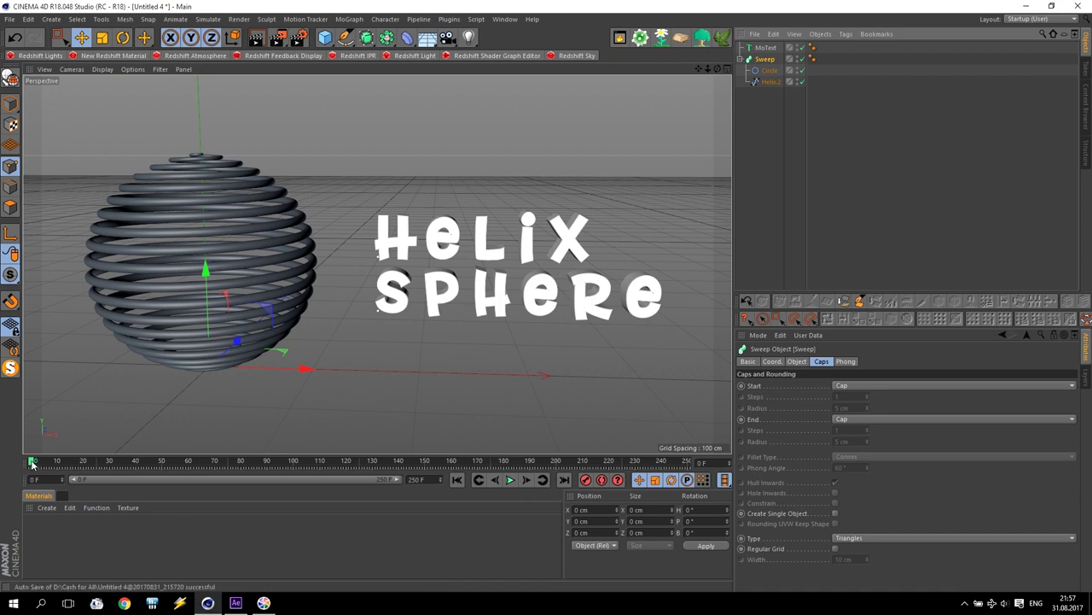
left_click(799, 362)
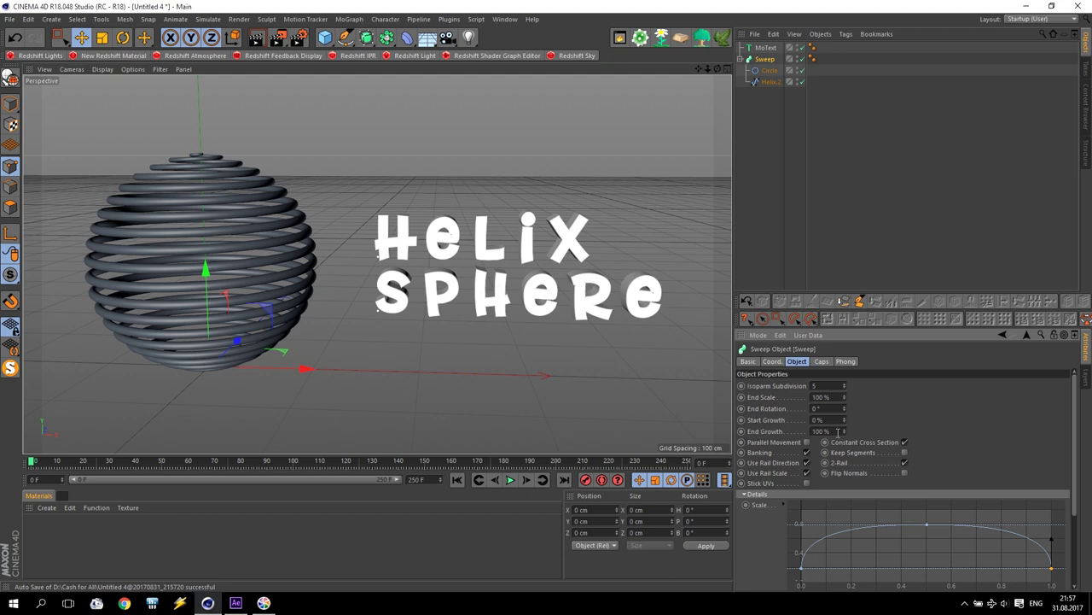
left_click_drag(845, 432, 844, 384)
Keyframe Start Growth at 100% on frame 0 and 0% on frame 150, then preview playback
left_click(742, 419, "ctrl")
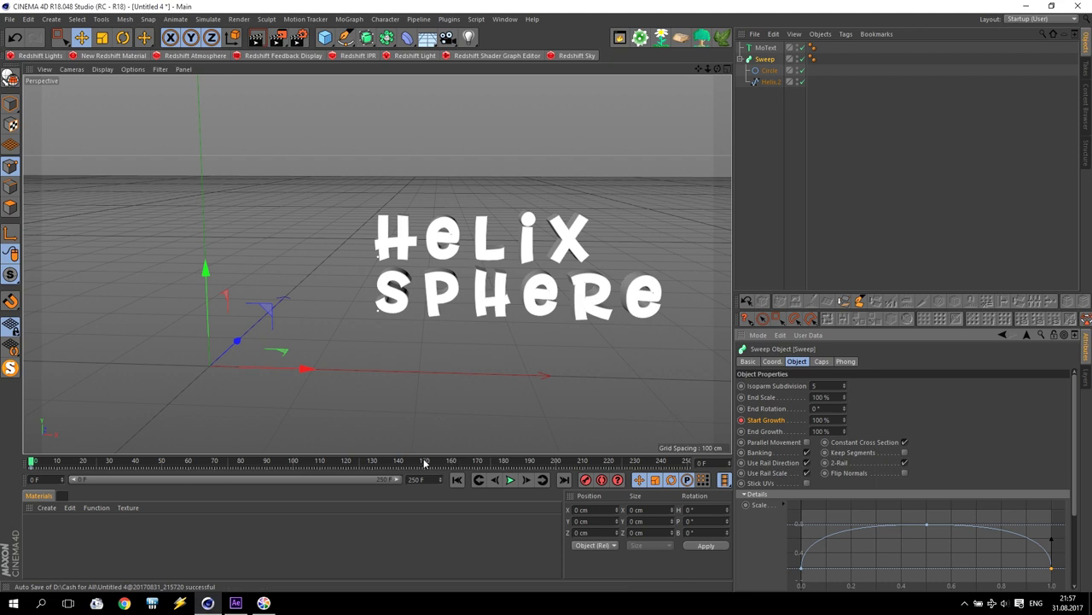
left_click(424, 462)
left_click_drag(845, 424, 845, 445)
left_click(742, 419, "ctrl")
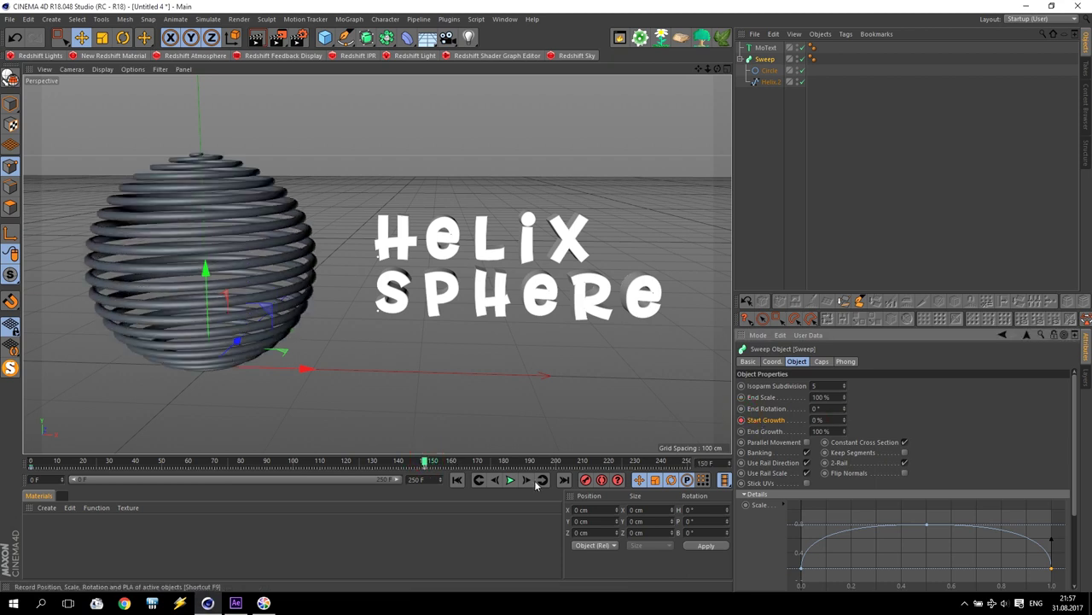
left_click(457, 480)
left_click(511, 480)
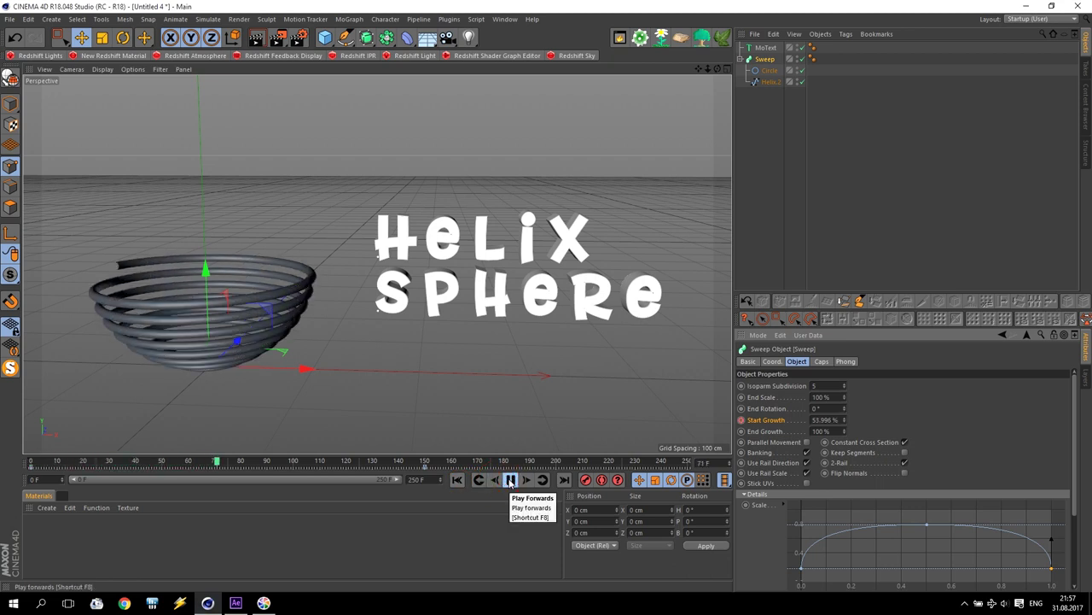
left_click(511, 480)
left_click(457, 480)
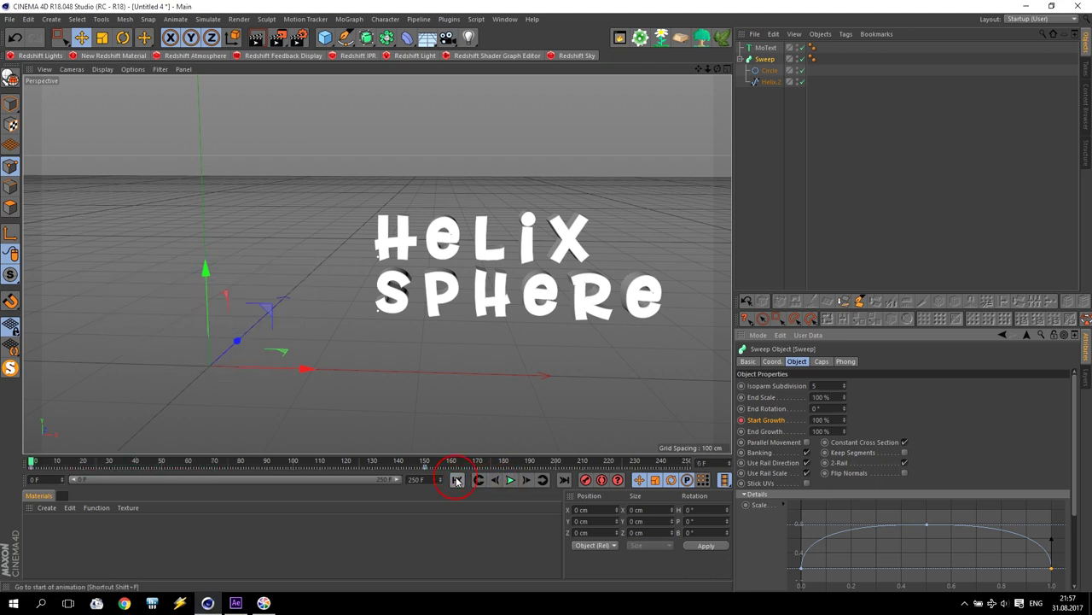
Add a default light with its intensity set to 0%
left_click(471, 38)
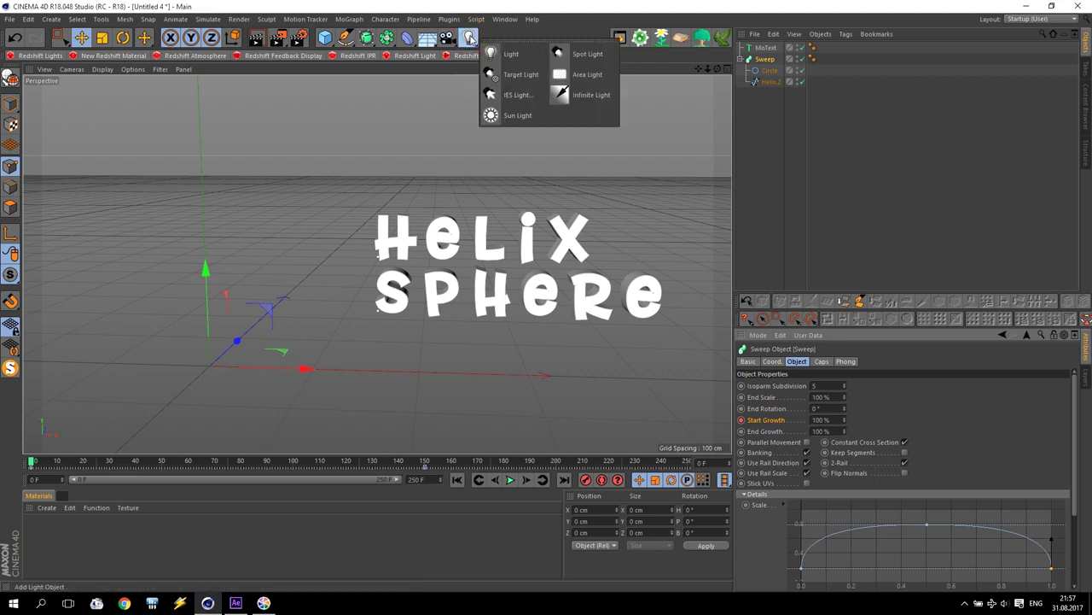
left_click(505, 53)
left_click_drag(818, 459, 742, 460)
type("0")
key("Return")
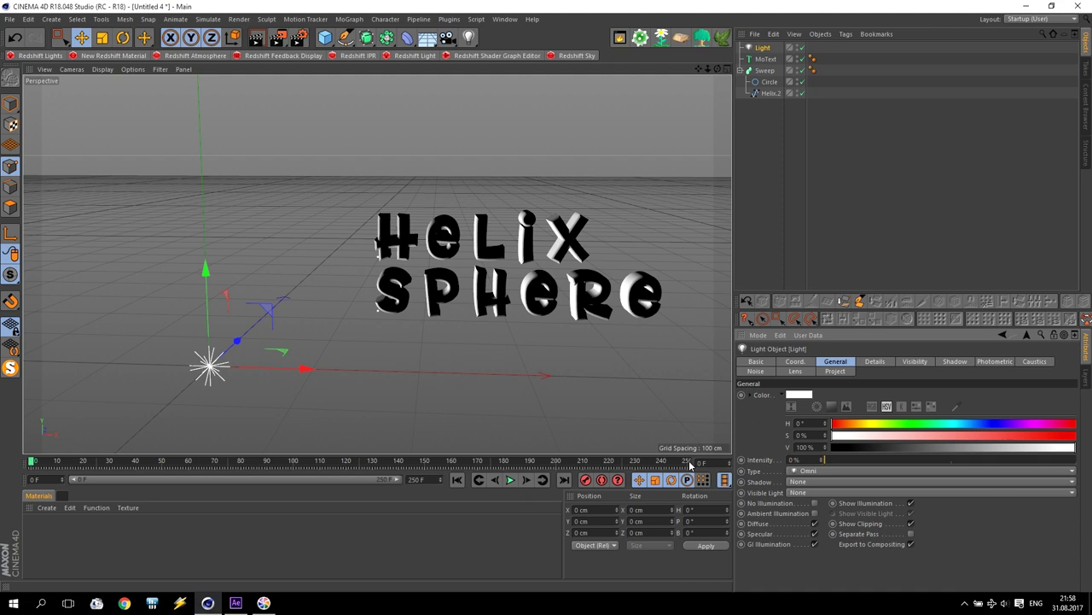
Give the light an Align to Spline tag with Helix.2 as its Spline Path
mouse_move(235, 606)
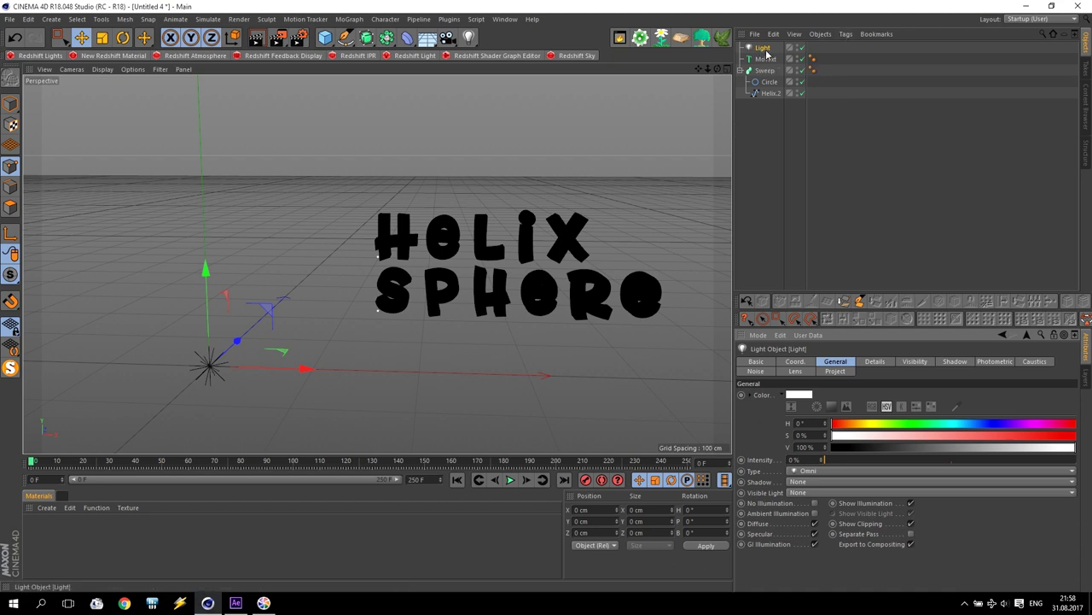
left_click(846, 34)
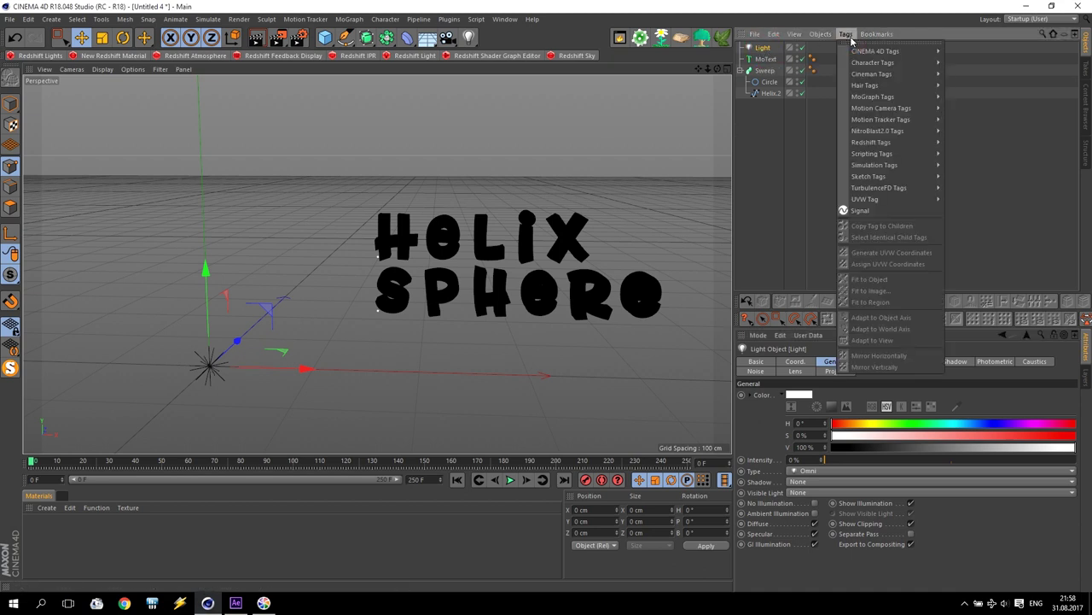
mouse_move(887, 52)
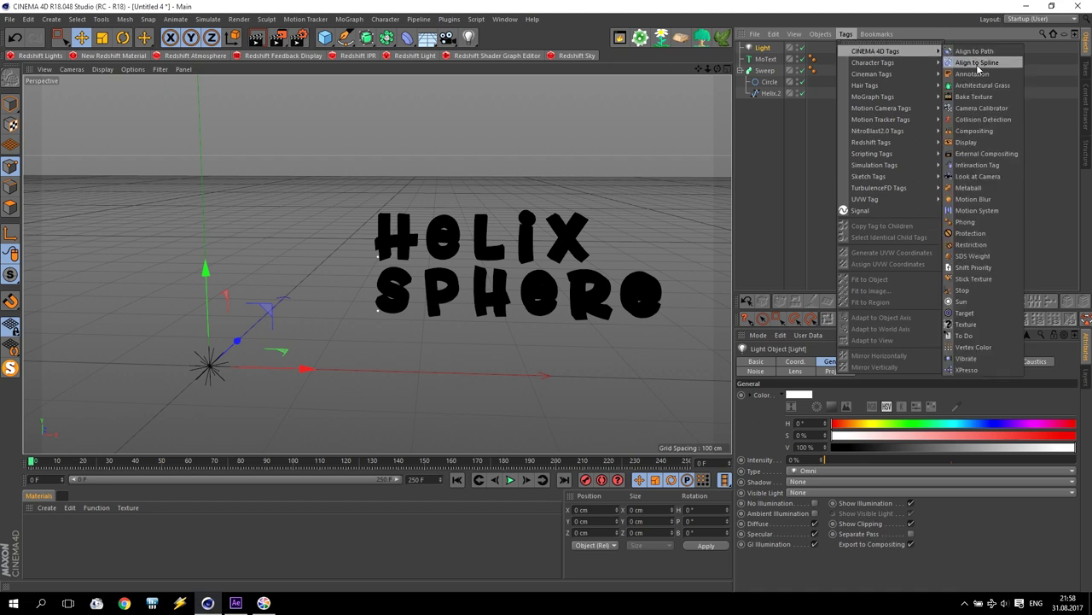
left_click(964, 61)
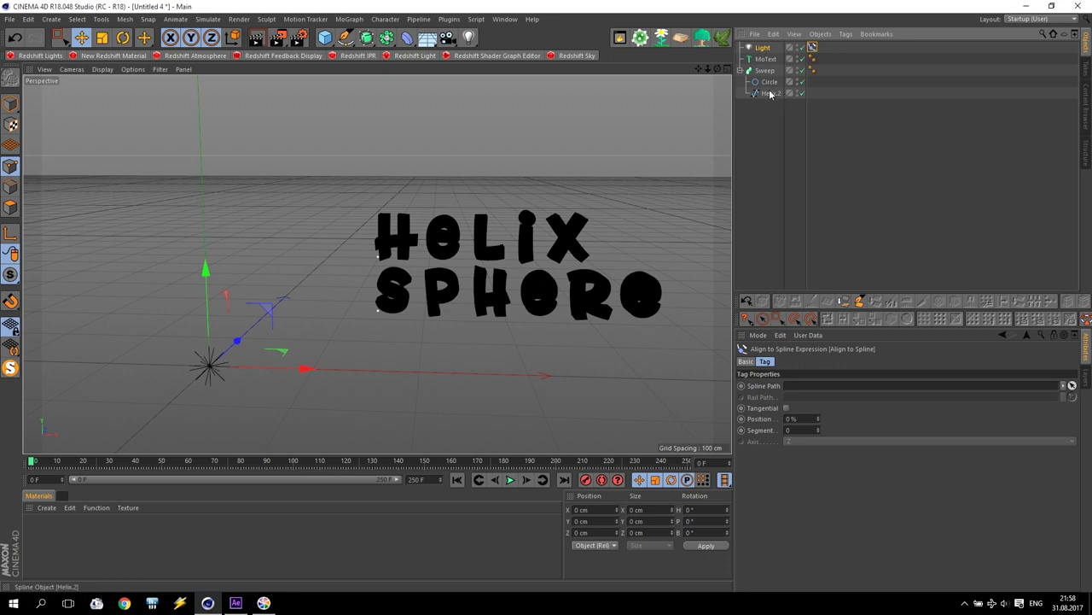
left_click_drag(770, 96, 824, 367)
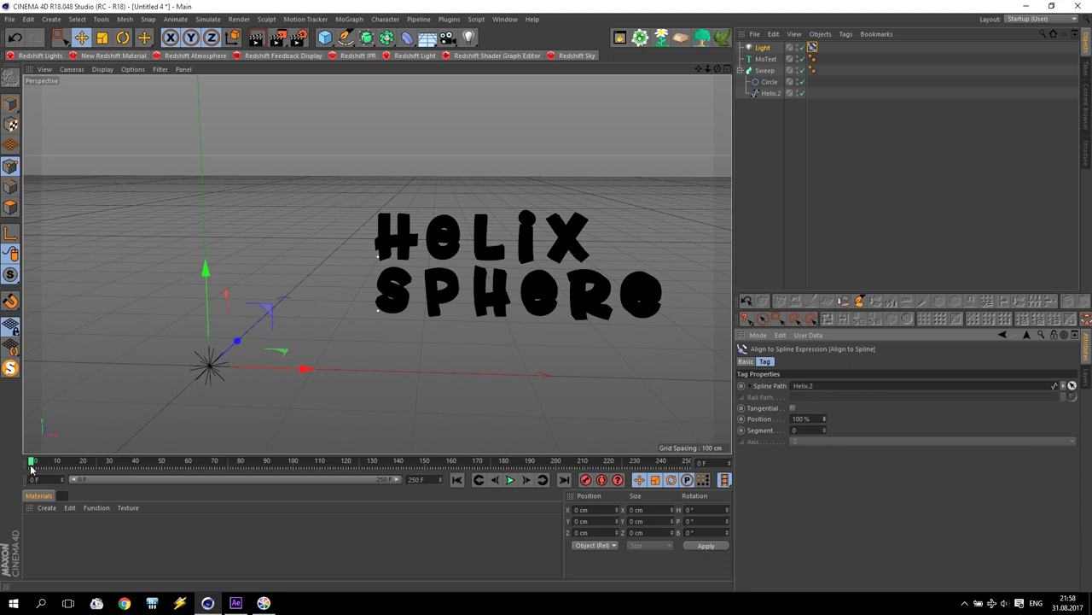
Keyframe the light's path Position at 100% on frame 0 and 0% on frame 150, then preview
left_click(741, 418)
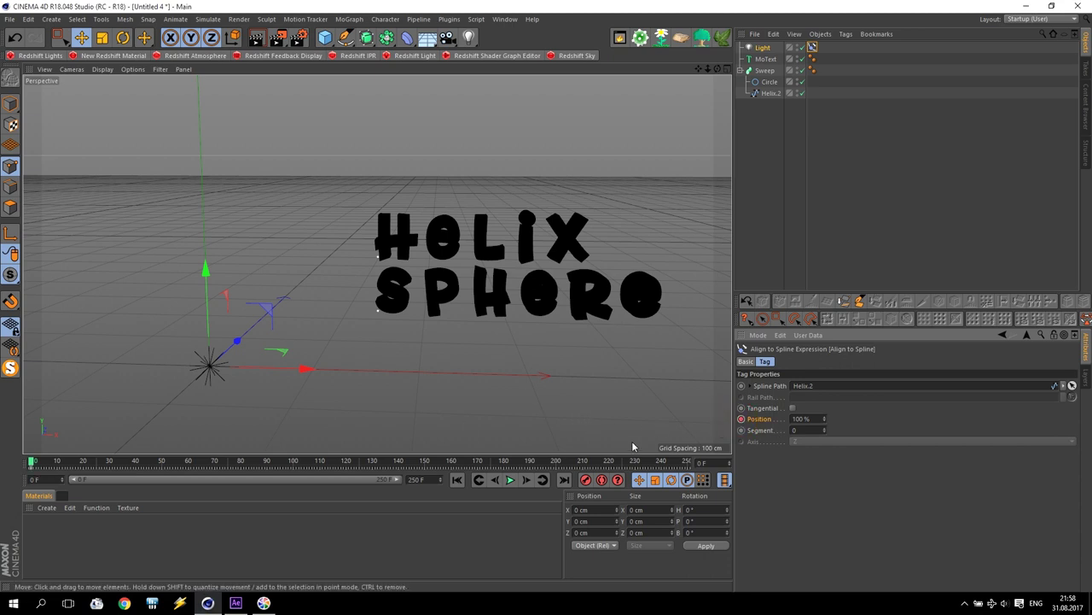
left_click(425, 462)
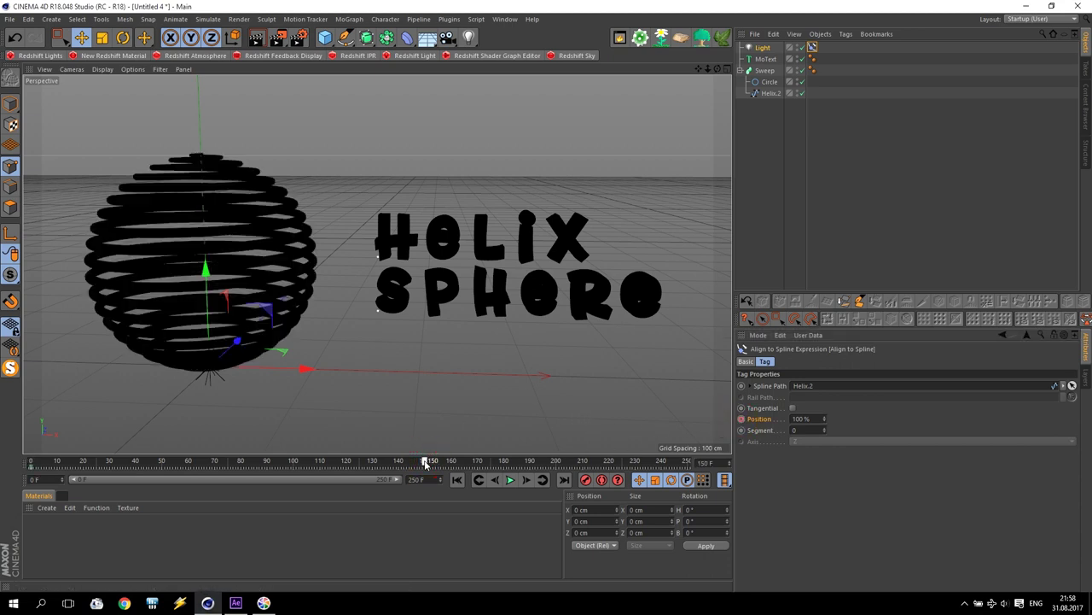
left_click_drag(825, 422, 774, 423)
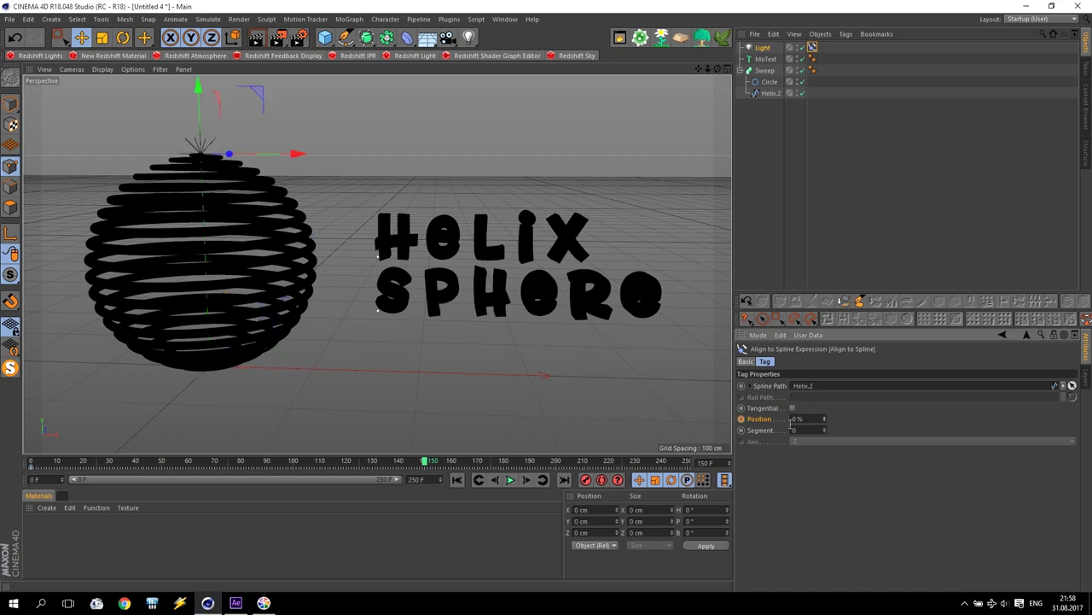
left_click(741, 419)
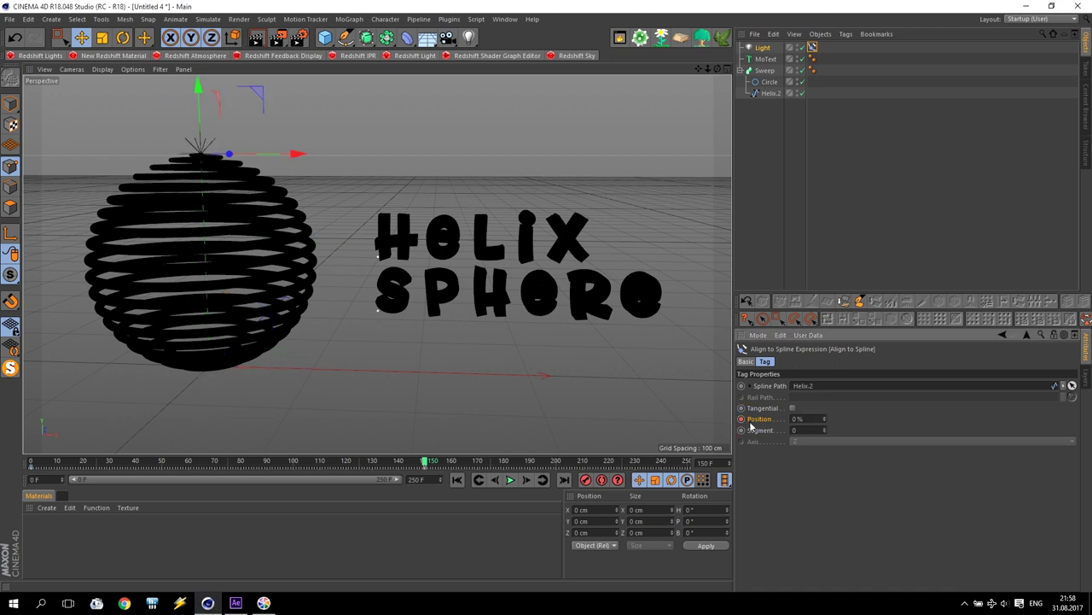
left_click(457, 479)
left_click(511, 480)
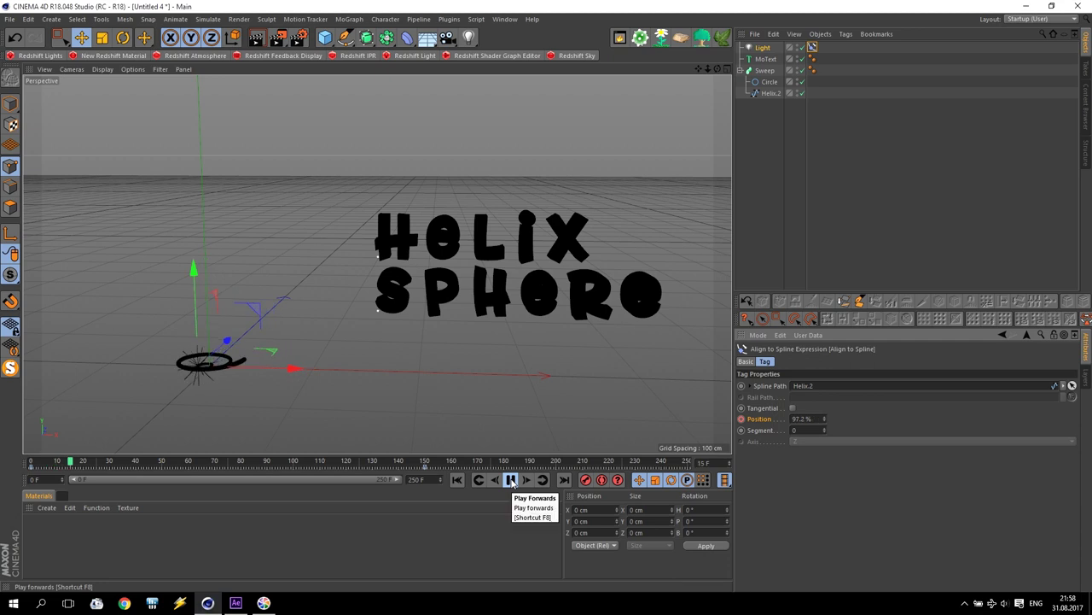
left_click(511, 480)
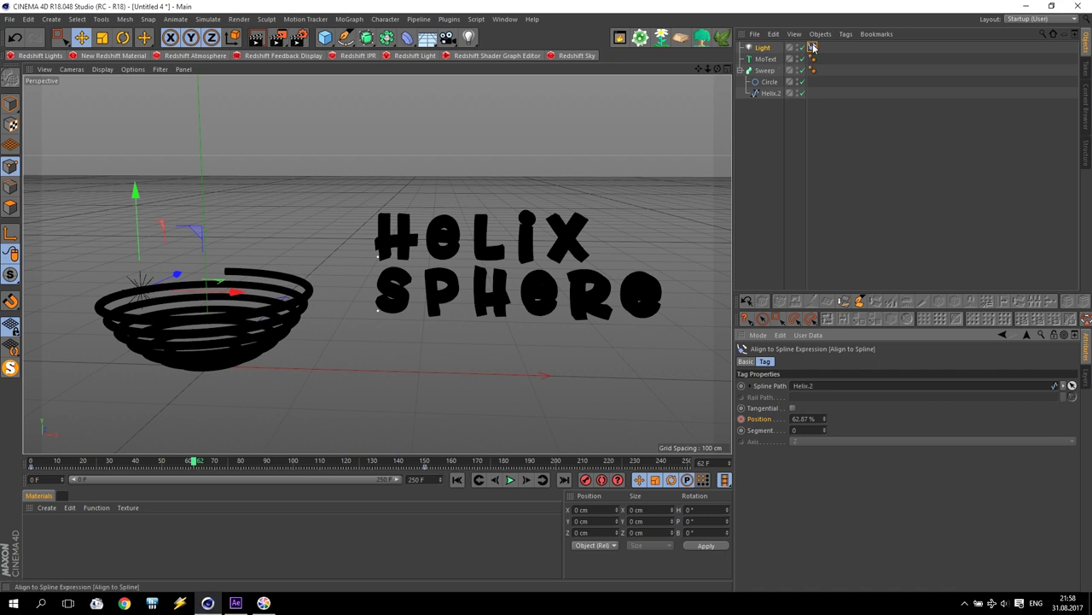
left_click_drag(441, 472, 13, 472)
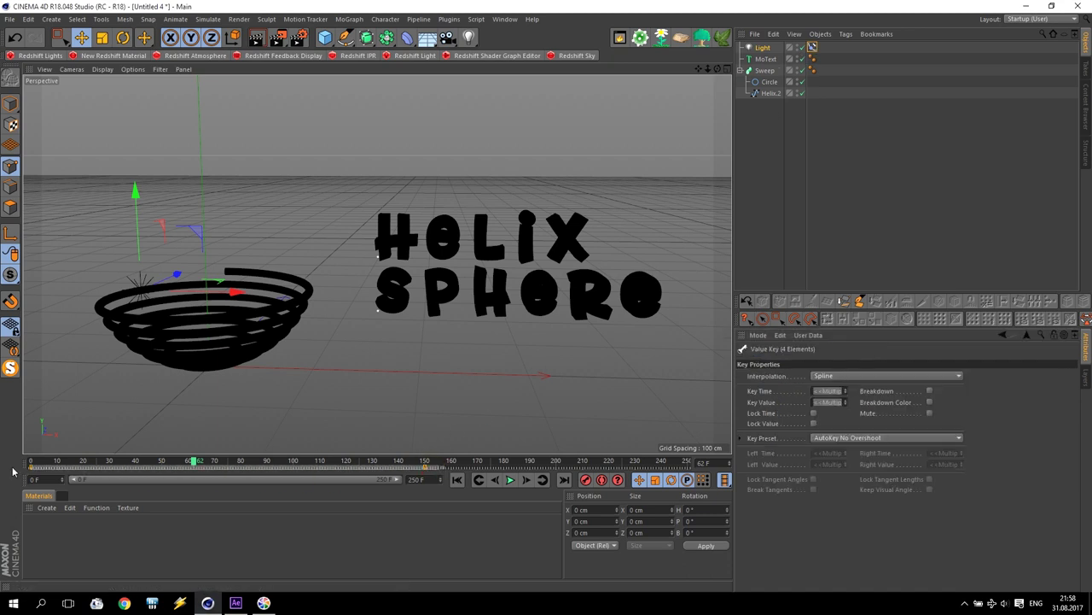
Set the selected position keys to Linear interpolation and play back to check the growth speed
left_click(816, 377)
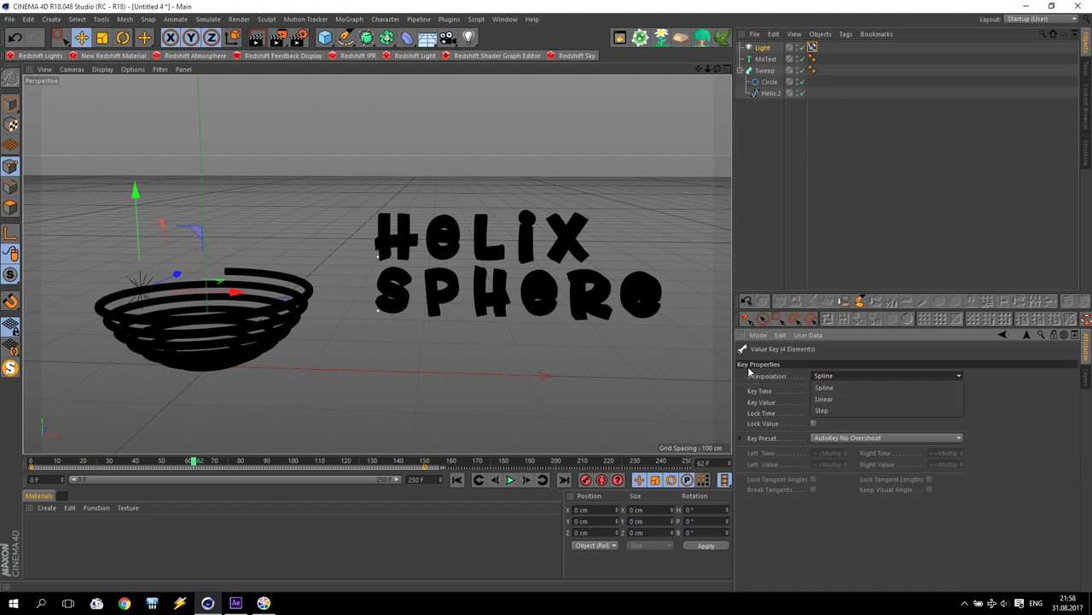
left_click(824, 400)
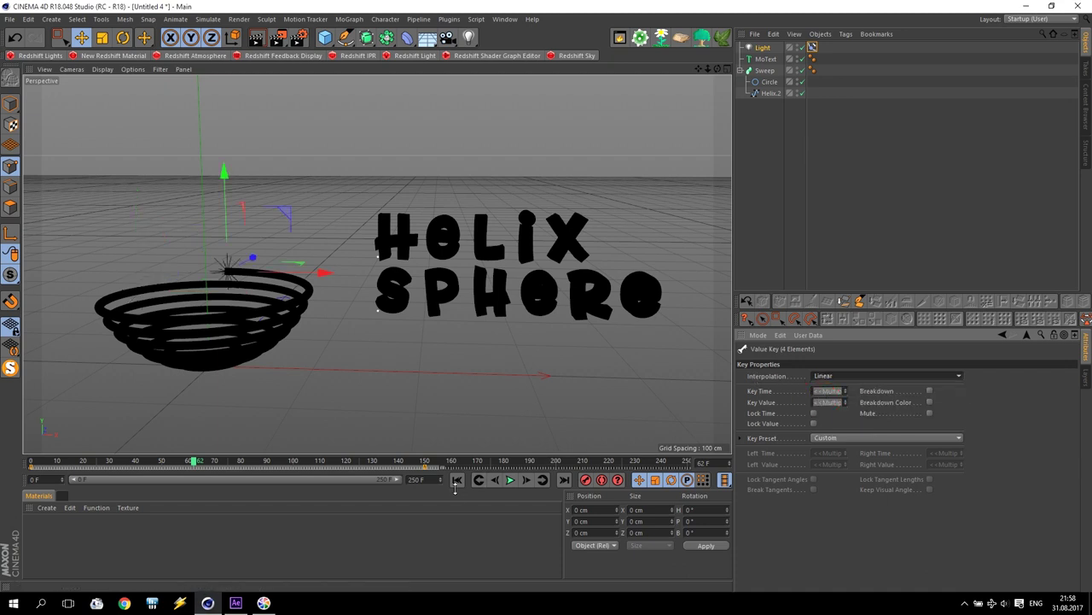
left_click(457, 479)
left_click(510, 479)
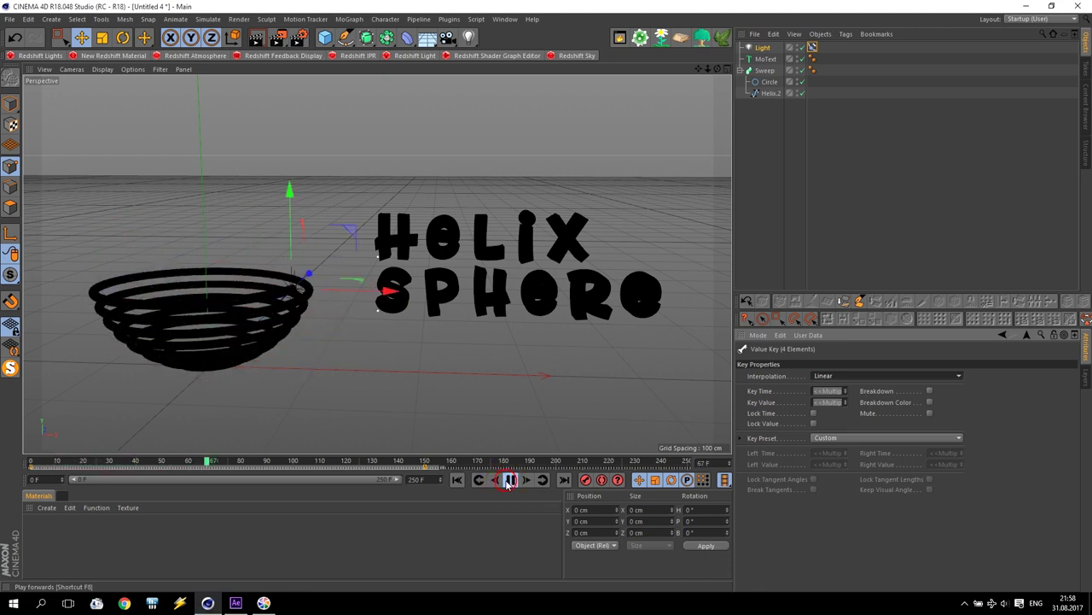
left_click(509, 479)
left_click(510, 480)
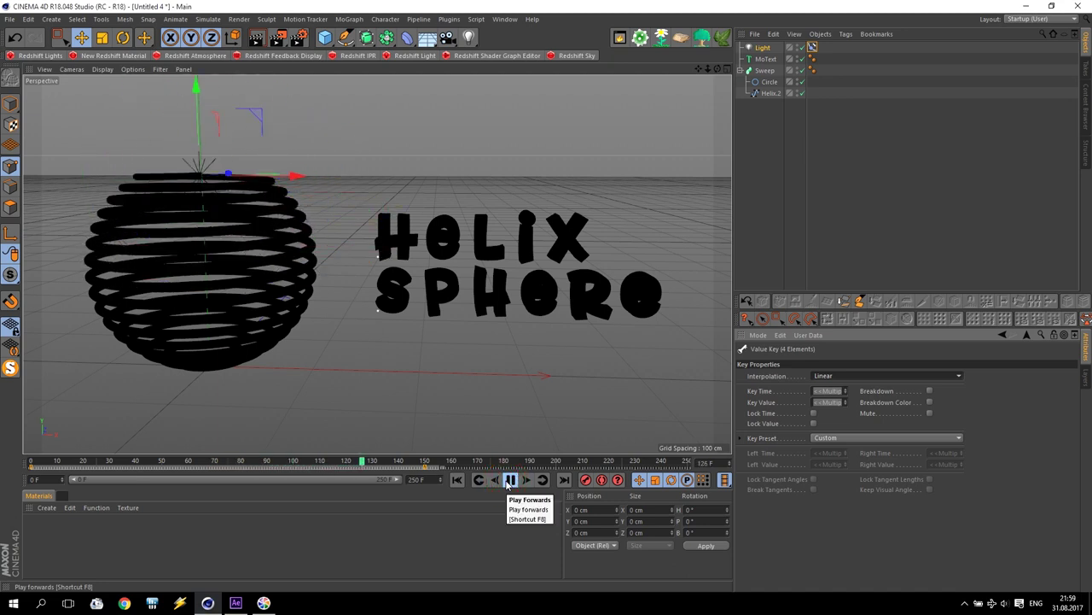
left_click(509, 480)
left_click(456, 479)
left_click(463, 344)
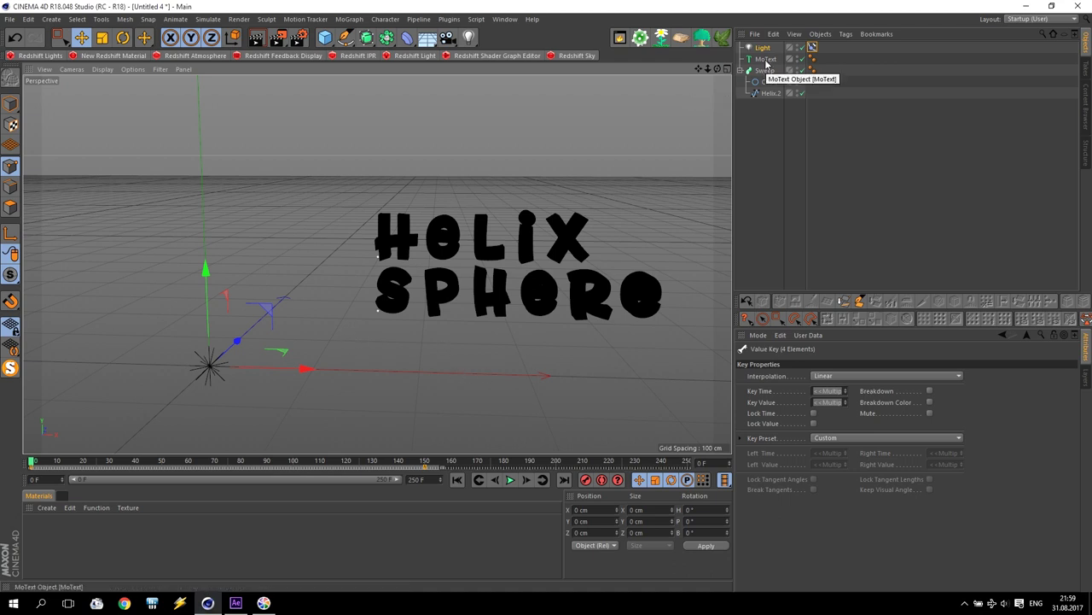
Add a Plain effector to the Helix Sphere MoText
left_click(765, 60)
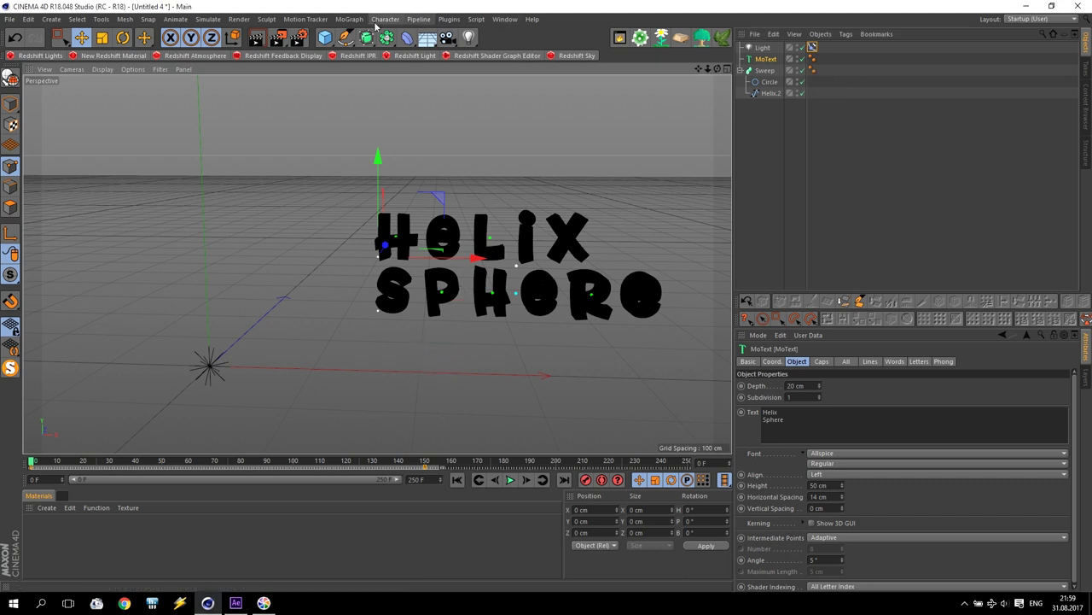
left_click(342, 21)
mouse_move(356, 41)
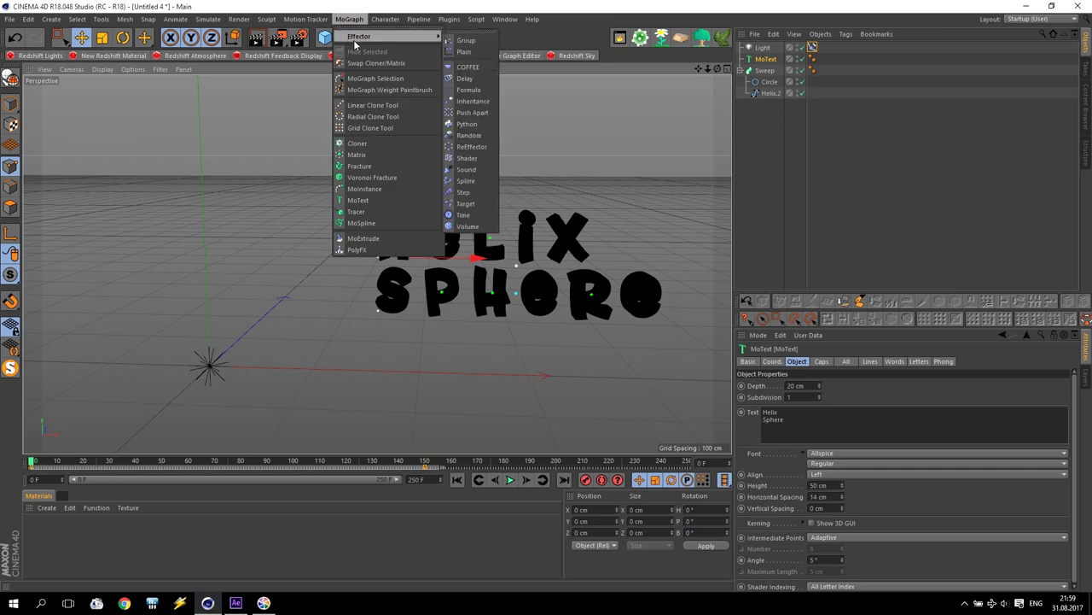
left_click(467, 55)
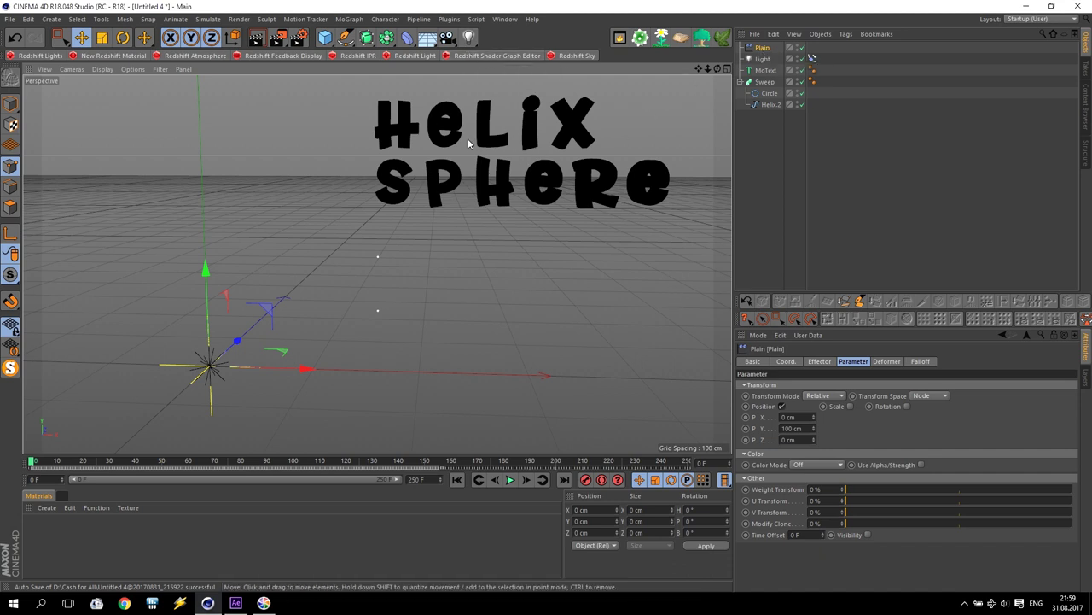
Turn off Position and enable Uniform Scale at -1 so the text disappears
left_click(781, 407)
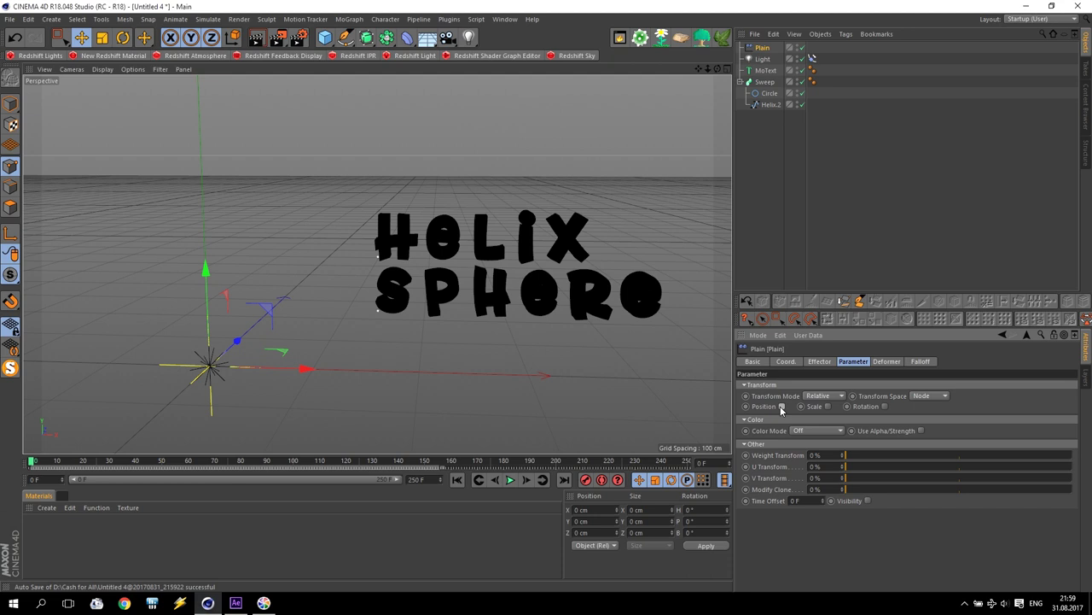
left_click(828, 407)
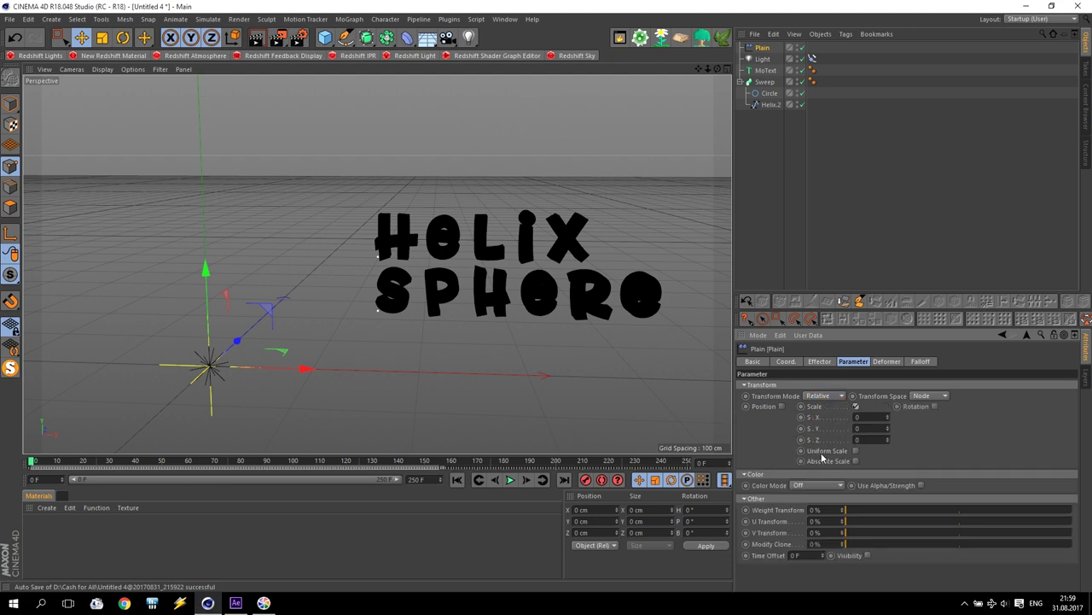
left_click(856, 451)
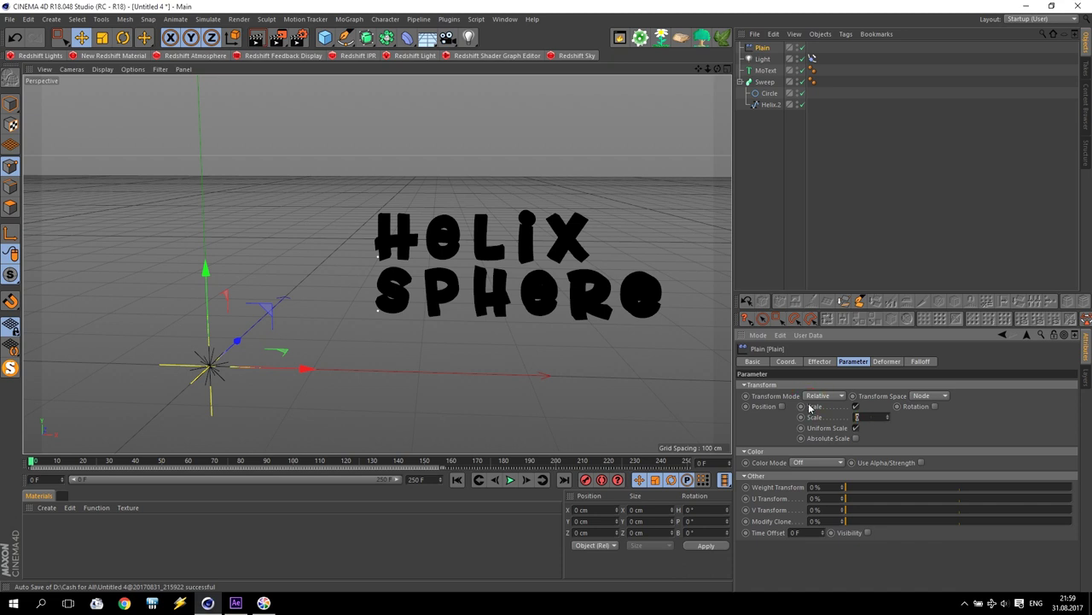
key("Return")
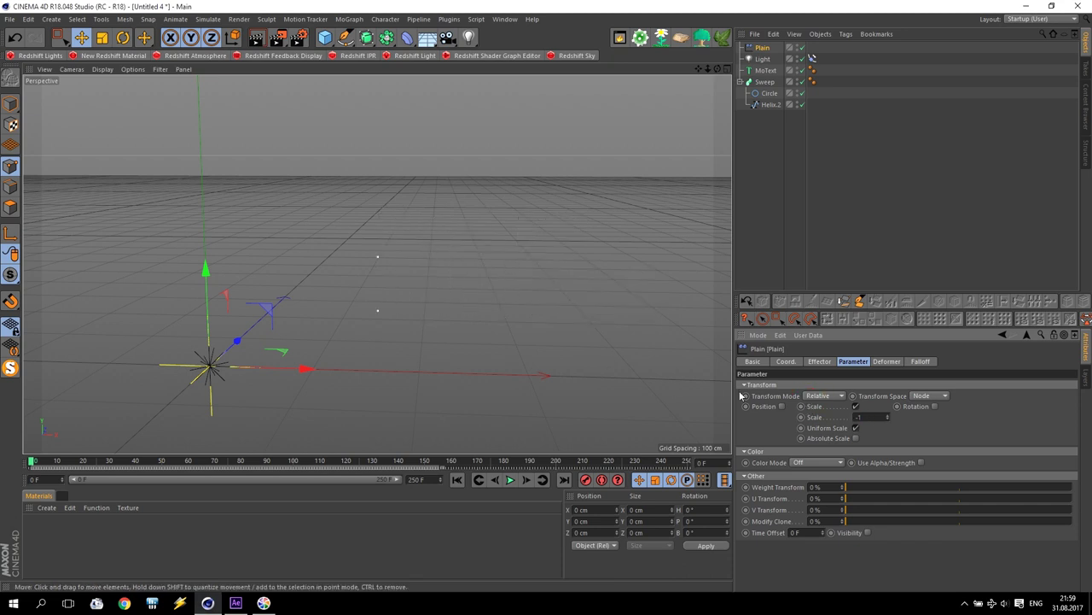
left_click(921, 362)
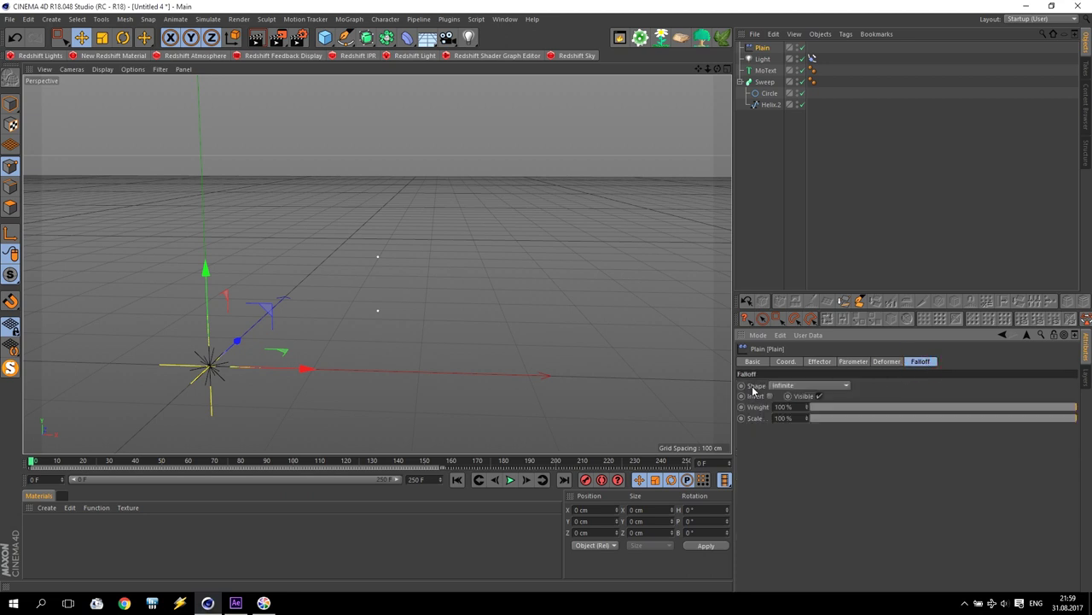
Give the falloff a Linear shape, rotate it about -96° and shift it slightly right
left_click(818, 385)
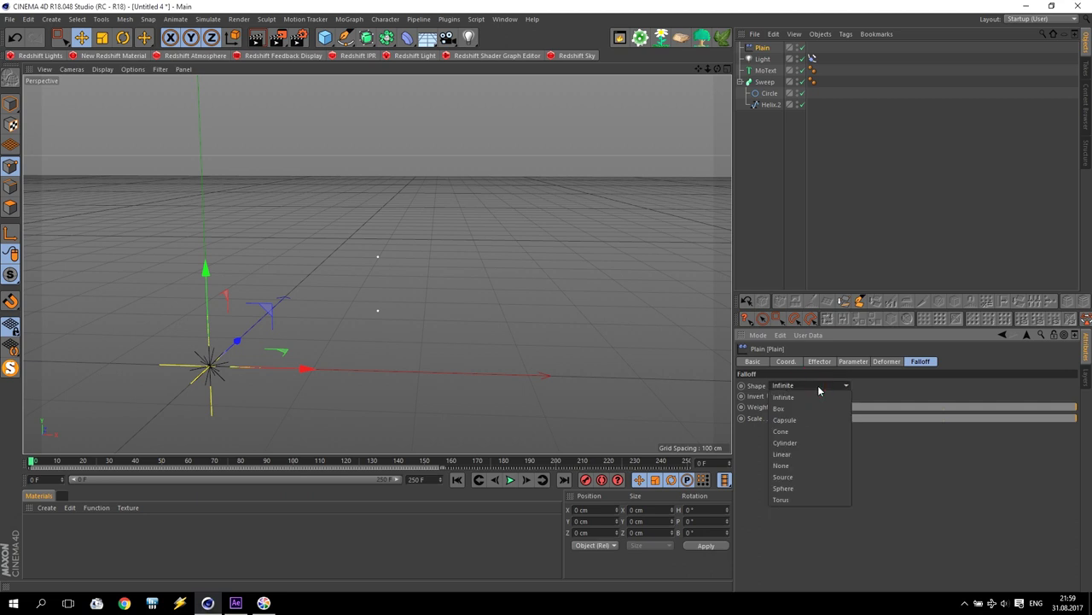
left_click(801, 452)
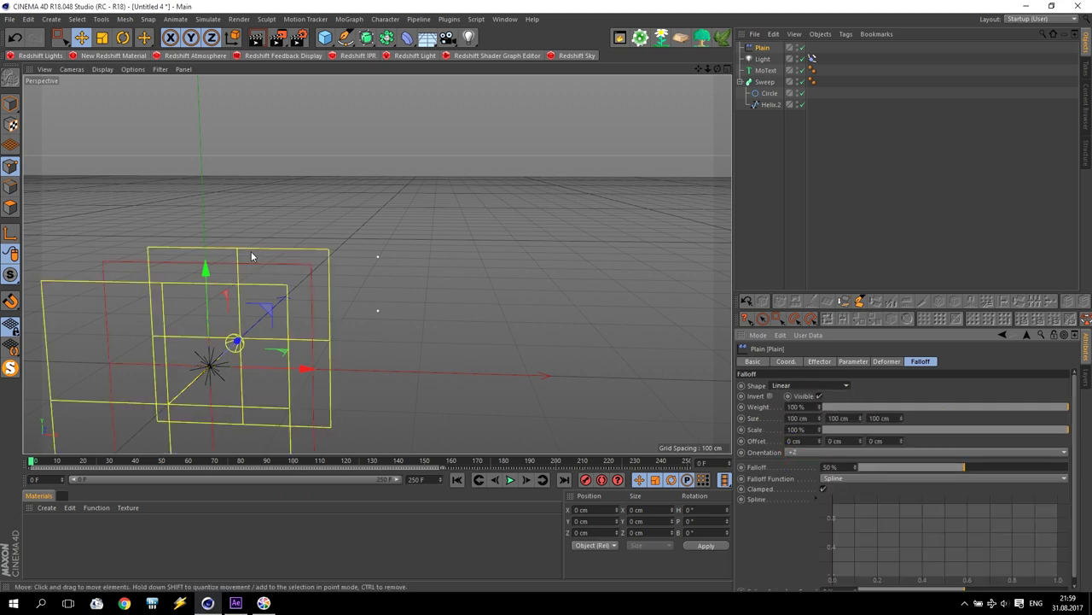
left_click(123, 37)
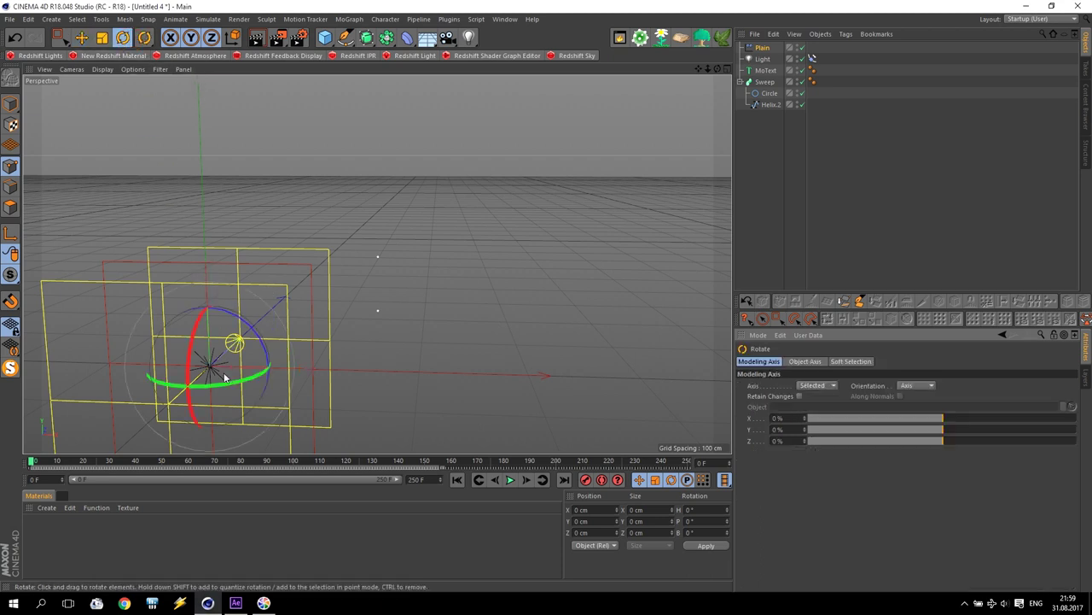
left_click_drag(231, 386, 157, 372)
left_click(82, 37)
left_click_drag(303, 371, 346, 388)
Scrub to about frame 190 and, in the front view, move the falloff up and right
left_click_drag(304, 461, 535, 461)
middle_click(435, 295)
middle_click(236, 153)
middle_click(295, 207)
middle_click(527, 372)
scroll(318, 381, "up", 2)
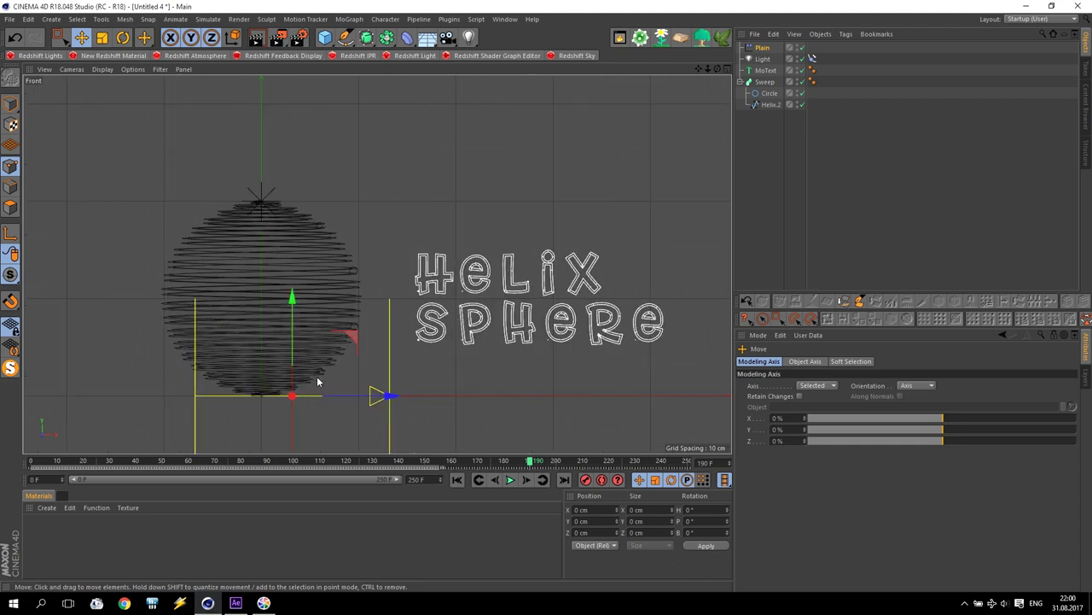
left_click_drag(363, 343, 381, 248)
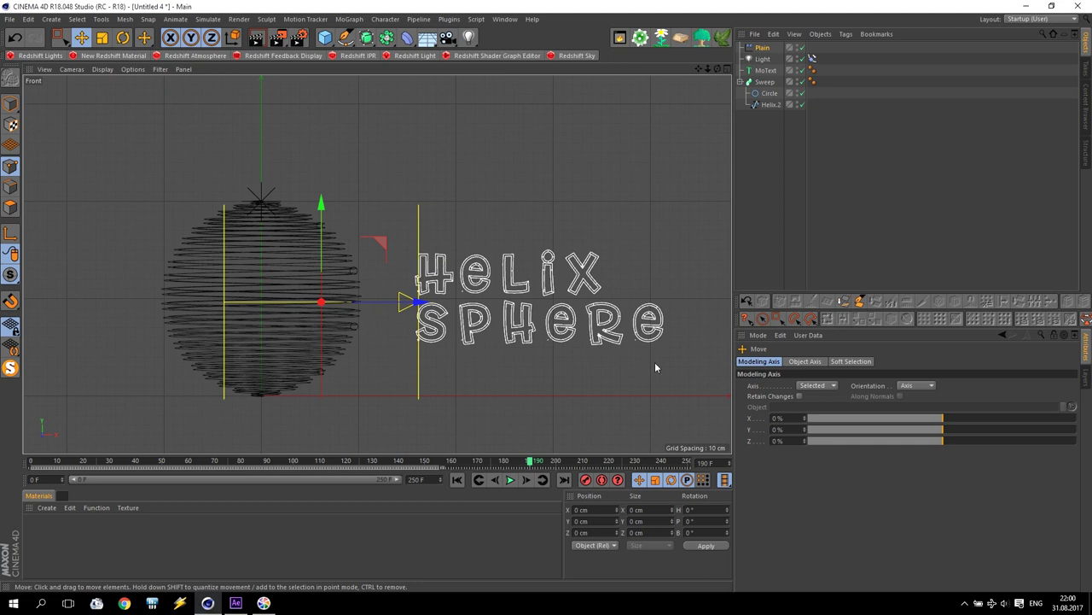
Set the Plain effector's falloff to 15% and slide it across the Helix Sphere letters
left_click(762, 48)
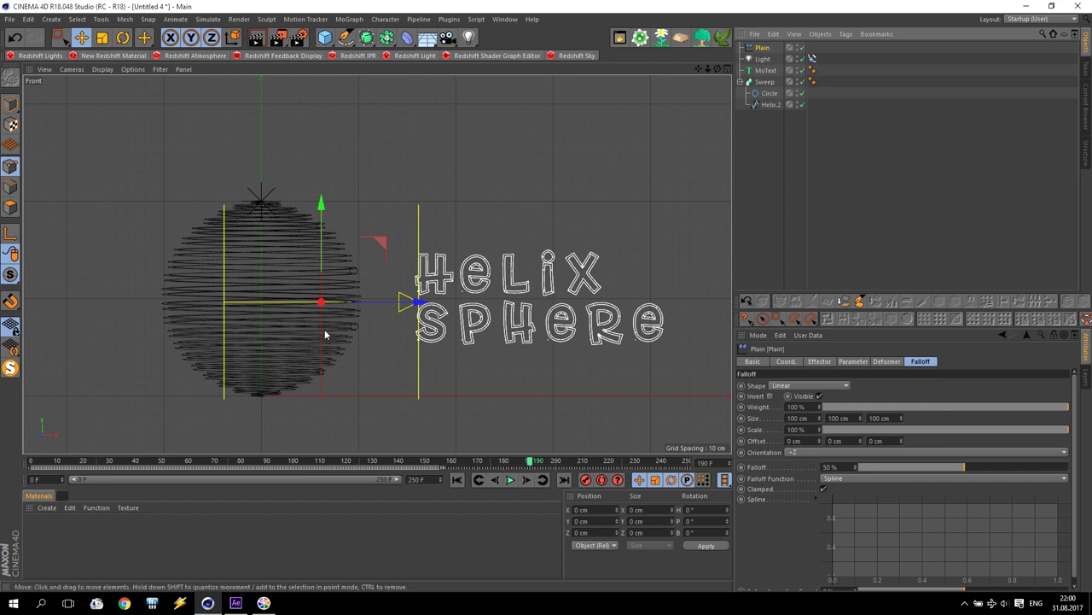
left_click_drag(417, 304, 531, 306)
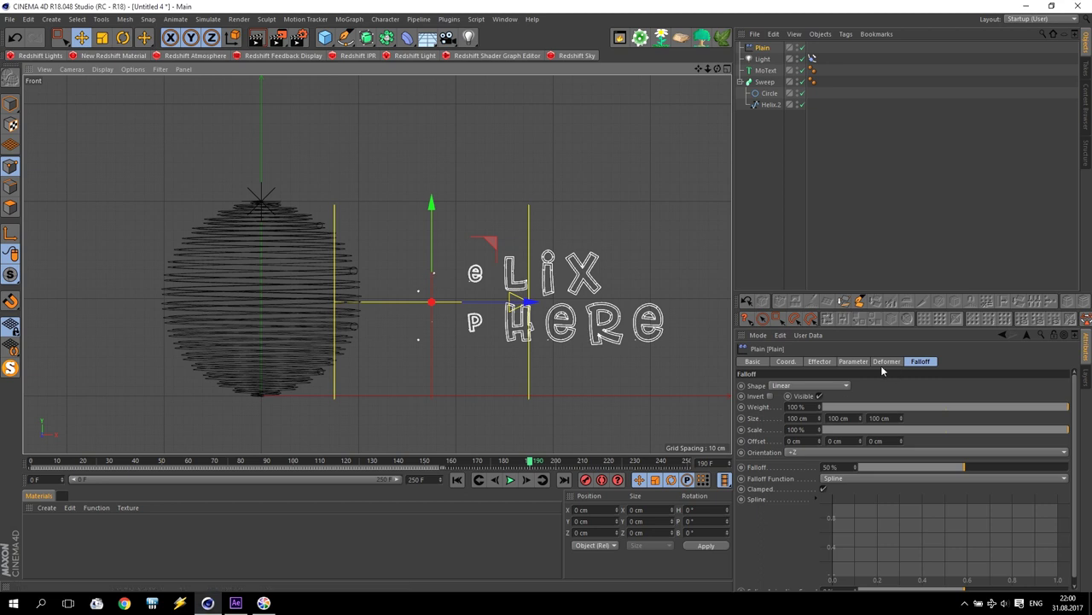
left_click_drag(526, 304, 530, 304)
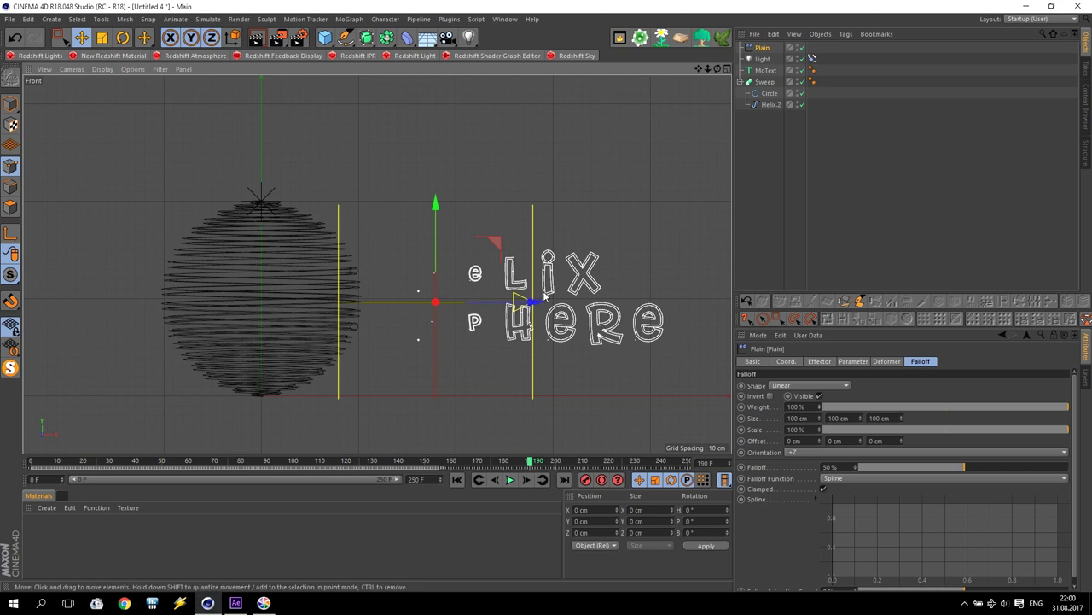
left_click(886, 466)
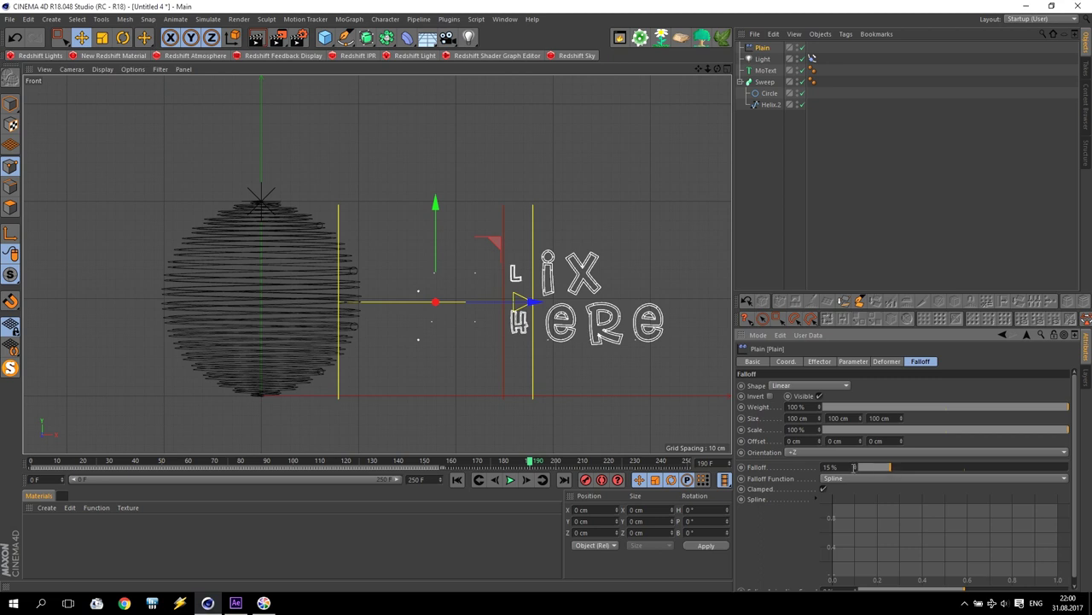
left_click_drag(531, 303, 424, 302)
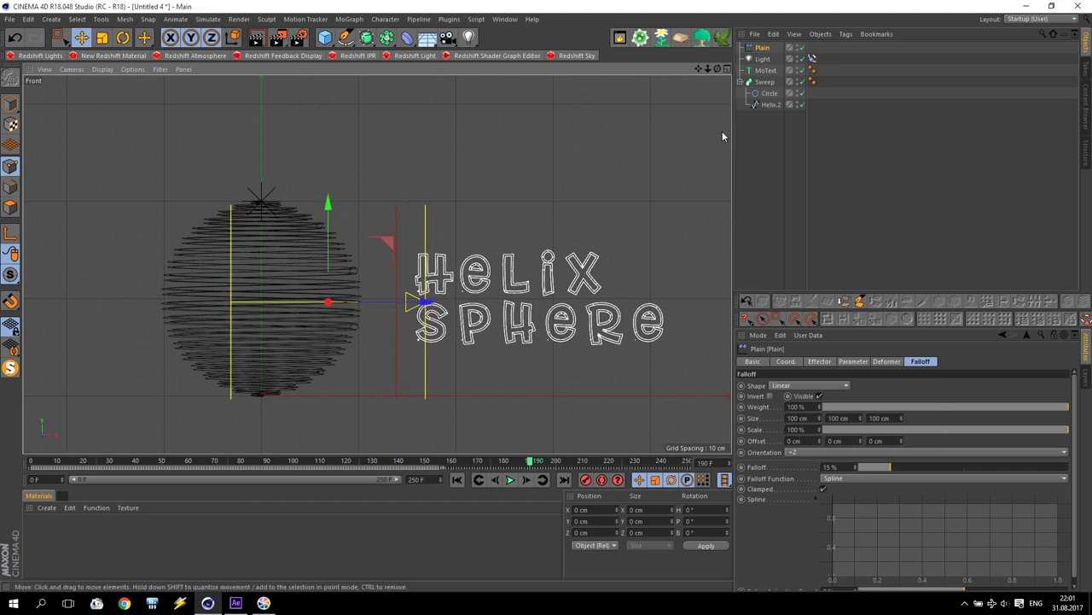
left_click(765, 70)
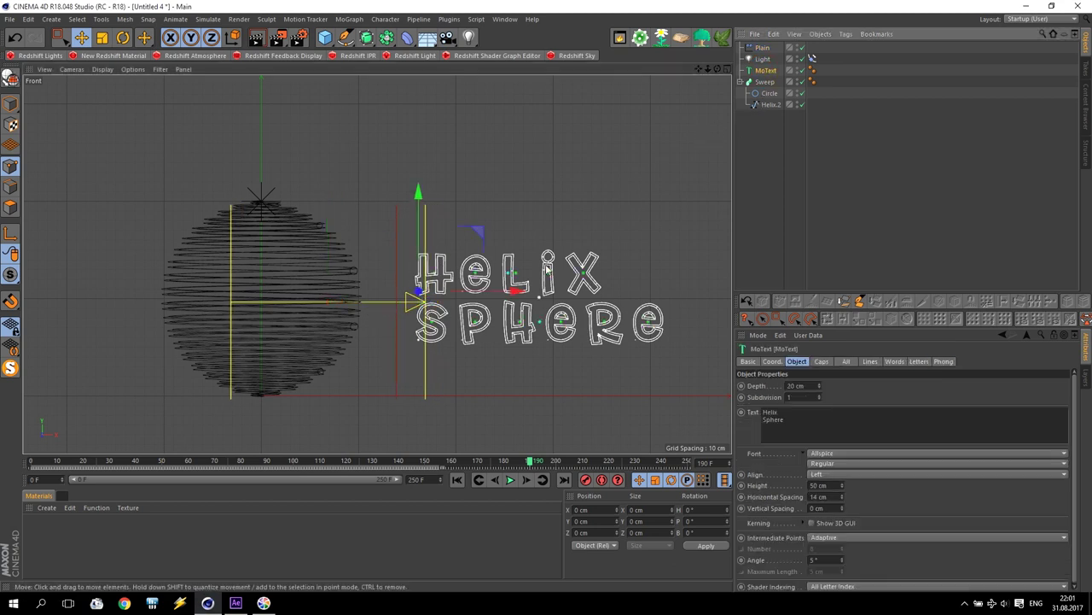
At frame 150, move the MoText left into the sphere and fine-tune its X position
mouse_move(517, 291)
left_mouse_down()
mouse_move(258, 298)
mouse_move(353, 309)
mouse_move(519, 300)
left_mouse_up()
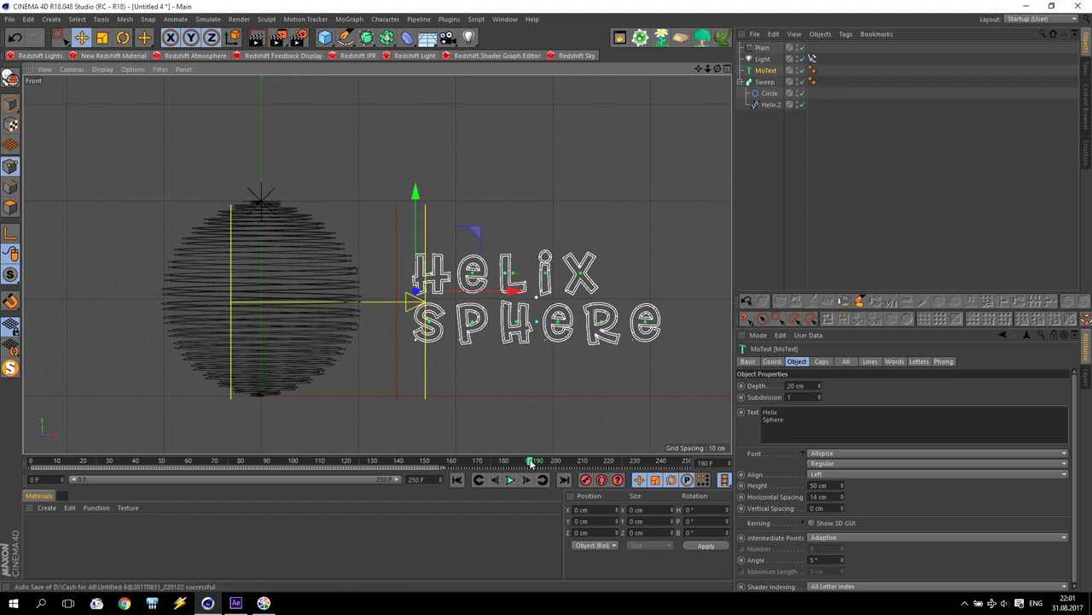
left_click_drag(538, 465, 433, 466)
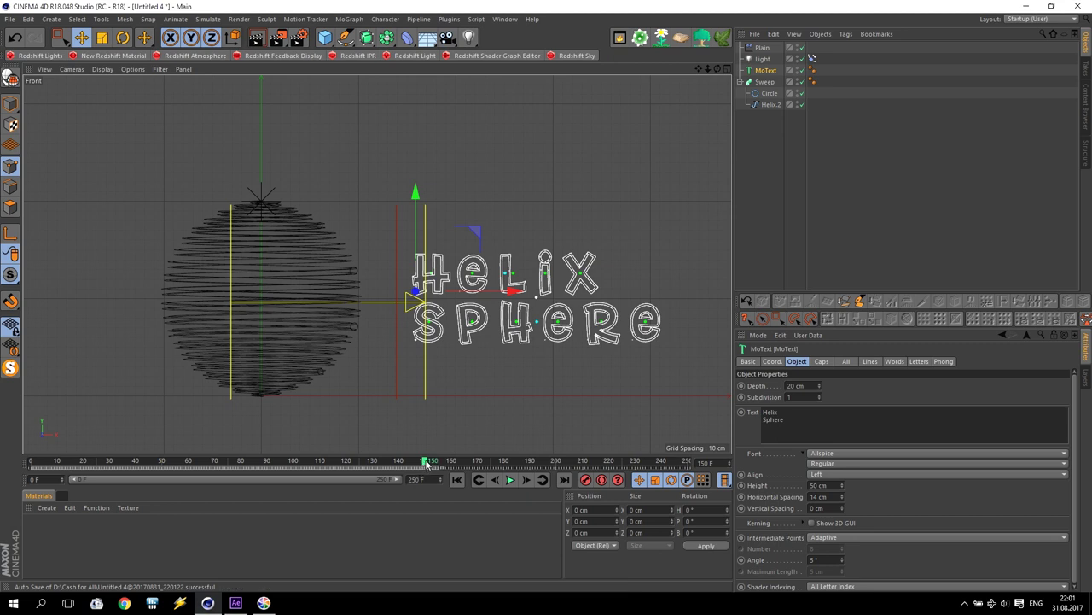
left_click_drag(427, 464, 375, 468)
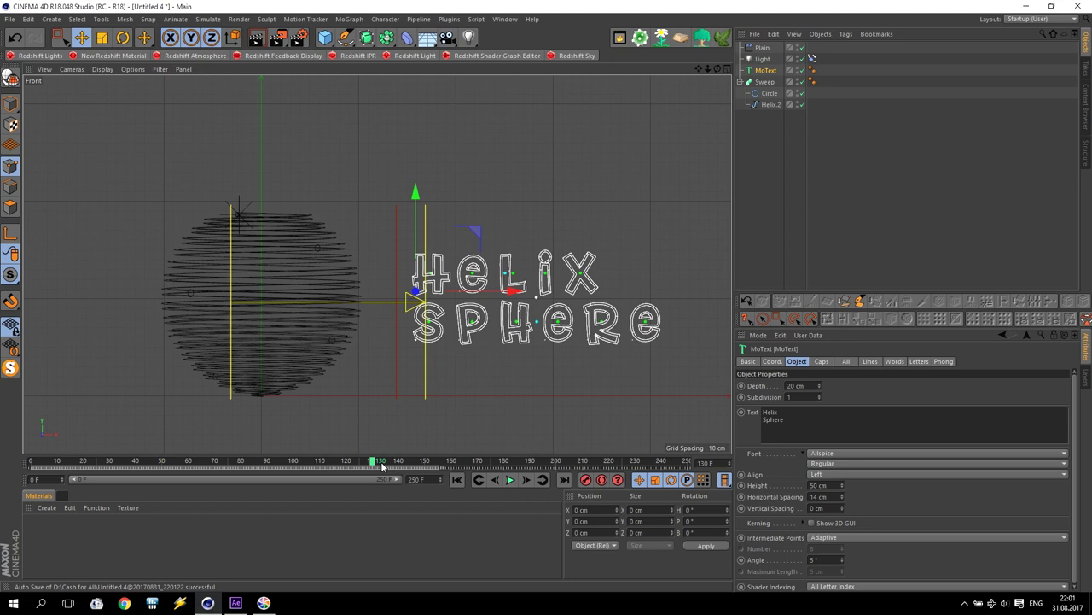
left_click_drag(375, 463, 427, 462)
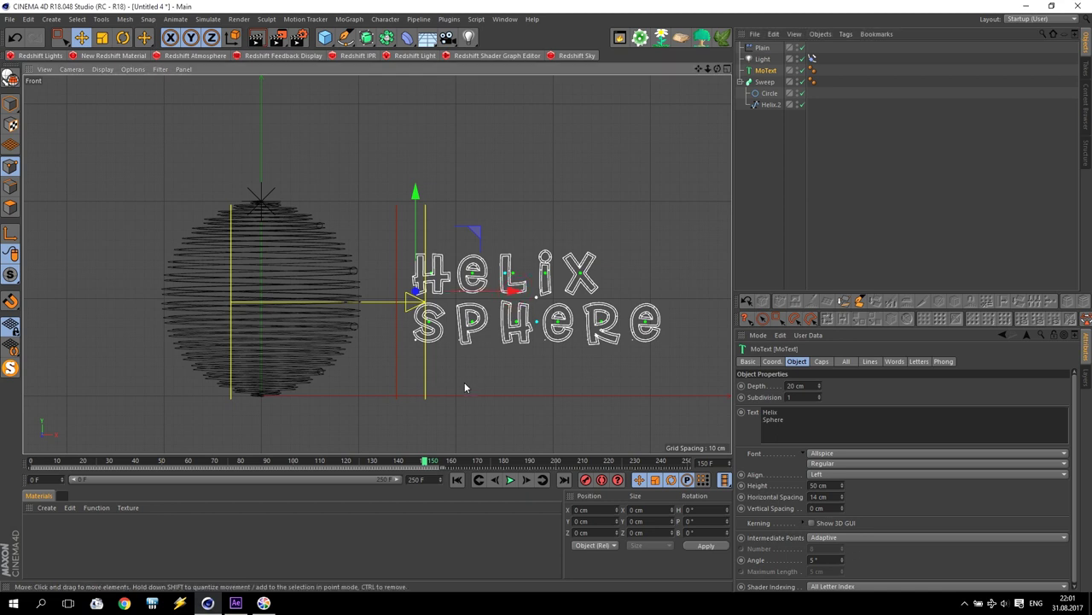
left_click_drag(513, 288, 218, 299)
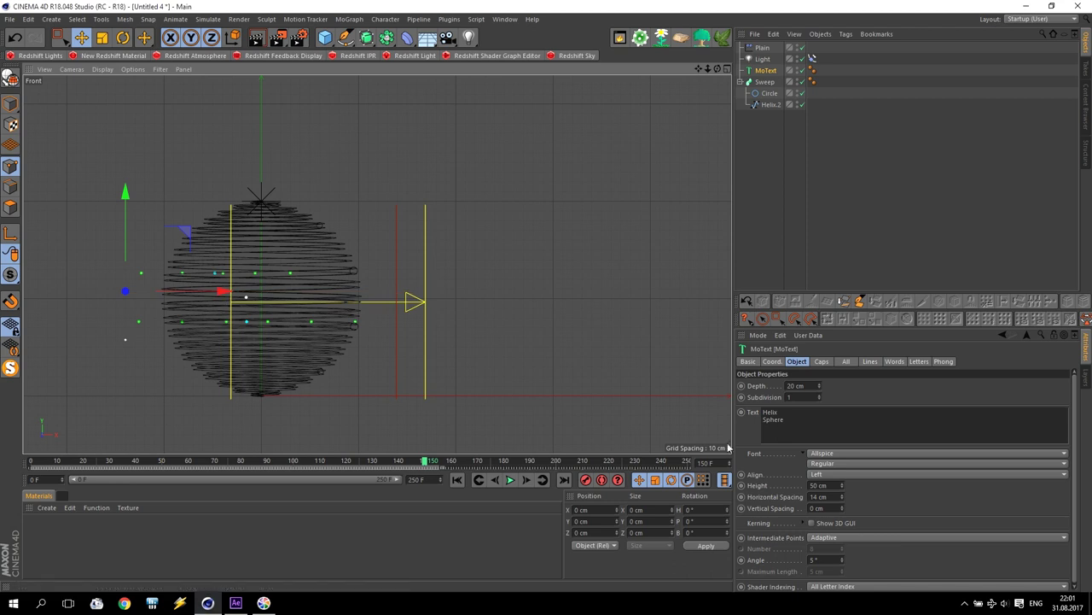
left_click(772, 361)
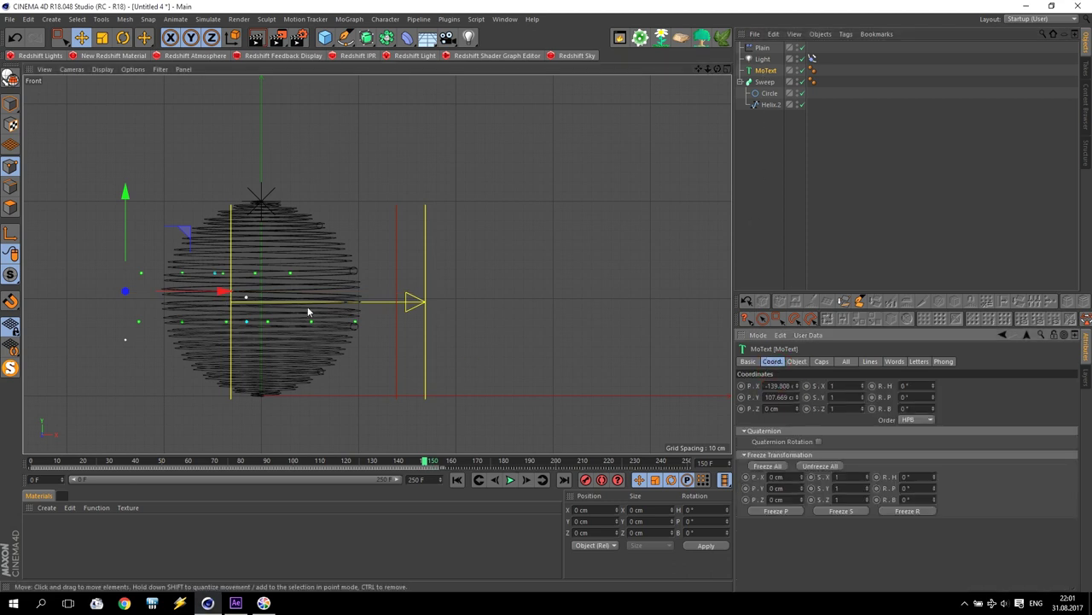
left_click_drag(212, 295, 216, 295)
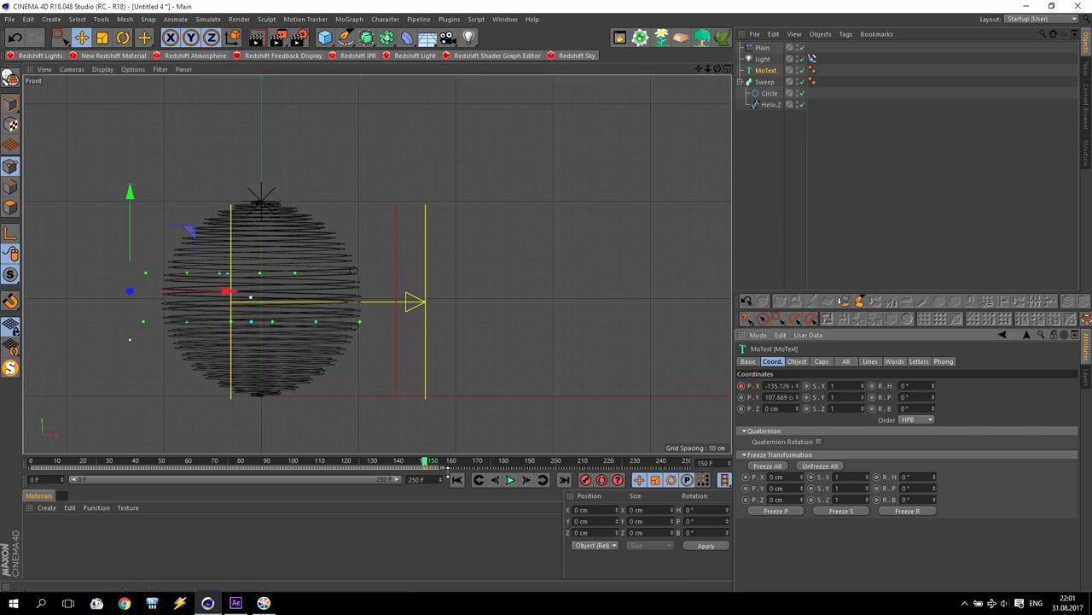
At a later frame, move the text right of the sphere and keyframe its X position
left_click_drag(424, 462, 496, 469)
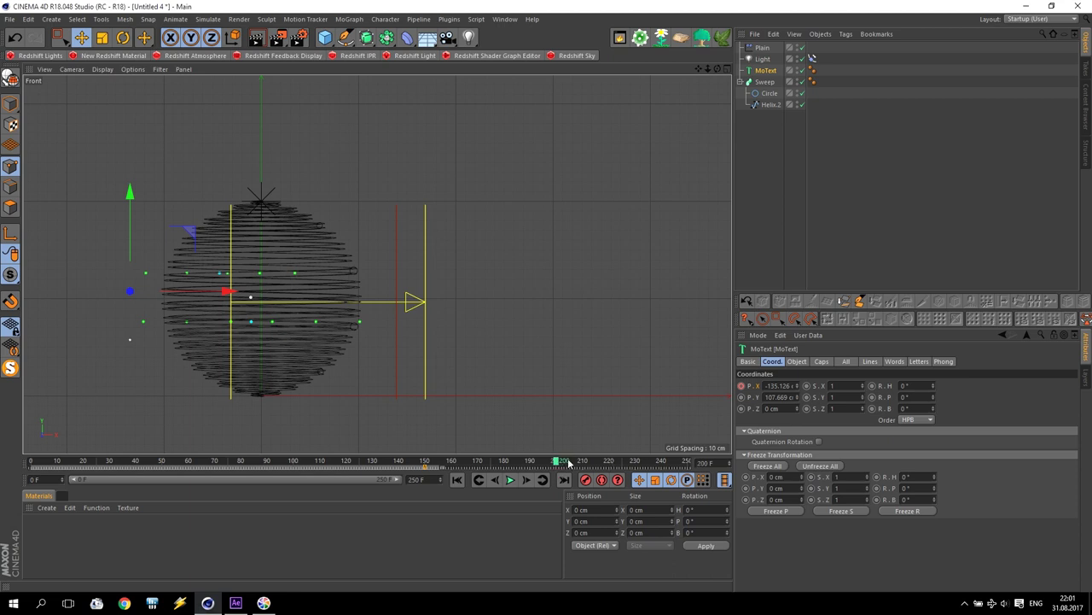
left_click_drag(231, 293, 524, 315)
left_click(741, 385)
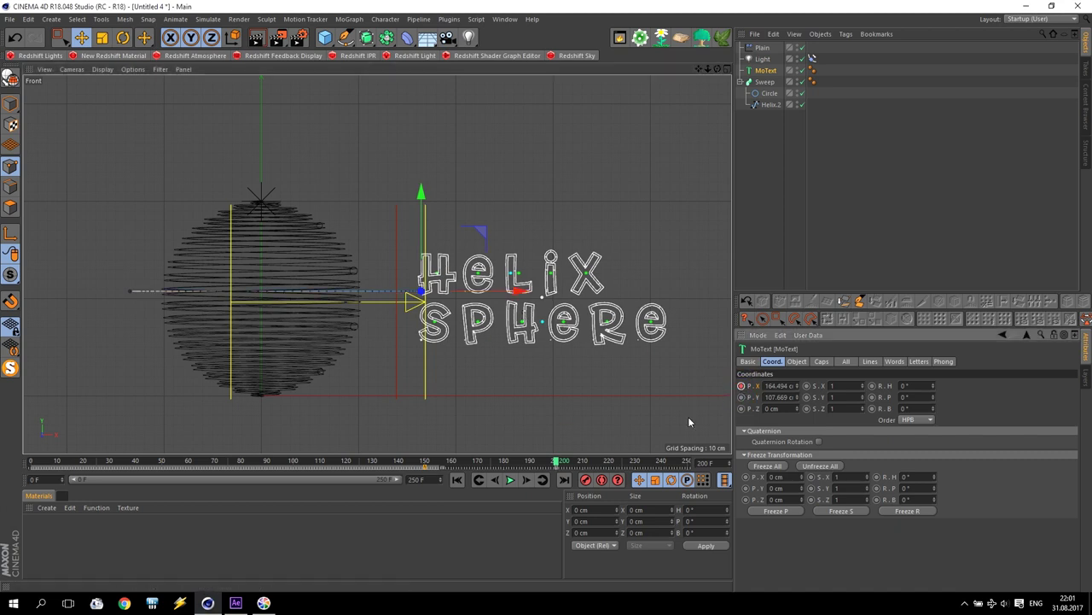
left_click(455, 480)
middle_click(456, 419)
Preview the text emerging from the sphere in Perspective view, scrubbing to about frame 182
middle_click(293, 231)
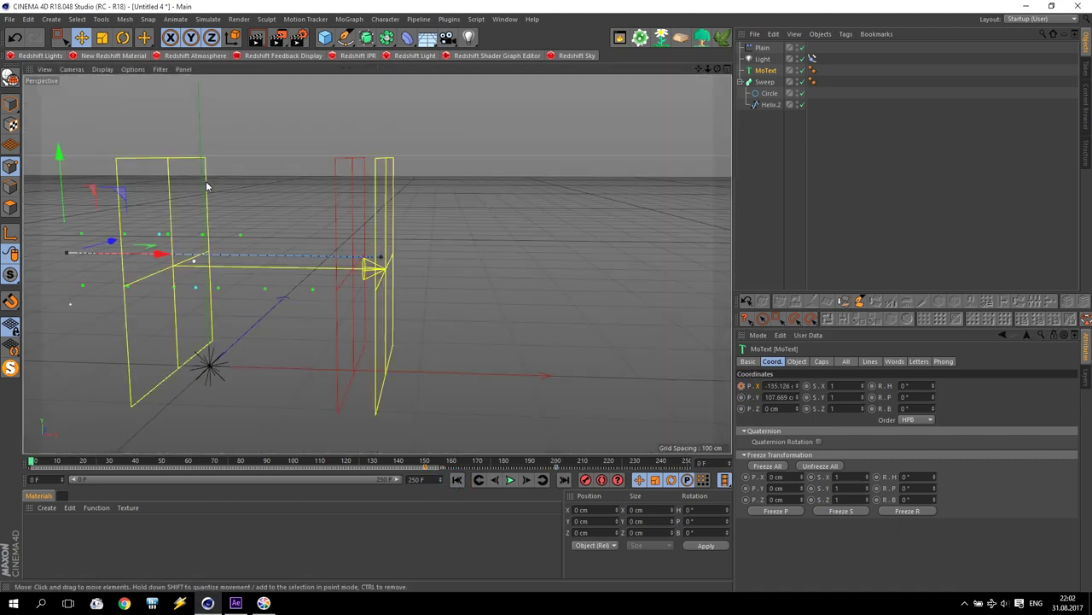
left_click_drag(661, 93, 618, 98, "alt")
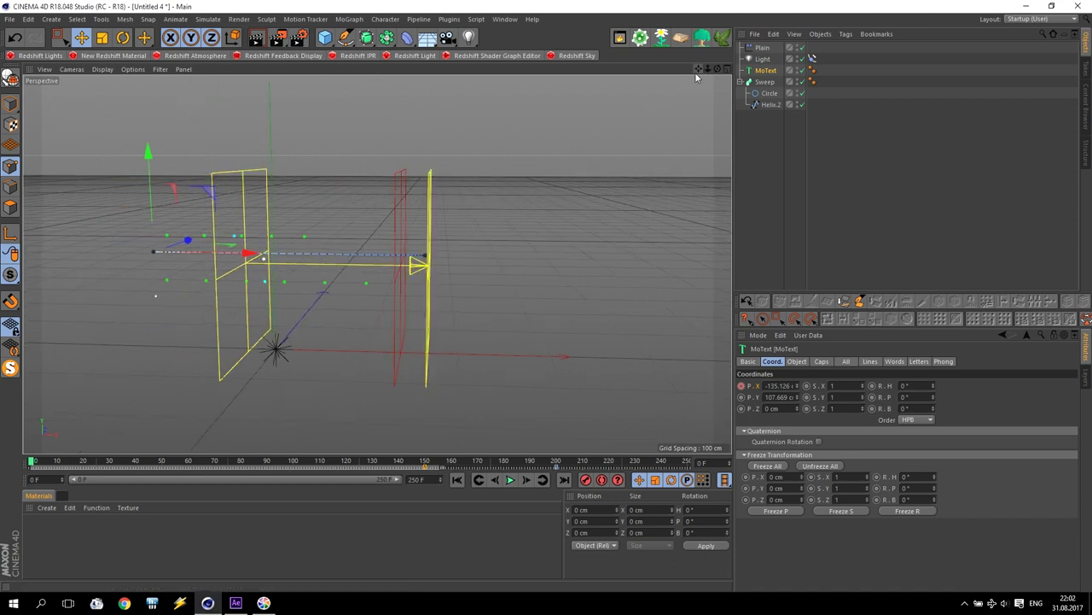
left_click(509, 479)
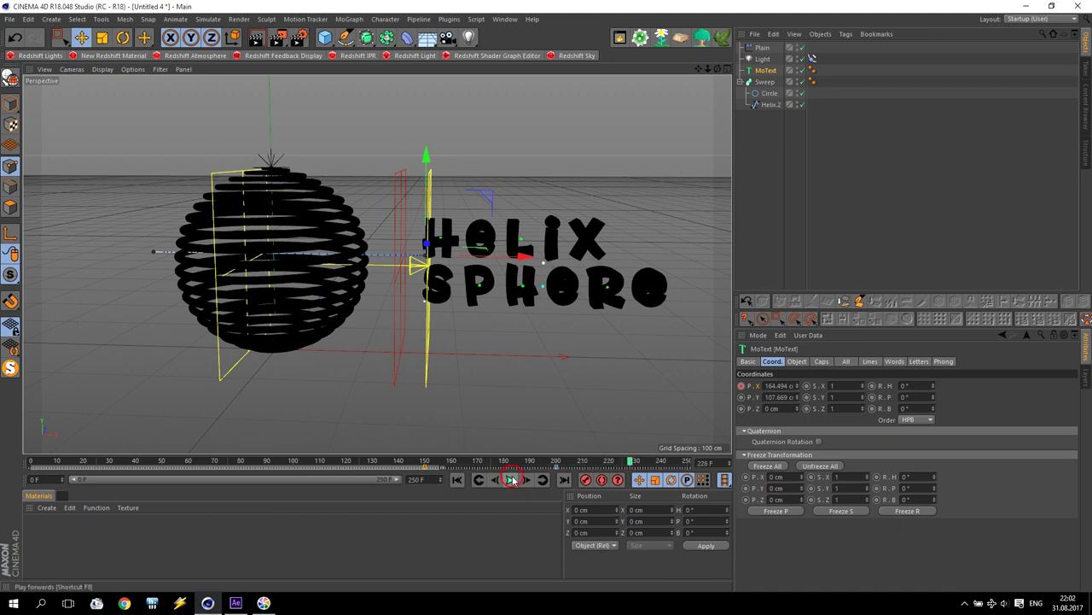
left_click(410, 468)
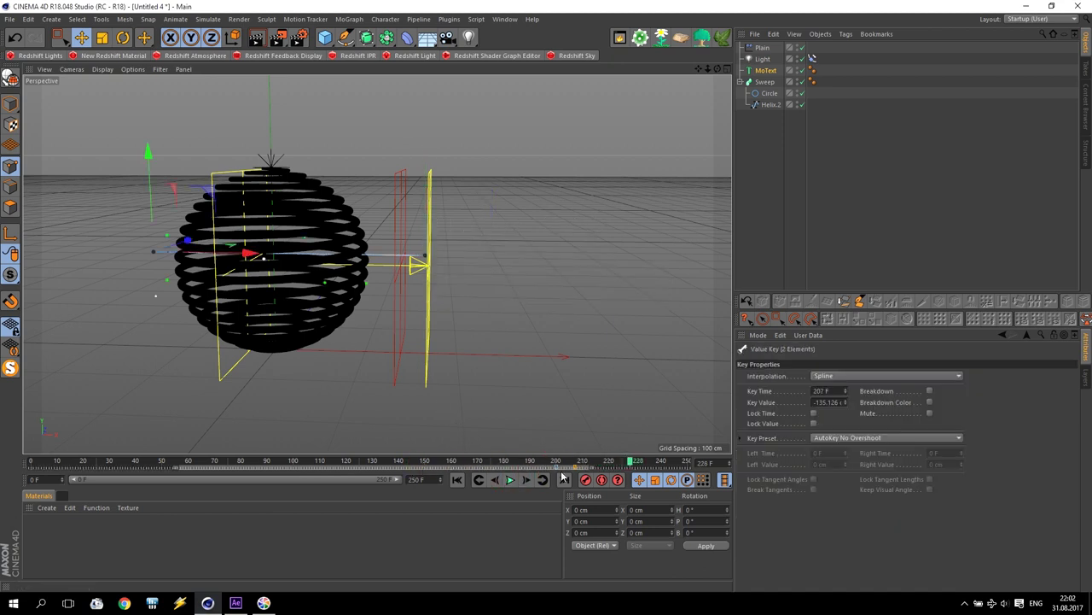
left_click_drag(573, 469, 424, 471)
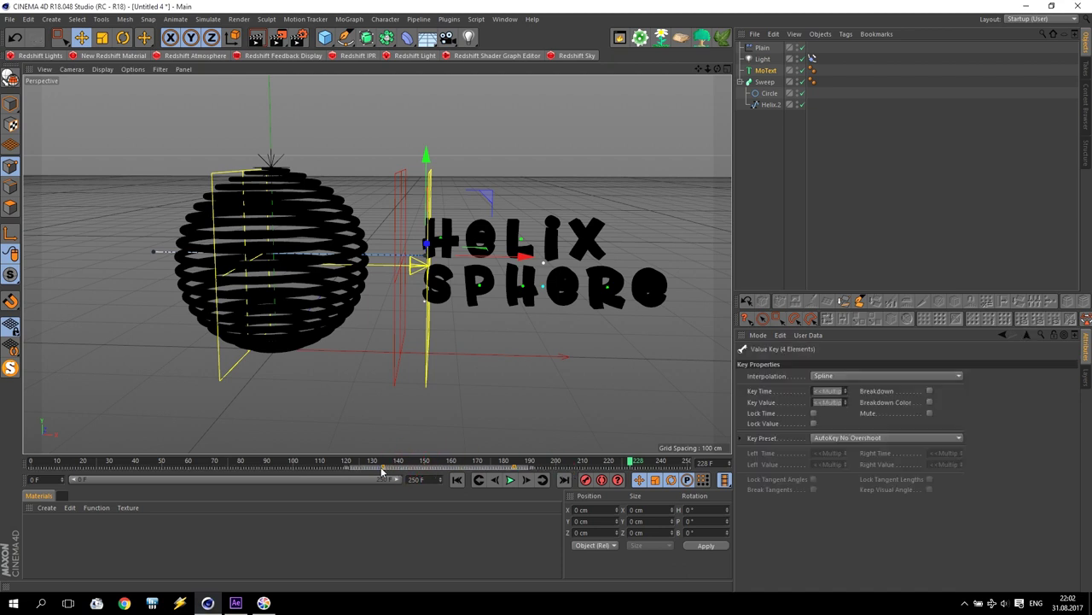
left_click_drag(307, 461, 528, 466)
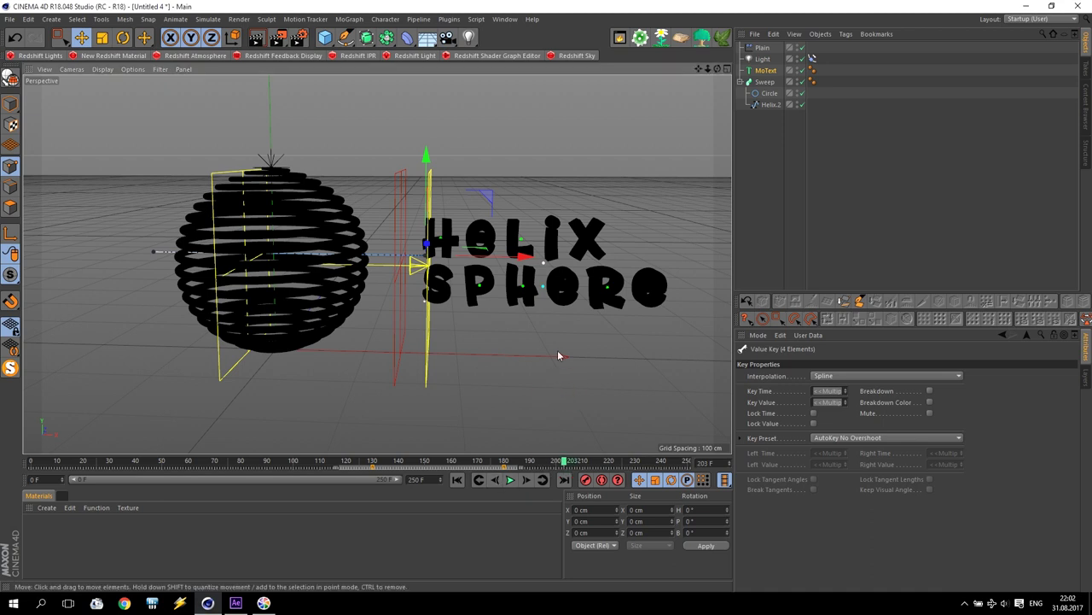
left_click_drag(333, 465, 520, 467)
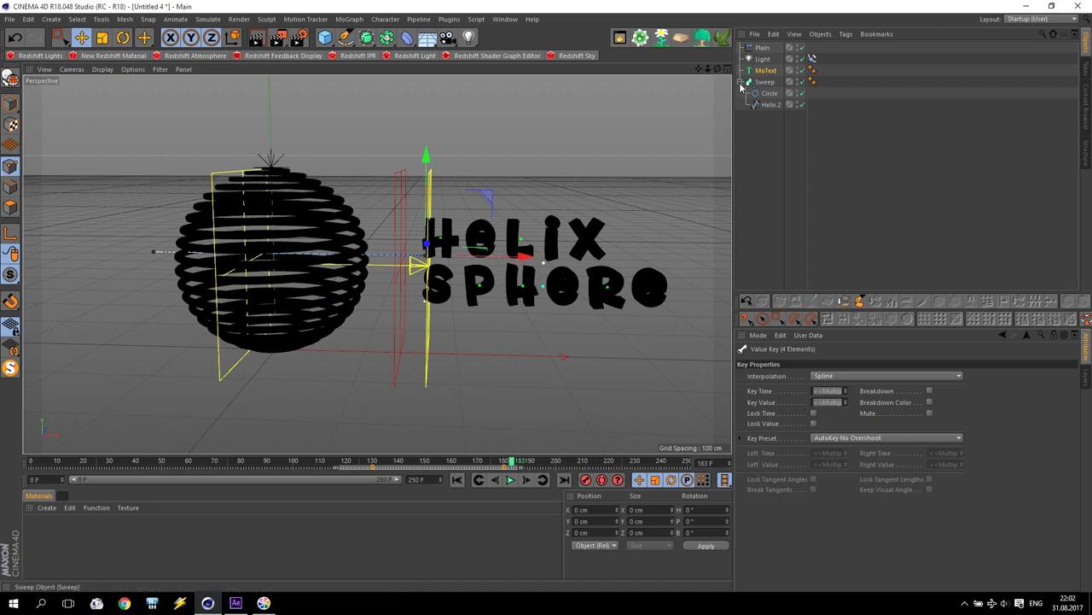
Select the Helix Sphere MoText and bring up the MoGraph Effector menu
left_click(766, 71)
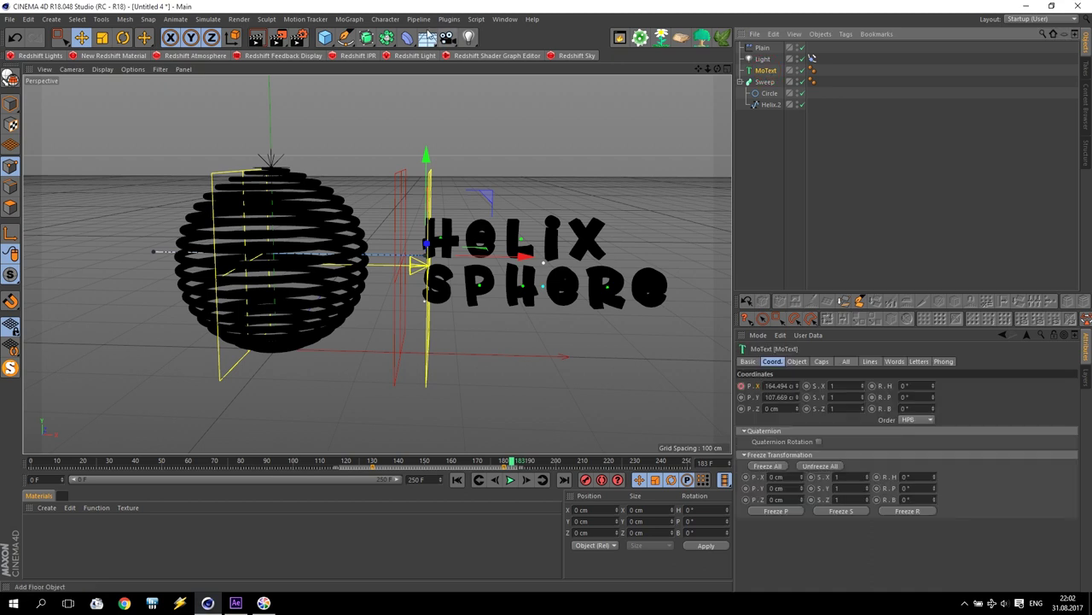
left_click(337, 21)
mouse_move(350, 38)
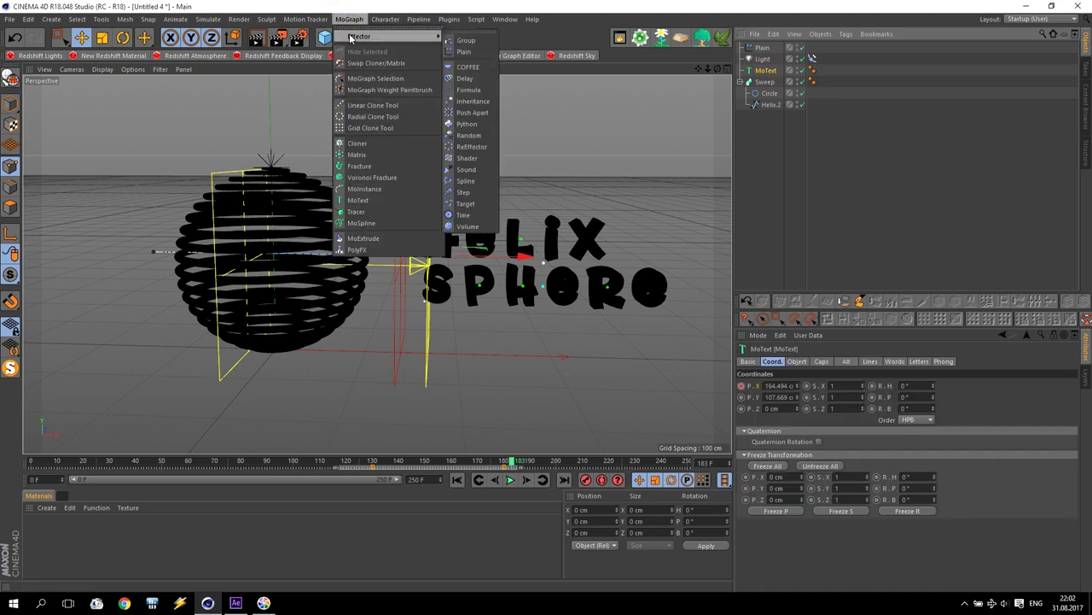
Add a Delay effector in Spring mode at 80% strength and preview it from frame 0
left_click(483, 81)
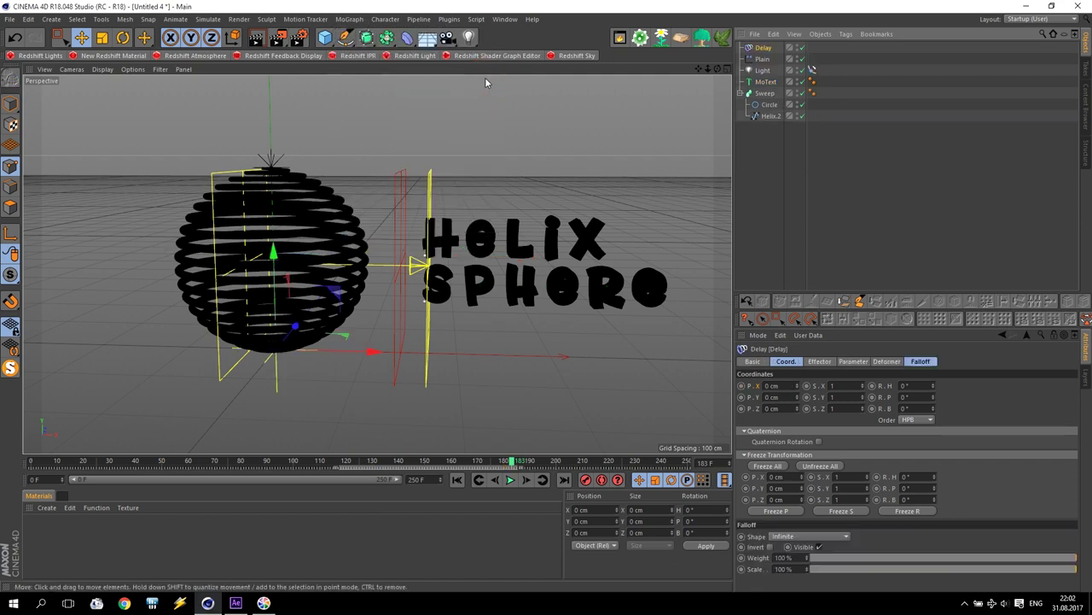
left_click(764, 48)
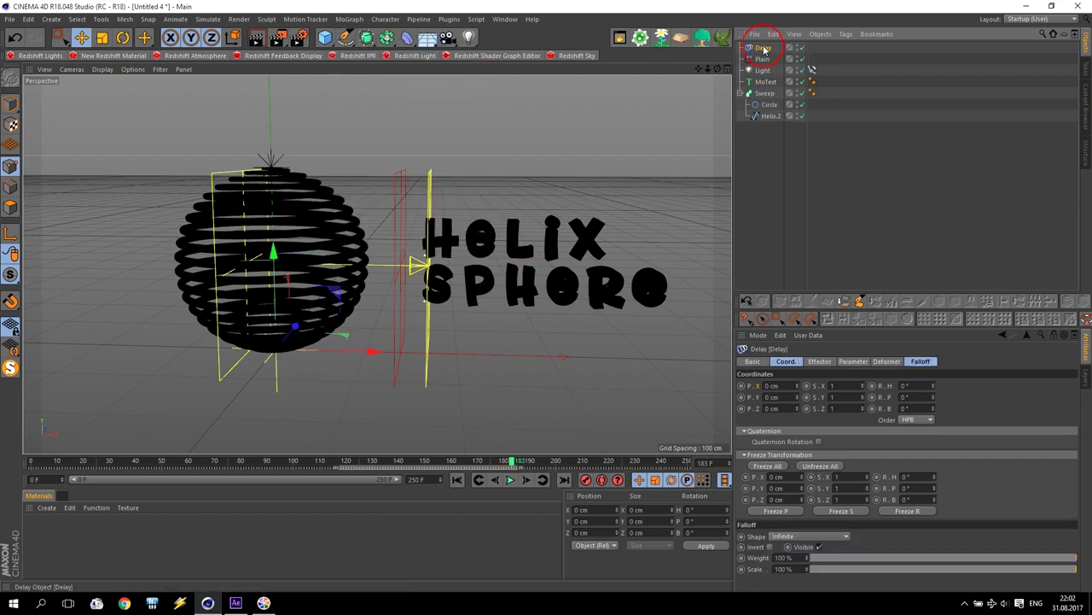
left_click(820, 362)
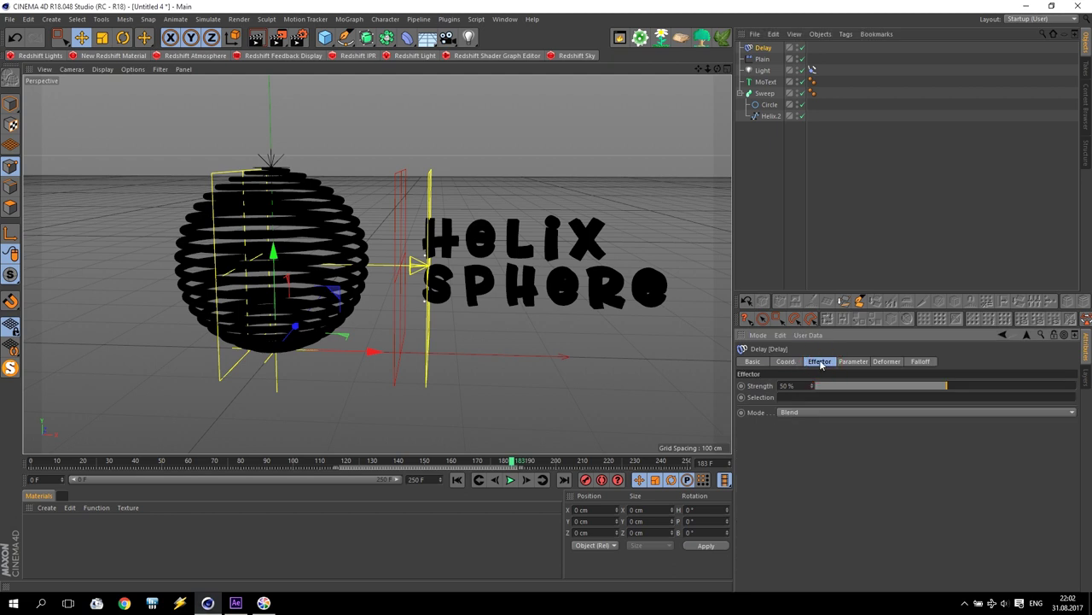
left_click(805, 412)
left_click(797, 448)
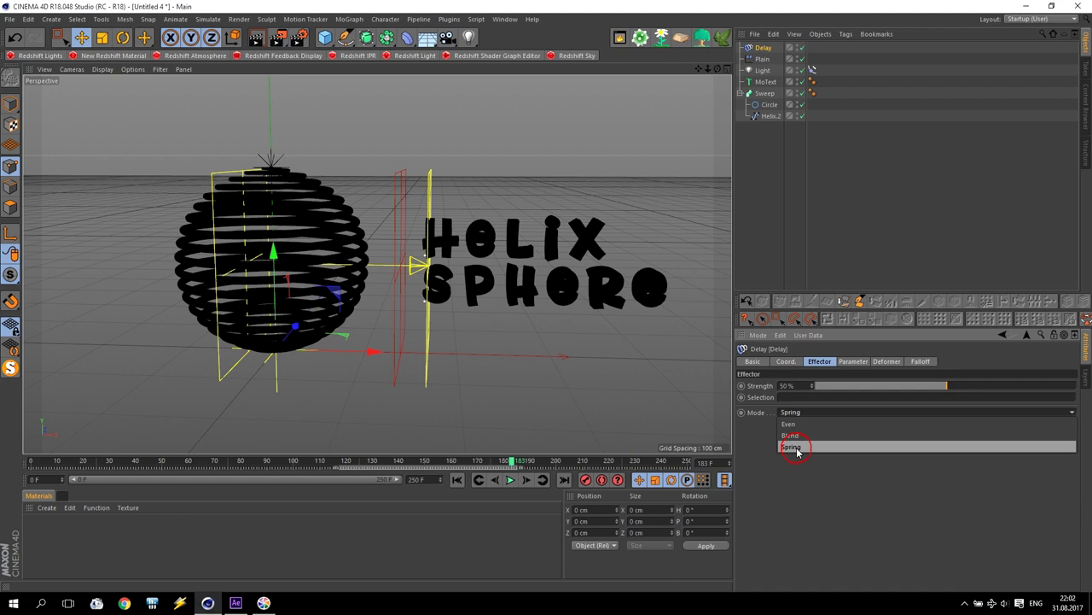
left_click(750, 392)
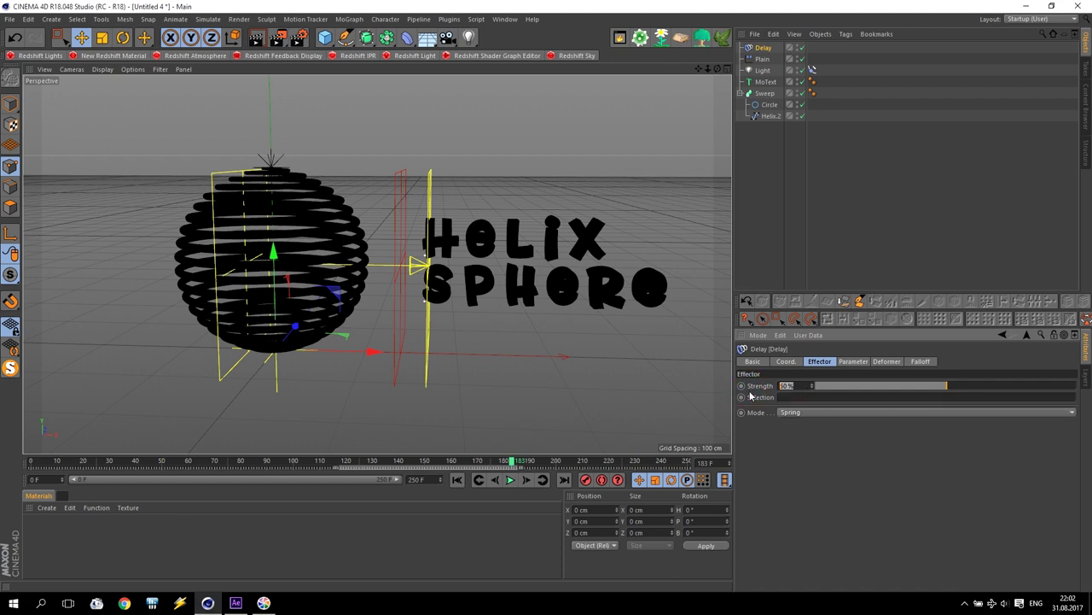
type("80")
key("Return")
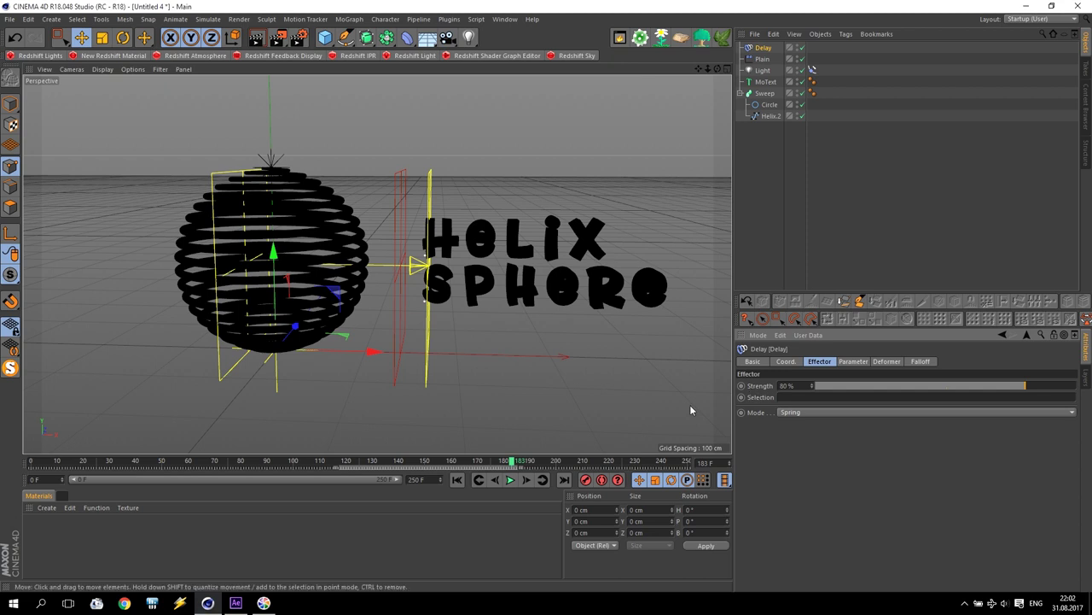
left_click(458, 480)
left_click(510, 479)
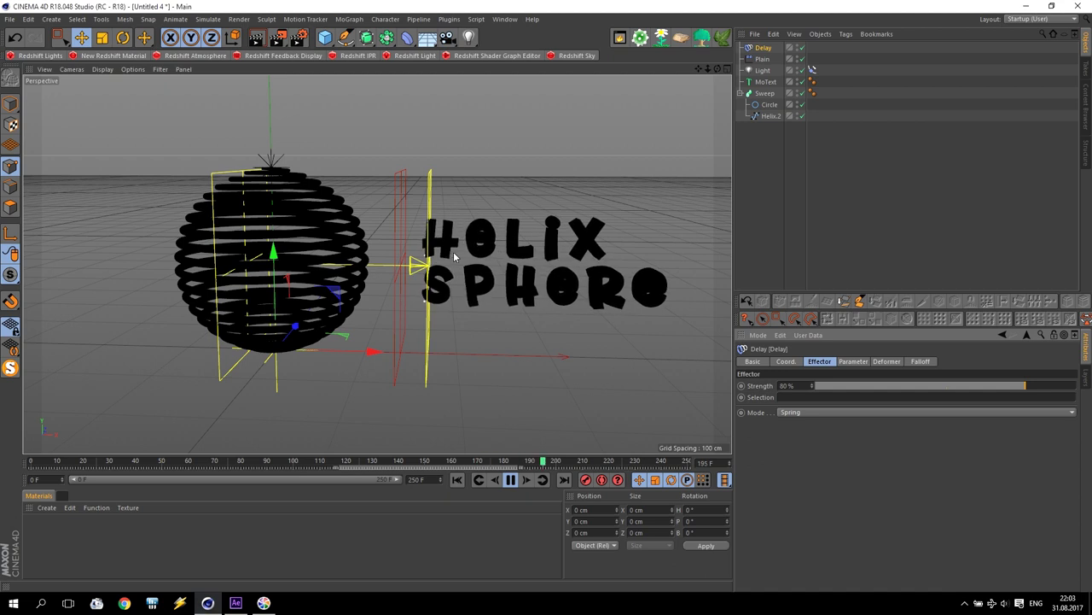
Replay the MoText animation from the start to review the current delay
left_click(511, 480)
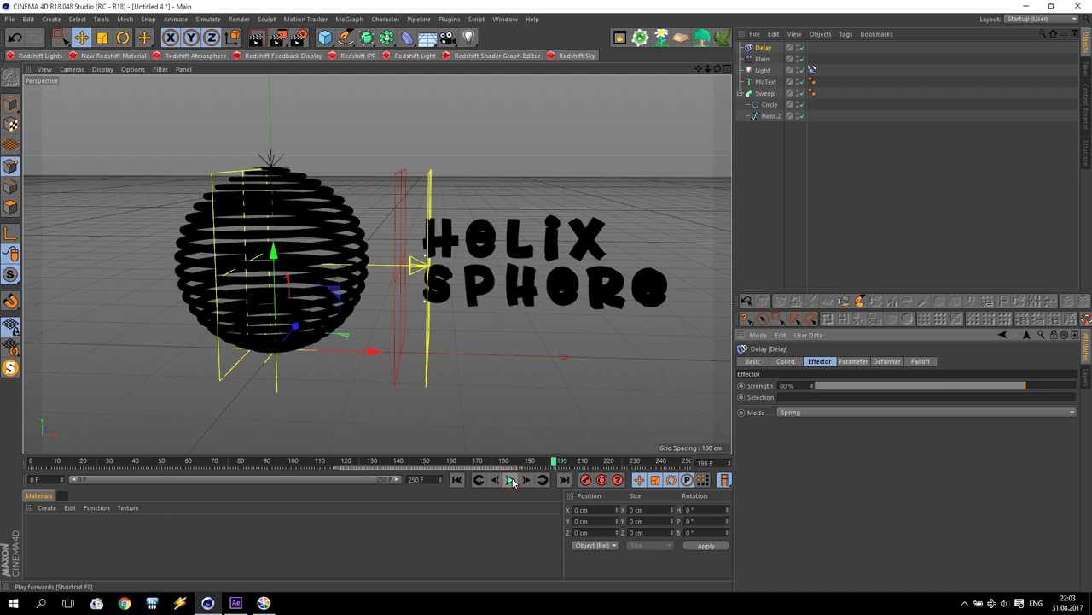
left_click(766, 83)
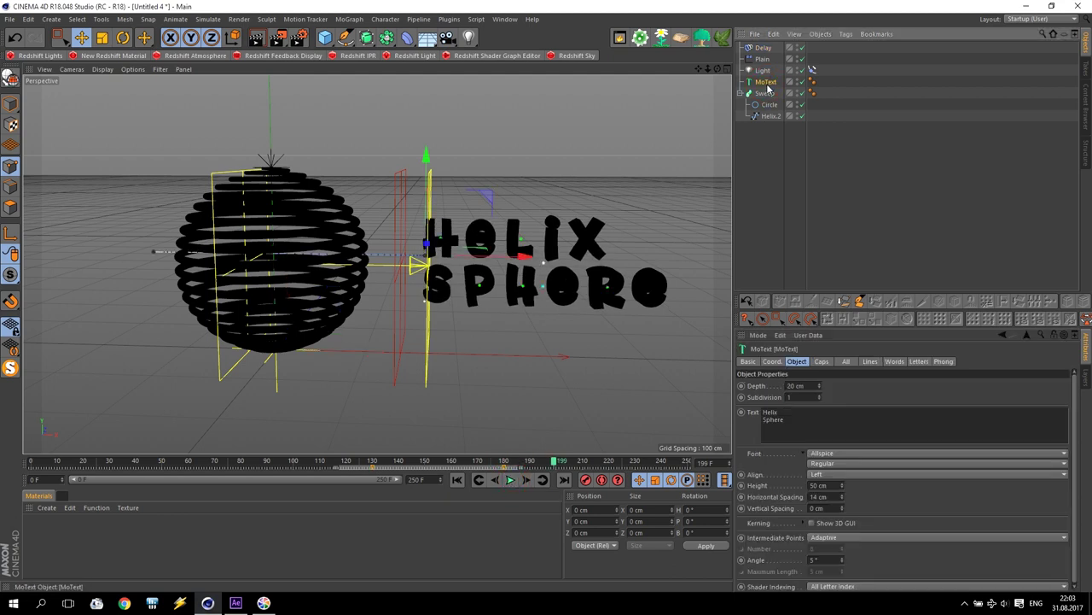
left_click(373, 469)
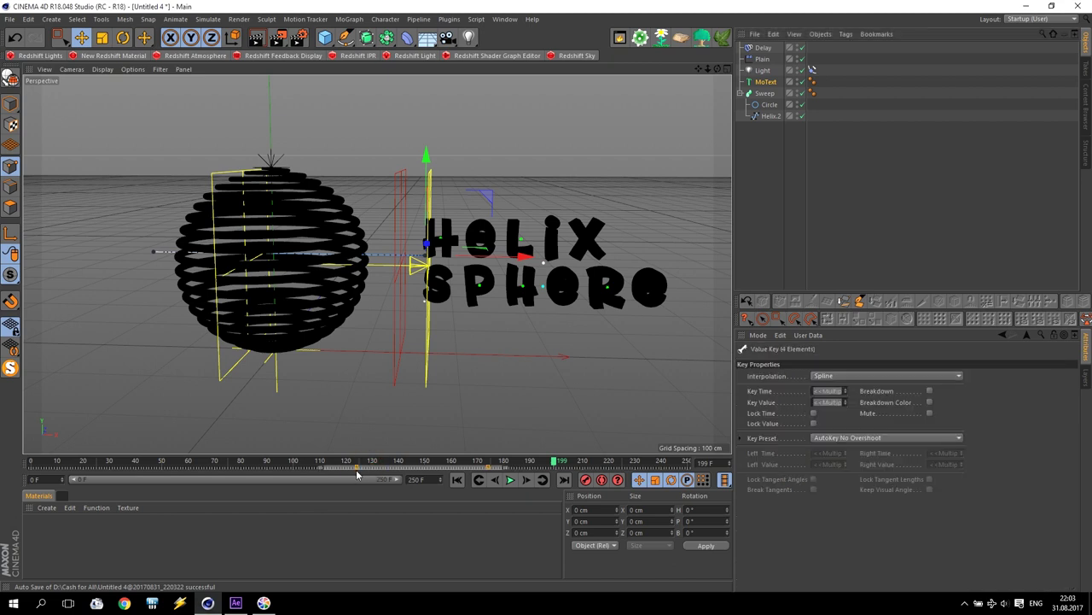
left_click(457, 479)
left_click(510, 480)
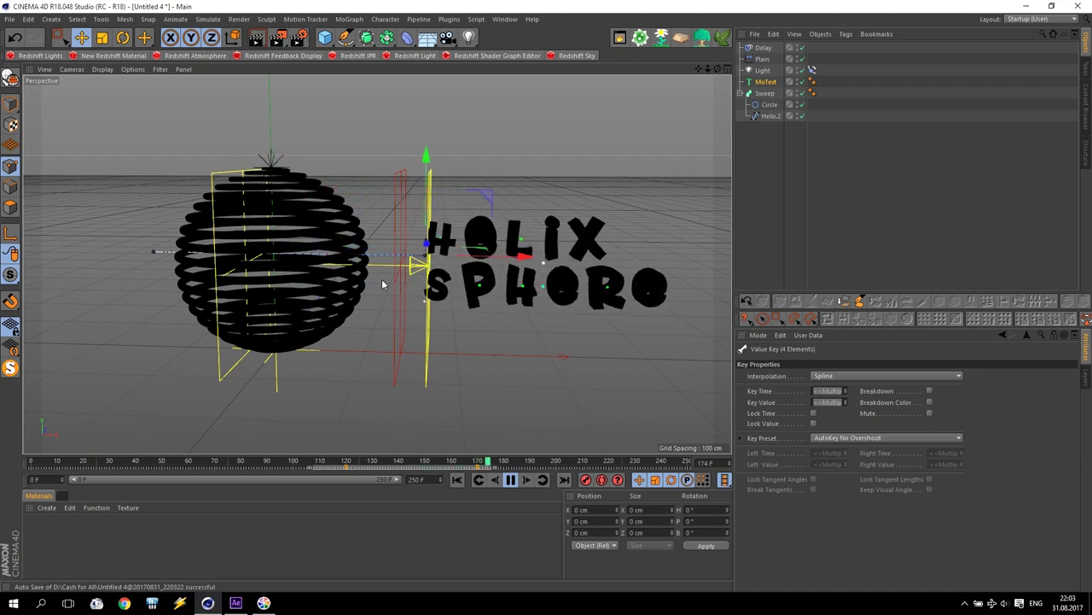
left_click(510, 480)
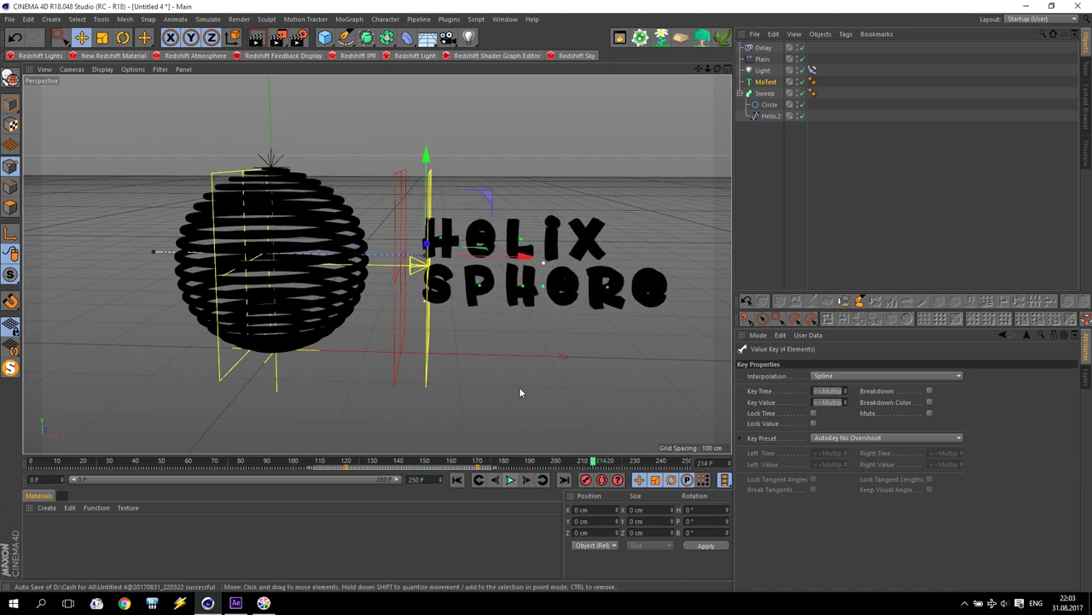
Raise the Delay effector's Strength to 95% and play the animation to compare
left_click(763, 48)
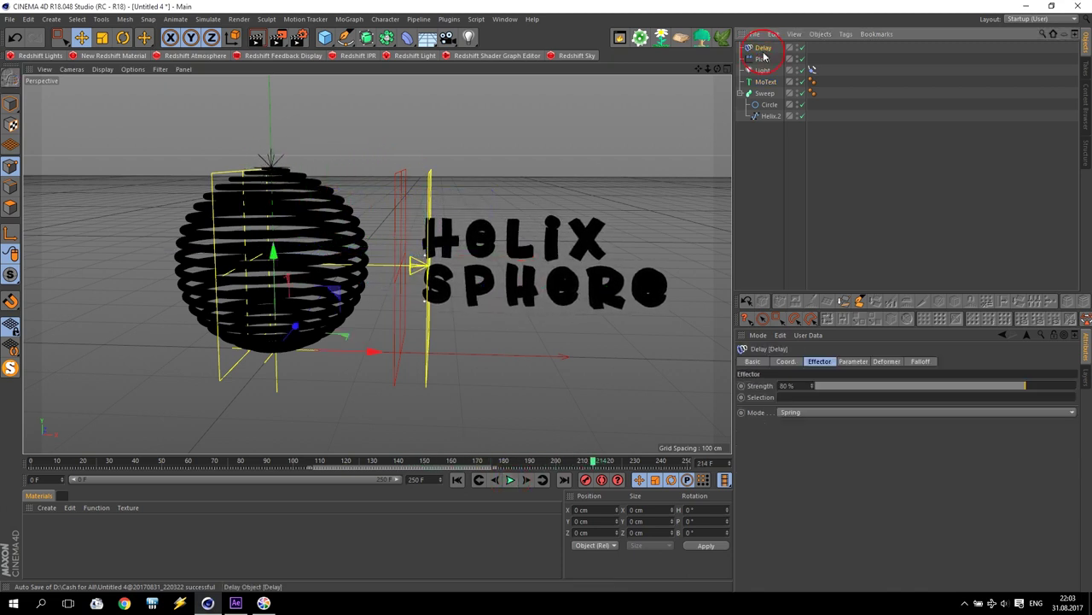
left_click(794, 385)
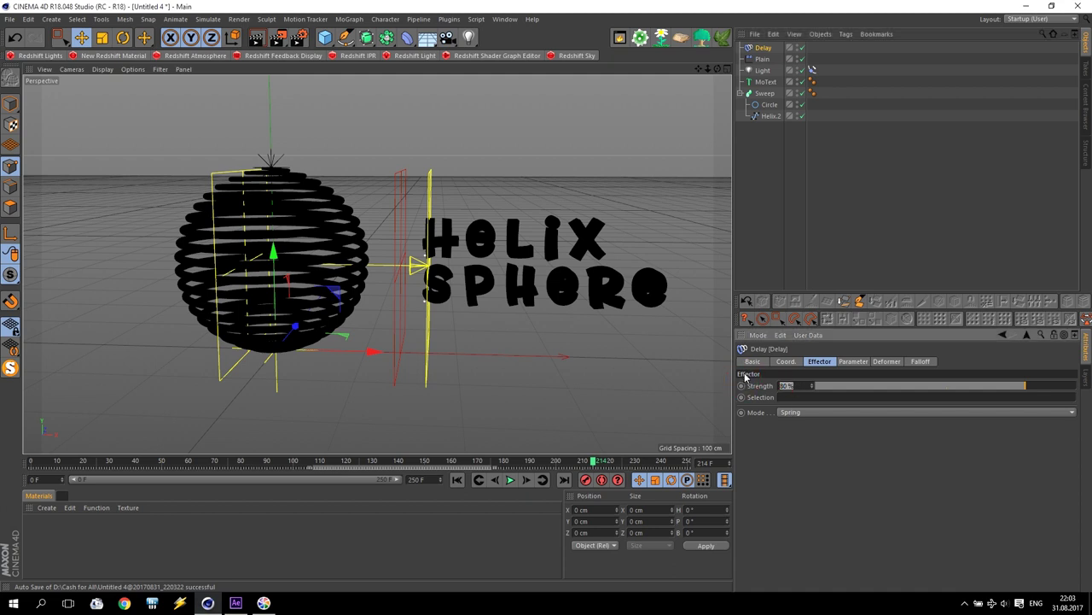
key("Return")
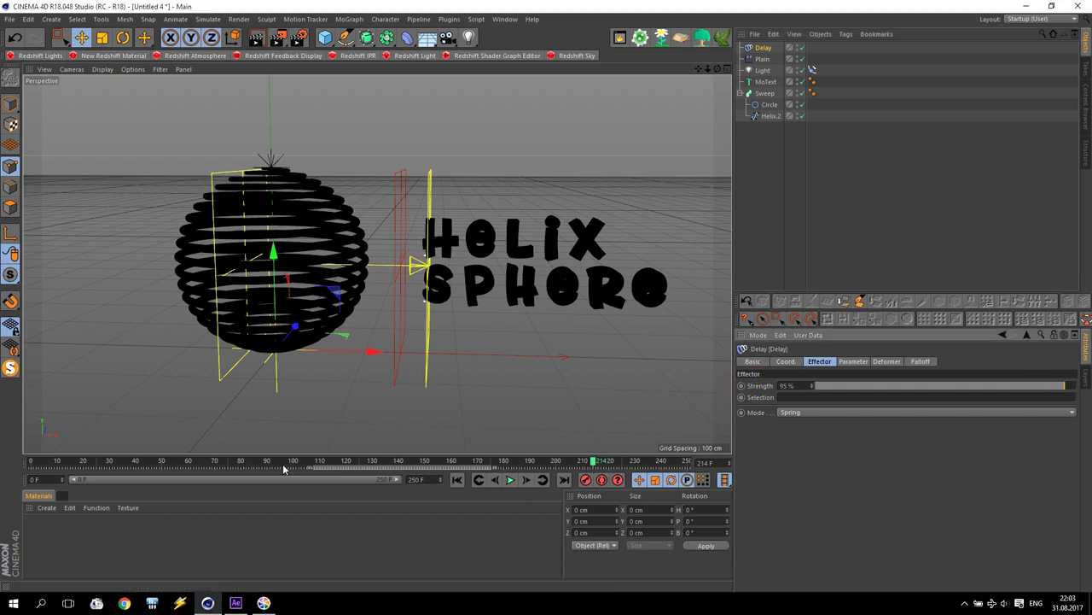
left_click(457, 480)
left_click(512, 480)
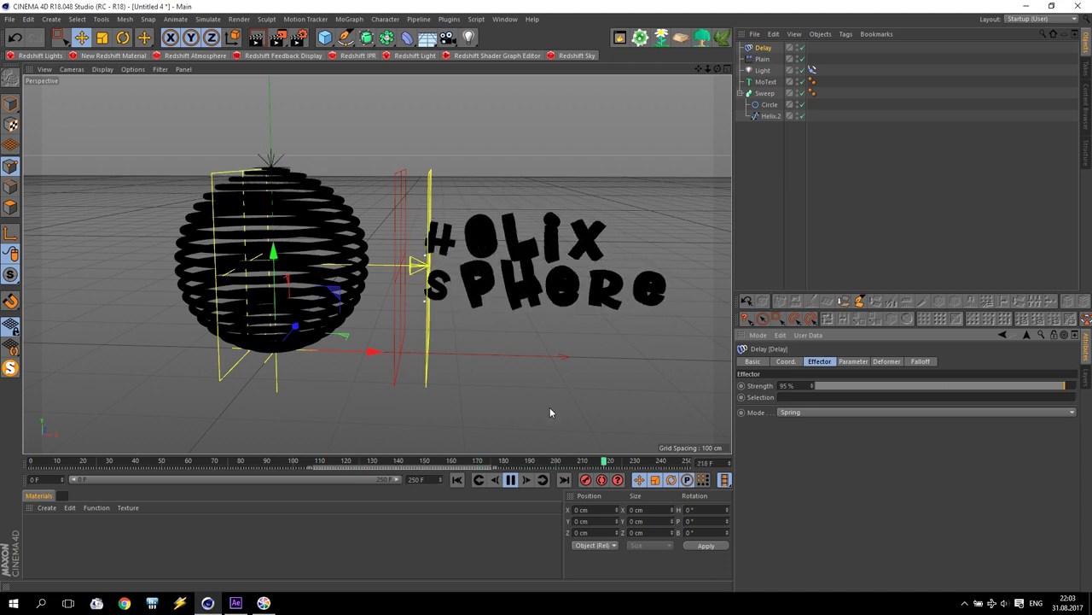
left_click(510, 479)
Set the Delay Strength back to 80% and rewind to frame 0
left_click(801, 384)
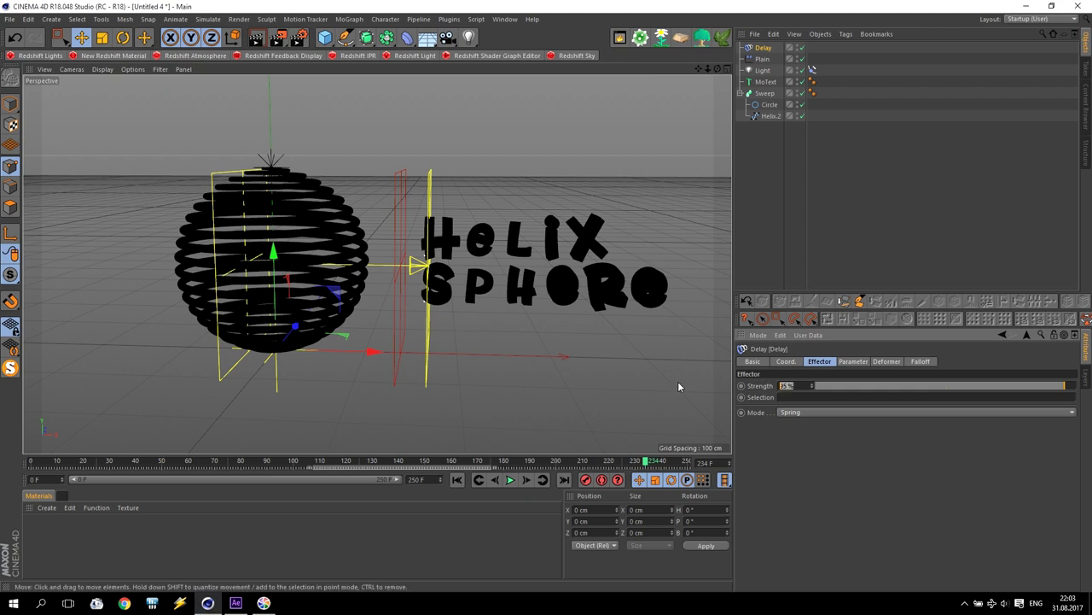
type("80")
left_click(457, 480)
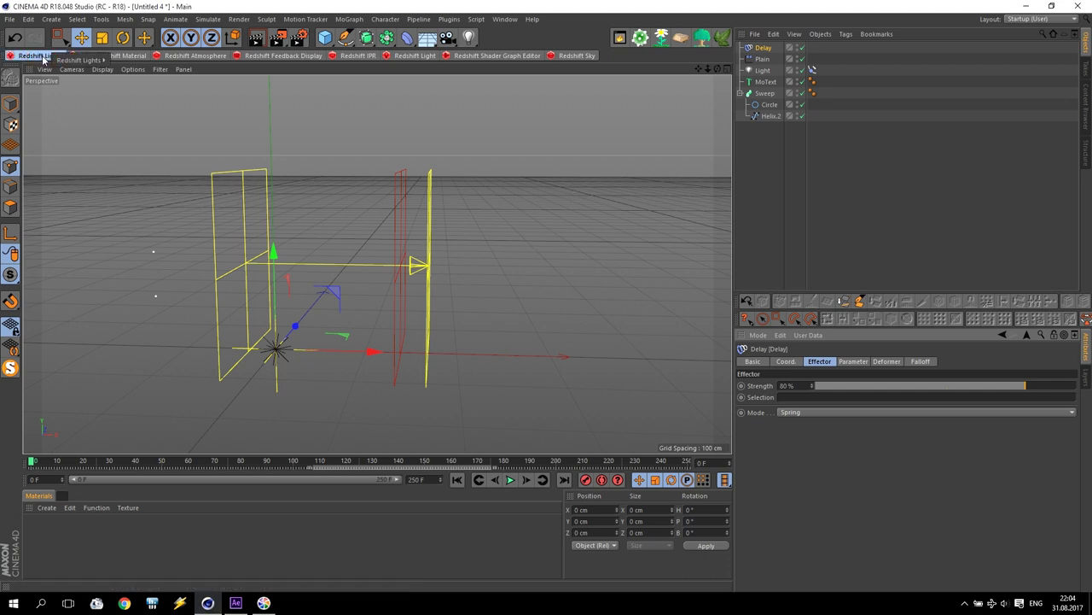
Add a Redshift Dome Light and create a new Redshift material
left_click(63, 57)
left_click(139, 105)
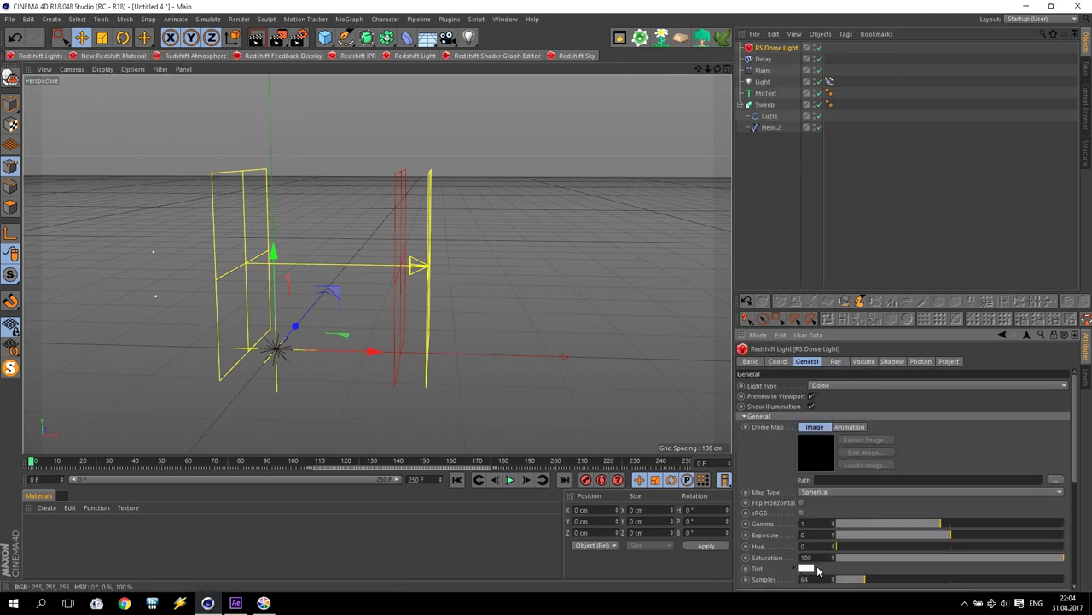
left_click(103, 57)
double_click(39, 530)
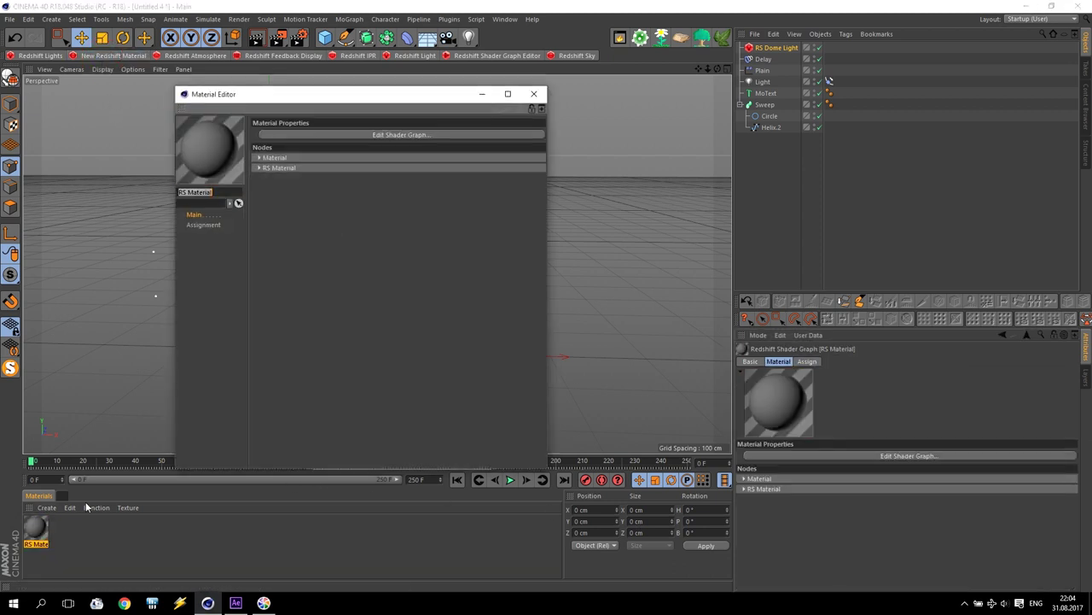
left_click(372, 135)
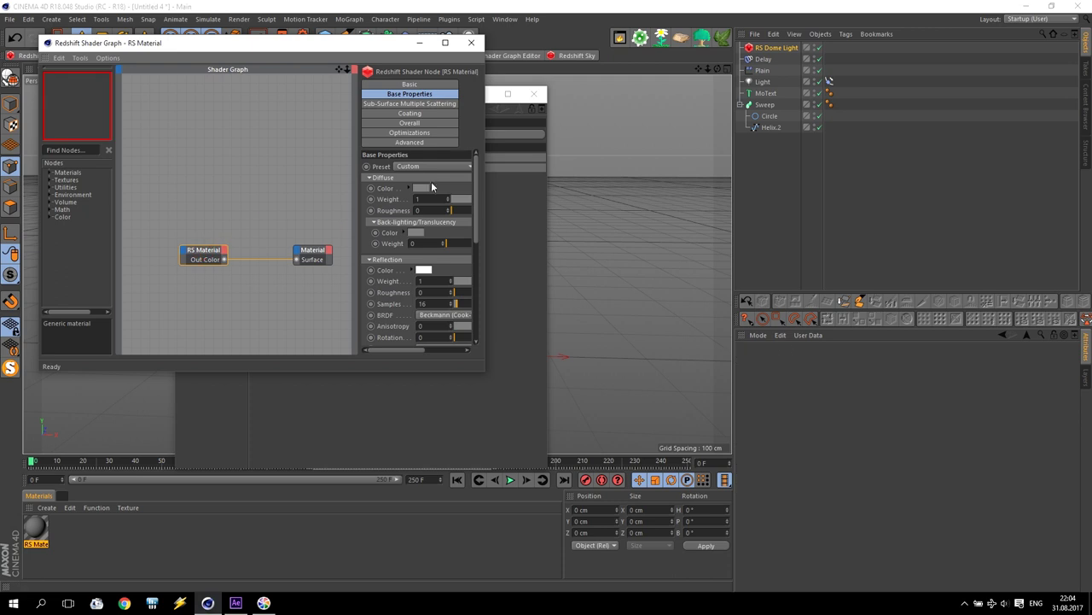
Set the material's diffuse colour to a saturated blue at hue 238°
left_click(420, 188)
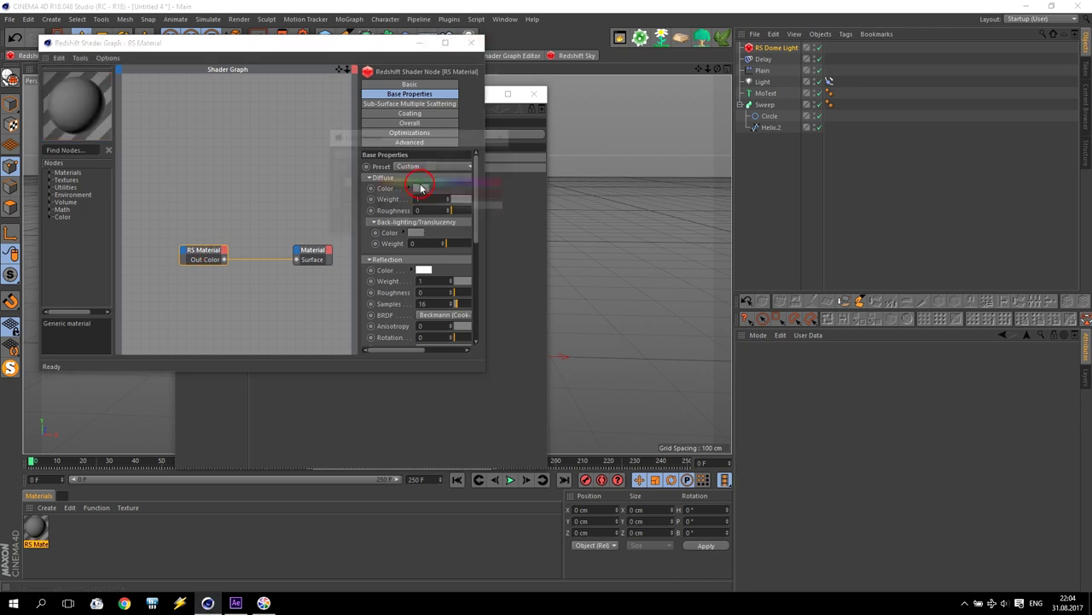
left_click(464, 184)
left_click(456, 183)
left_click_drag(444, 195, 566, 207)
left_click_drag(487, 205, 525, 211)
left_click(455, 183)
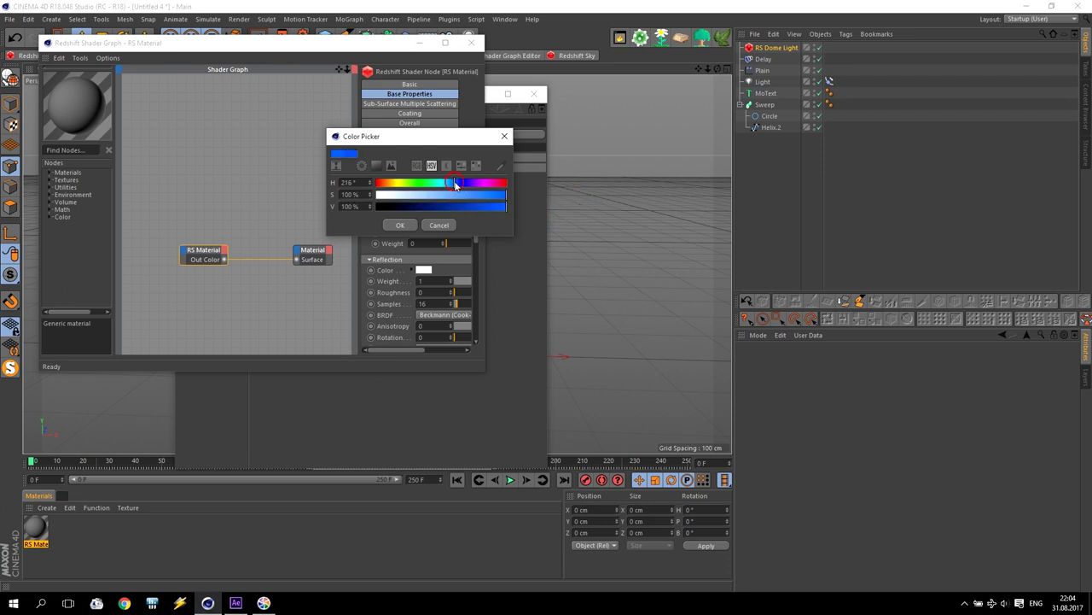
left_click(456, 182)
left_click(459, 182)
left_click(461, 182)
left_click(400, 228)
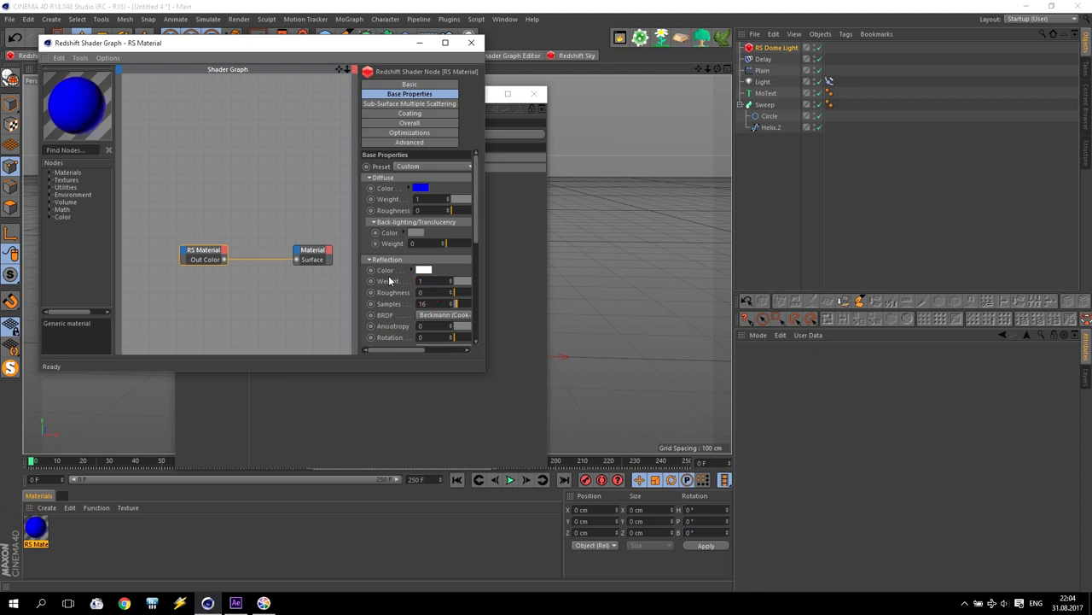
Set the reflection roughness to 0.2 and close the material windows
type(".2")
key("Return")
left_click(471, 43)
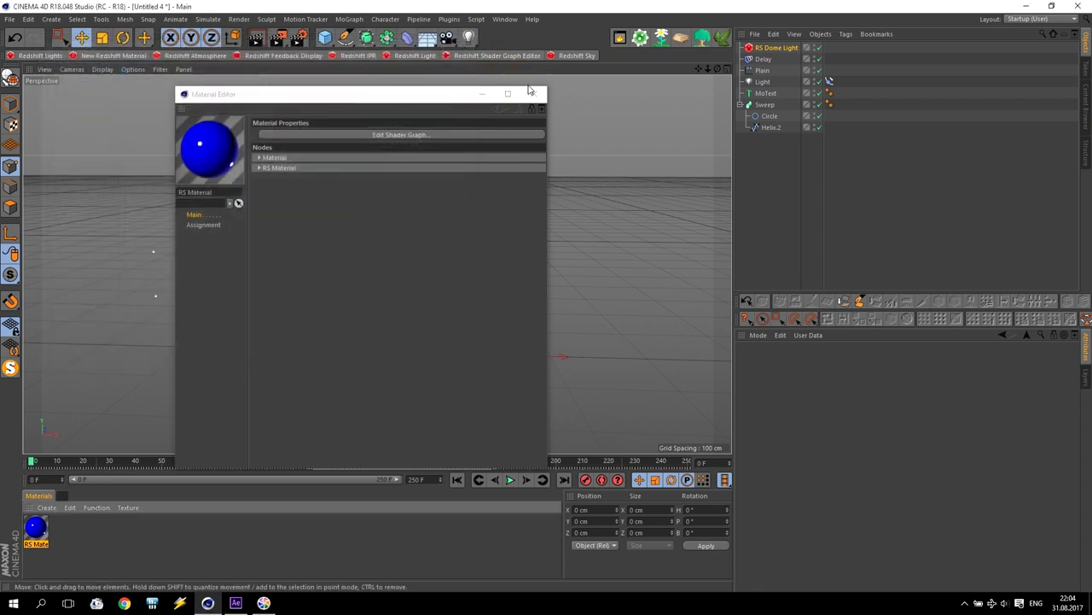
left_click(534, 94)
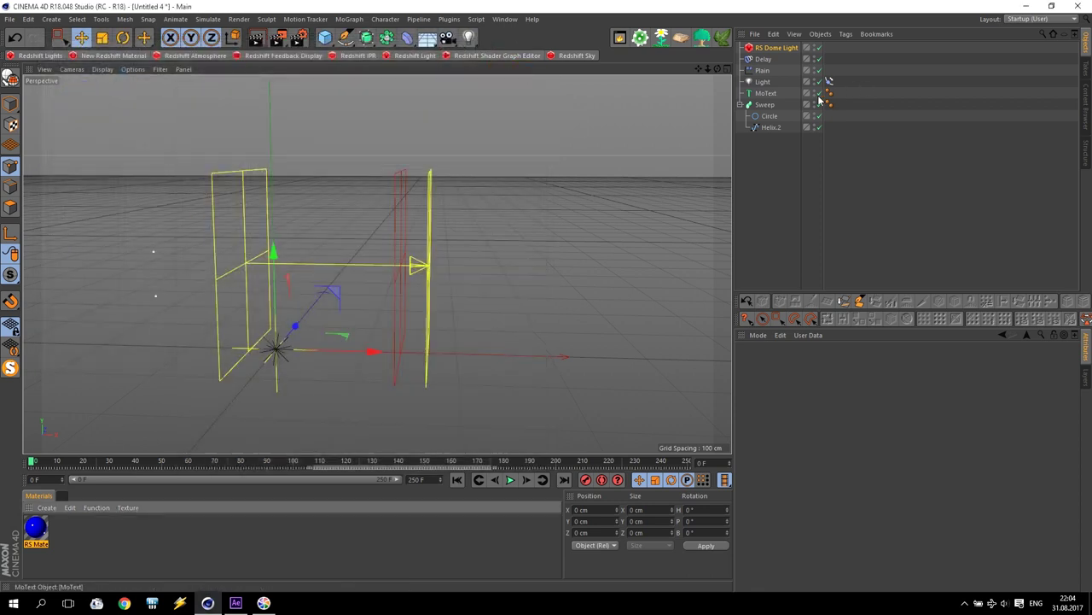
Apply the blue RS Material to the Sweep, preview the animation to frame 160, and open Render Settings
left_click(765, 104)
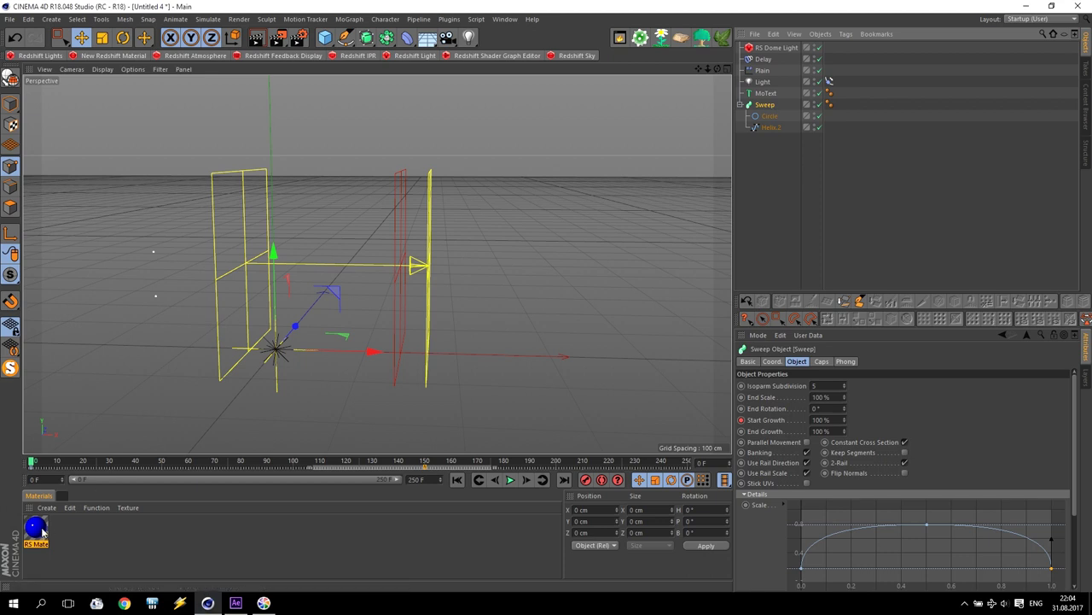
left_click_drag(767, 108, 771, 94)
left_click(509, 480)
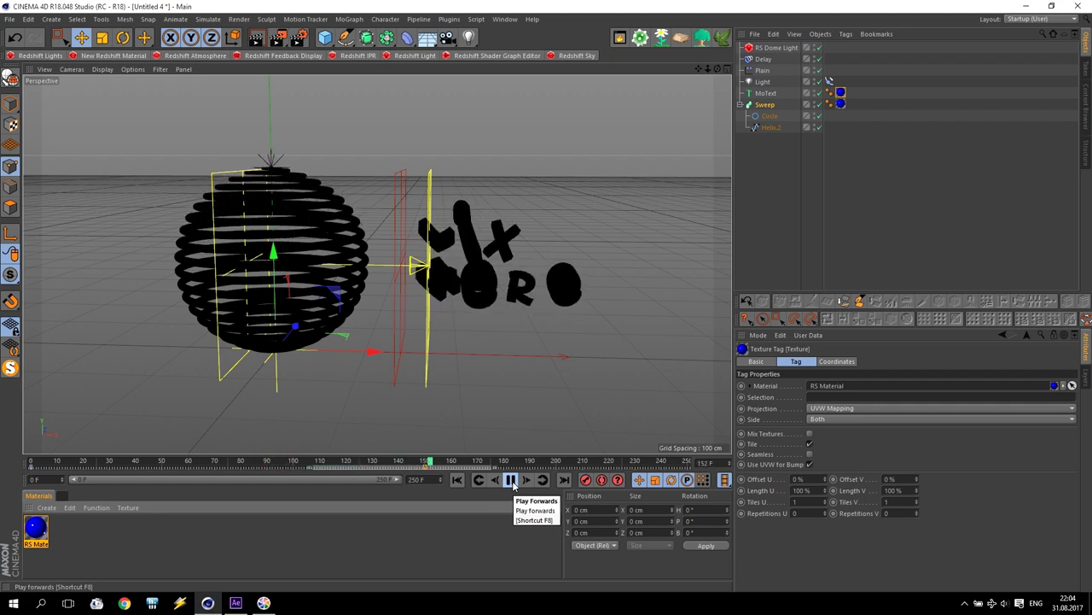
left_click(511, 479)
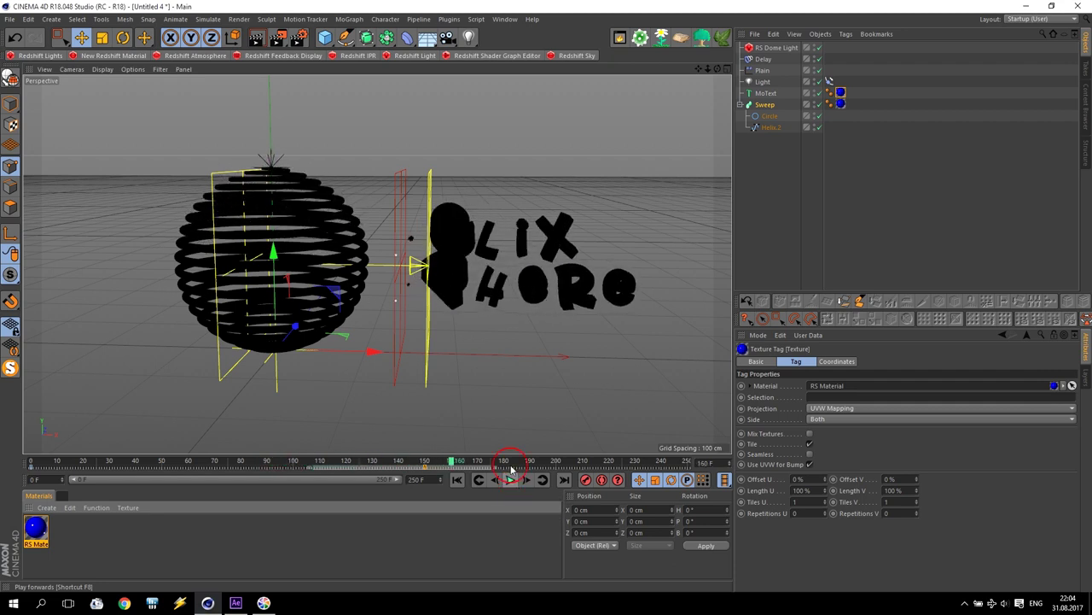
left_click(298, 37)
Switch the renderer to Redshift with an output height of 576
left_click(151, 36)
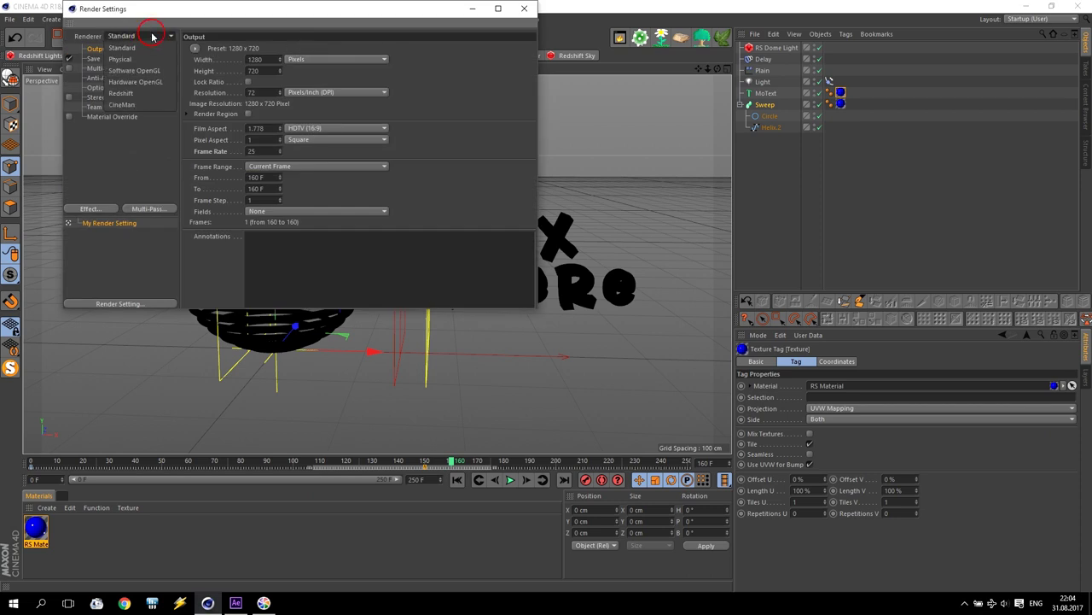
left_click(145, 96)
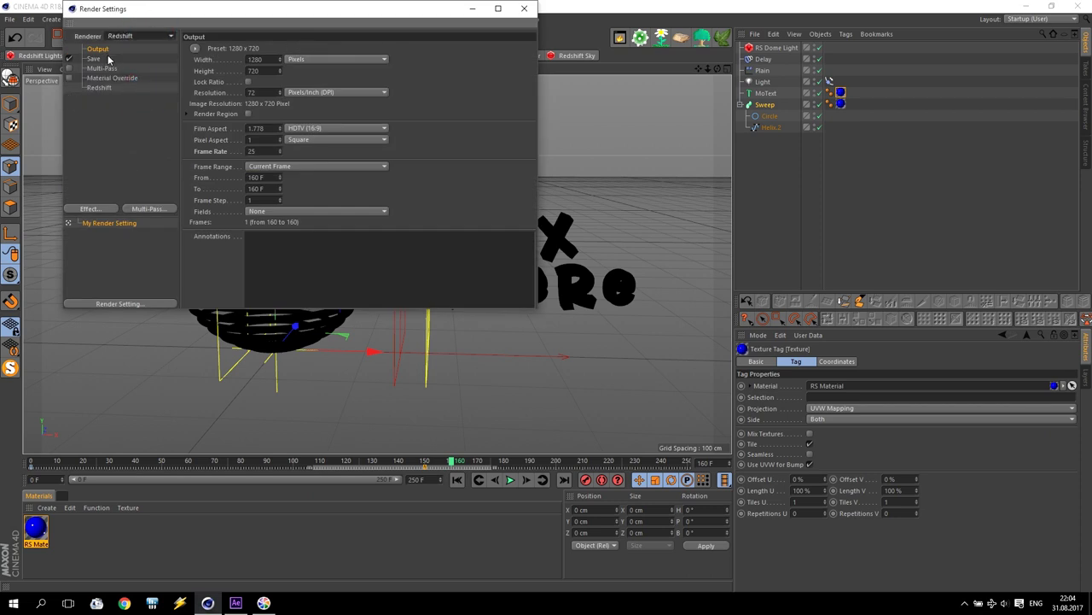
left_click(268, 70)
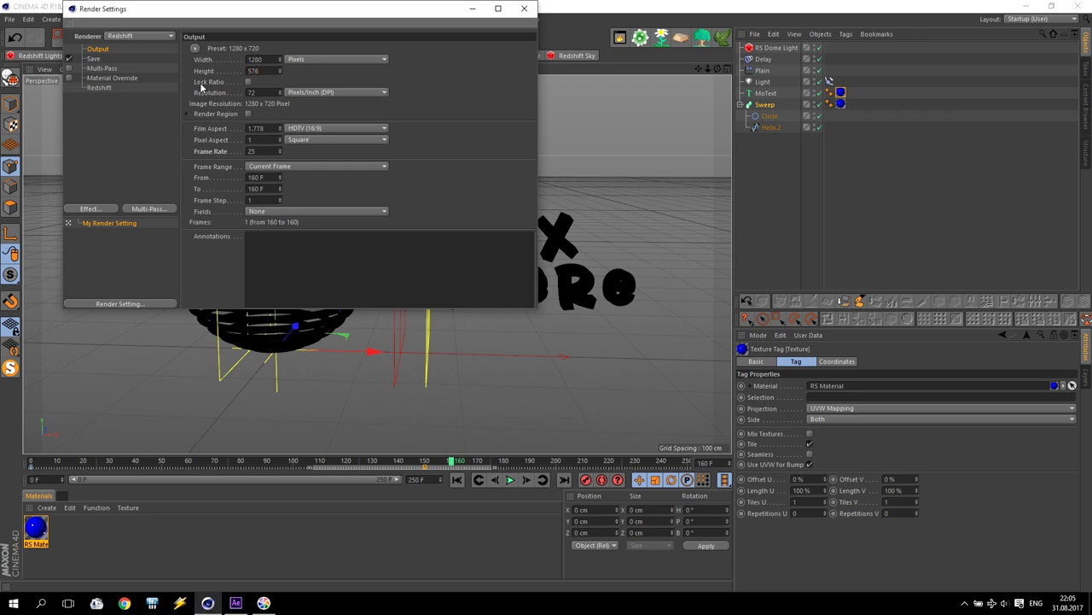
key("Return")
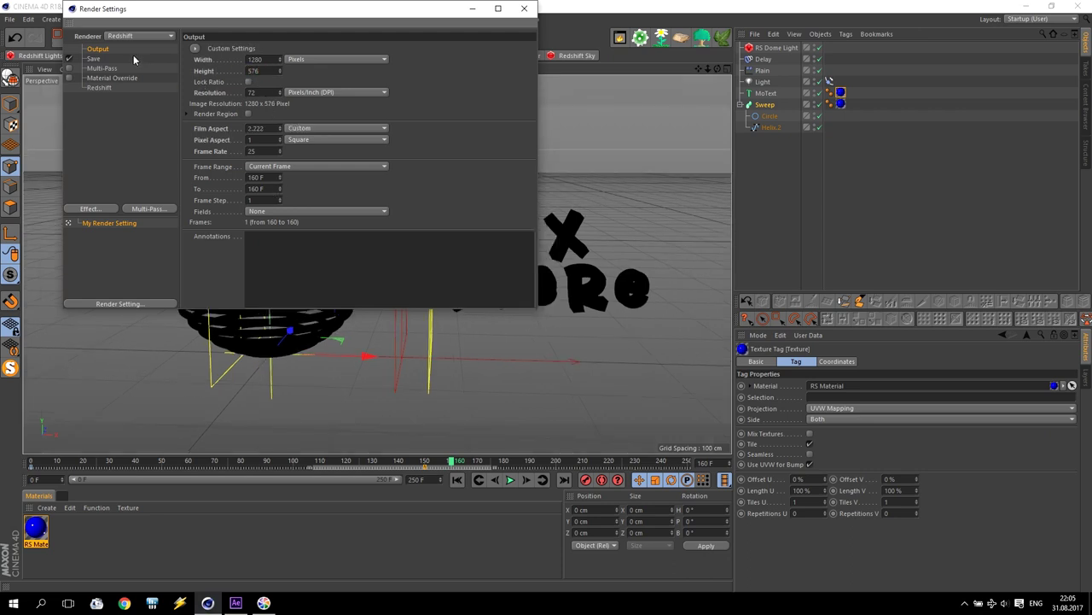
Set Redshift bucket rendering to size 256 with Spiral order, then run a preview render
left_click(100, 87)
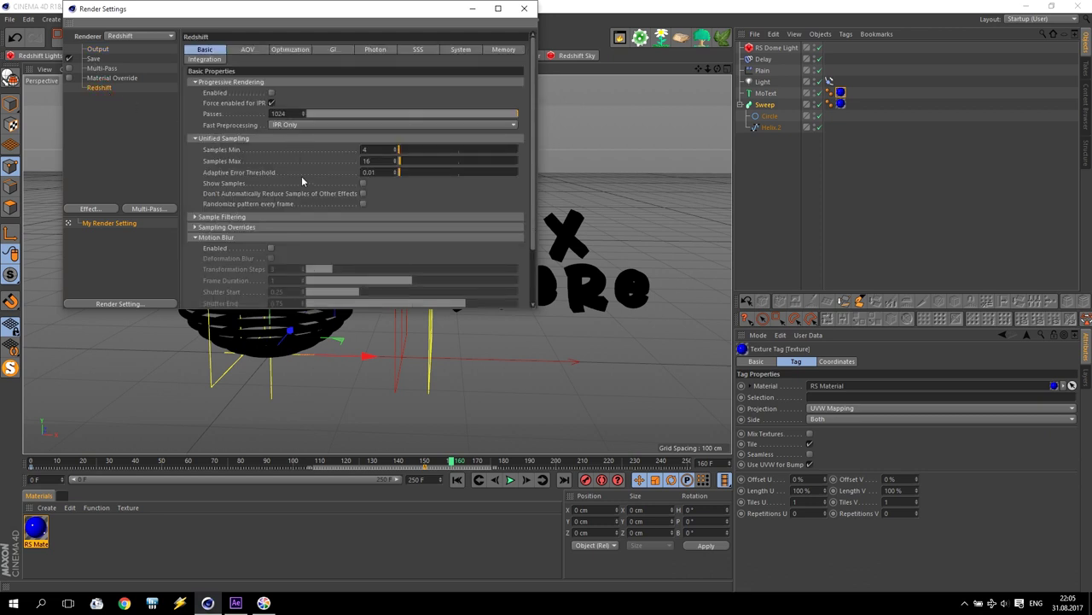
left_click(459, 49)
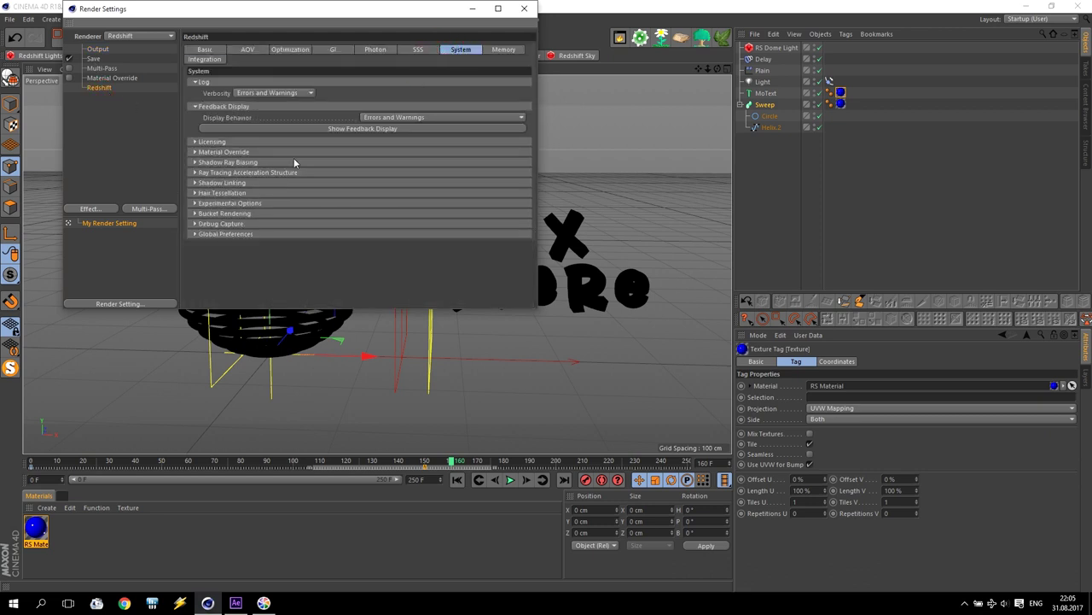
left_click(208, 214)
left_click(254, 225)
left_click(273, 258)
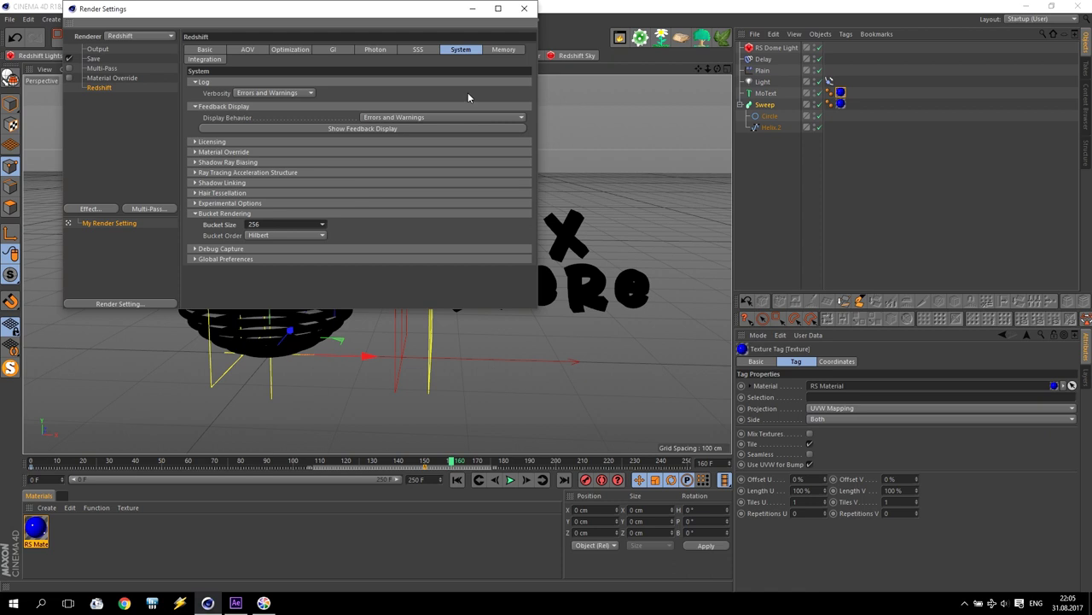
left_click(280, 236)
left_click(278, 259)
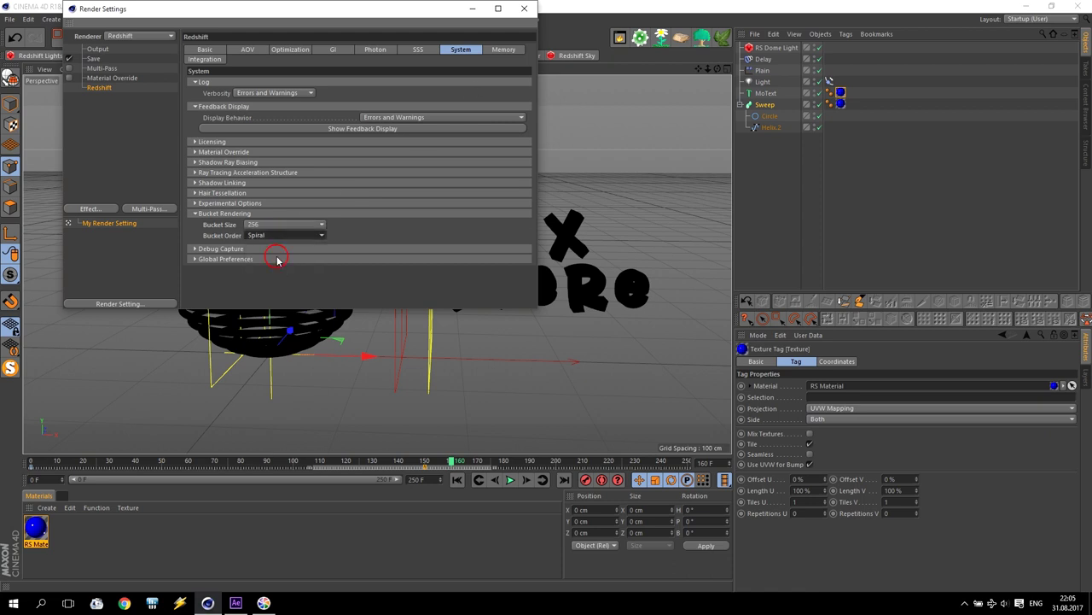
left_click(524, 9)
left_click(256, 38)
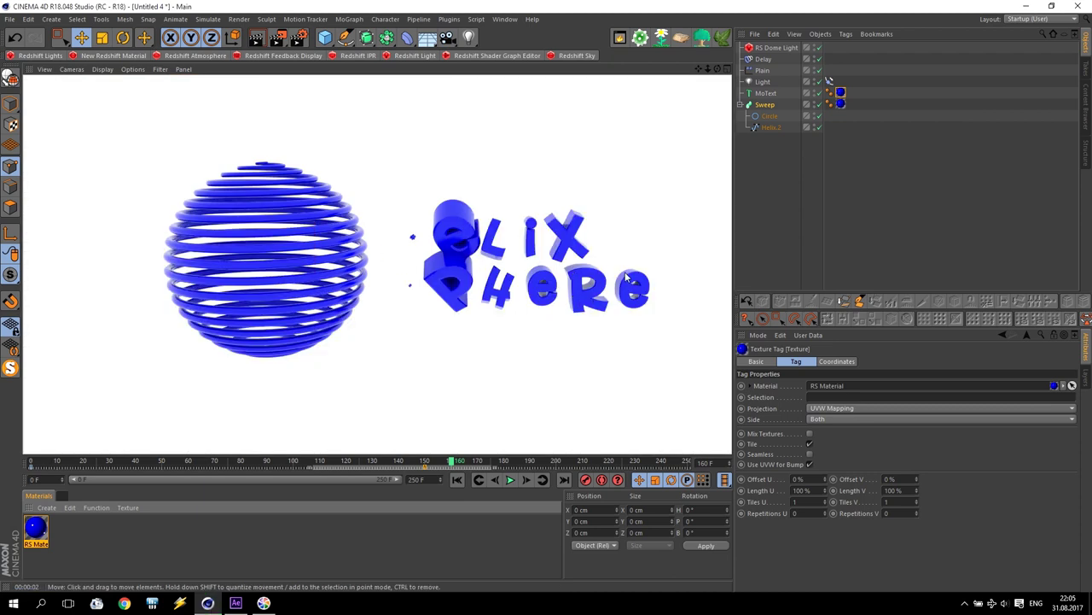
left_click(617, 171)
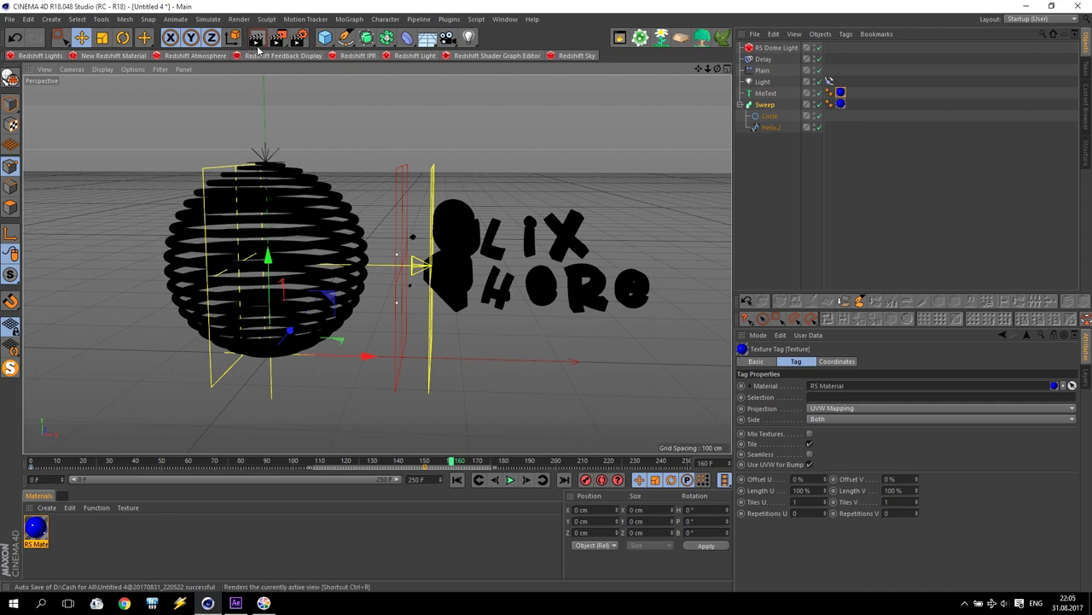
Add a Plane with 1 width and 1 height segment, enlarged to about 877 × 656 cm
left_click(325, 37)
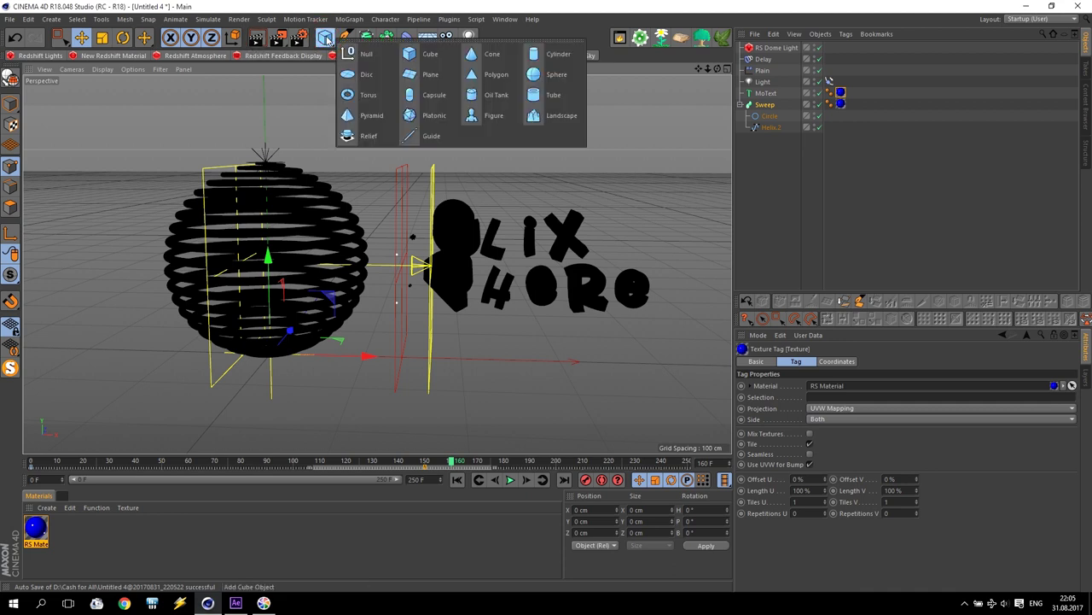
left_click(410, 75)
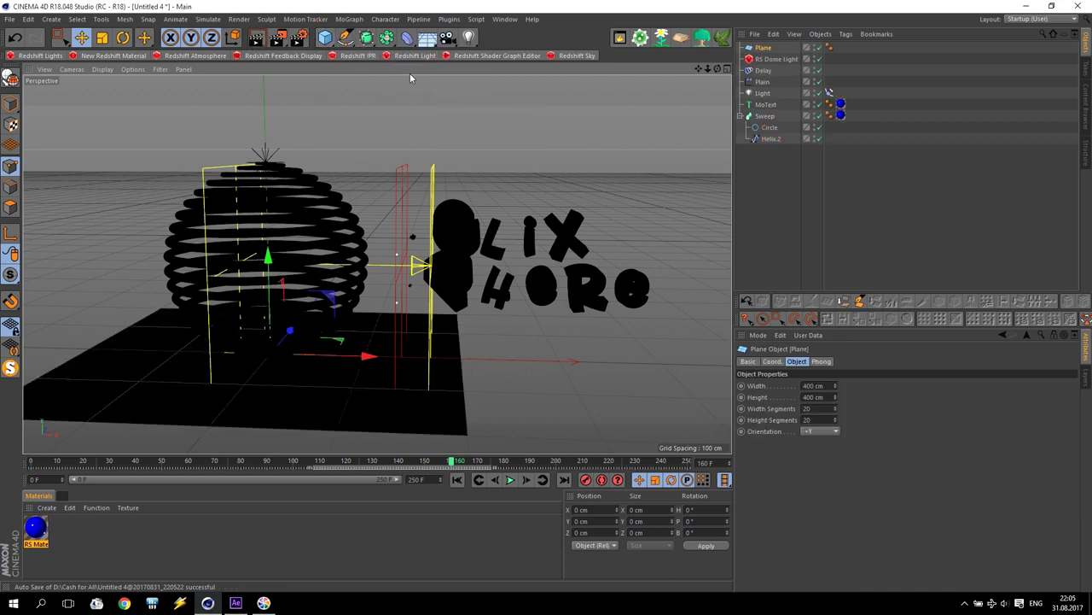
double_click(824, 408)
type("1")
left_click(782, 420)
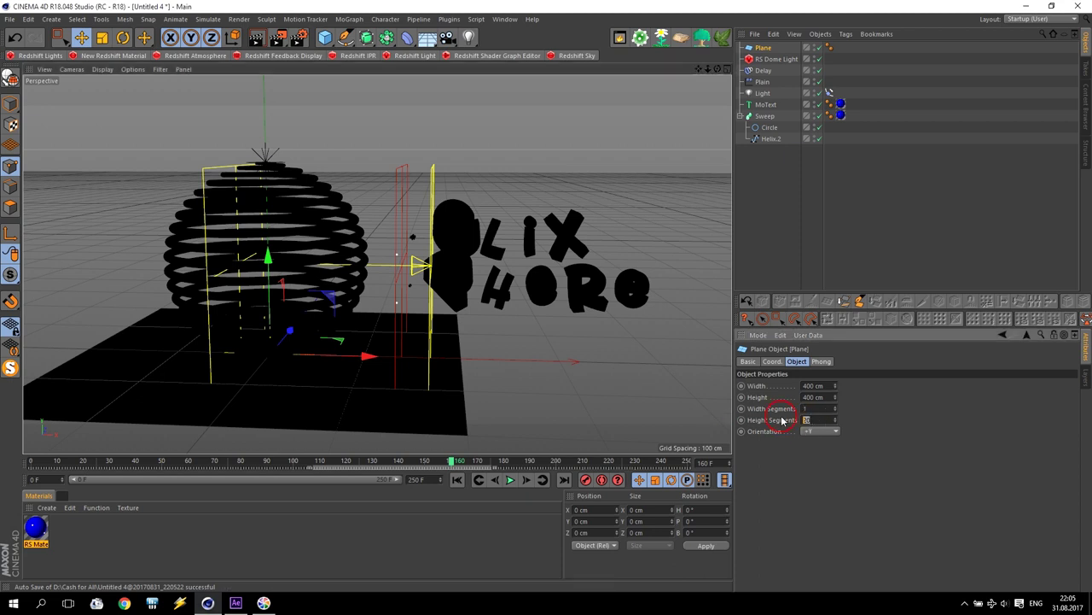
left_click_drag(835, 387, 835, 389)
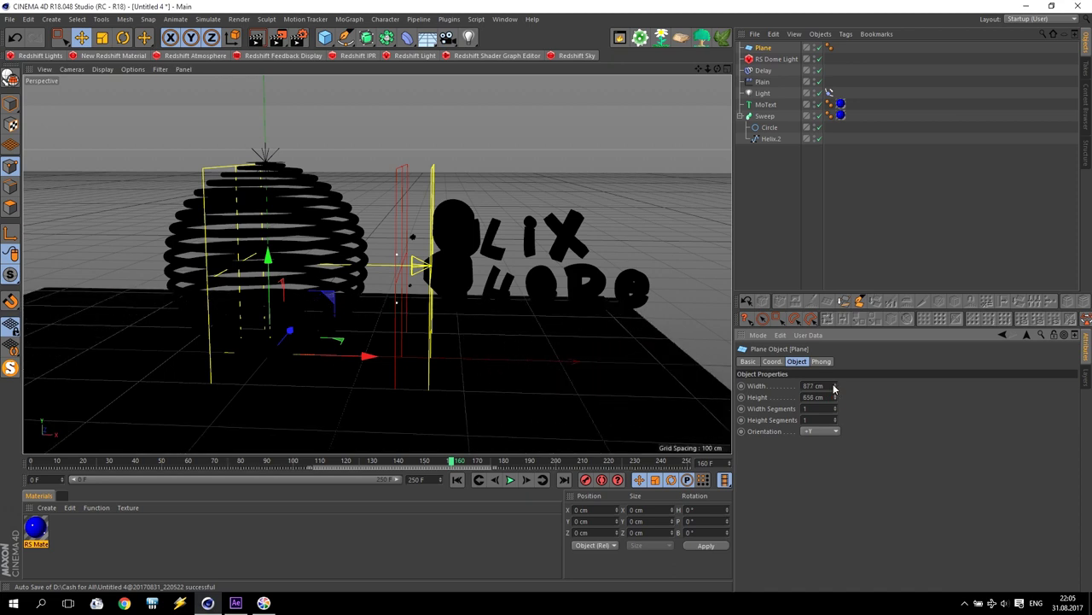
Widen the floor plane to 1072 cm and create a new Redshift material
left_click_drag(367, 357, 445, 367)
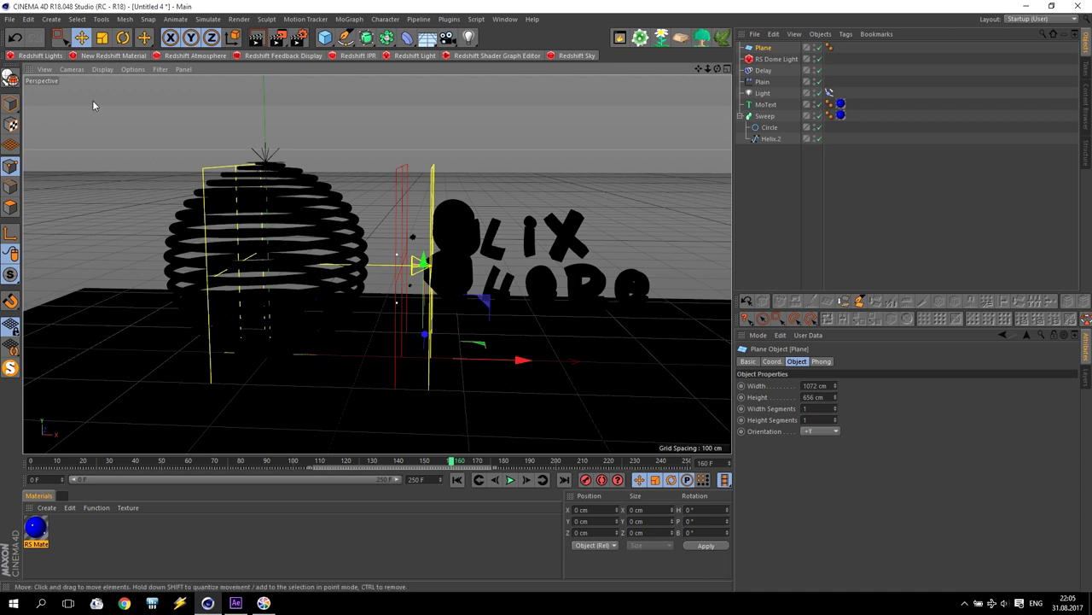
left_click(102, 55)
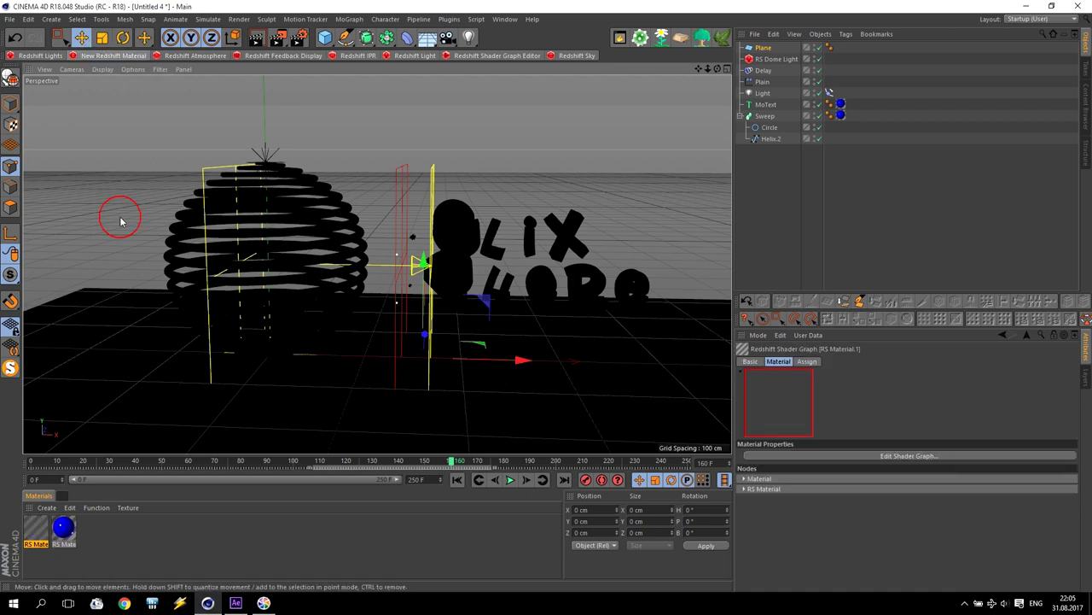
double_click(35, 529)
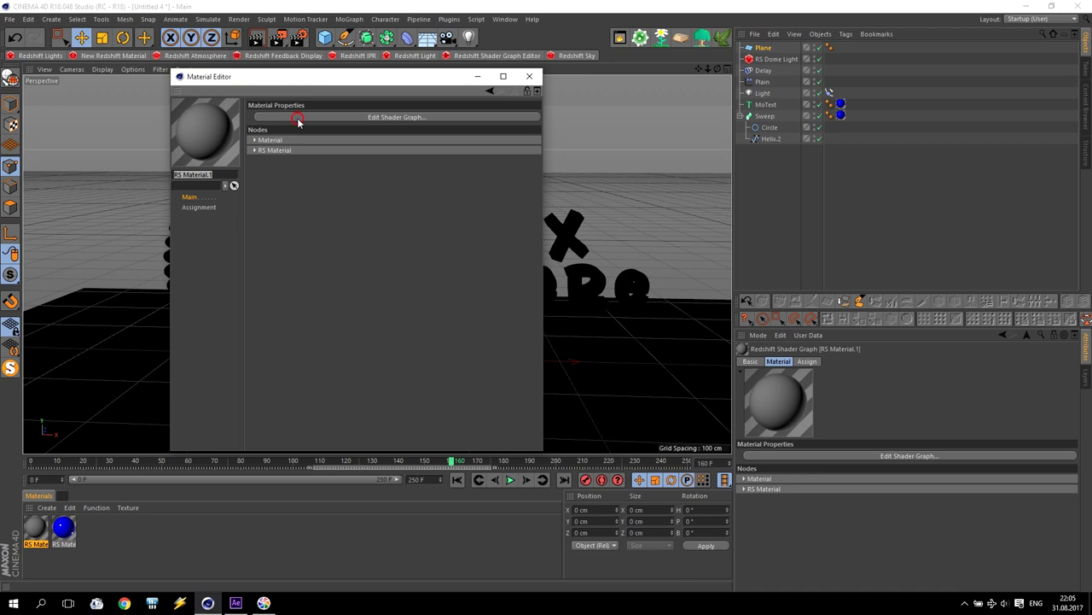
left_click(297, 118)
Make the material a Matte-Shadow Catcher with Catch Reflections and apply it to the floor plane
left_click(46, 157)
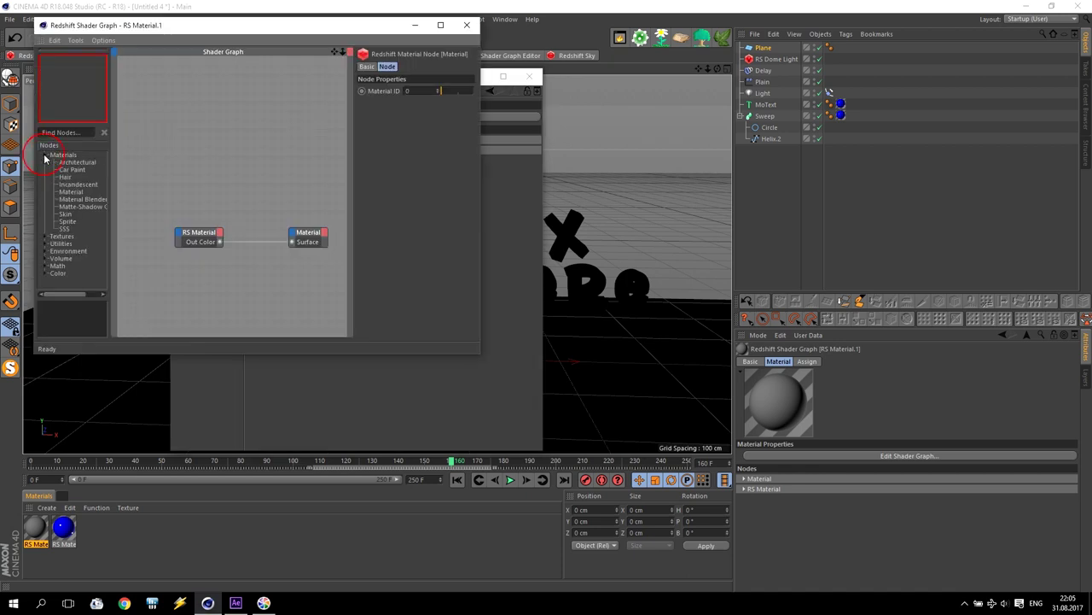
left_click(87, 208)
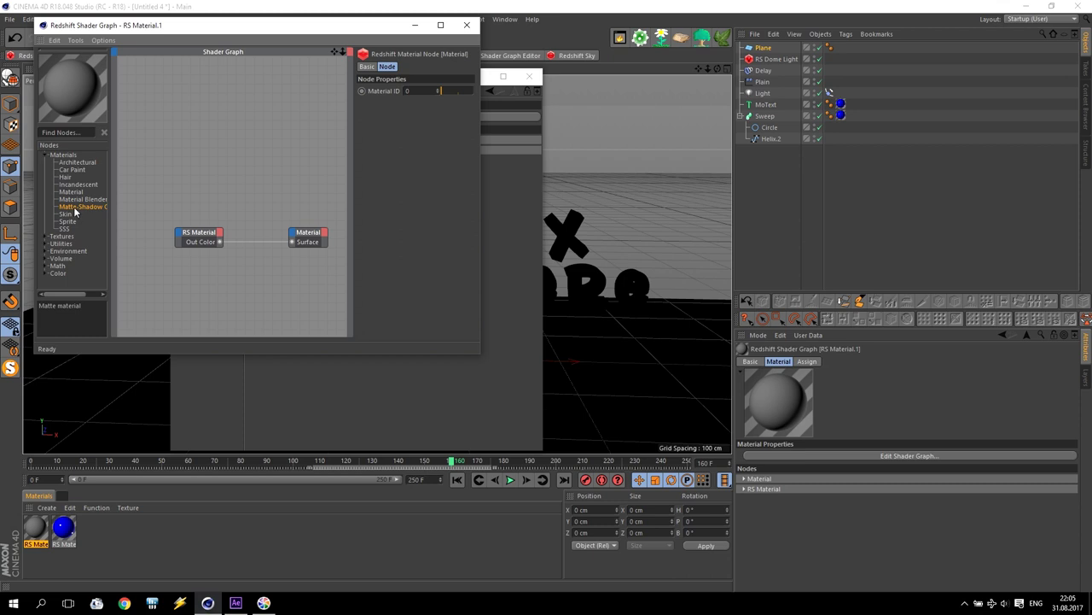
left_click_drag(81, 208, 195, 198)
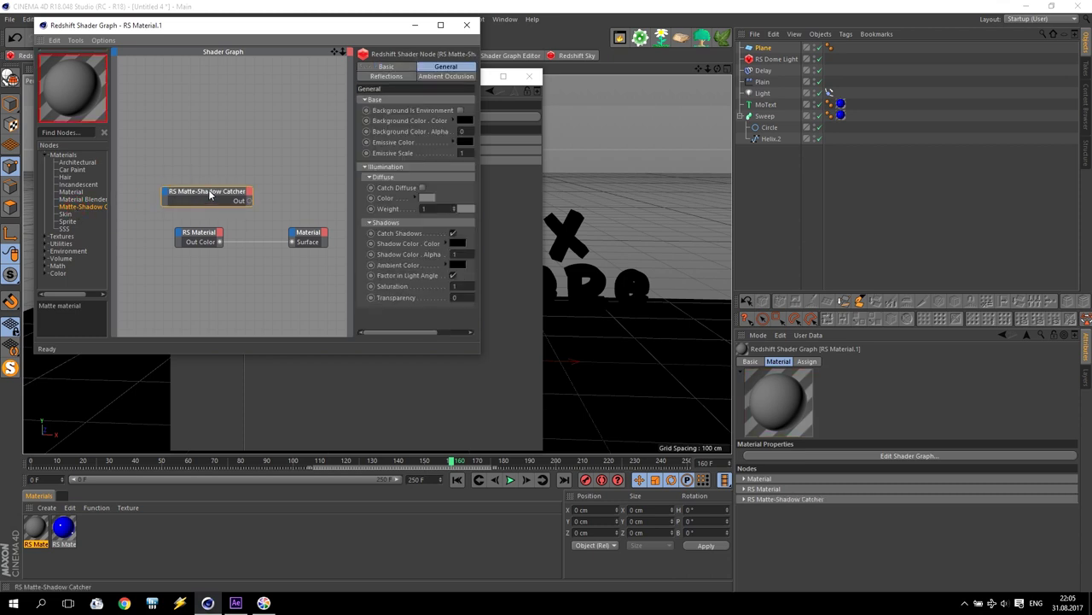
left_click(440, 25)
left_click_drag(468, 293, 543, 354)
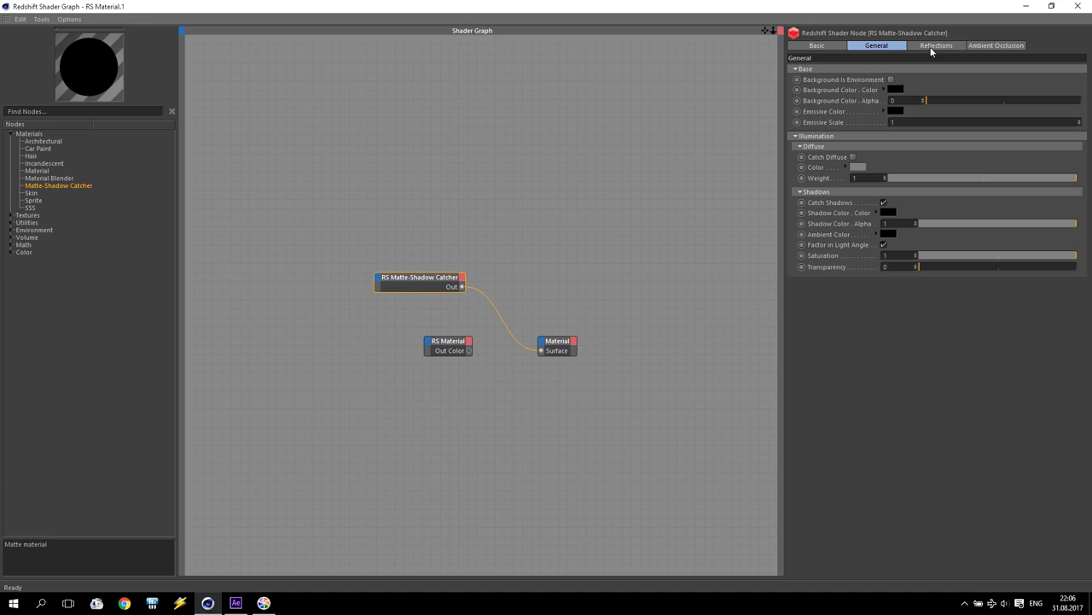
left_click(881, 118)
left_click(929, 47)
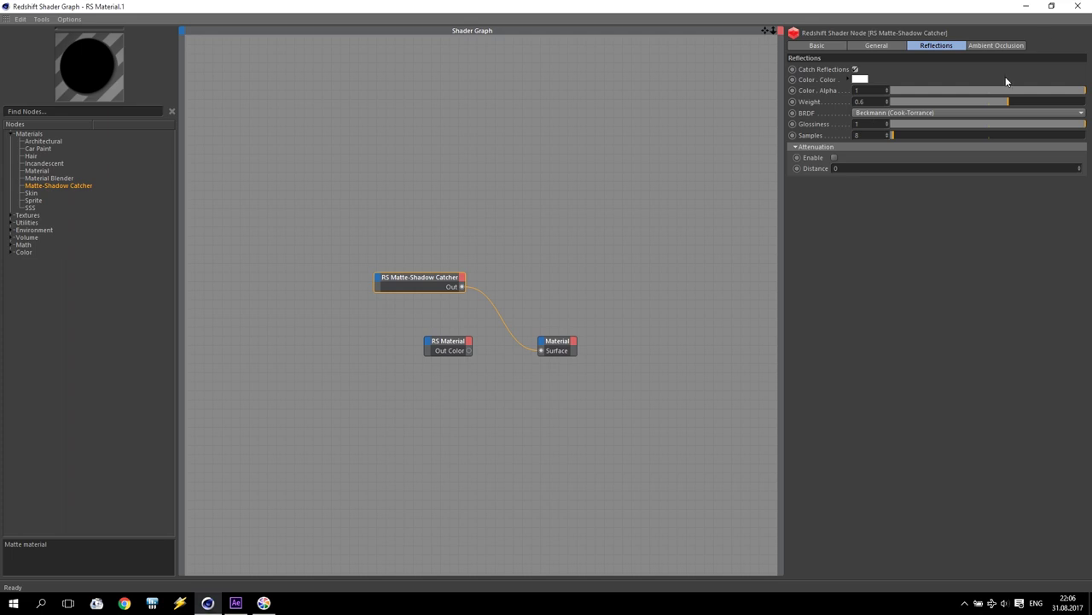
left_click(1077, 6)
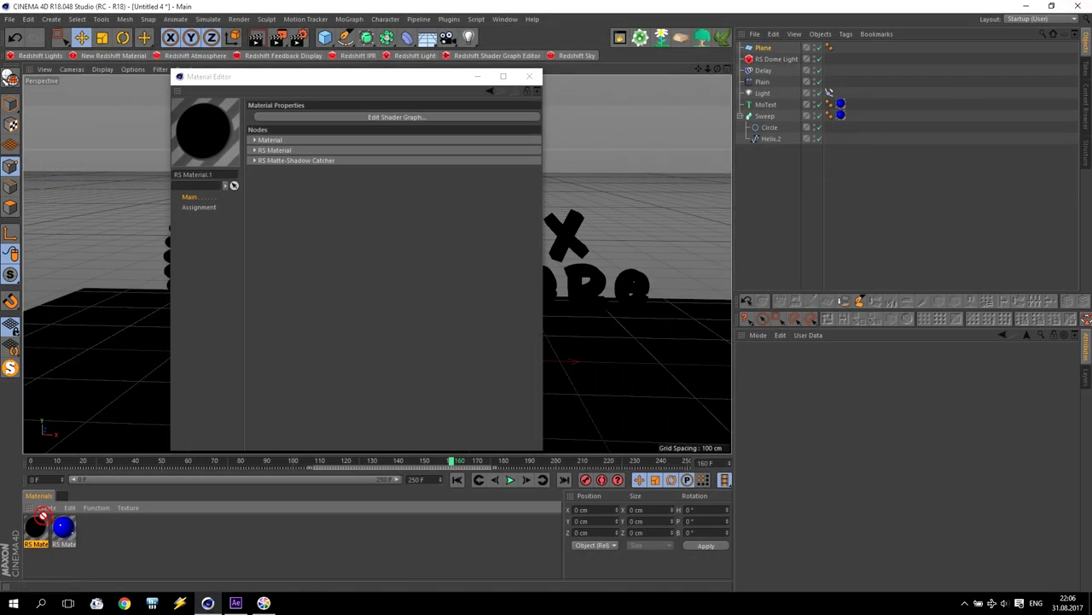
left_click_drag(41, 516, 137, 348)
left_click(530, 76)
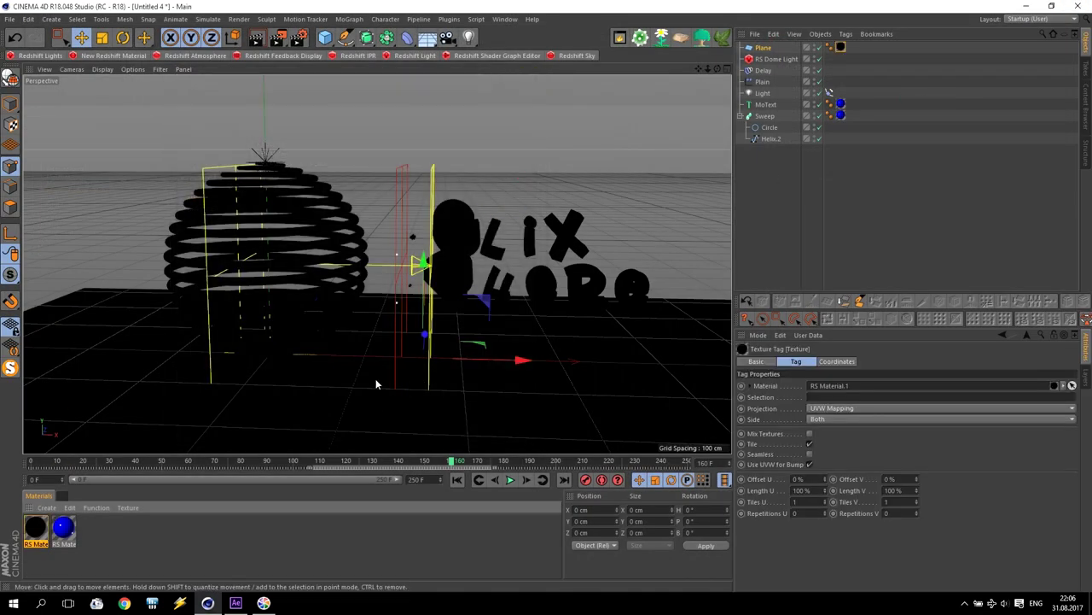
Render a preview, then enable Background Is Environment on the shadow catcher
left_click(256, 36)
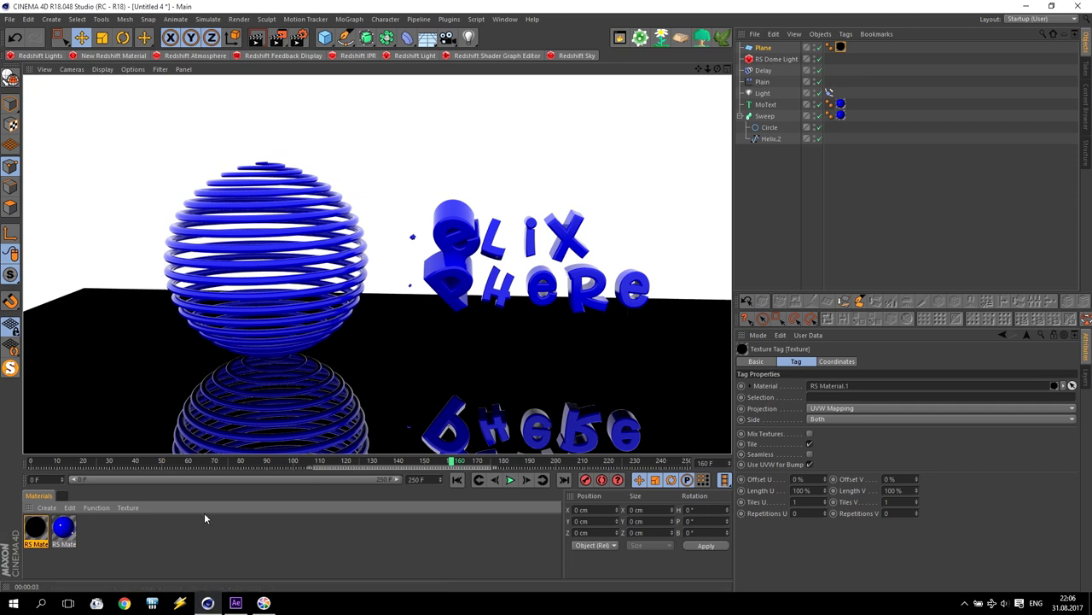
double_click(34, 530)
left_click(443, 117)
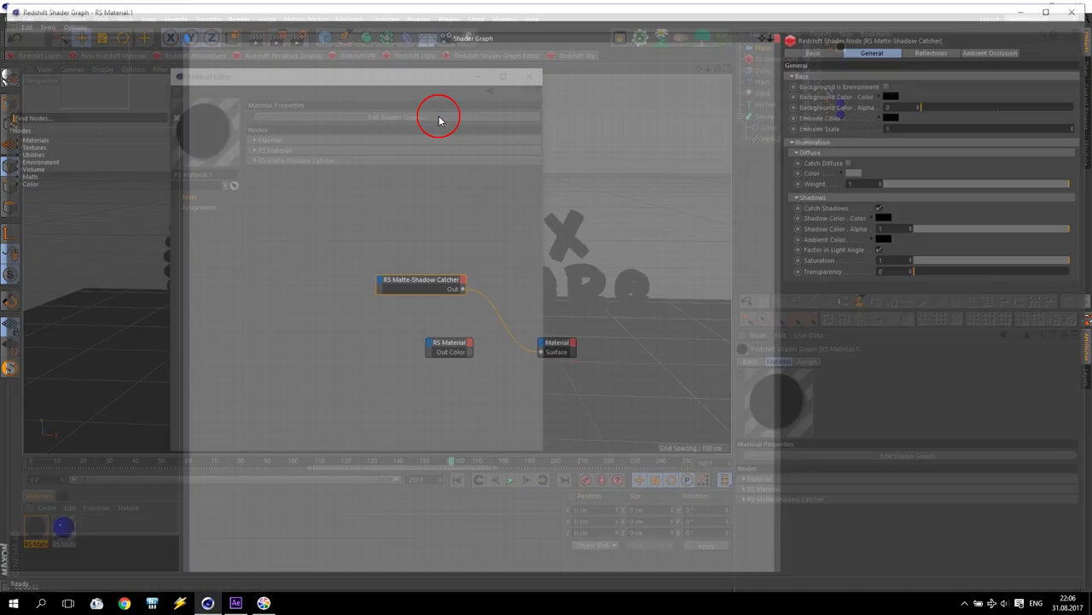
left_click(890, 84)
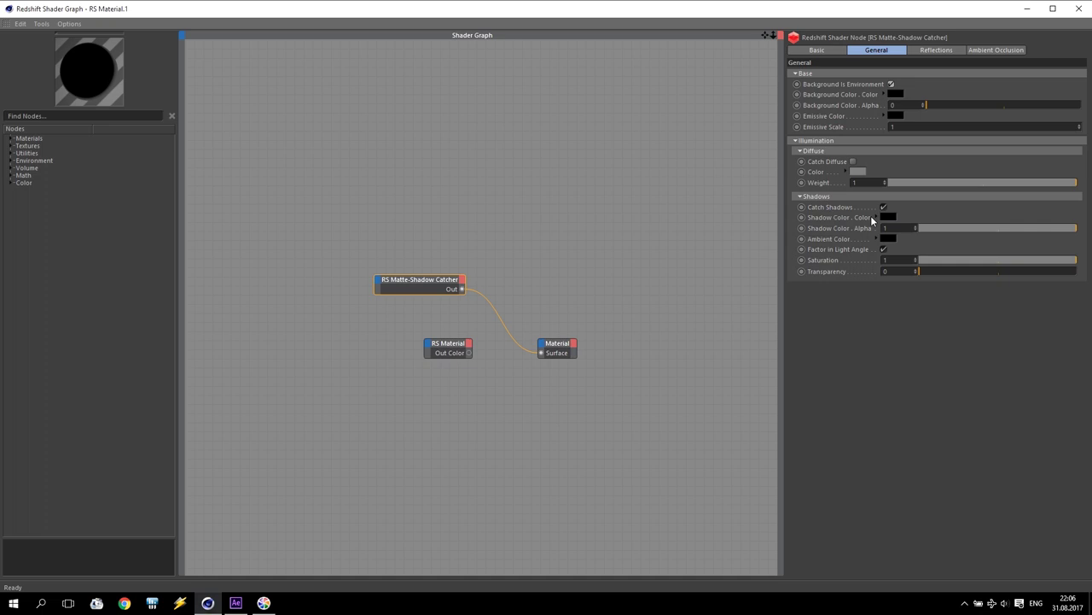
Set the shadow catcher's Reflections Weight to 0.2 and close the material windows
left_click(933, 51)
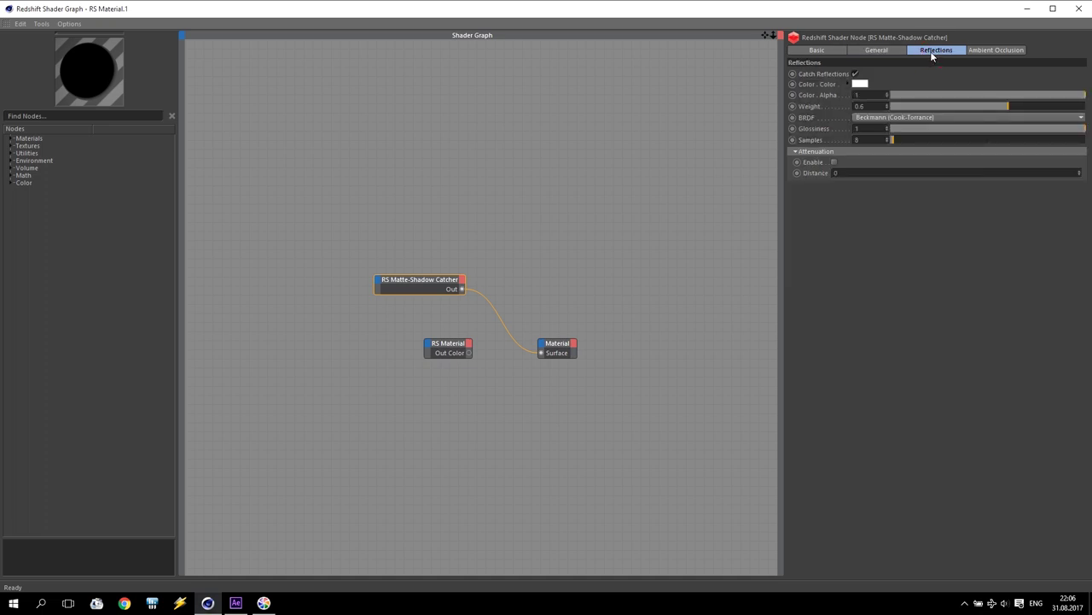
left_click_drag(1017, 103, 923, 109)
double_click(863, 106)
type("0.2")
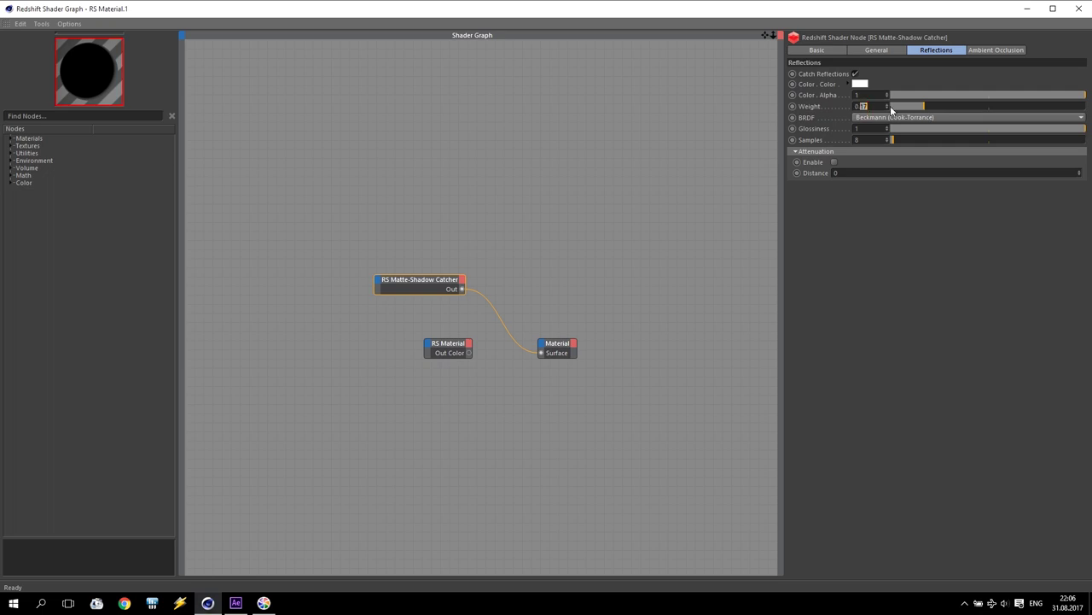
key("Return")
left_click(1079, 9)
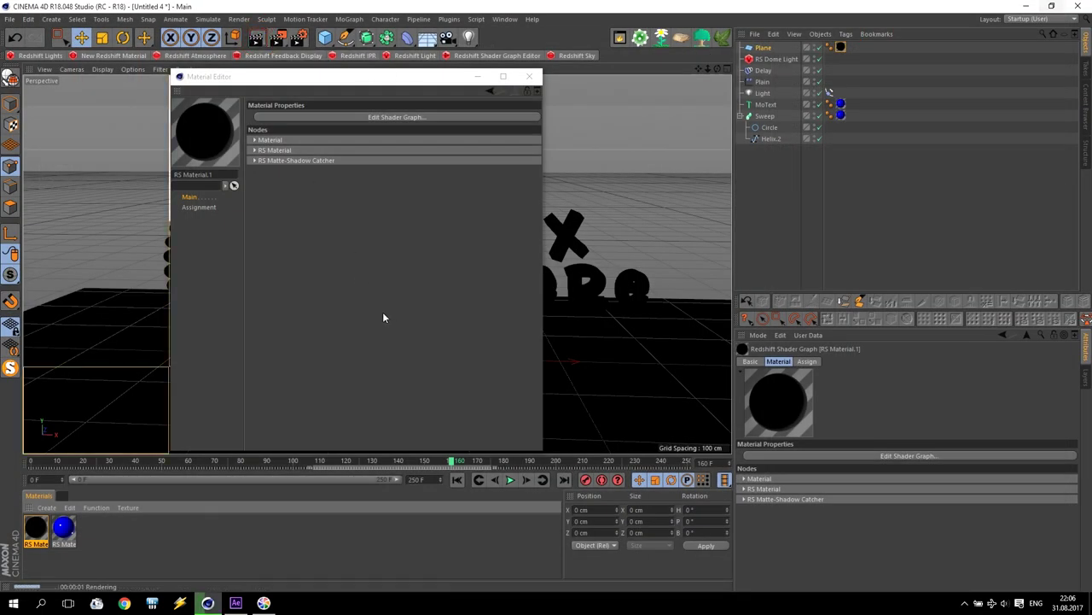
left_click(475, 81)
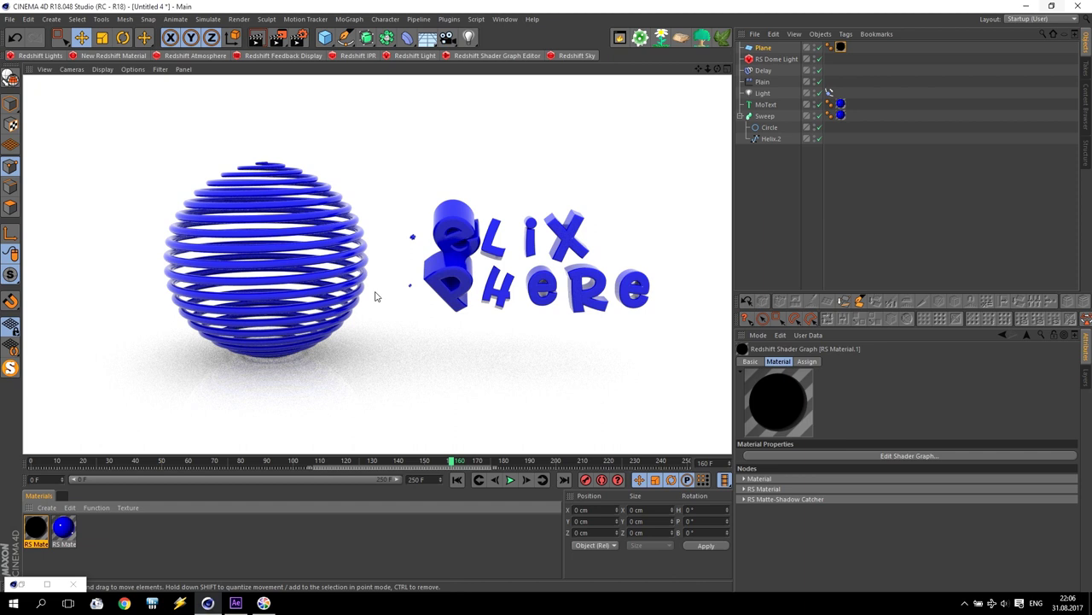
Raise the helix sweep slightly and tilt it around its heading
middle_click(352, 352)
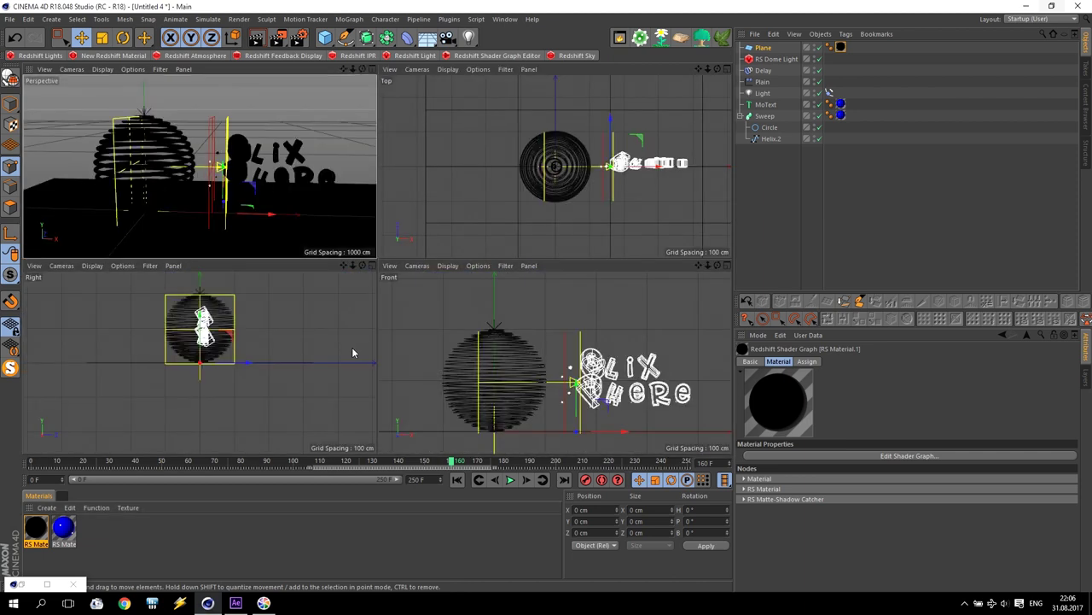
left_click(764, 116)
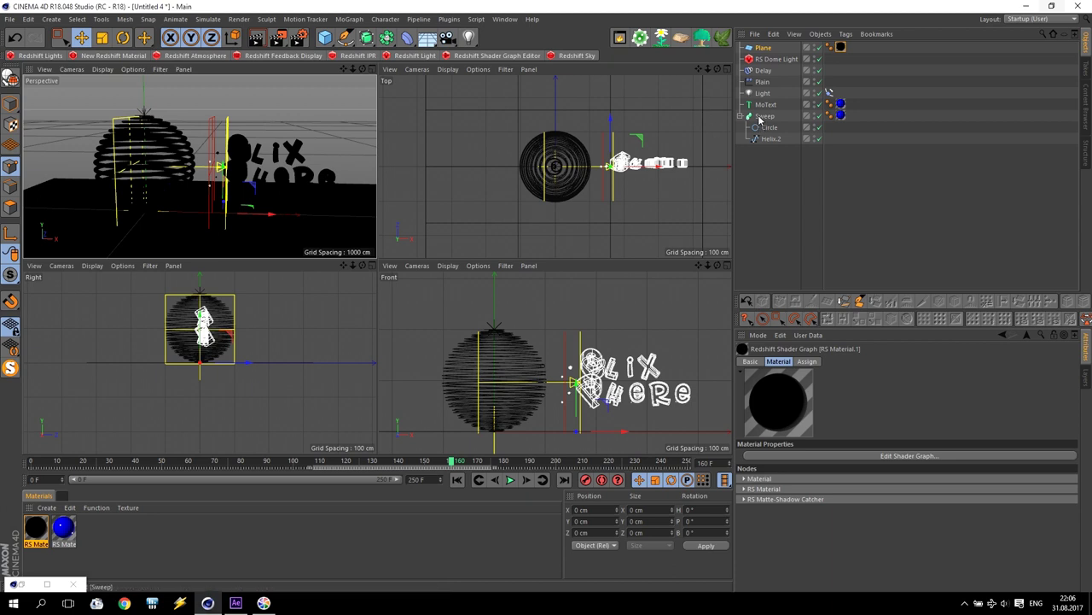
left_click_drag(499, 389, 499, 373)
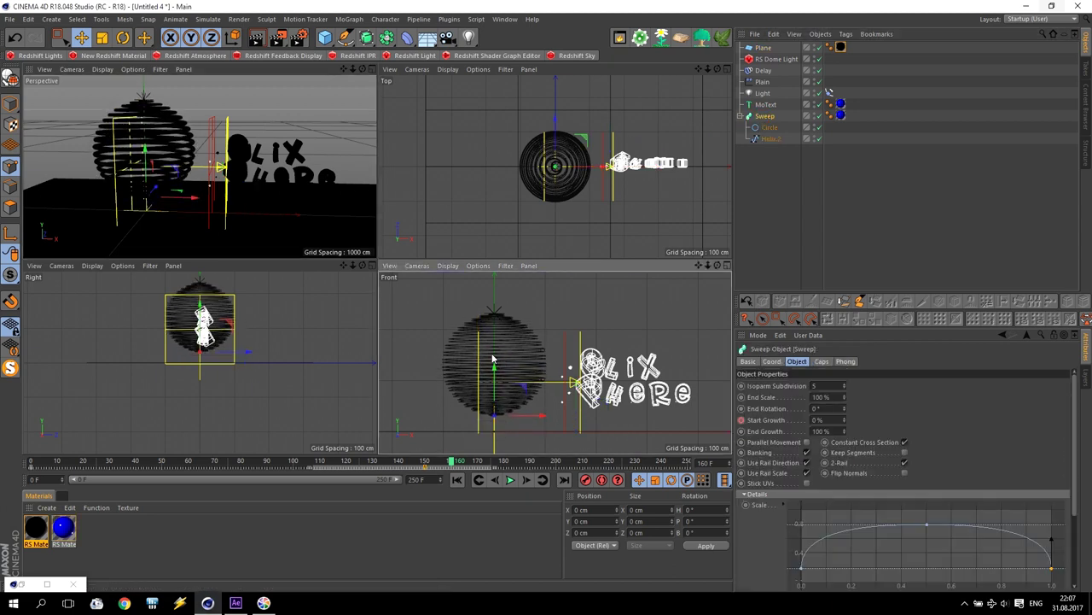
key("r")
left_click_drag(501, 402, 514, 401)
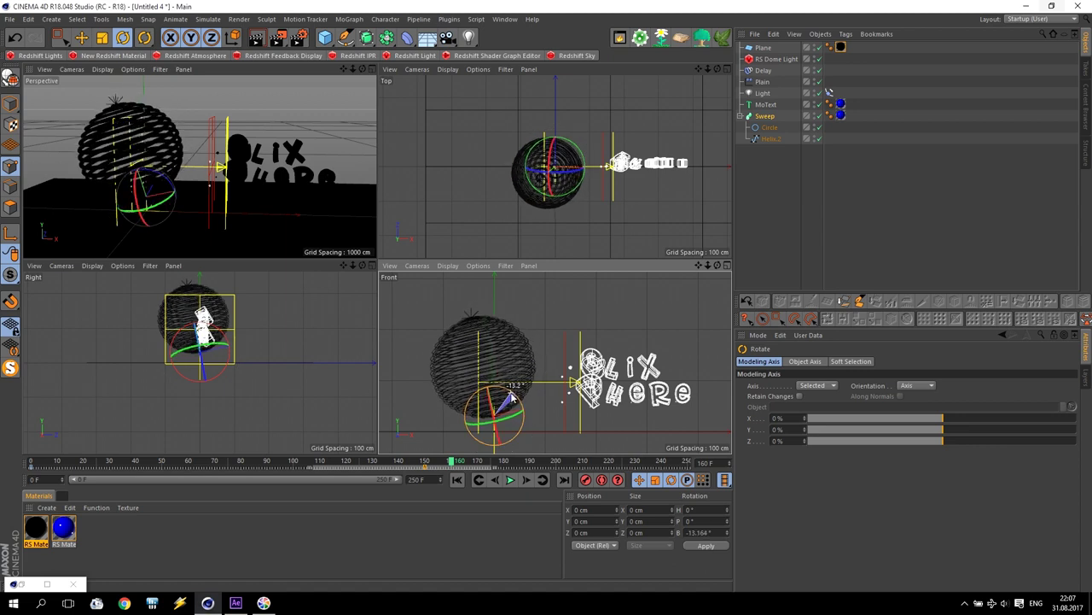
left_click(82, 37)
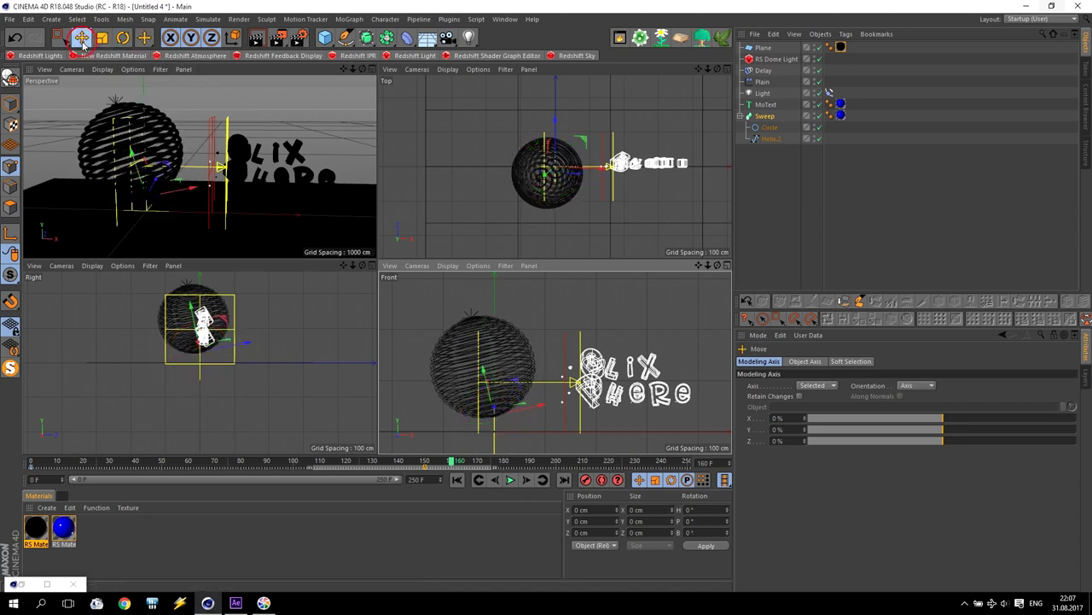
Raise Delay, Plain, Light and MoText about 19 cm, shift them left, and maximise the Perspective view
left_click(763, 70)
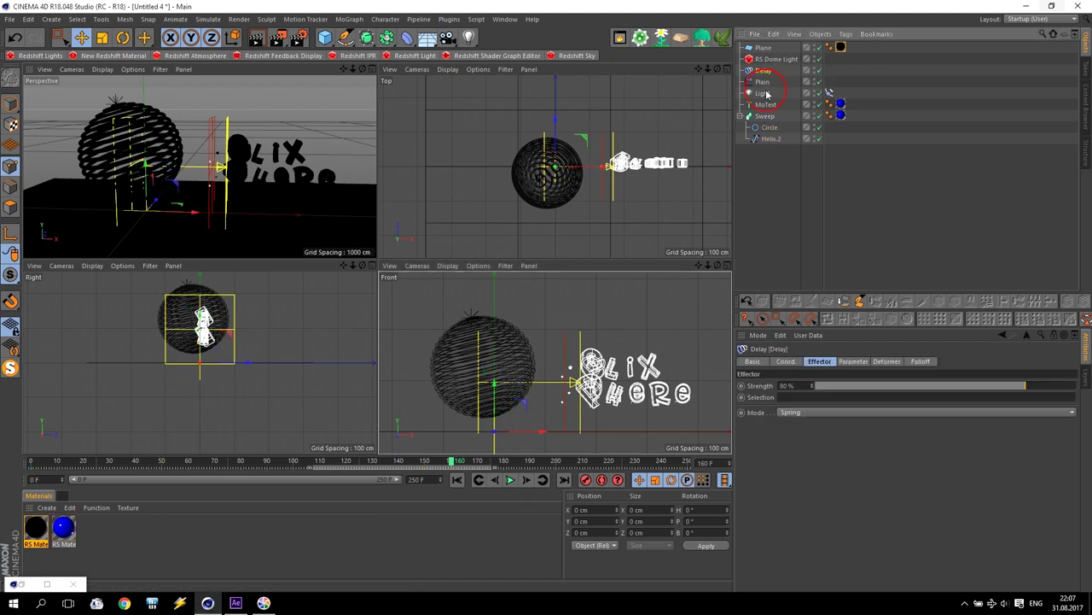
left_click(765, 104, "shift")
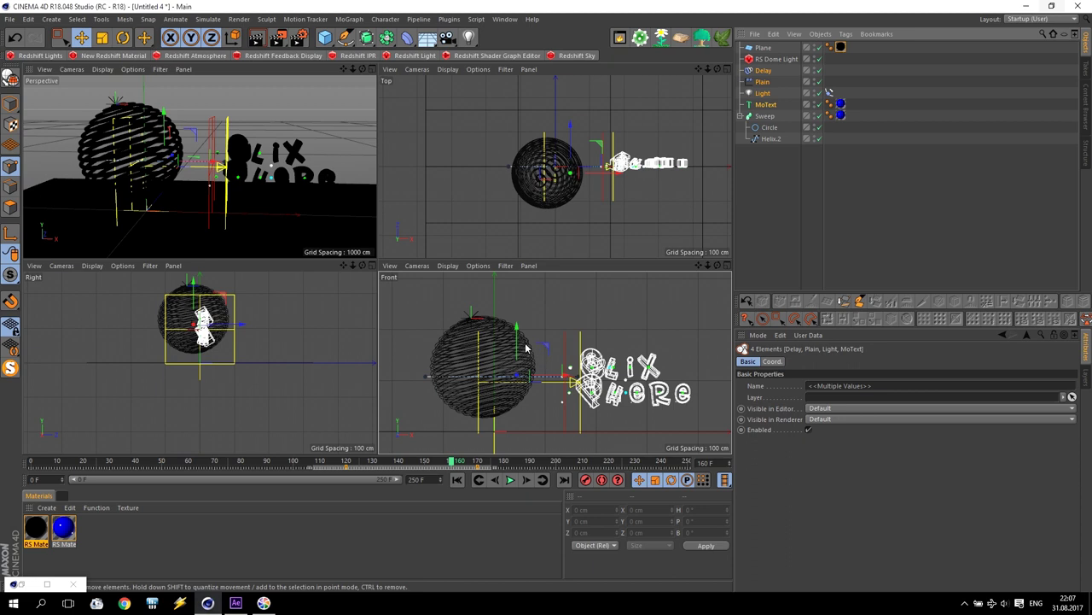
left_click_drag(526, 348, 519, 335)
left_click_drag(519, 333, 521, 332)
left_click_drag(562, 373, 556, 373)
middle_click(277, 195)
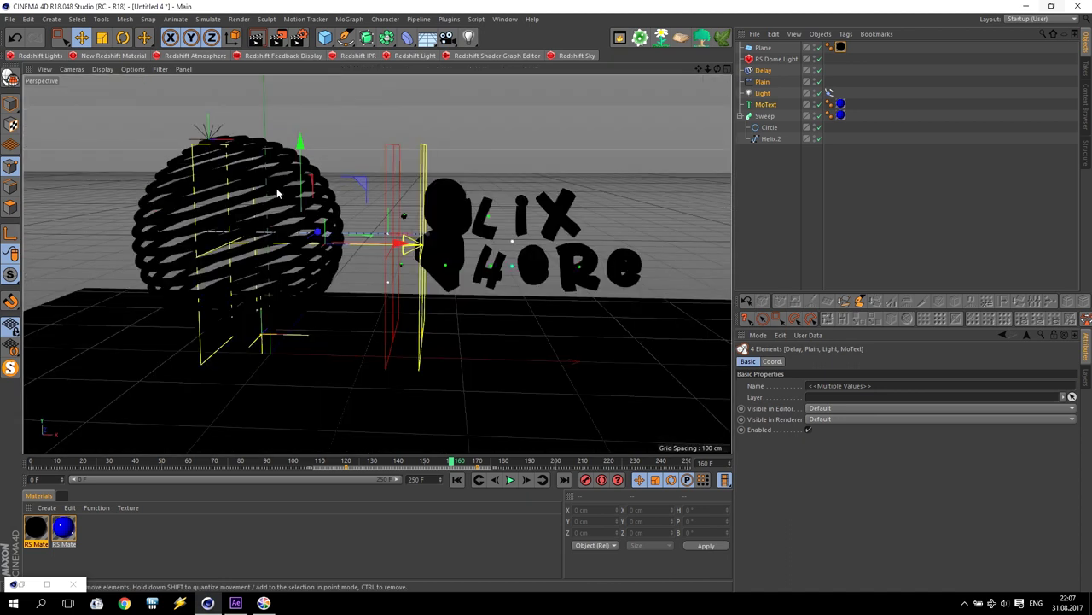
left_click_drag(487, 245, 490, 245, "alt")
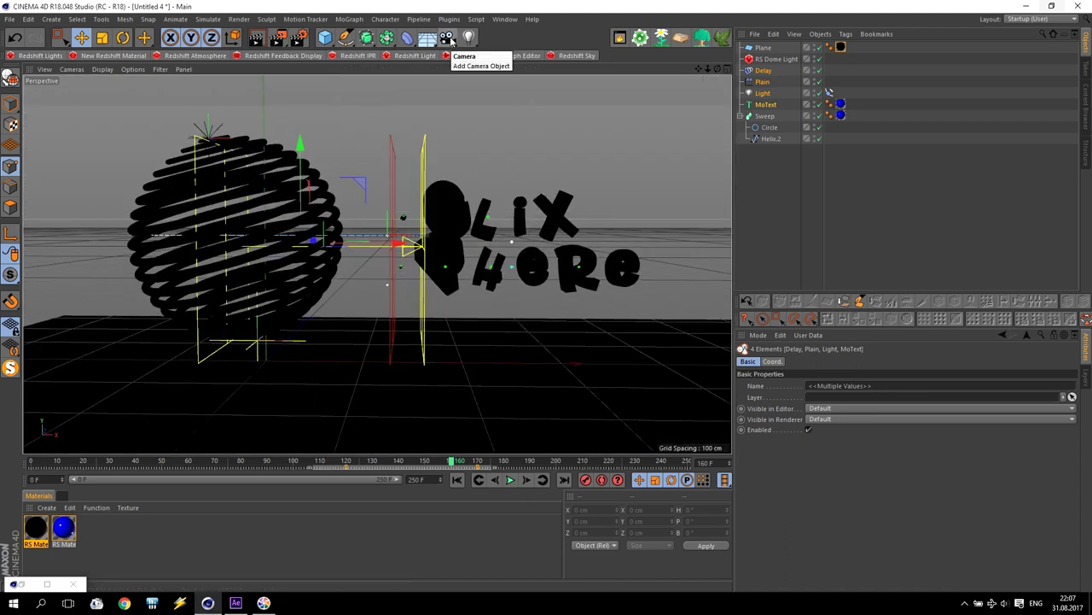
Add a camera and rename it Final
left_click(448, 38)
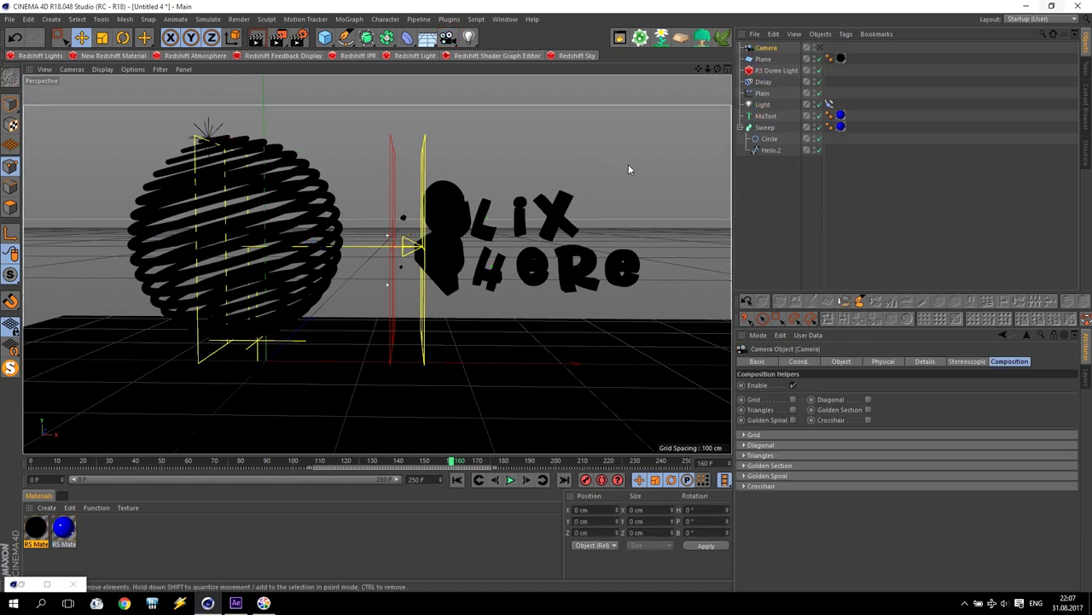
double_click(770, 49)
type("Final")
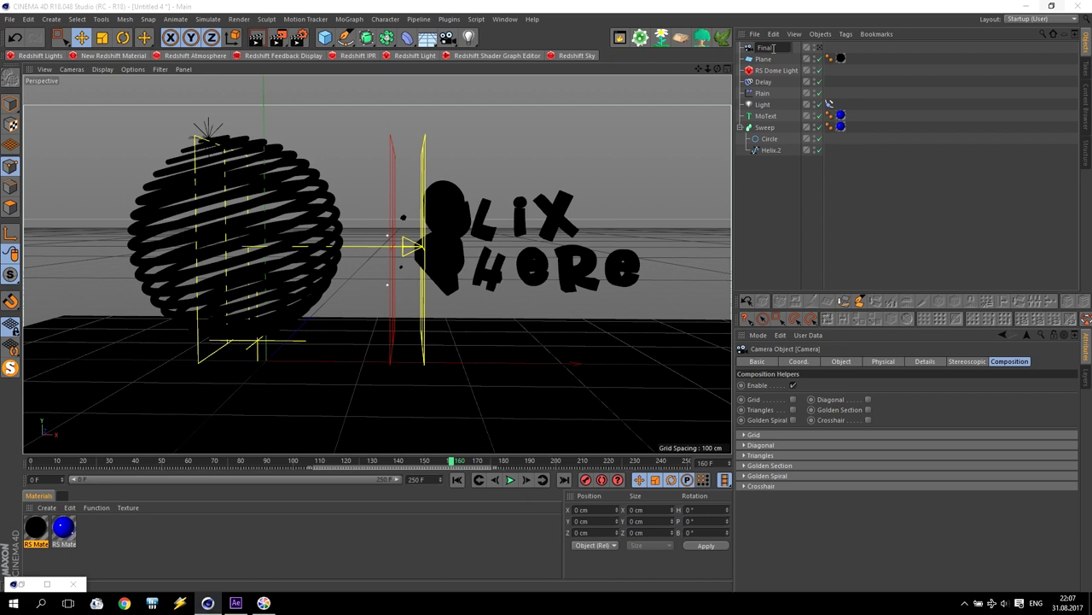
key("Return")
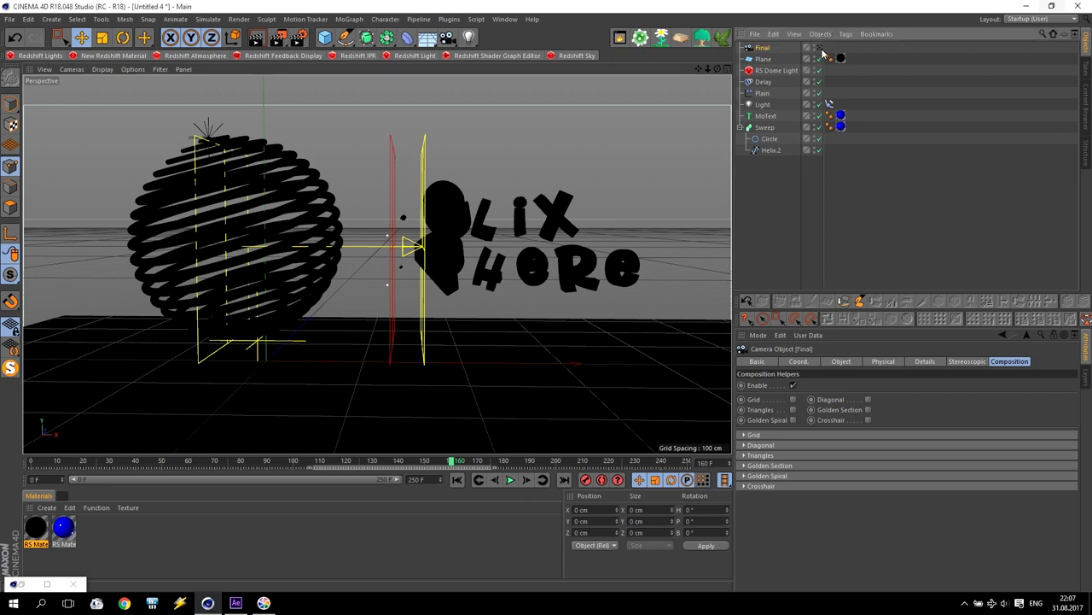
Set the Final camera's heading and pitch rotation to 0
left_click(799, 362)
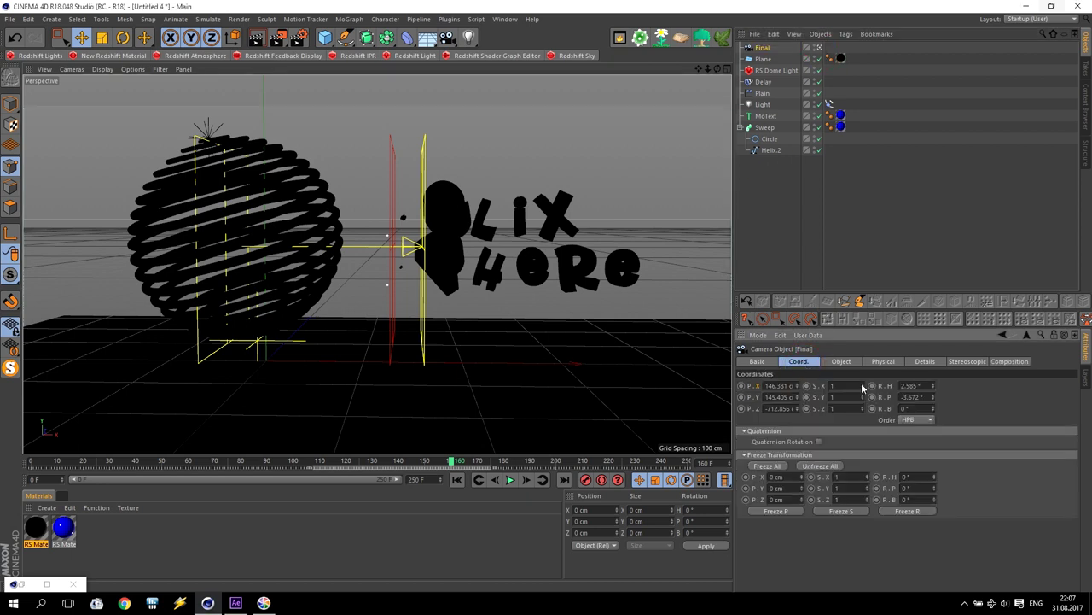
type("0")
key("Return")
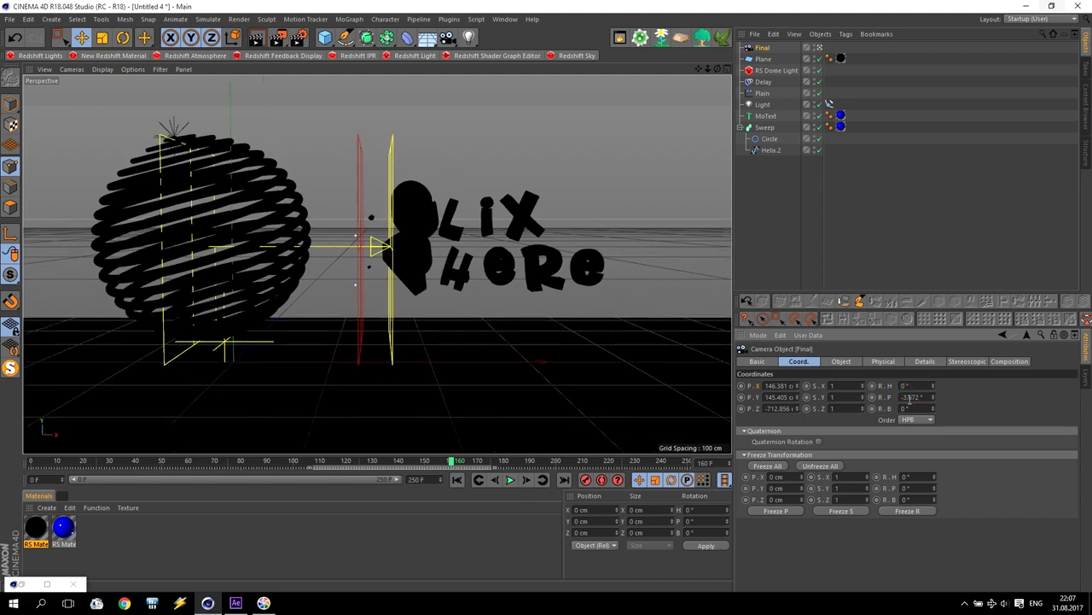
left_click(909, 397)
type("0")
key("Return")
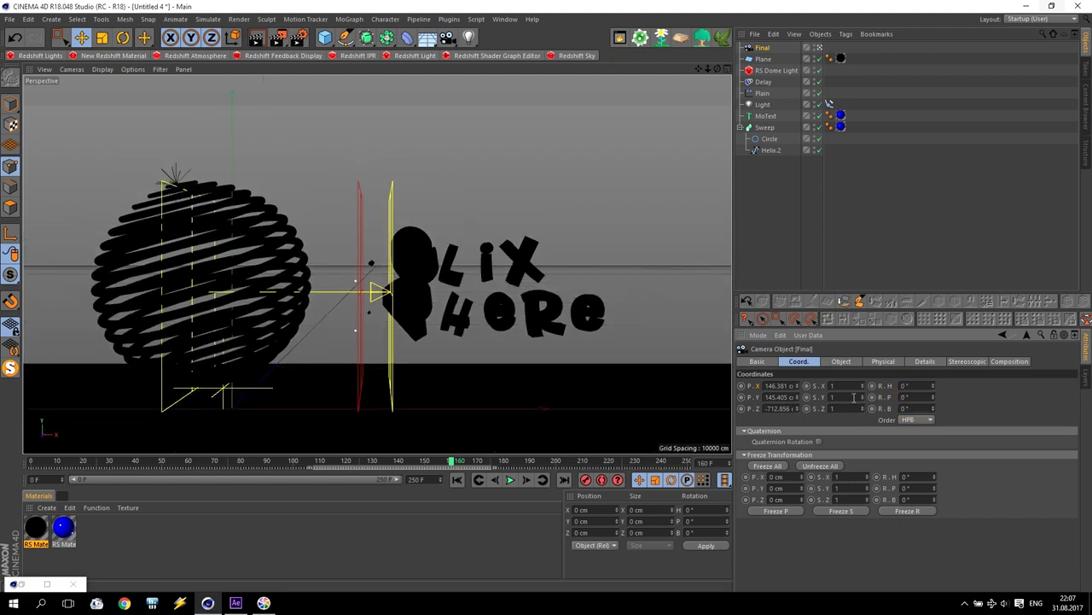
Position the camera at about X 132, Y 111 cm, checking the framing at the last frame
left_click_drag(795, 397, 796, 429)
left_click_drag(797, 389, 797, 407)
left_click_drag(536, 456, 748, 461)
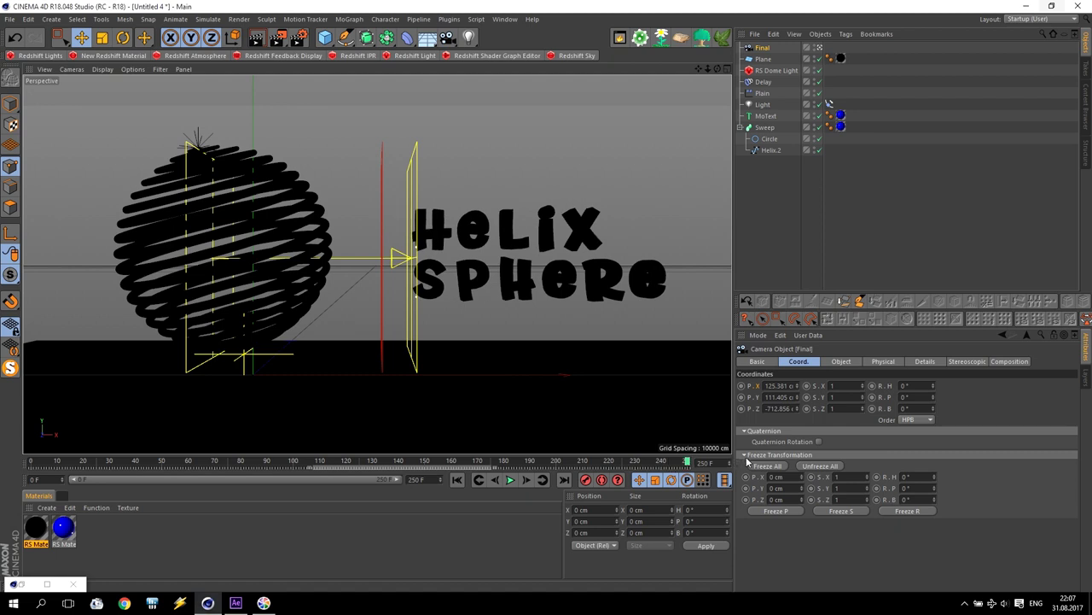
left_click_drag(797, 390, 797, 384)
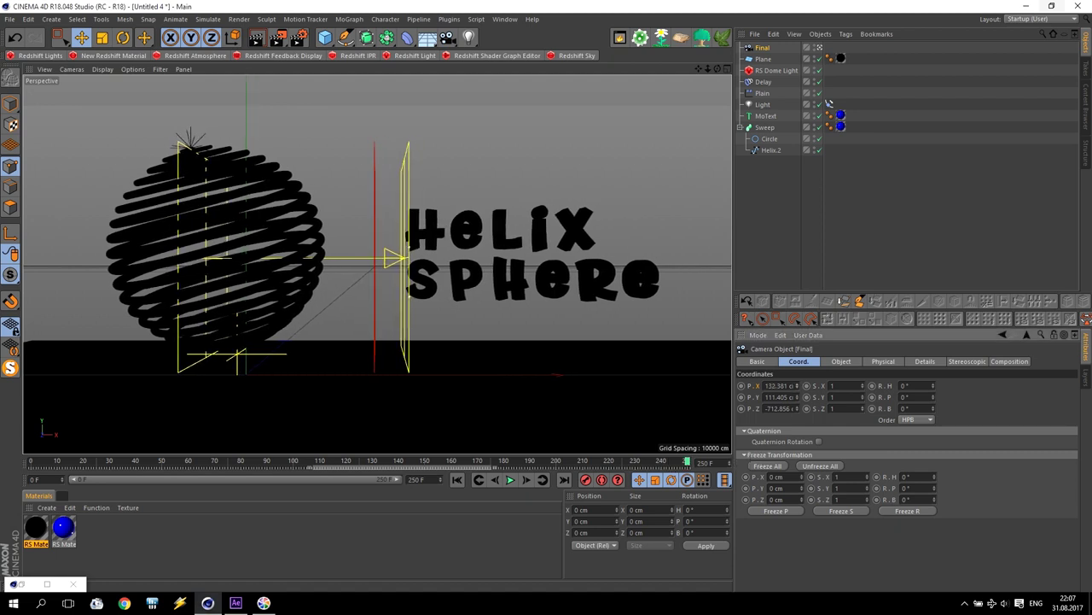
Render a preview, then move the MoText and Plain effector left toward the sphere
left_click(257, 39)
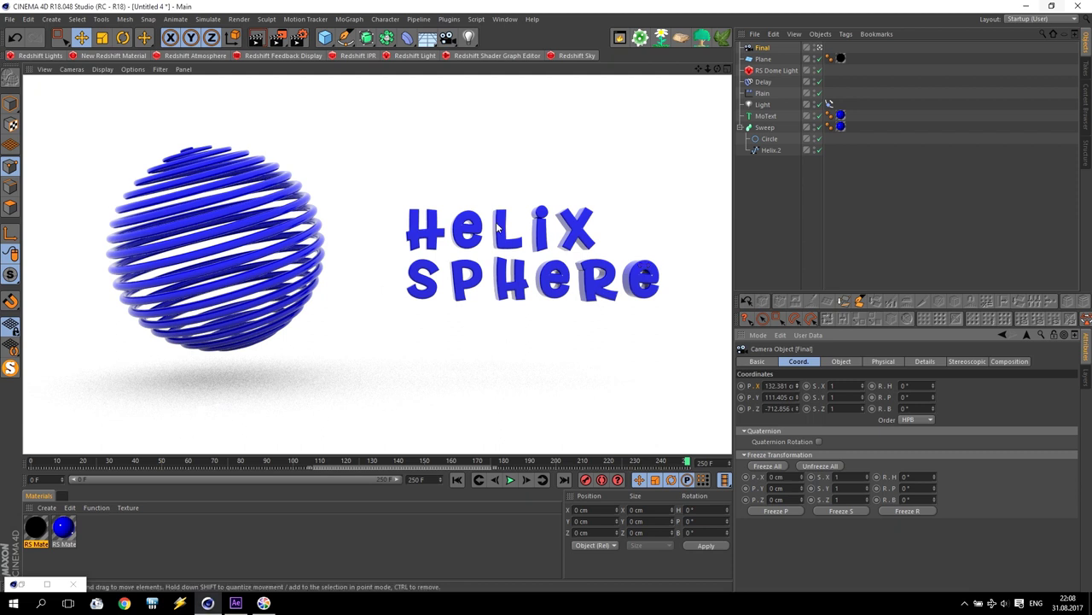
left_click(766, 117)
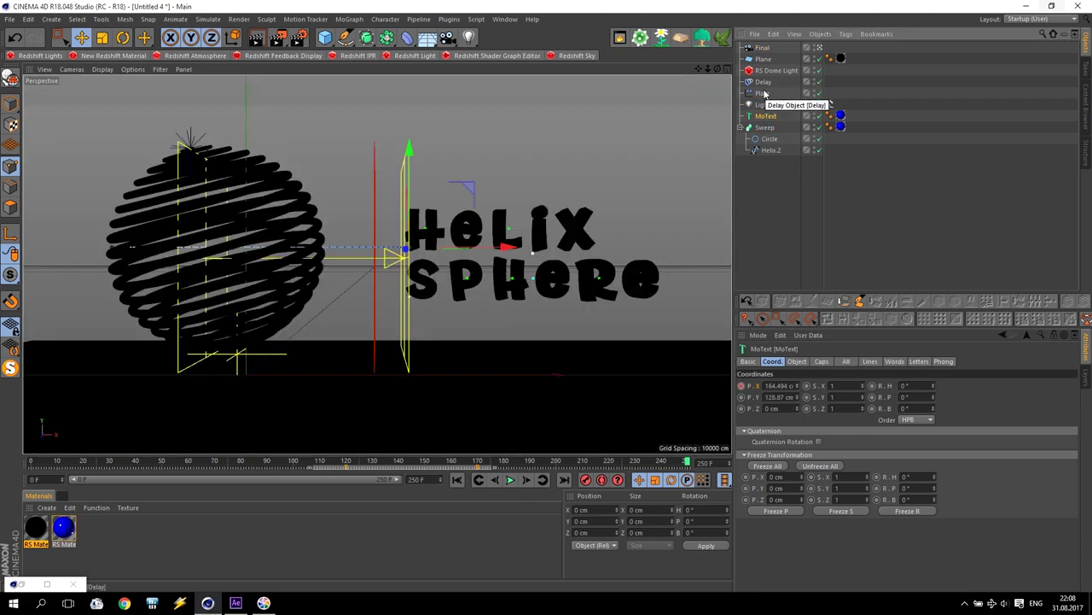
left_click(762, 93, "ctrl")
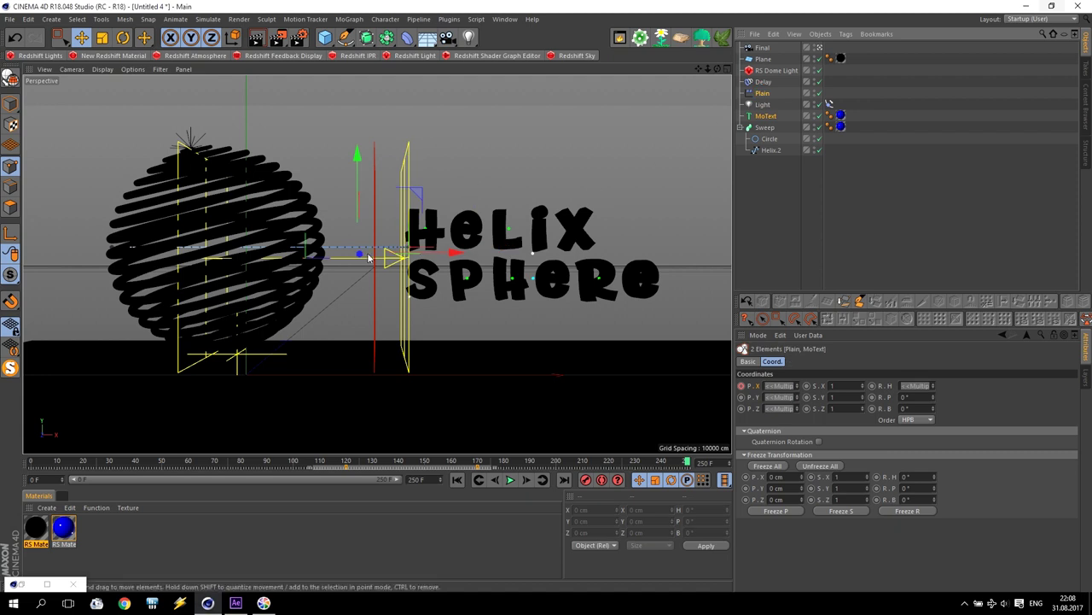
left_click_drag(451, 254, 418, 254)
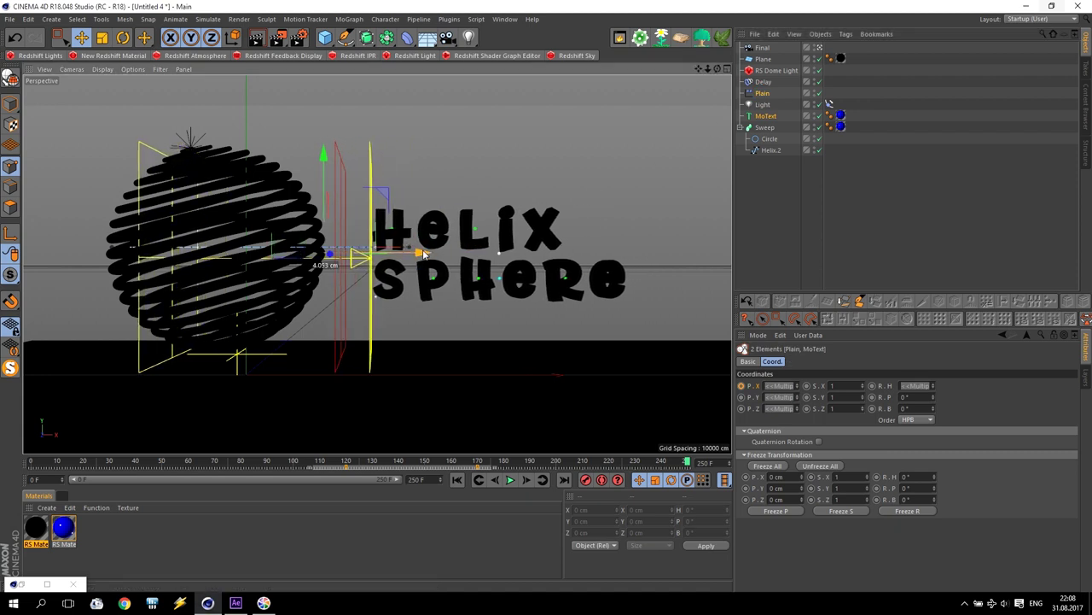
Reframe the Final camera to about X 111, Y 121 cm, checking with a test render
left_click(761, 49)
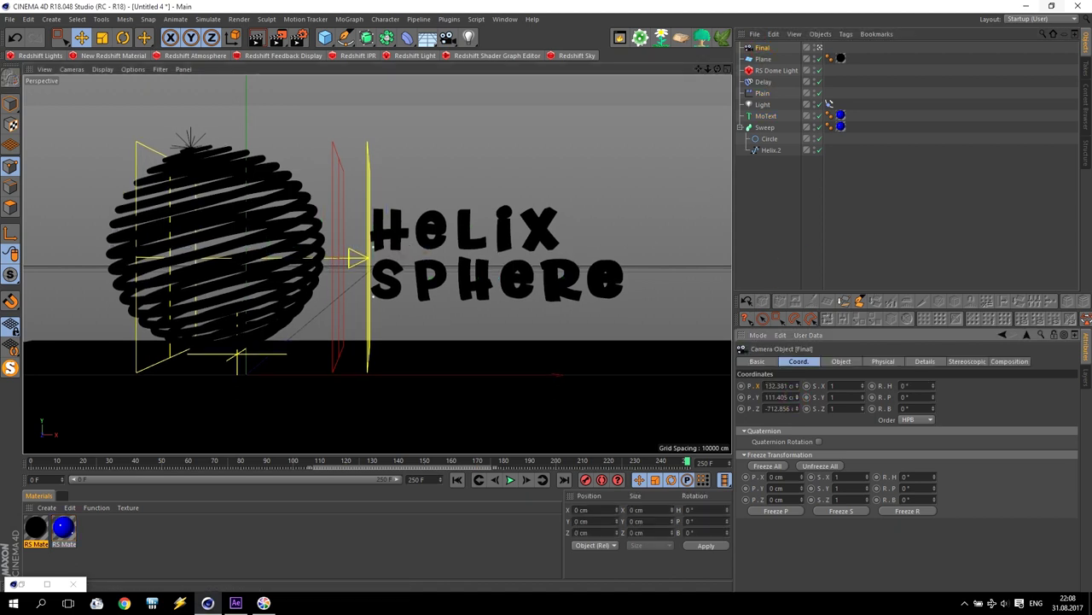
left_click_drag(797, 391, 778, 391)
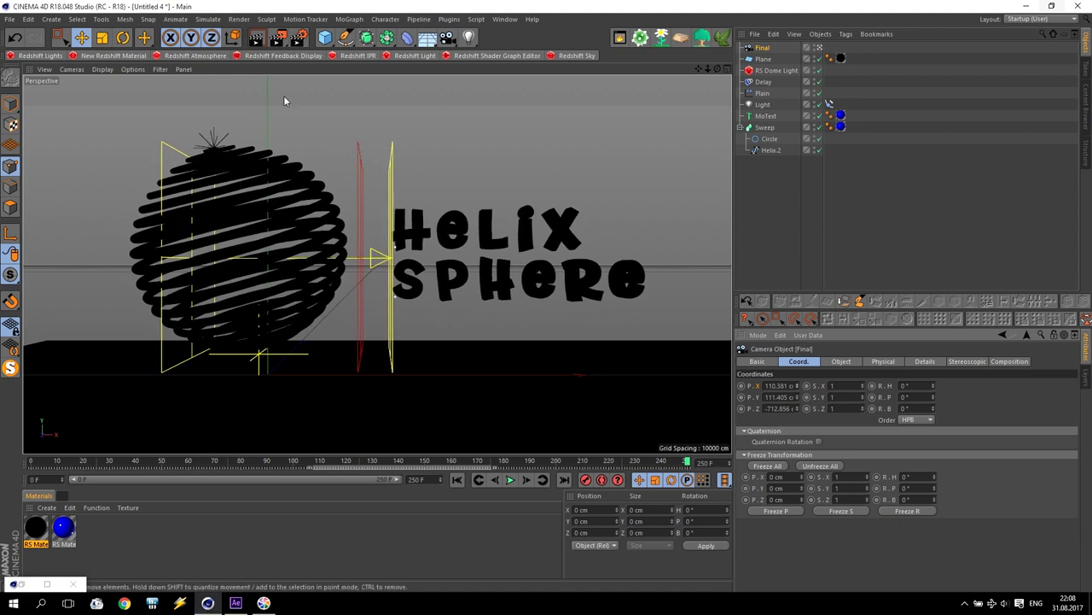
left_click(258, 39)
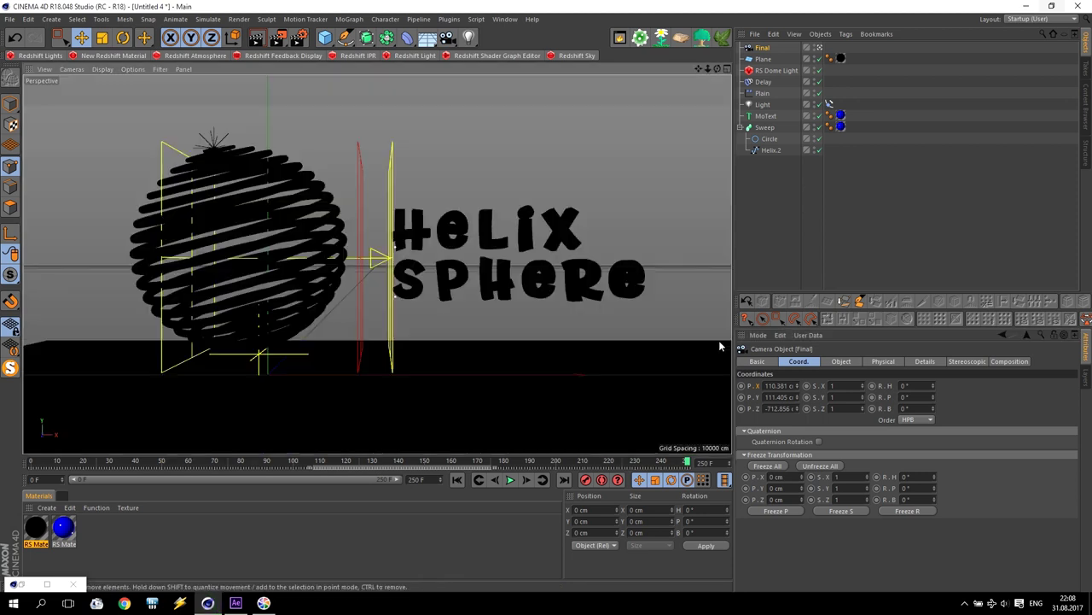
left_click(799, 400)
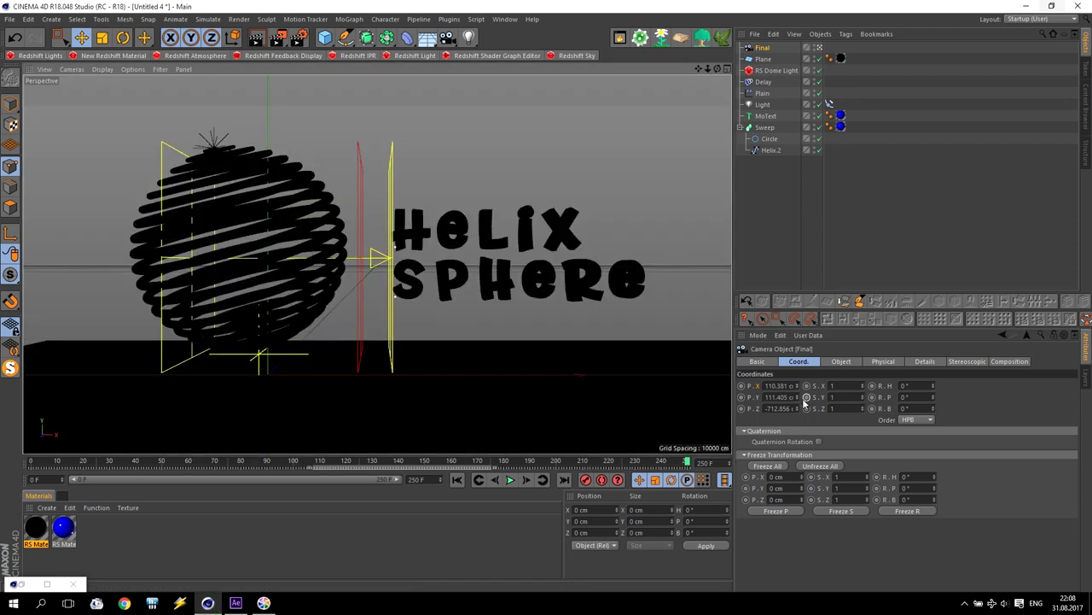
left_click_drag(799, 399, 799, 390)
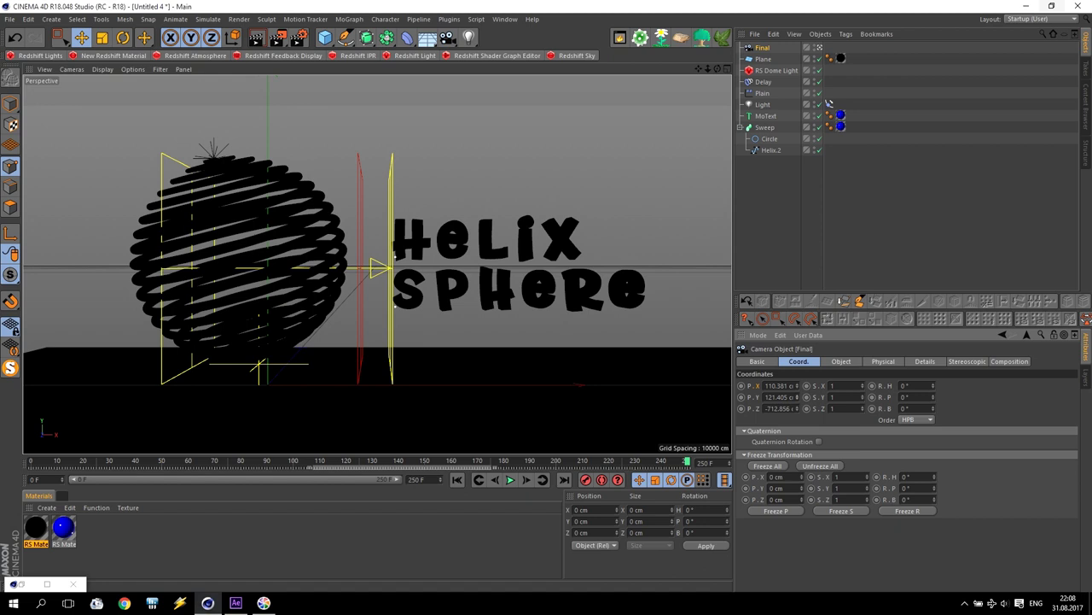
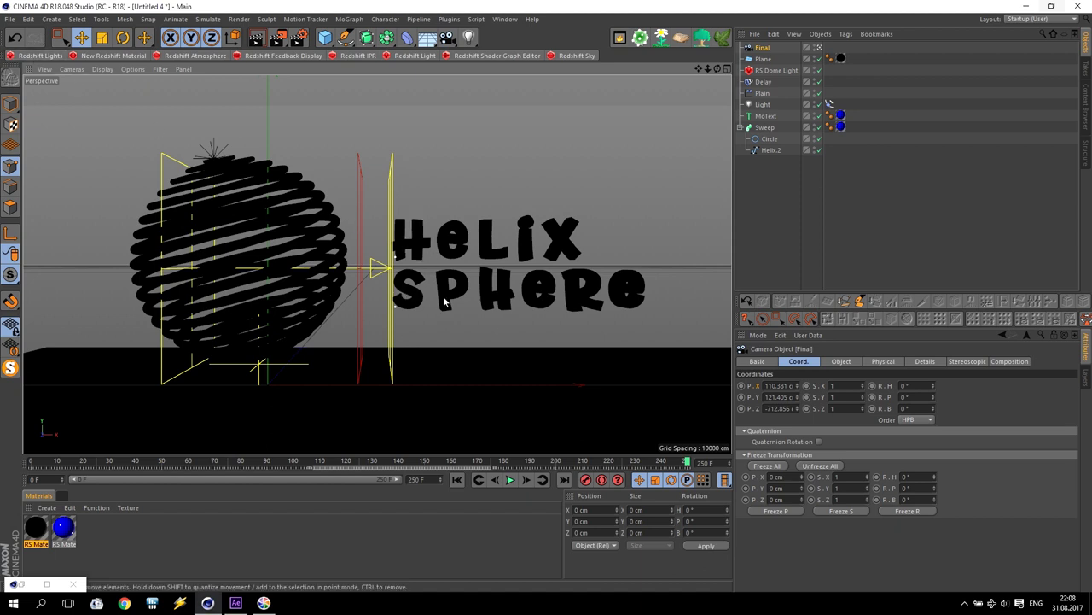
Add a Redshift Area Light and move it to the right of the sphere
left_click(60, 57)
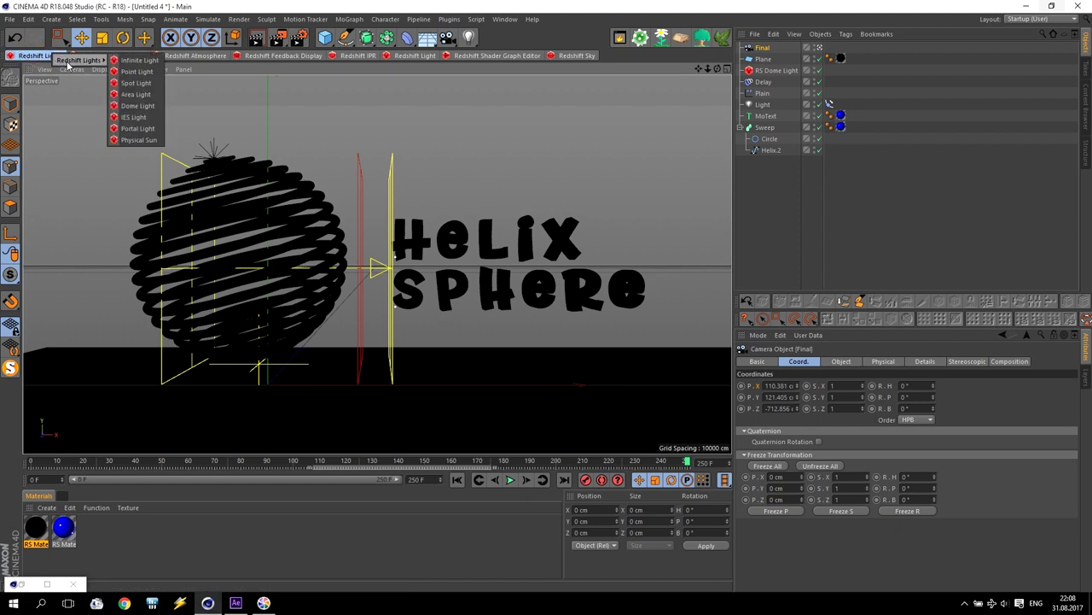
left_click(135, 95)
left_click_drag(359, 385, 495, 386)
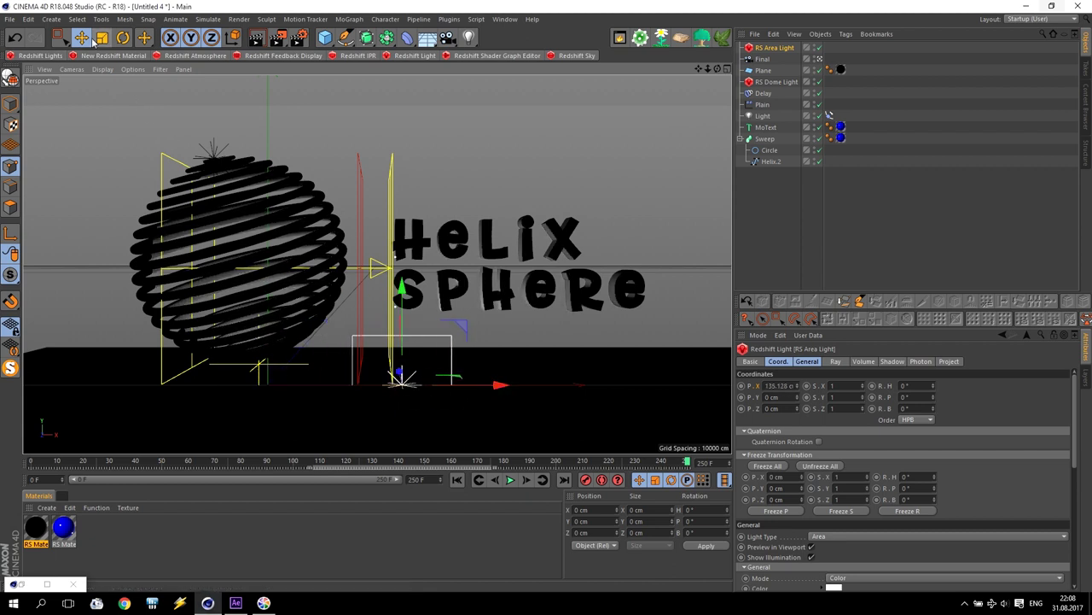
Raise the area light up beside the text, discarding a trial tilt, and show four views
left_click(123, 38)
left_click_drag(439, 394, 312, 389)
key("ctrl+z")
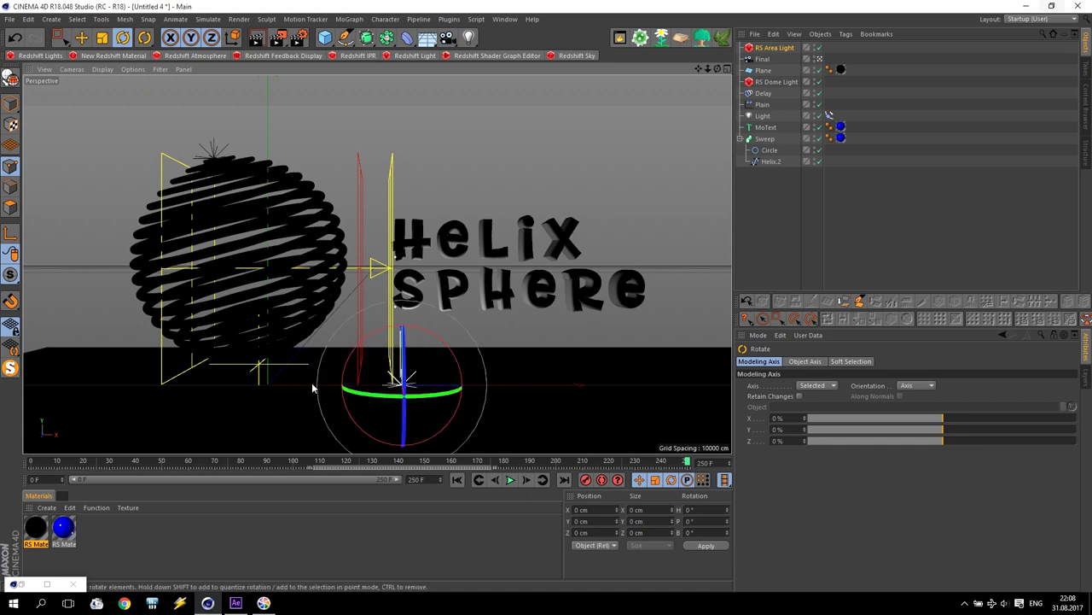
left_click(82, 37)
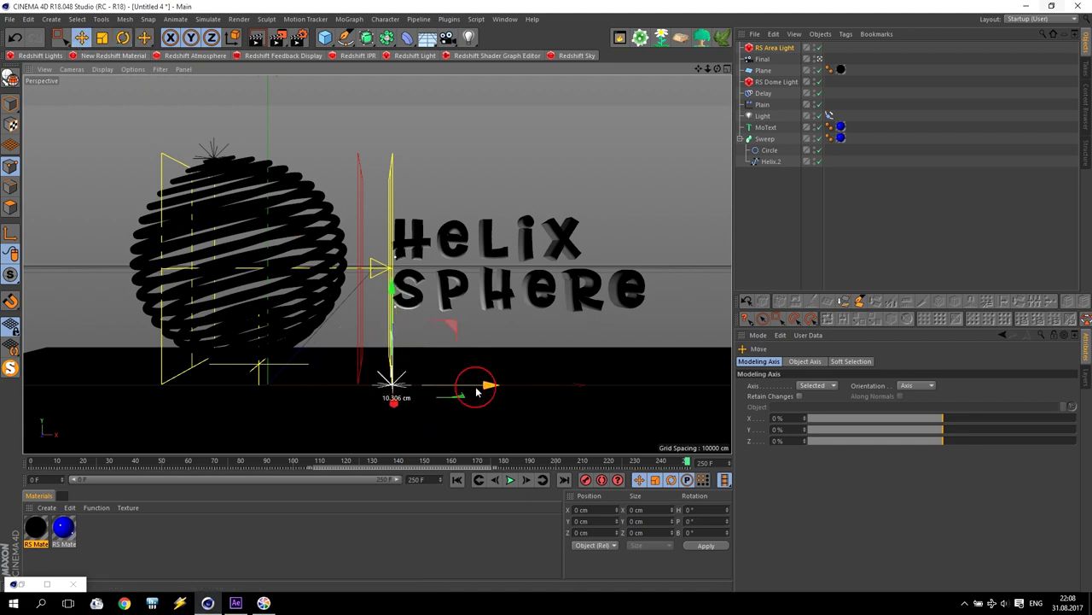
left_click_drag(392, 299, 395, 194)
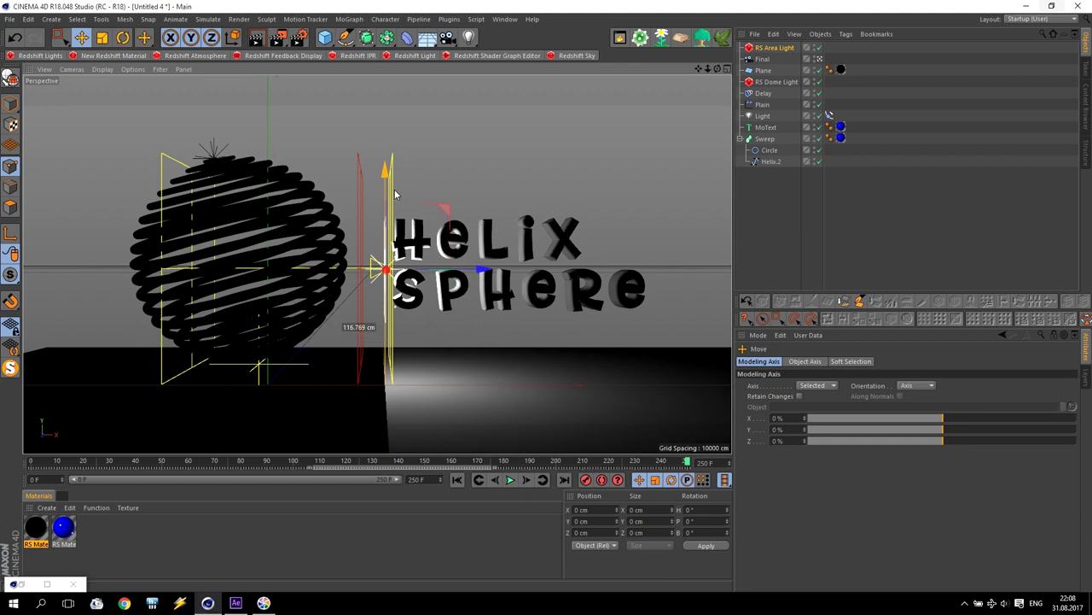
middle_click(577, 220)
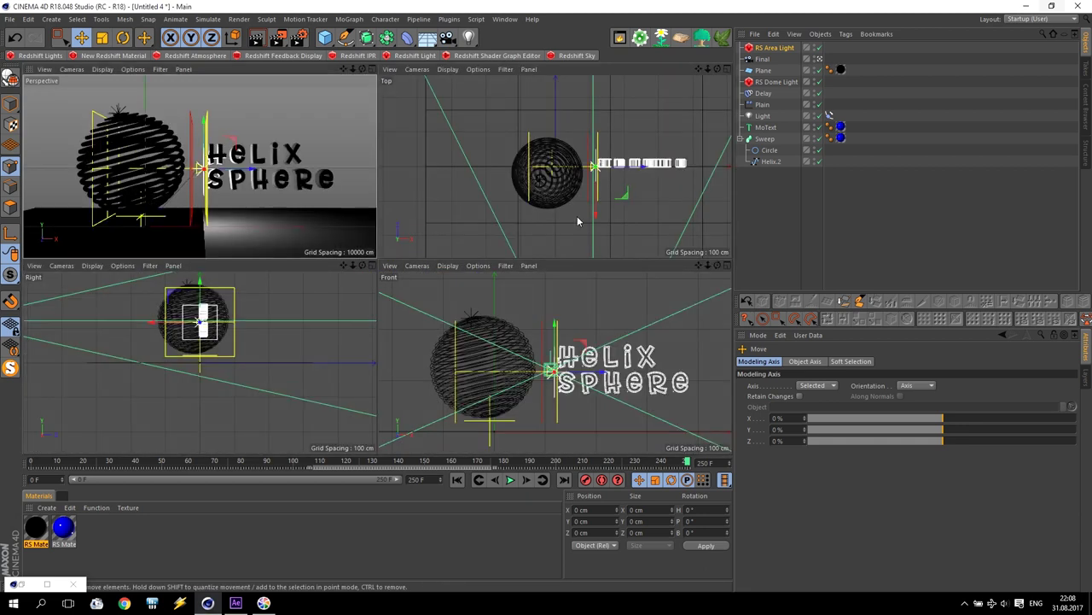
In the enlarged side view, shift the Sweep helix sphere slightly sideways
middle_click(215, 325)
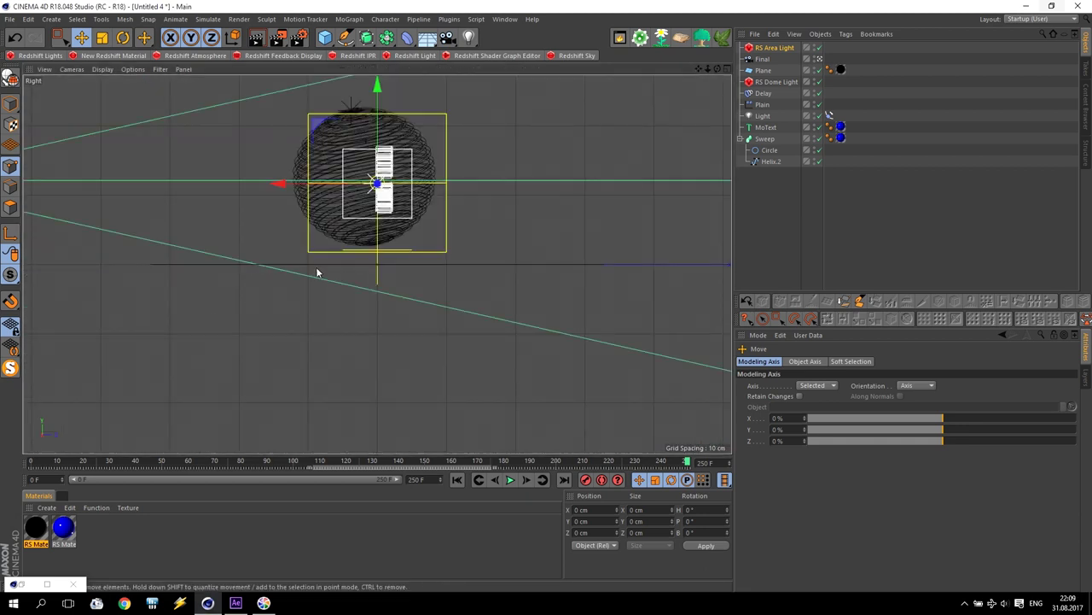
scroll(317, 256, "up", 5)
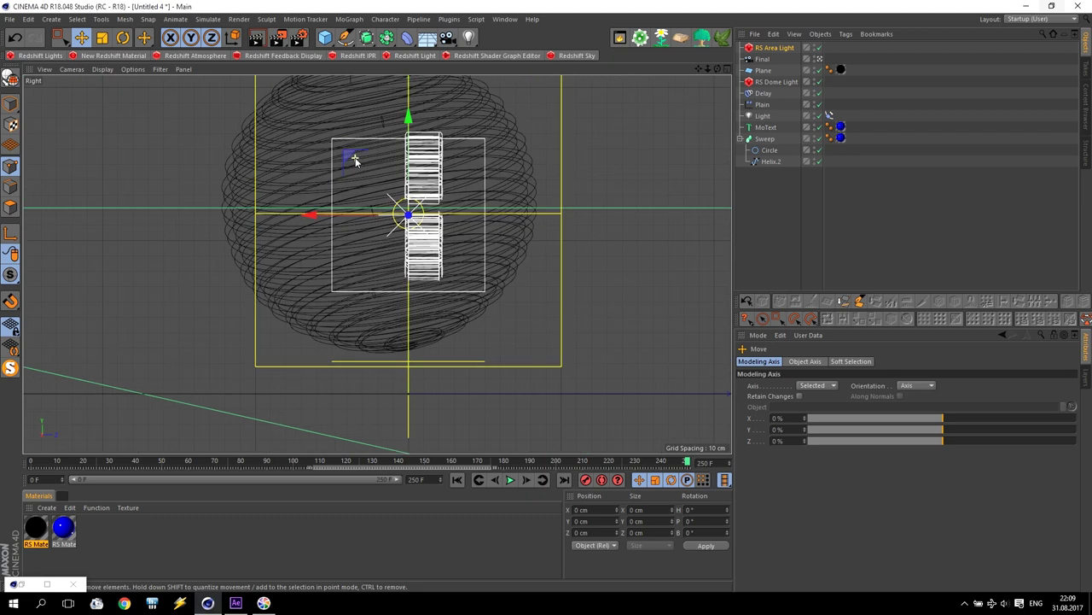
left_click(765, 138)
left_click_drag(455, 276, 495, 276)
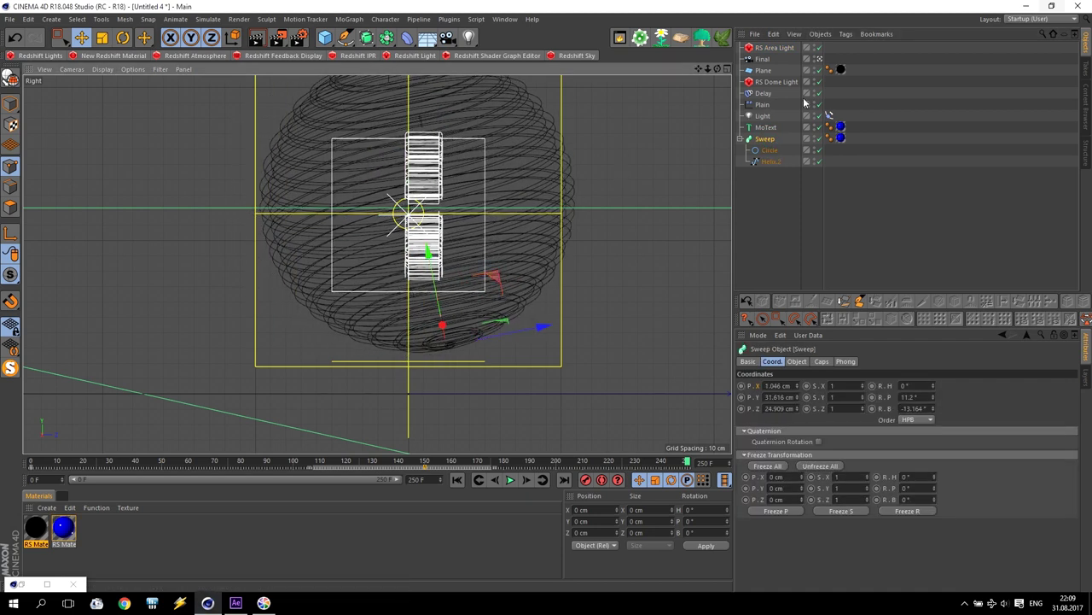
Nudge the RS Area Light and set its Size Y to 164 cm
left_click(773, 48)
left_click_drag(313, 215, 345, 225)
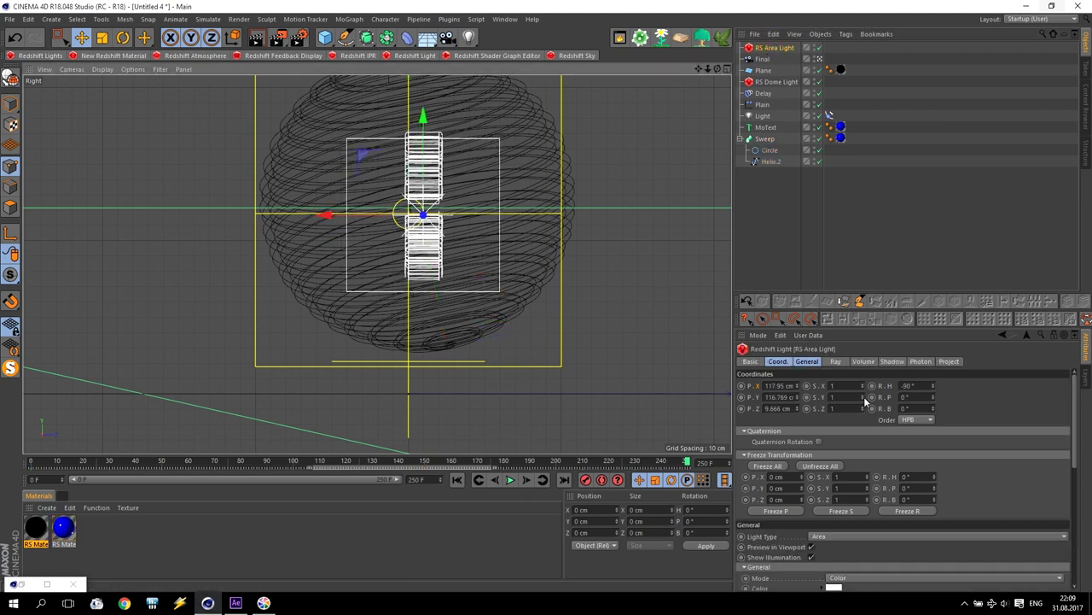
left_click_drag(1075, 433, 1077, 527)
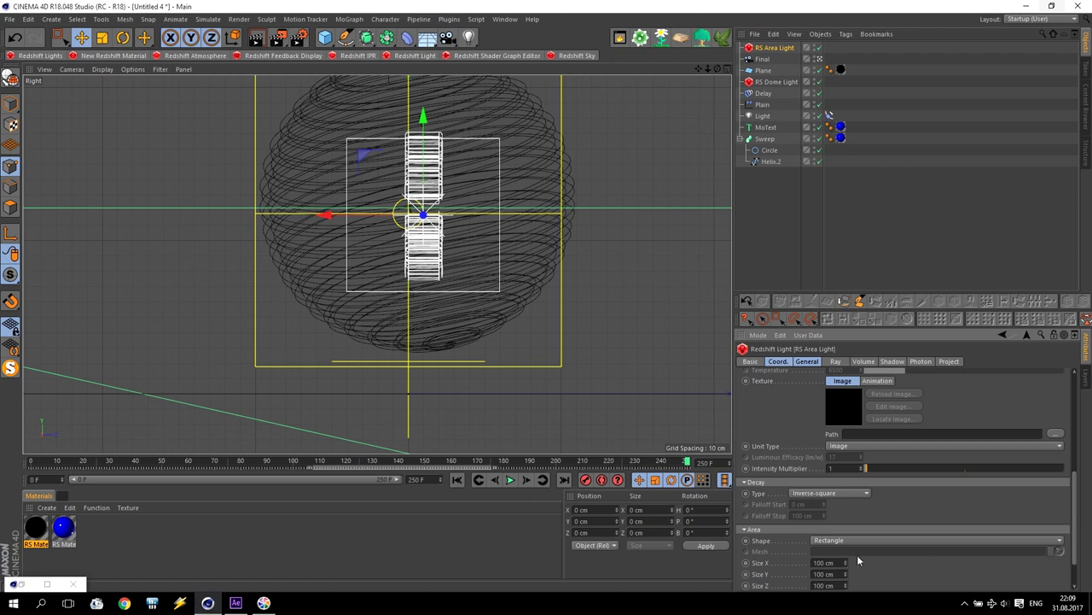
left_click_drag(845, 574, 846, 545)
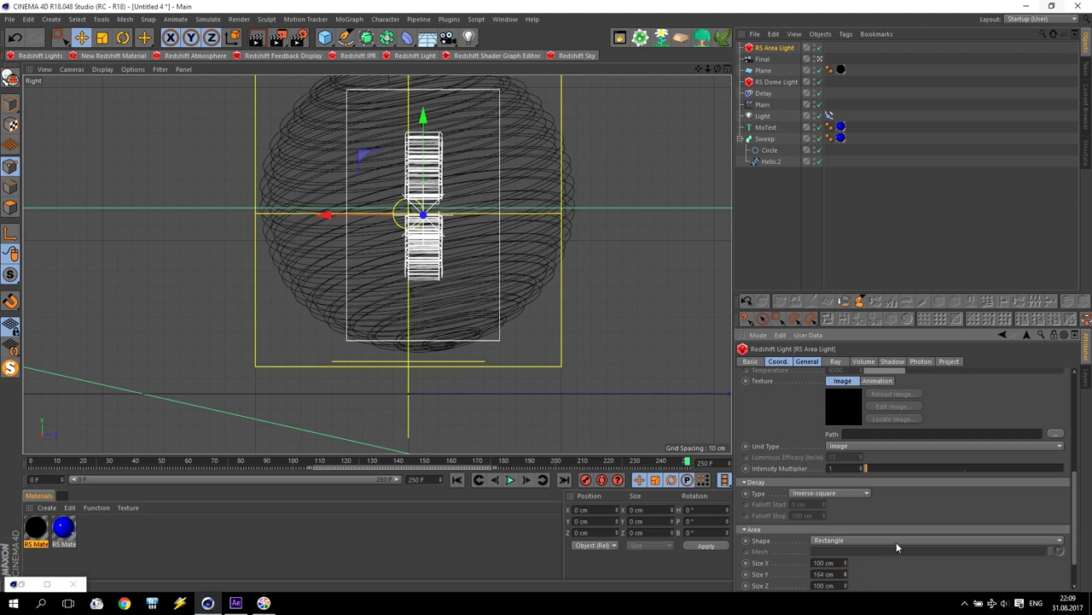
Set the area light's Size X to 80 cm and return to the perspective view
scroll(846, 512, "down", 2)
left_click(846, 516)
left_click_drag(845, 515, 846, 537)
double_click(840, 516)
type("80")
key("Return")
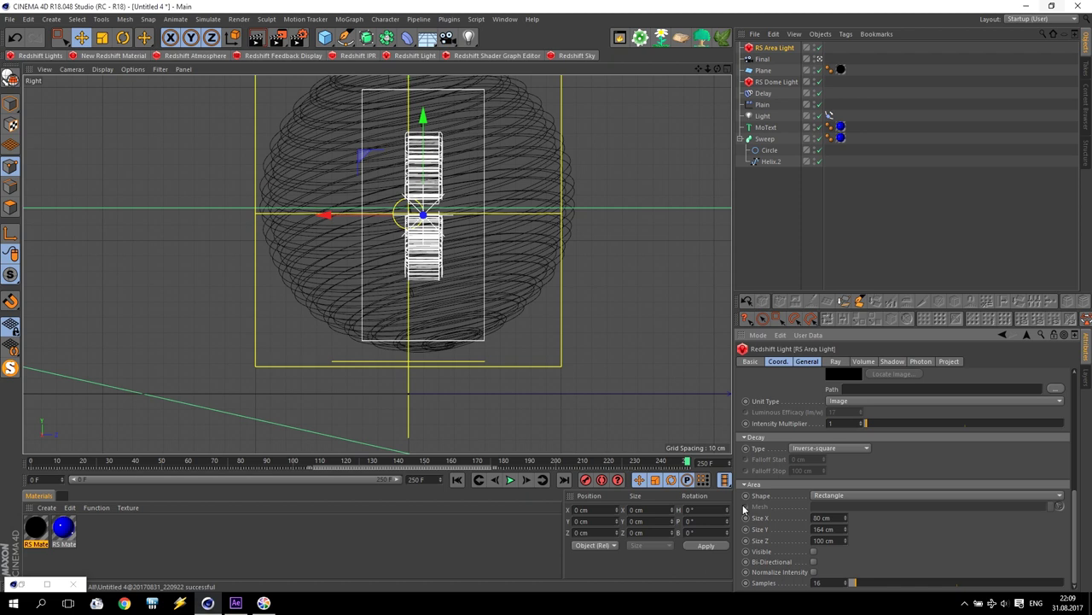
middle_click(470, 240)
middle_click(281, 187)
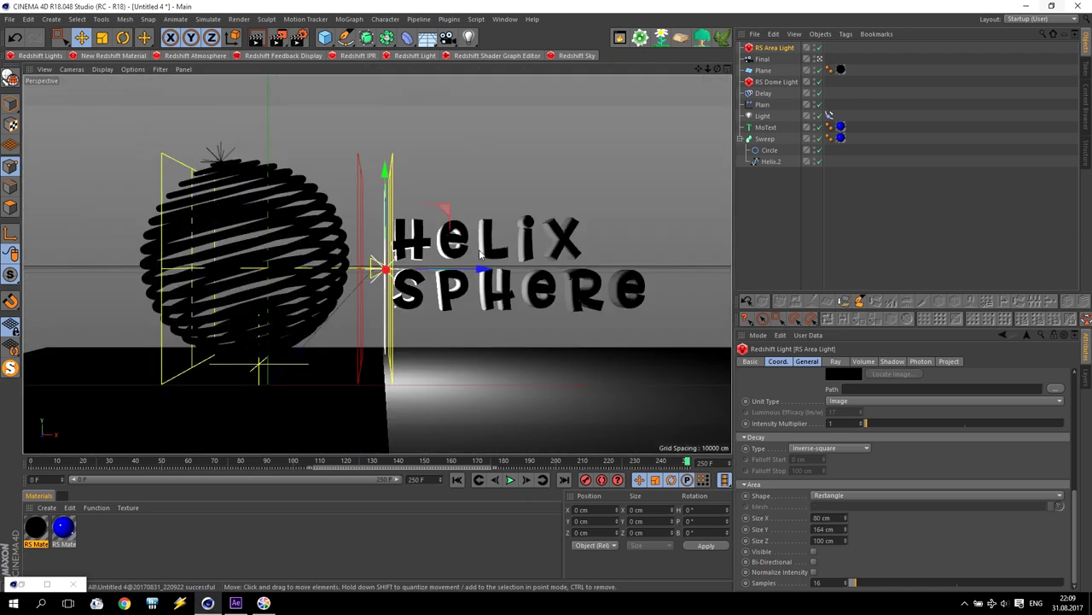
Preview-render the scene and set the area light's Intensity Multiplier to 10
key("ctrl+r")
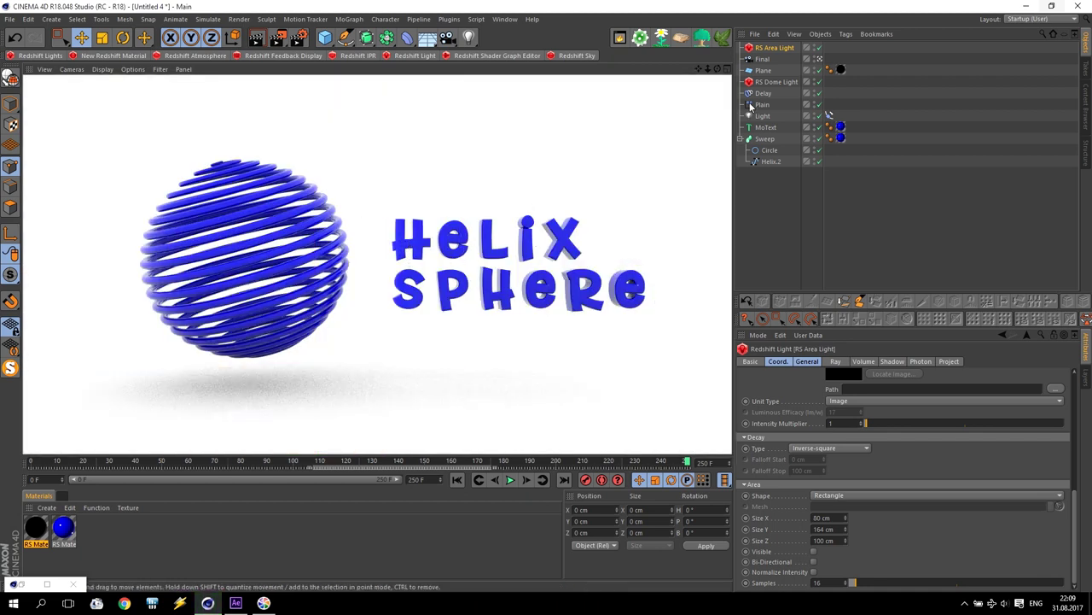
left_click(775, 48)
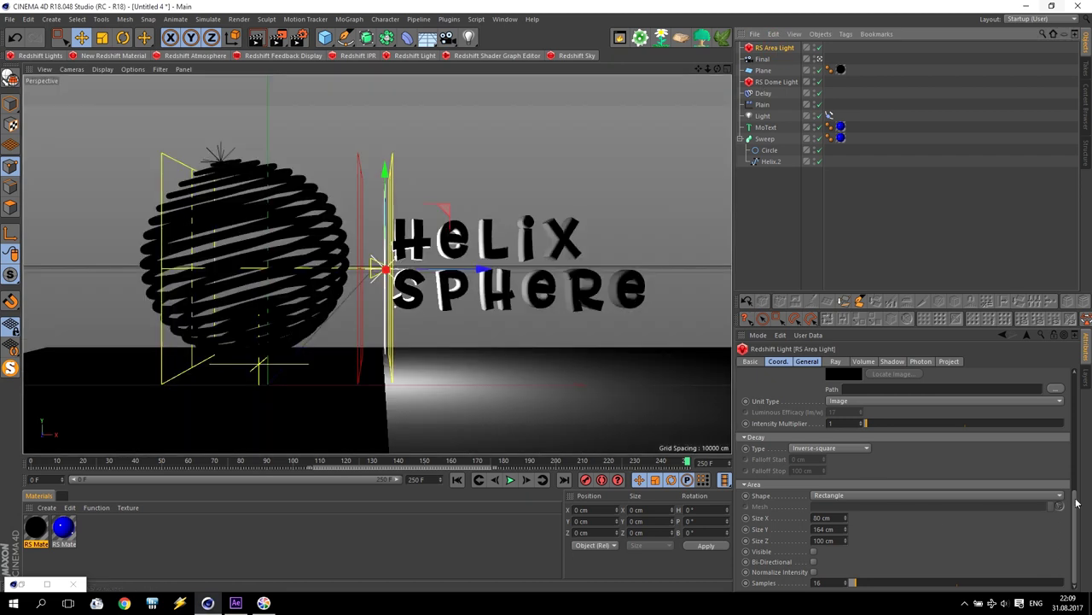
scroll(903, 513, "up", 5)
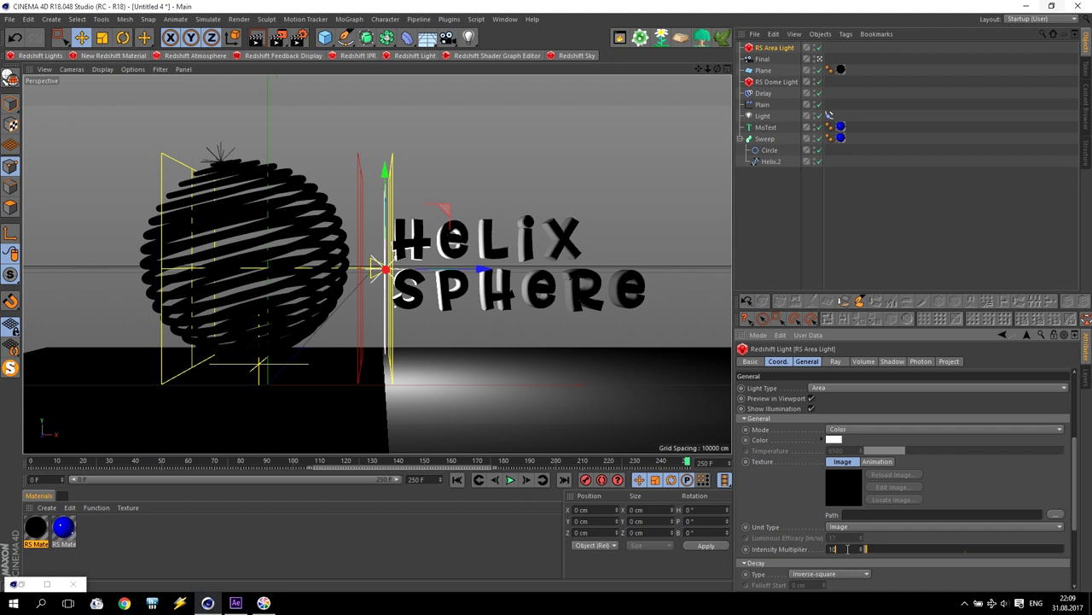
key("Return")
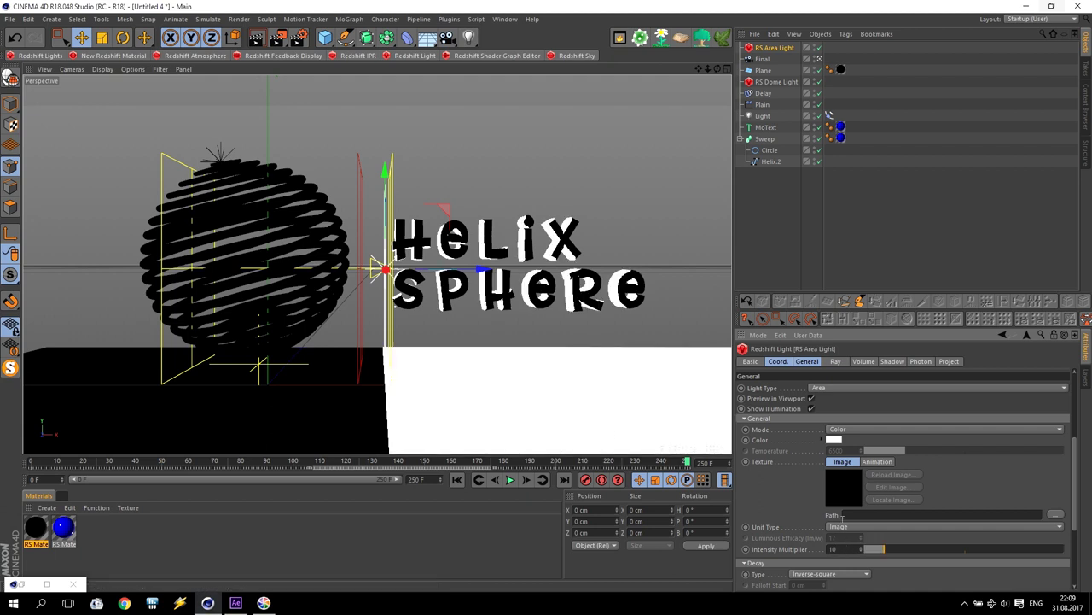
Tint the area light's colour light cyan and bring up the render settings
left_click(834, 438)
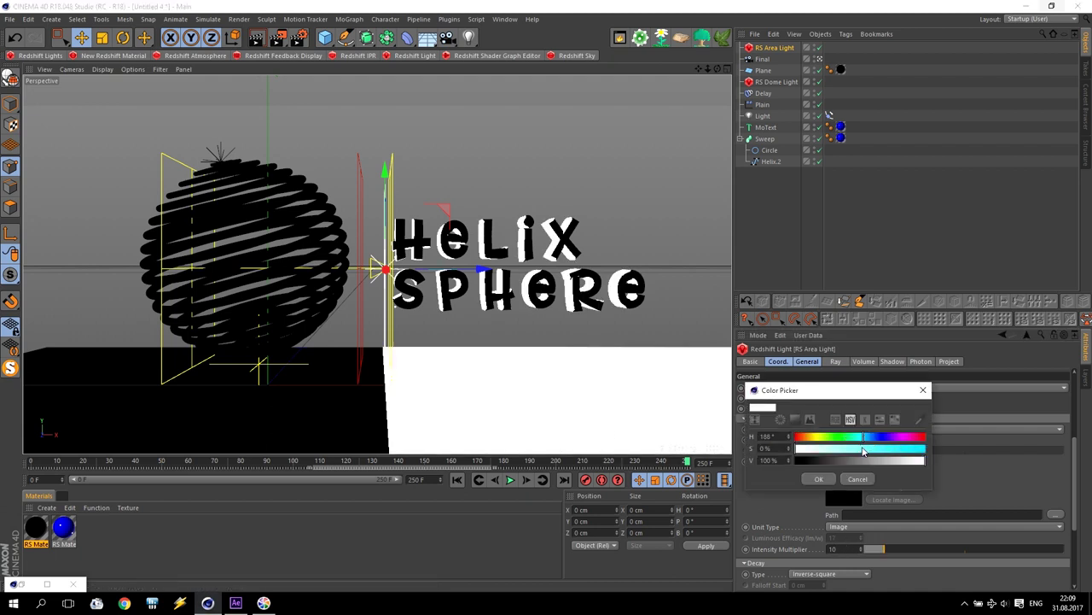
left_click_drag(863, 451, 851, 455)
left_click(821, 477)
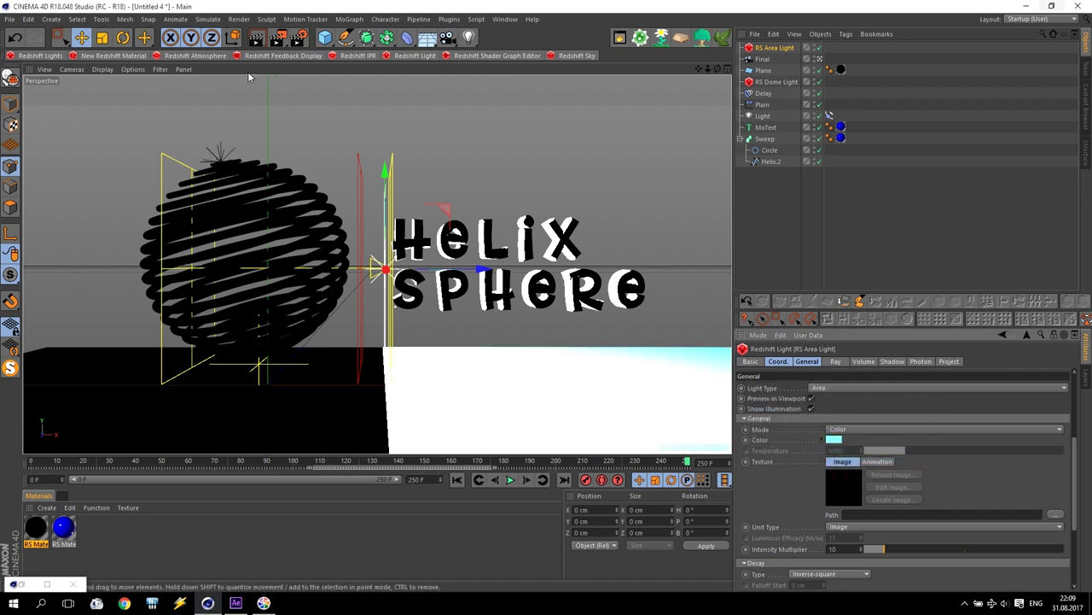
left_click(298, 38)
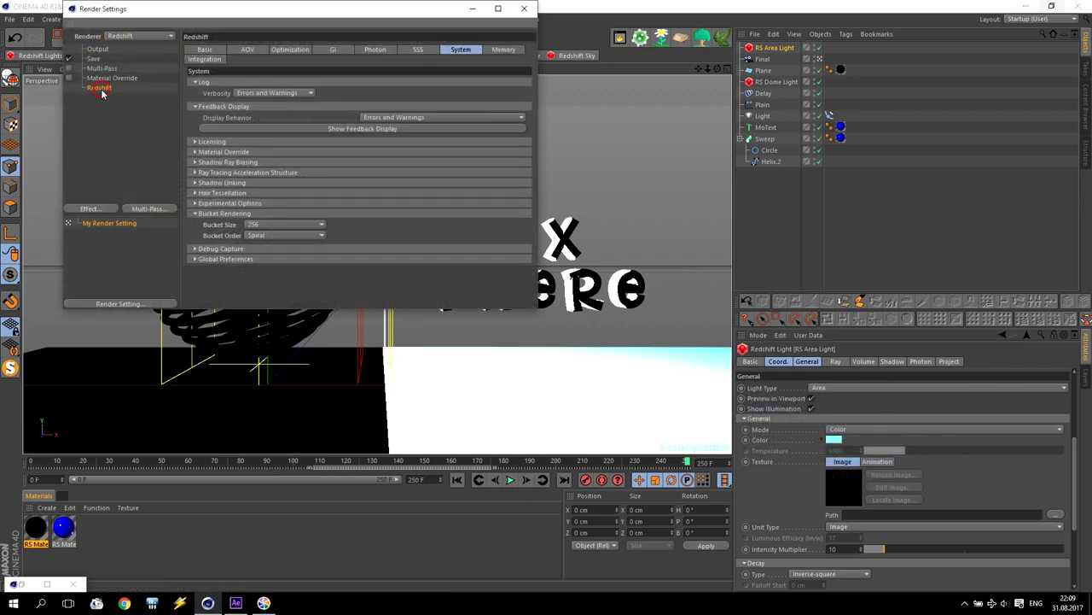
Create a Redshift Atmosphere from the Basic Environment settings and render a preview
left_click(207, 50)
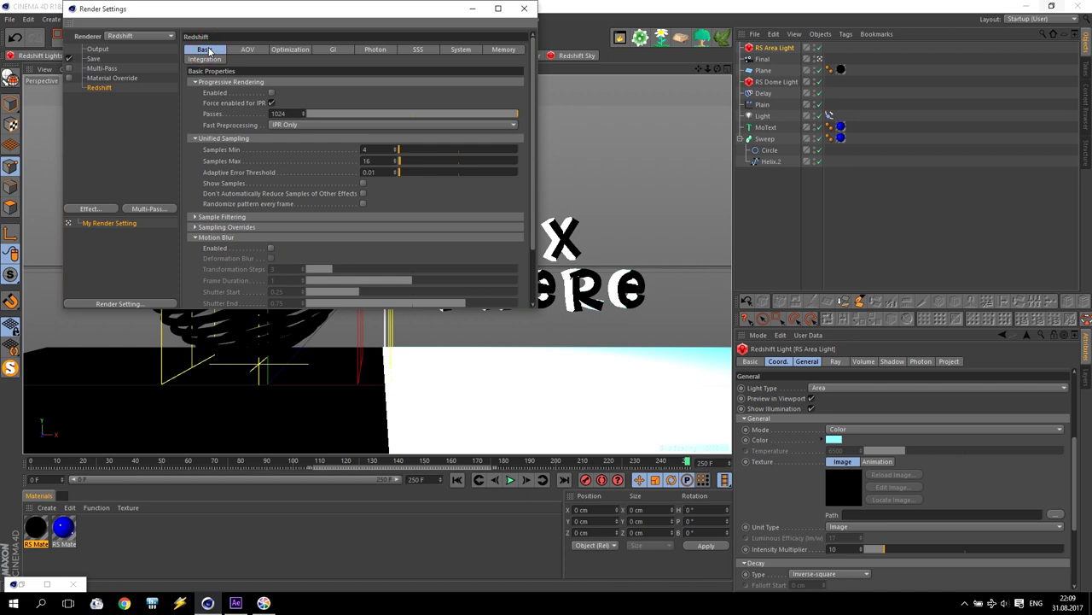
left_click(196, 237)
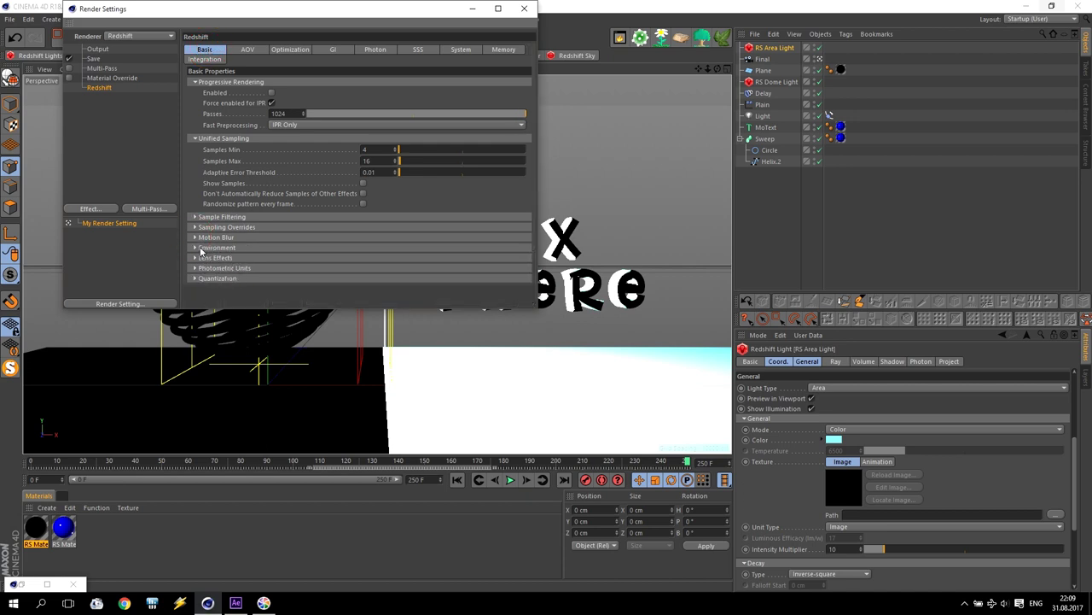
left_click(198, 247)
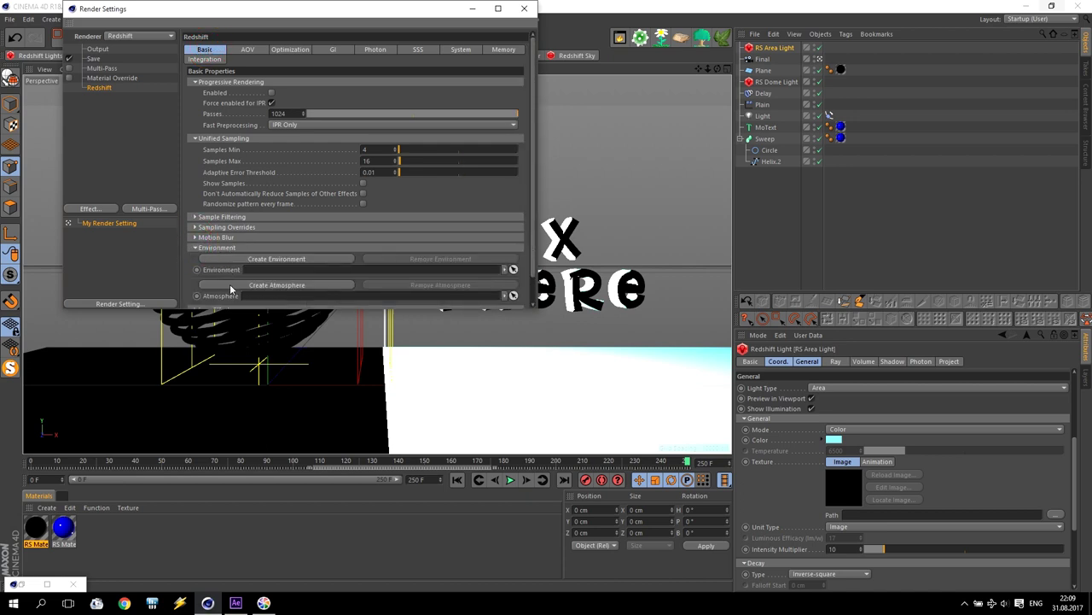
left_click(271, 285)
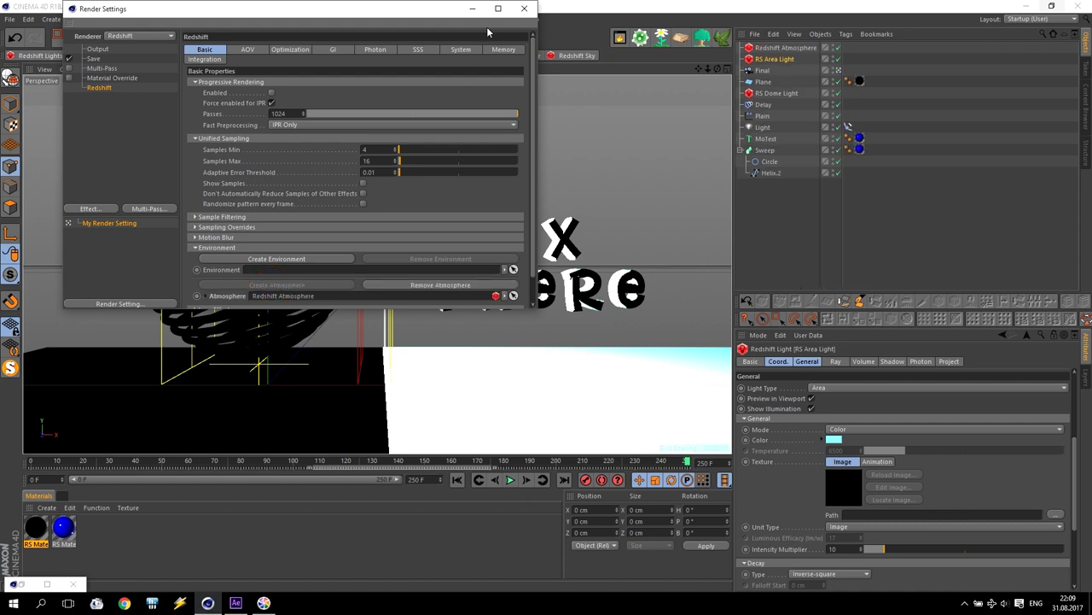
left_click(525, 9)
left_click(256, 50)
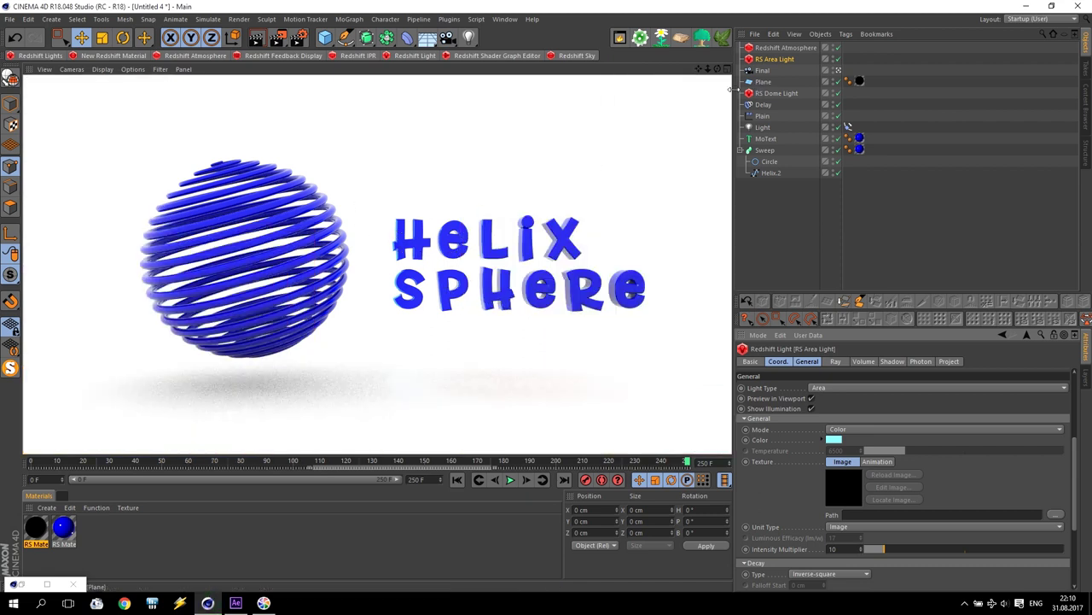
Set the area light's volume Contribution Scale to 0.02 and preview-render the result
left_click(783, 59)
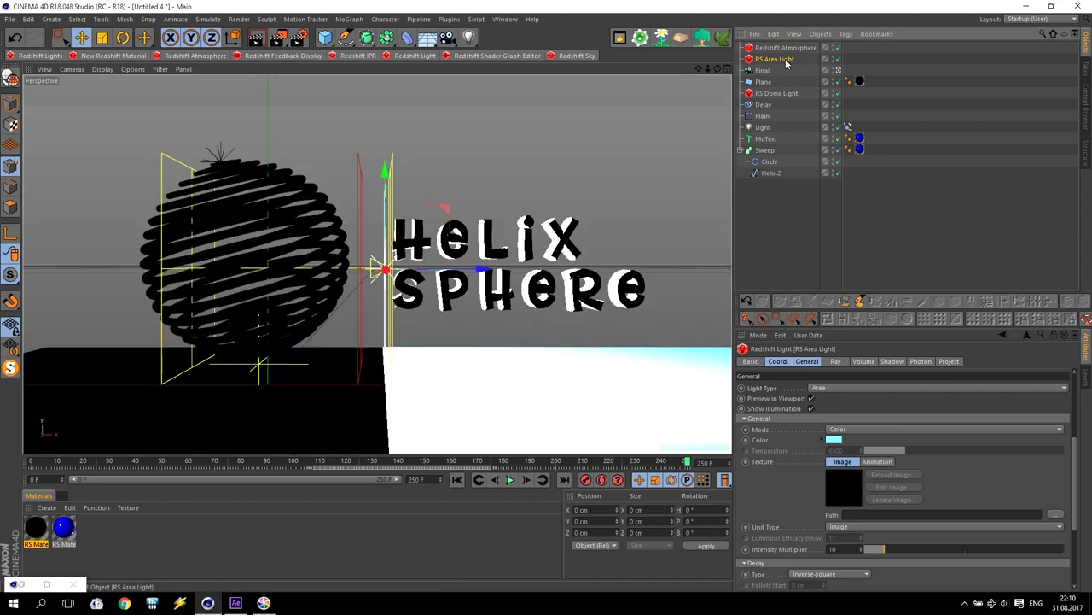
left_click(863, 361)
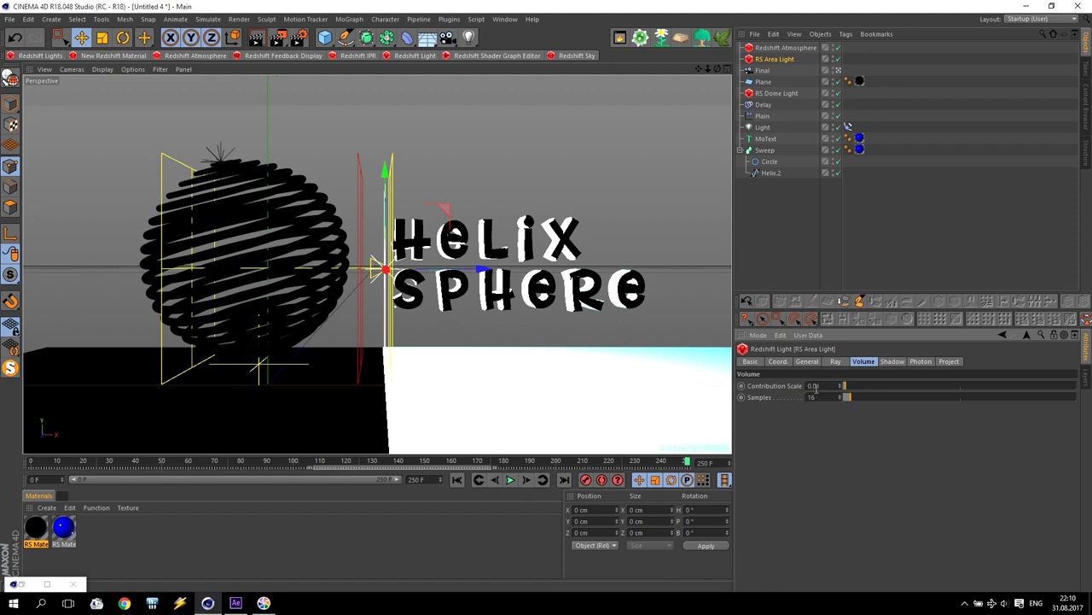
left_click(261, 40)
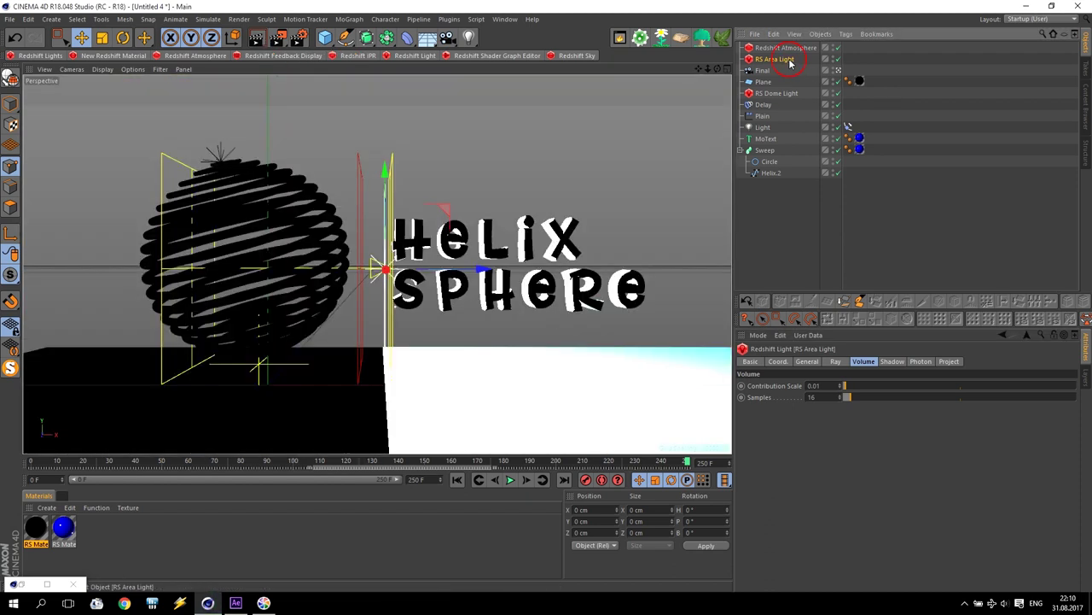
left_click(806, 75)
Test an Intensity Multiplier of 100 in a preview, then reset it to 10
left_click(807, 362)
left_click(852, 551)
type("100")
key("Return")
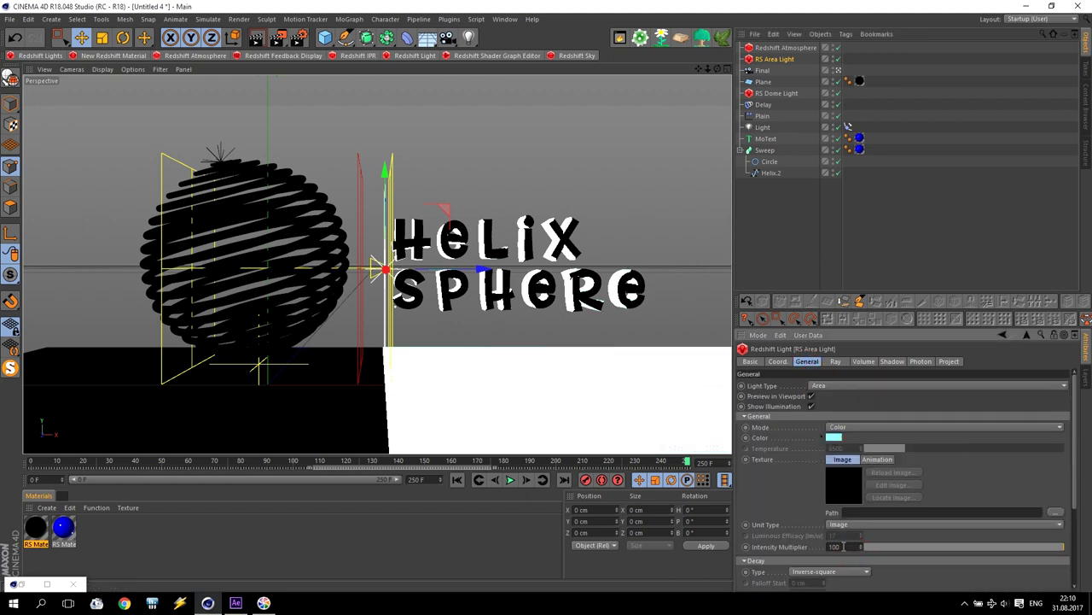
left_click(261, 38)
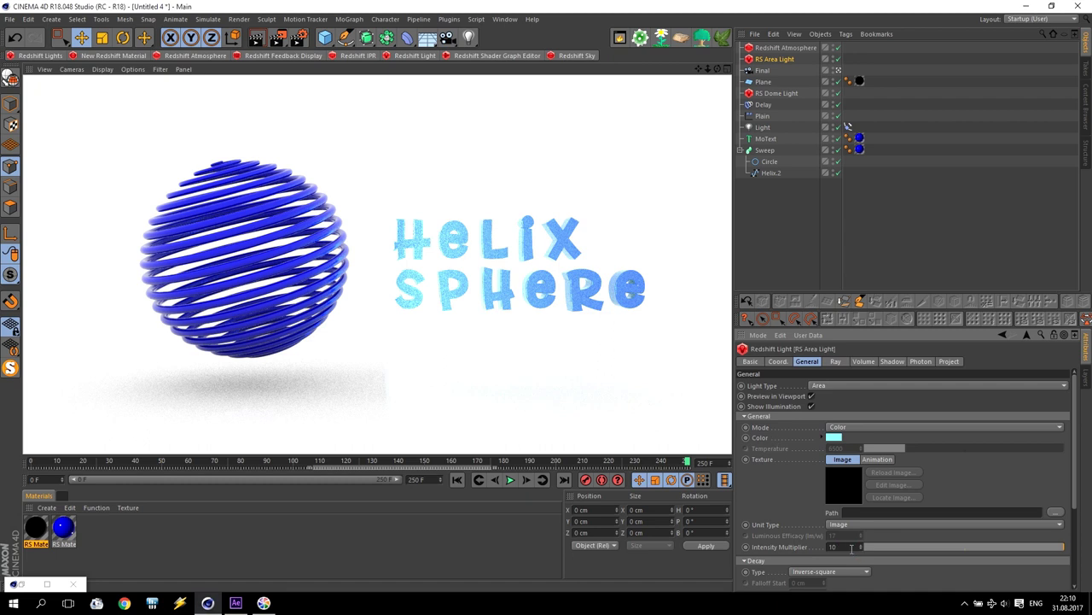
key("Return")
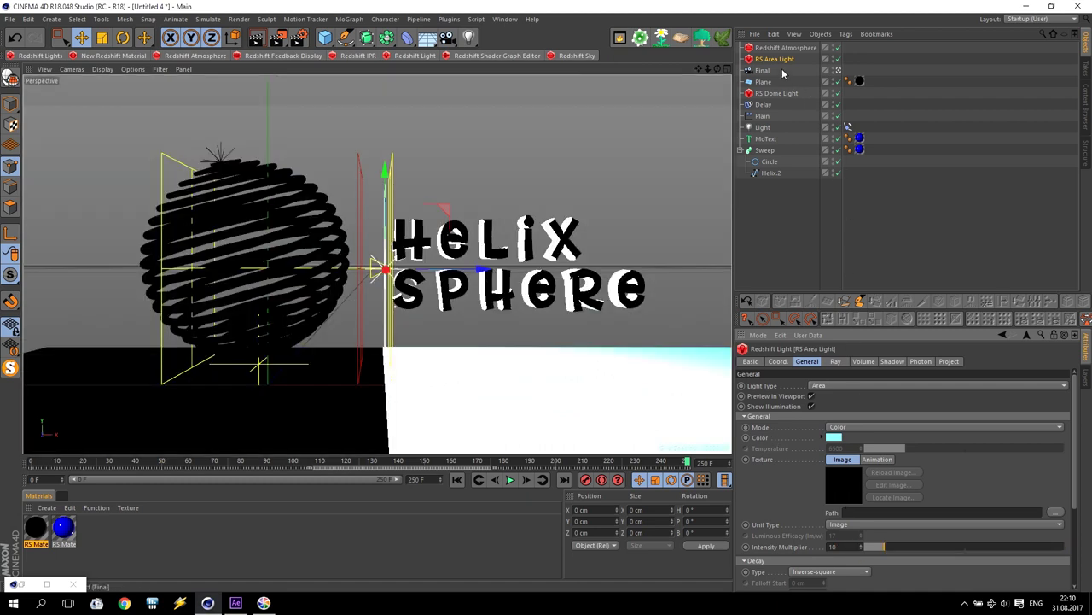
Tilt the area light about 30° in pitch with the Rotate tool
left_click(864, 362)
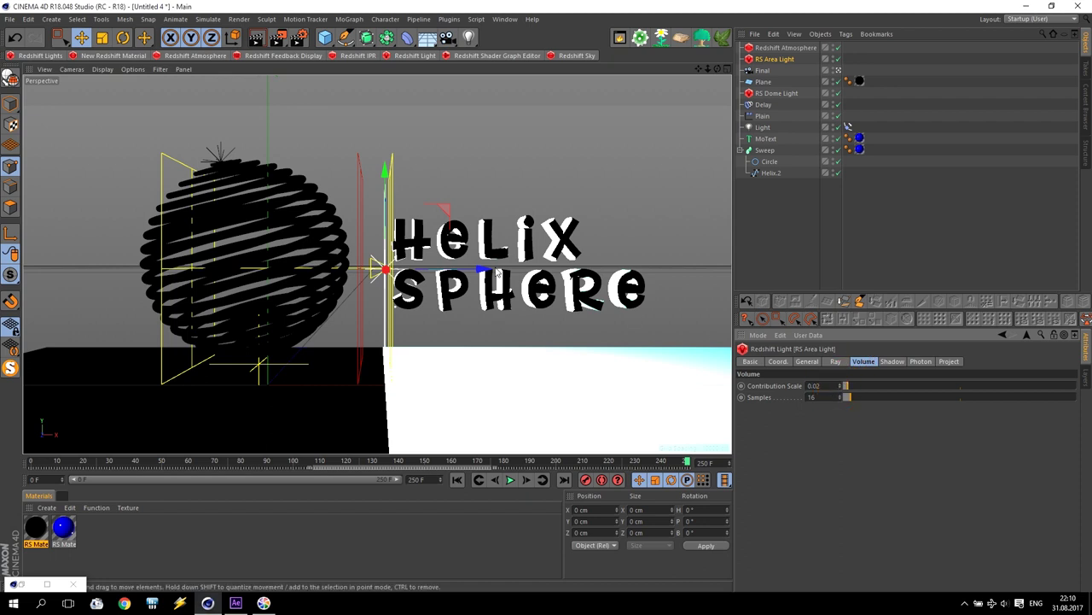
left_click(123, 37)
left_click_drag(406, 268, 373, 271)
Rewind the timeline to frame 0, play the animation, and pause near frame 128
left_click(81, 37)
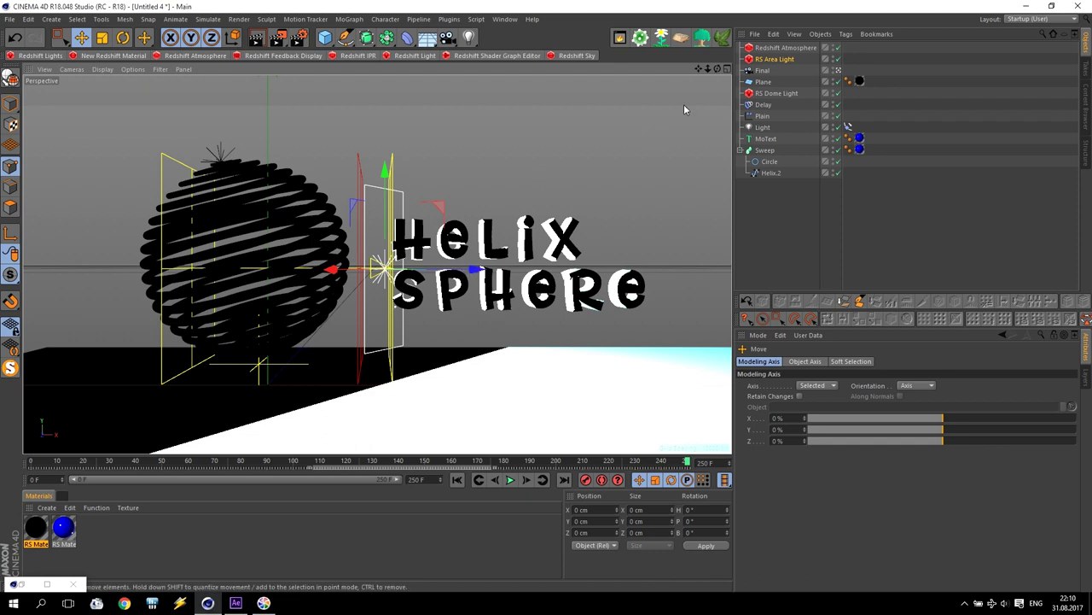
left_click_drag(480, 465, 0, 444)
left_click(511, 479)
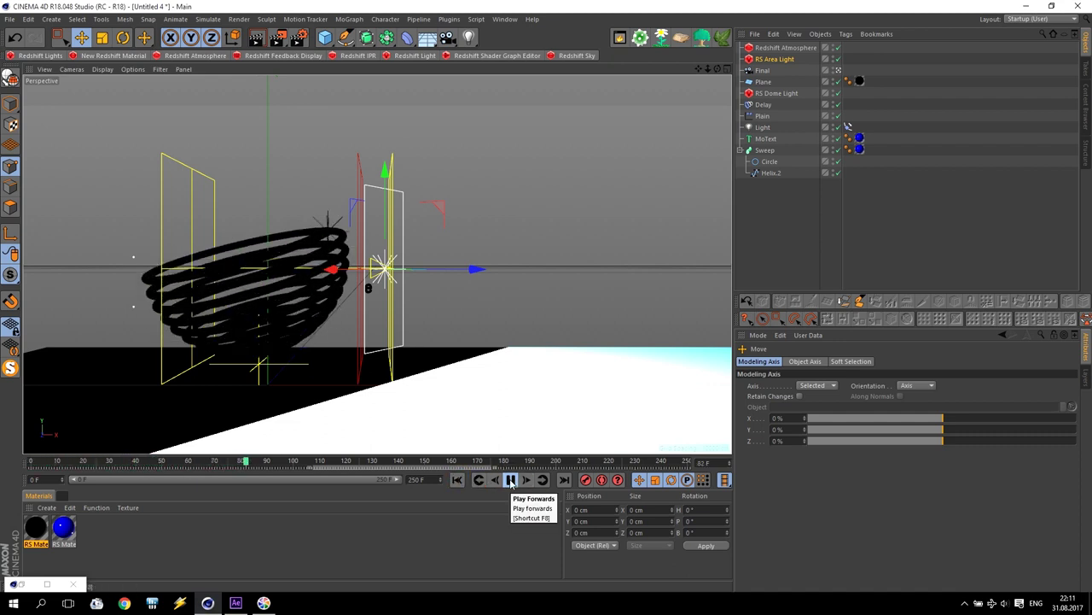
left_click(510, 480)
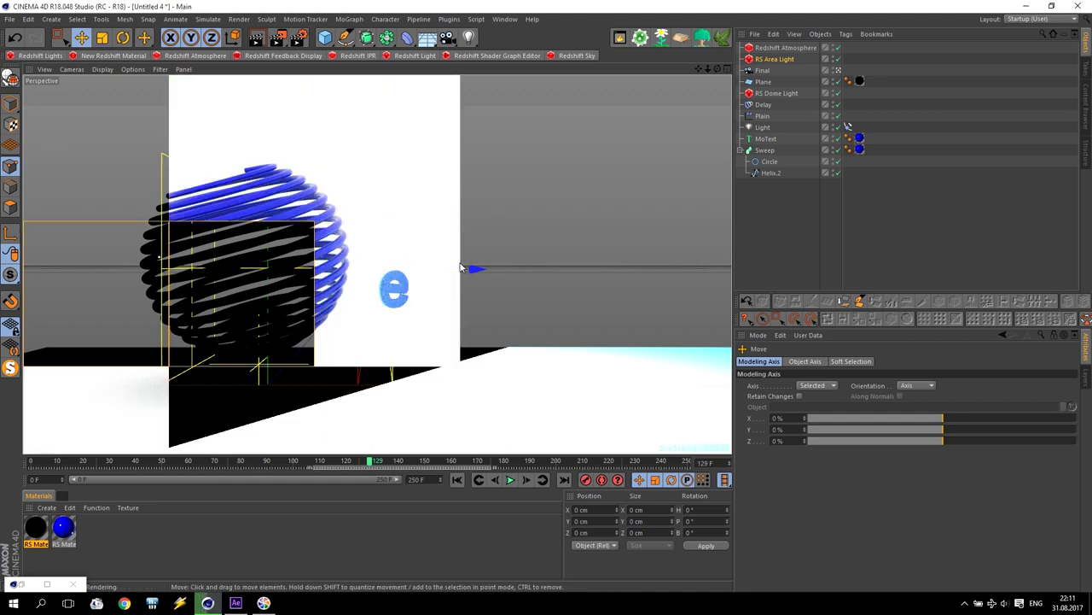
Preview-render the area light and toggle its Bi-Directional option on, then back off
left_click(776, 59)
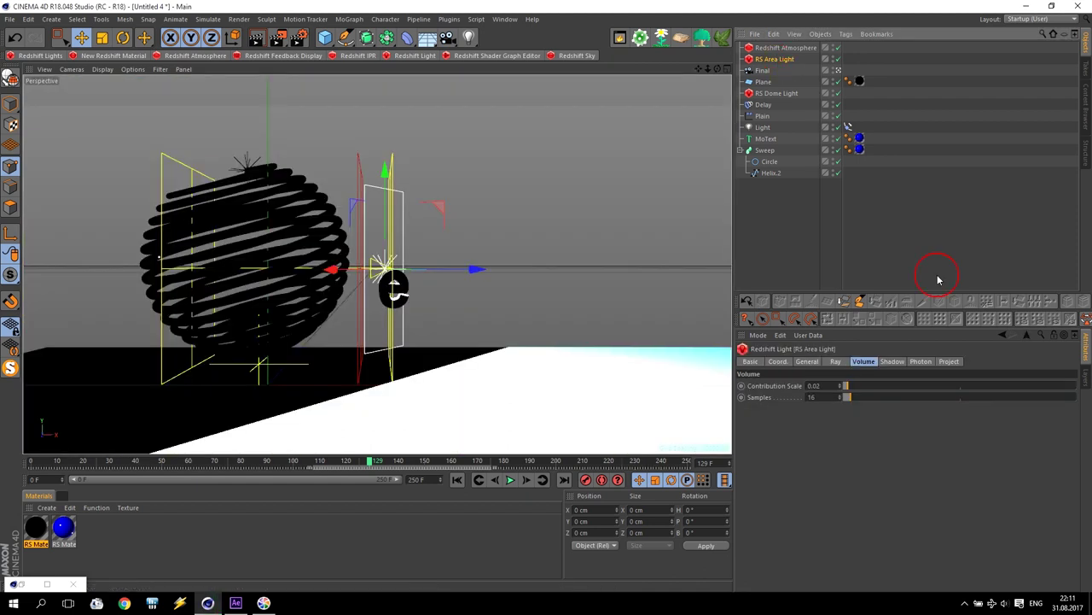
left_click(811, 361)
scroll(744, 553, "down", 3)
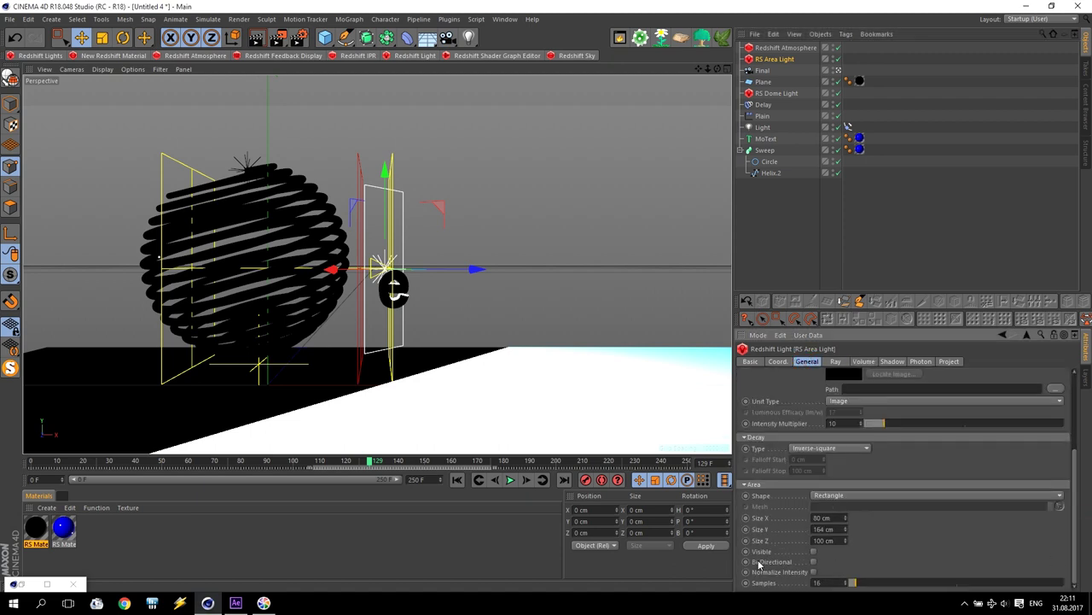
left_click(724, 479)
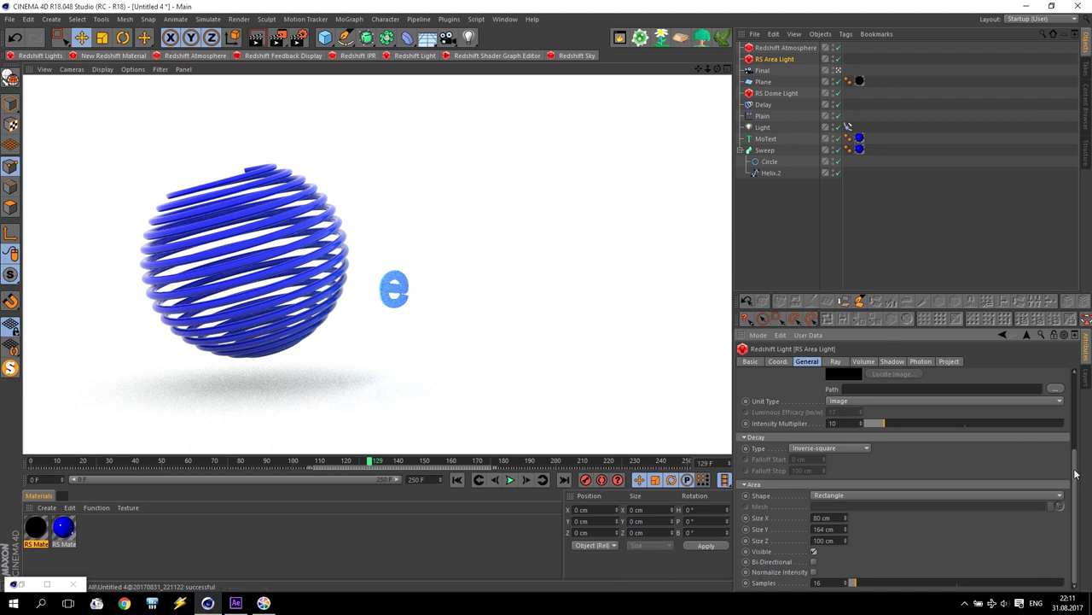
left_click(813, 562)
left_click(256, 41)
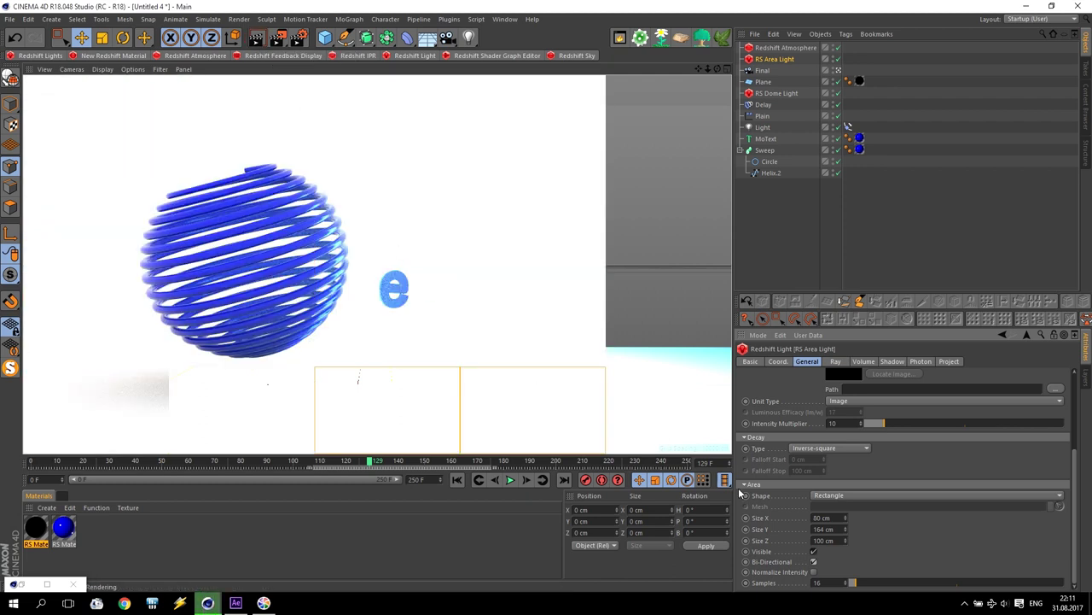
left_click(813, 562)
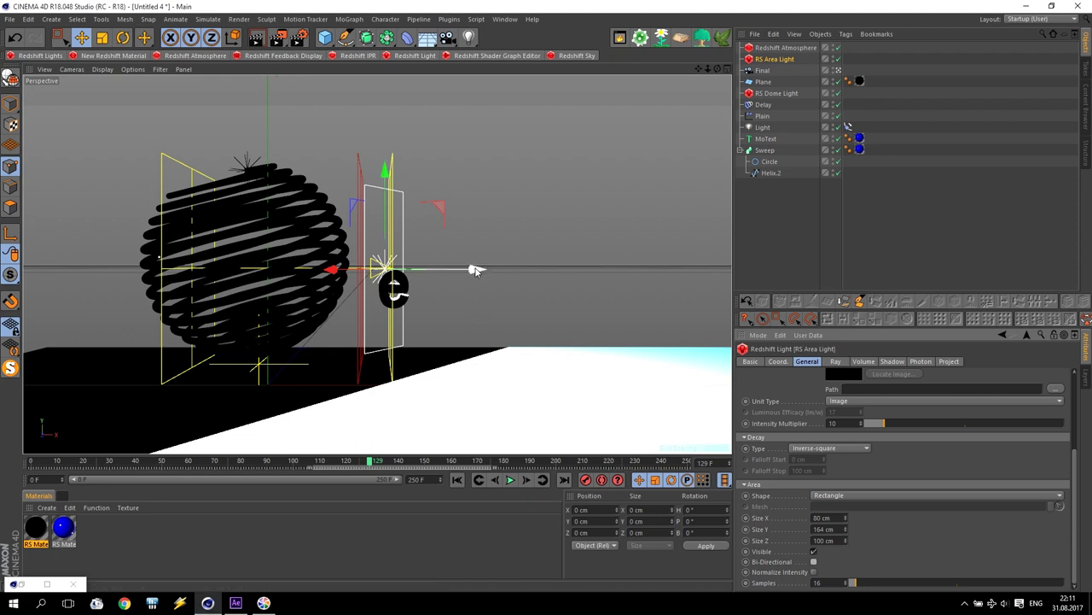
Set the area light's Intensity Multiplier to 100 and render a new preview
left_click(849, 423)
type("100")
key("Return")
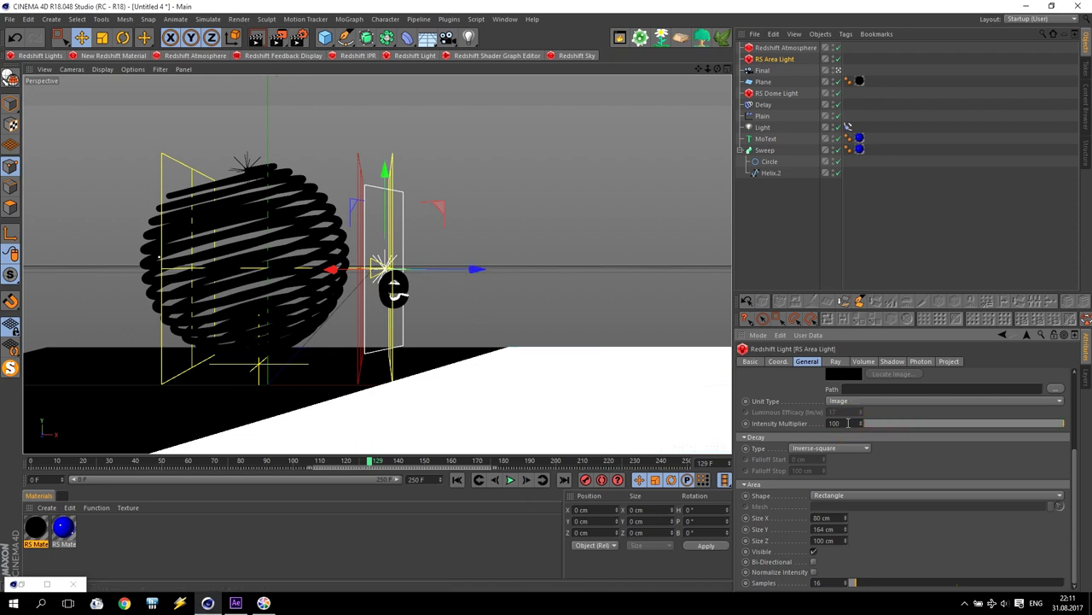
left_click(266, 40)
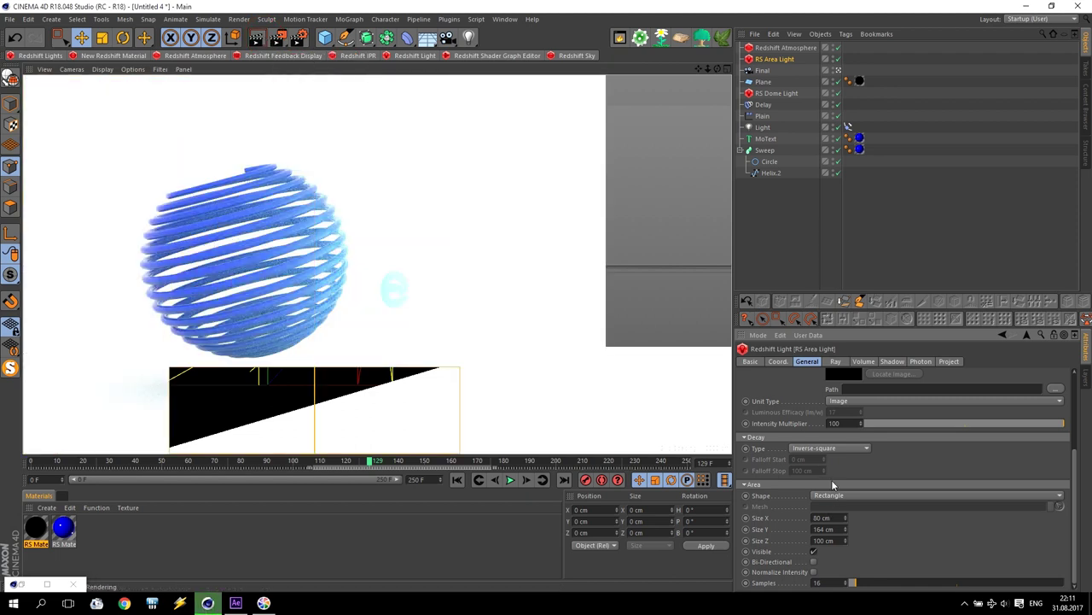
Create Plane.1 at 2000 cm width and height, replacing the deleted original Plane
left_click(453, 205)
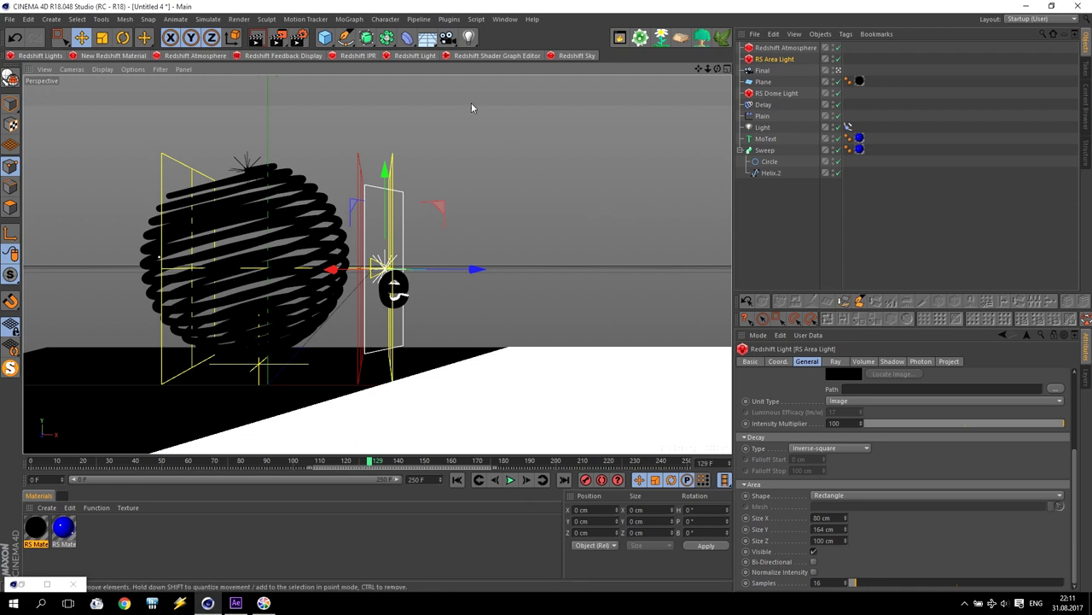
left_click(325, 38)
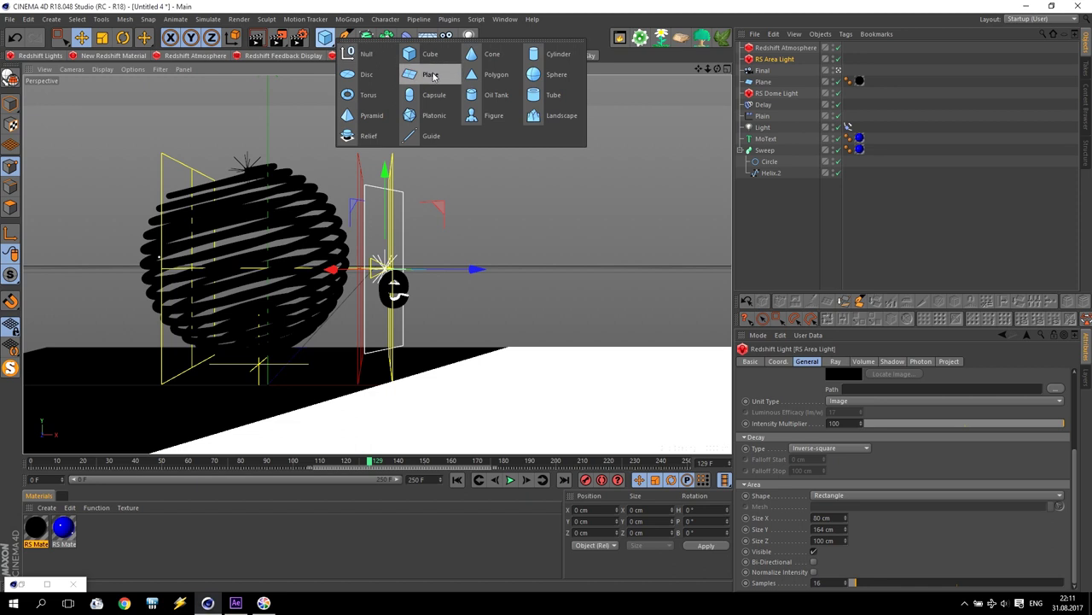
left_click(430, 74)
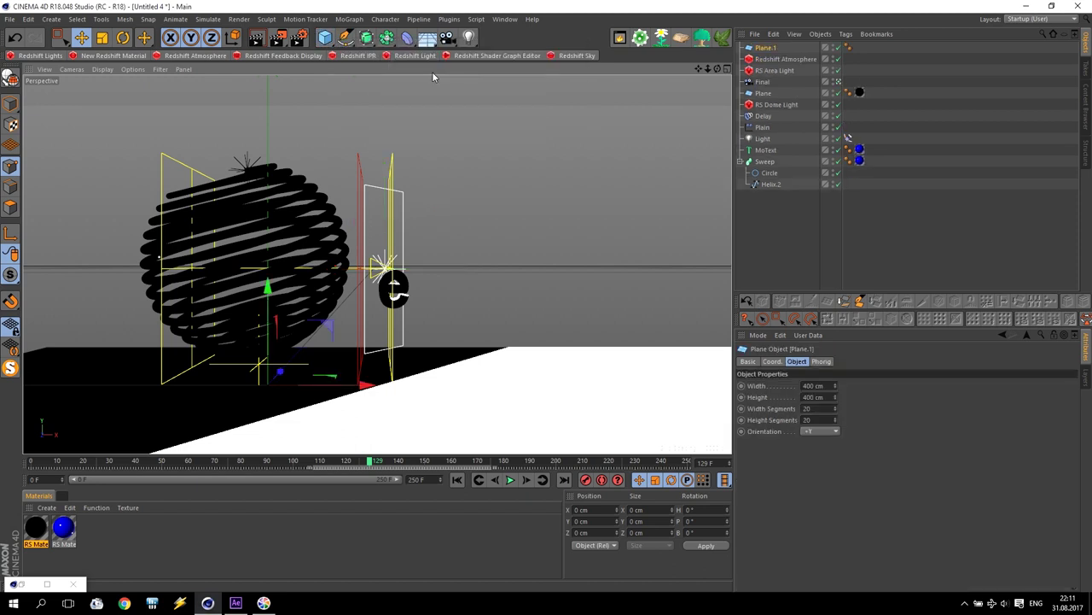
left_click(832, 387)
left_click(646, 401)
type("2000")
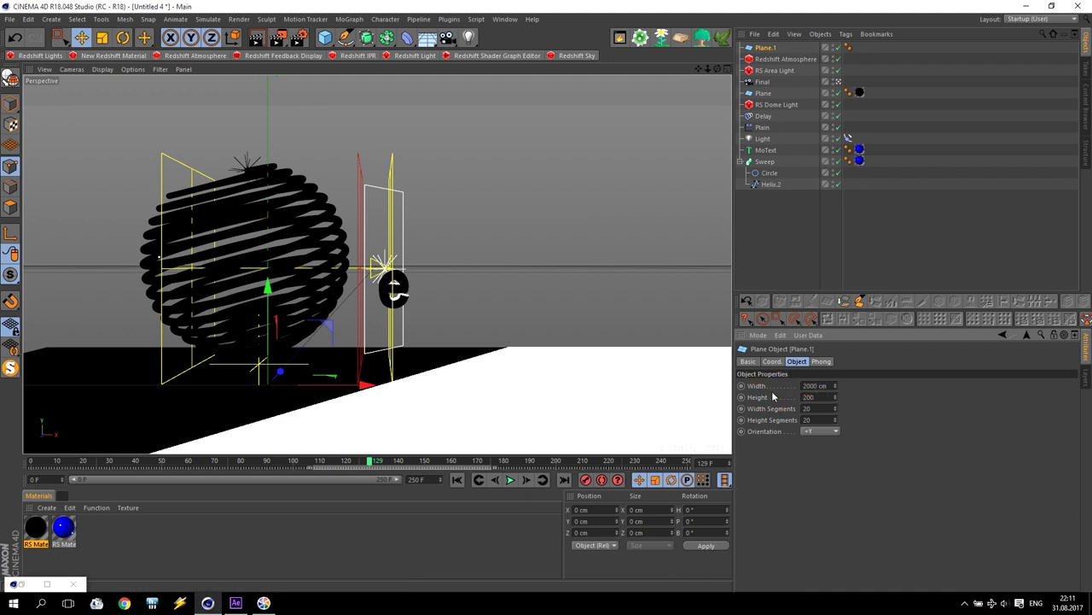
key("Return")
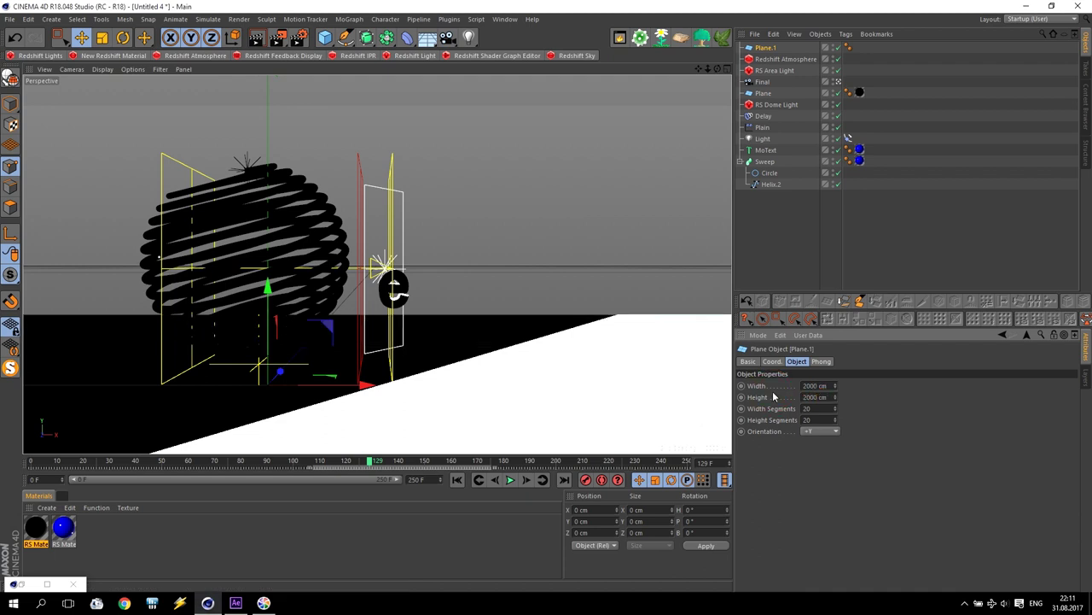
left_click(768, 94)
key("Delete")
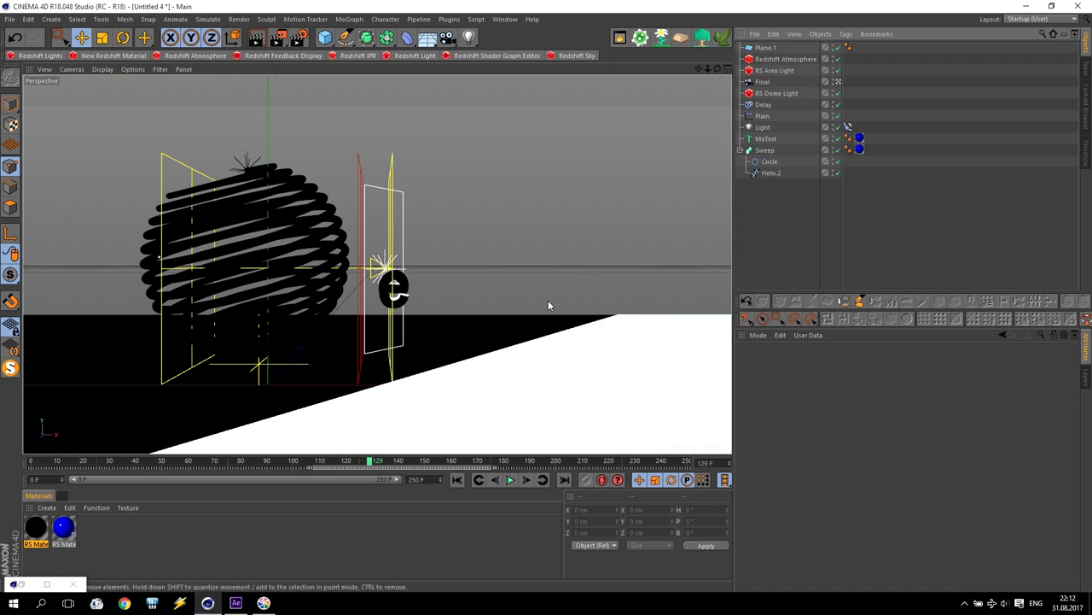
Add a Bend deformer under Plane.1 and rotate it 90 degrees
left_click(764, 48)
left_click_drag(407, 37, 439, 53)
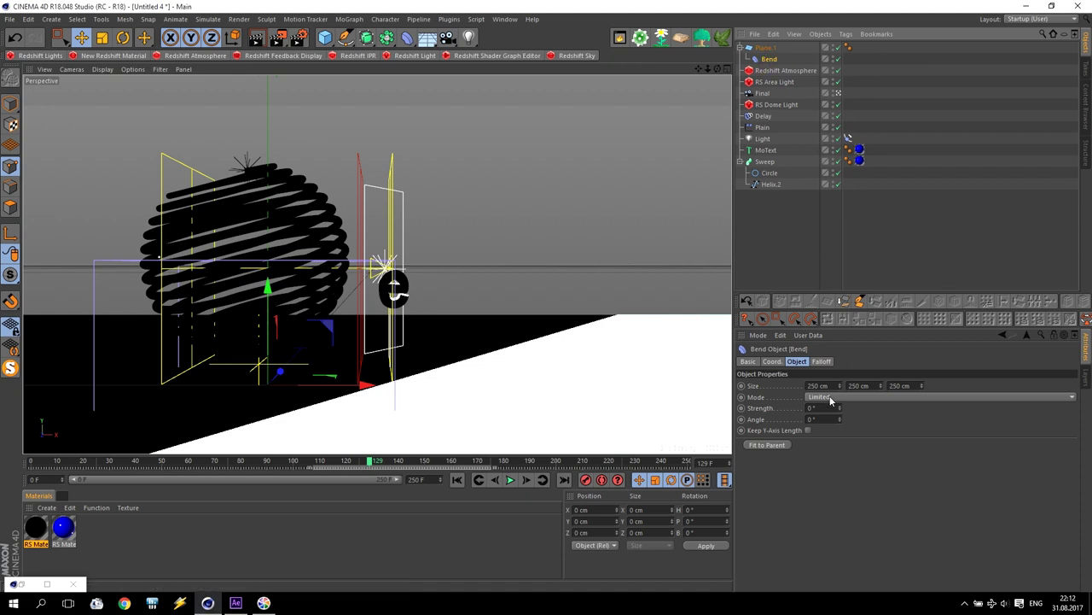
left_click_drag(839, 410, 829, 406)
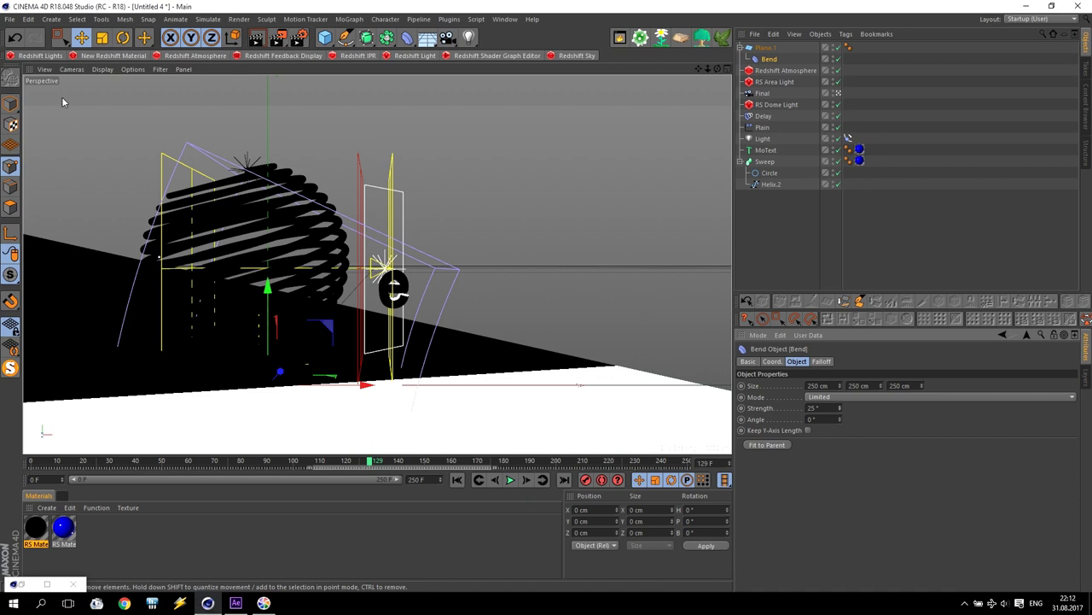
left_click(12, 37)
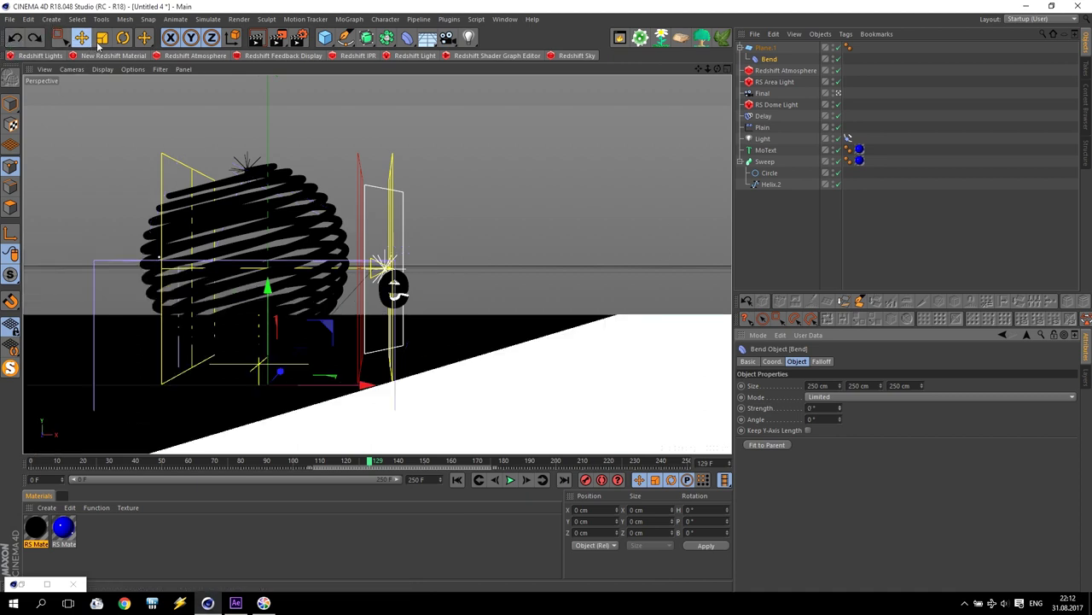
left_click(123, 37)
left_click_drag(261, 410, 295, 359)
Try several bend strengths and tilts, then settle on 90° Strength and show four views
left_click(769, 59)
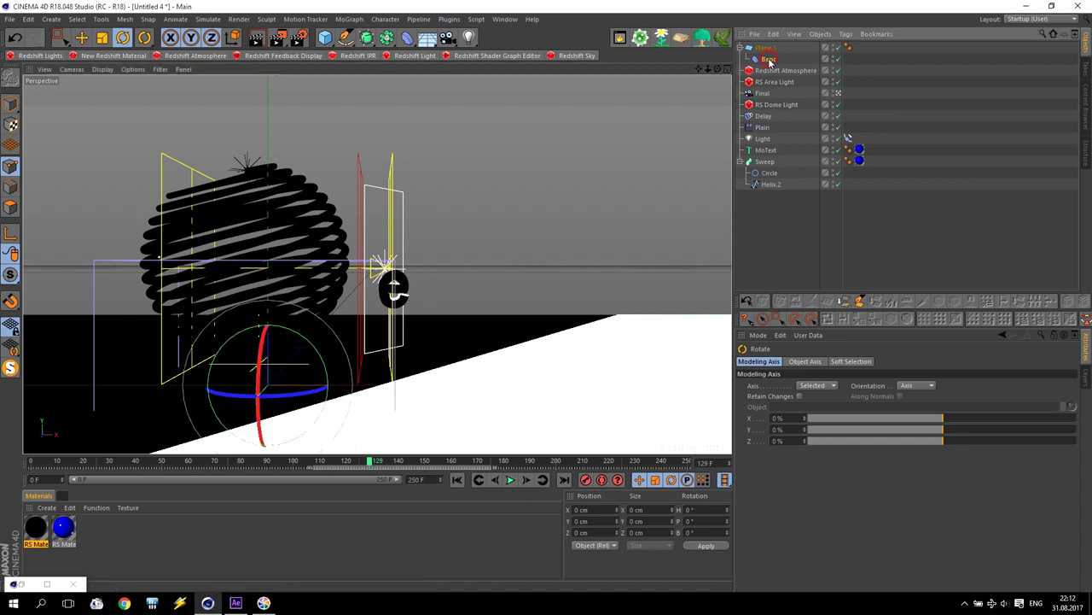
left_click_drag(842, 413, 875, 413)
left_click(13, 40)
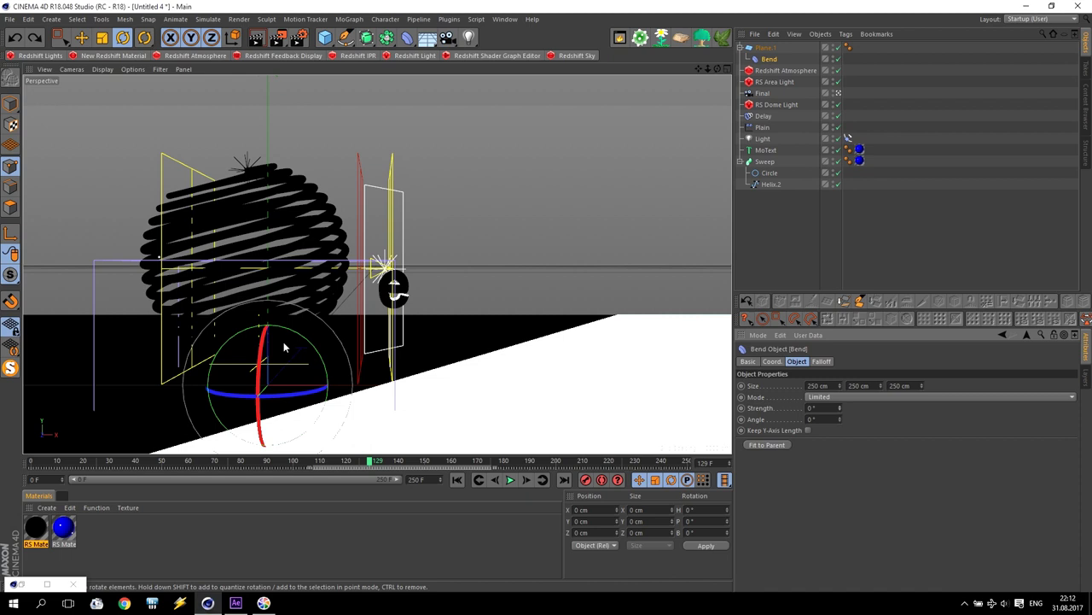
left_click_drag(312, 344, 236, 309)
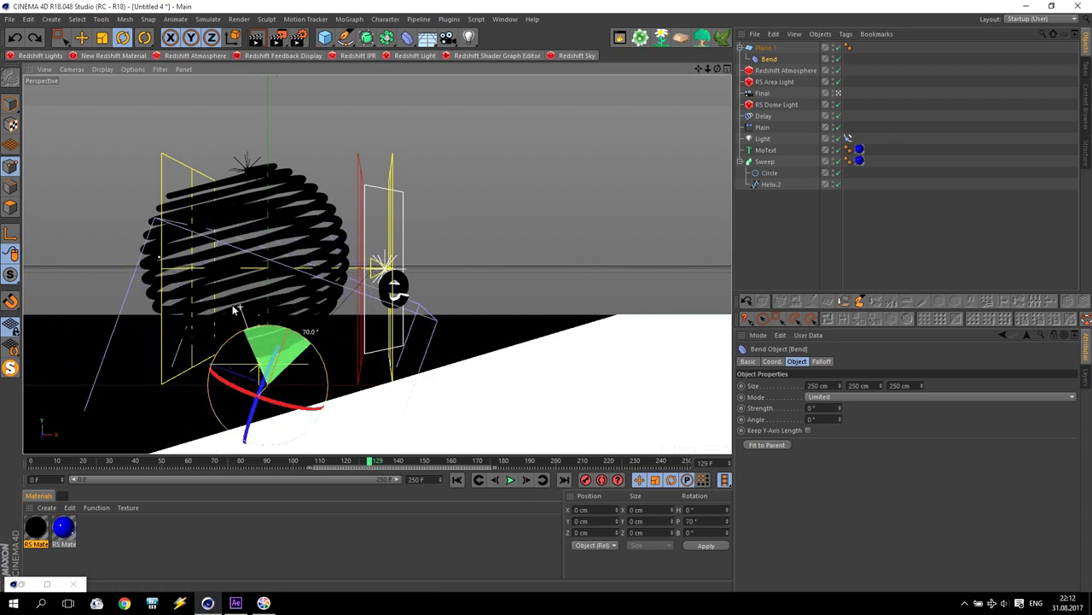
key("ctrl+z")
left_click_drag(842, 408, 844, 408)
left_click_drag(394, 290, 598, 291)
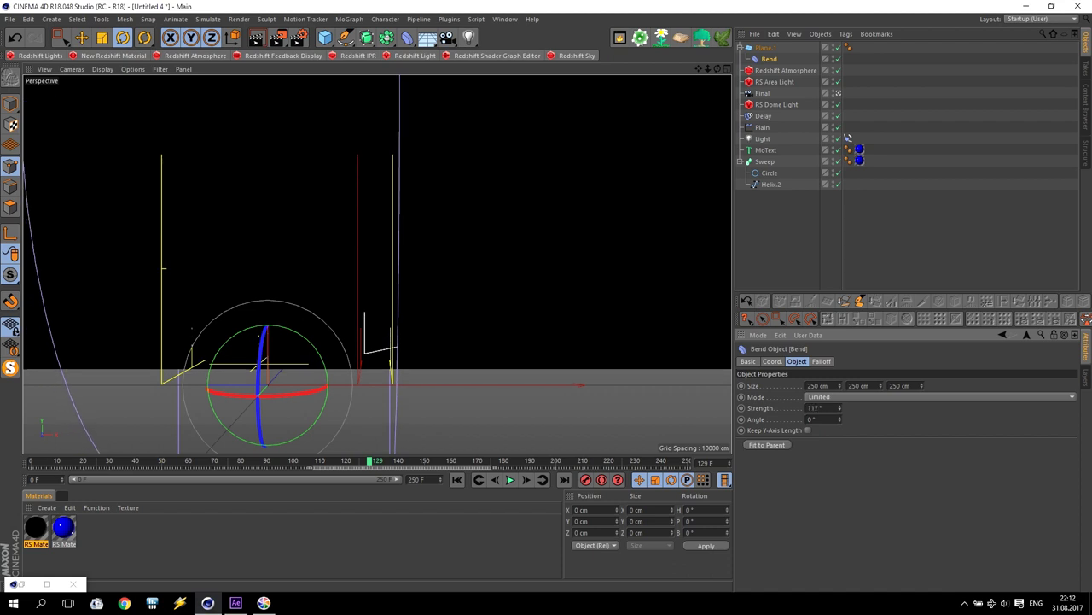
type("0")
key("Return")
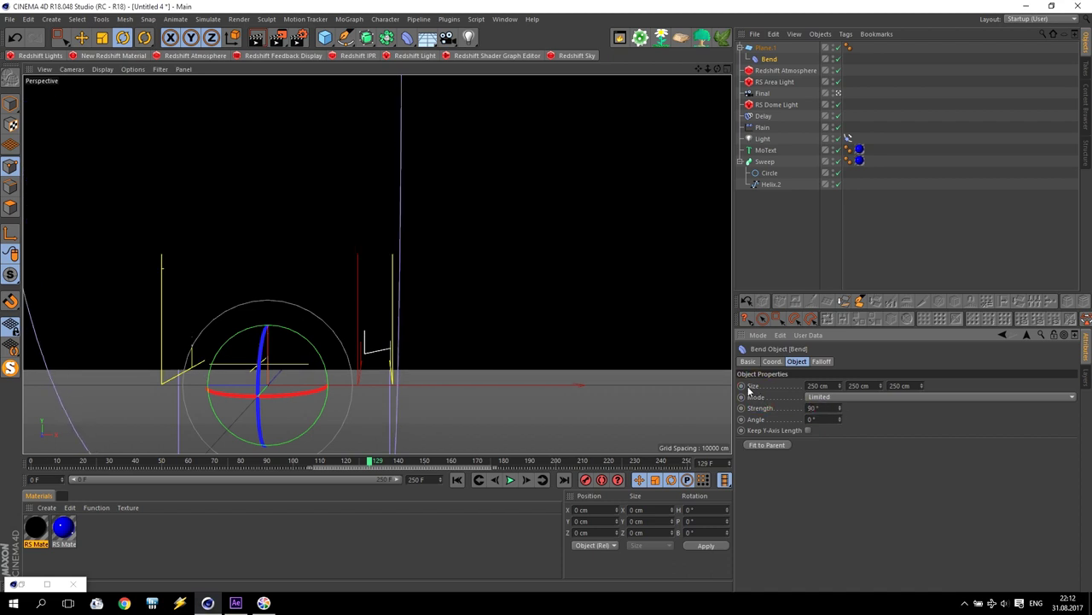
middle_click(522, 283)
scroll(535, 315, "down", 5)
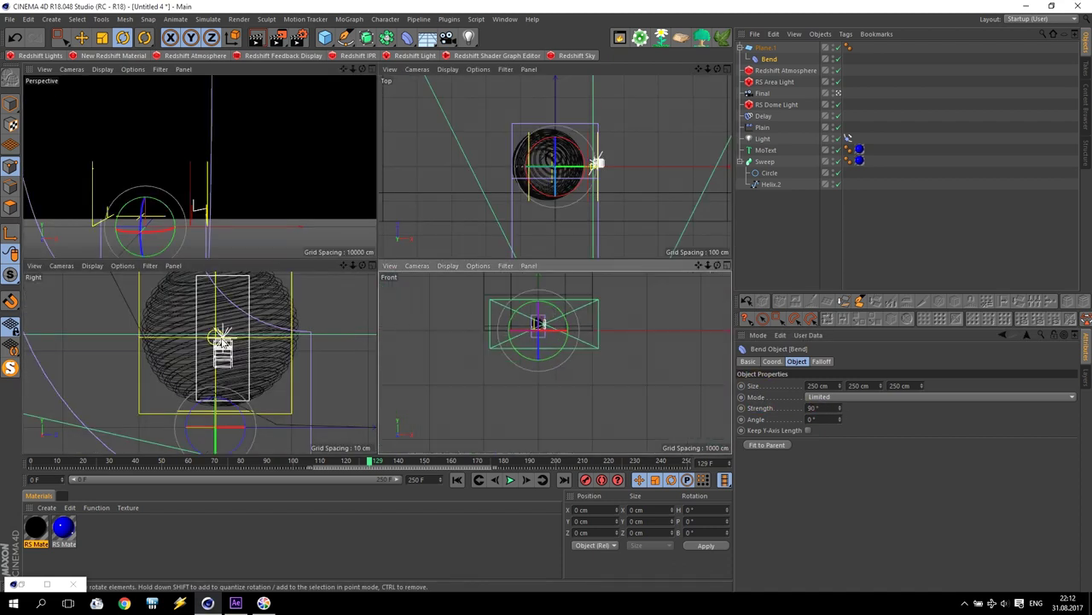
In the enlarged Right view, raise Plane.1's height segments to 500
middle_click(221, 341)
scroll(348, 201, "down", 3)
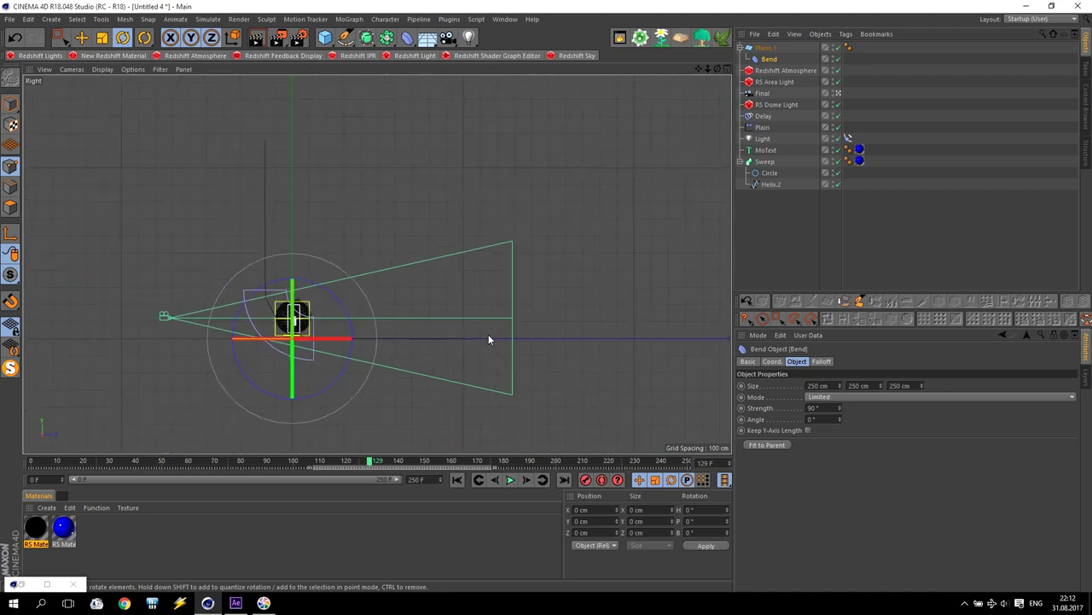
scroll(310, 348, "up", 3)
scroll(441, 242, "down", 1)
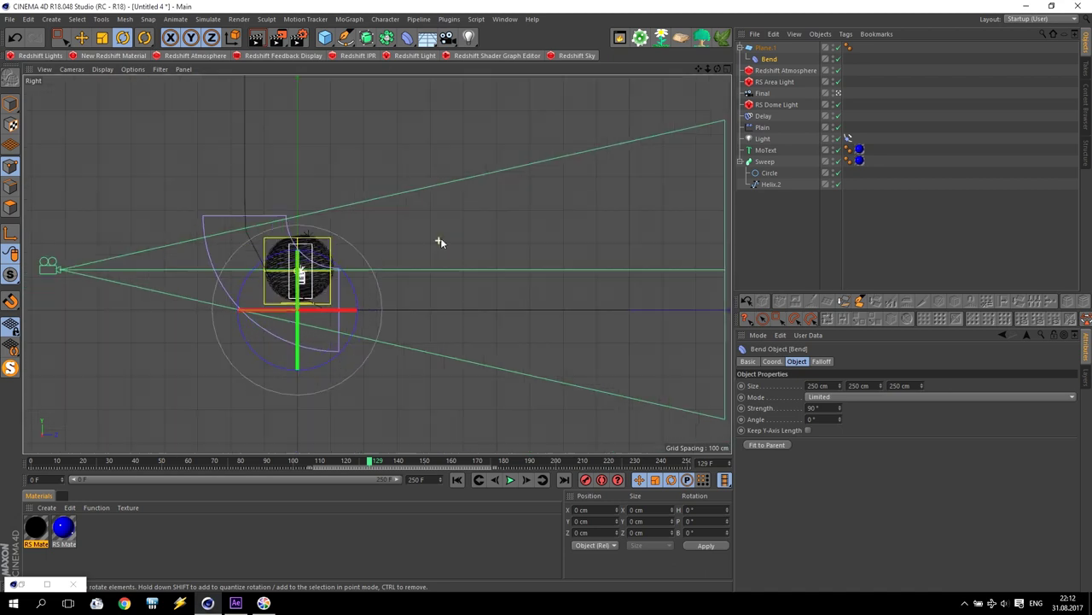
left_click(766, 49)
left_click_drag(835, 424, 834, 393)
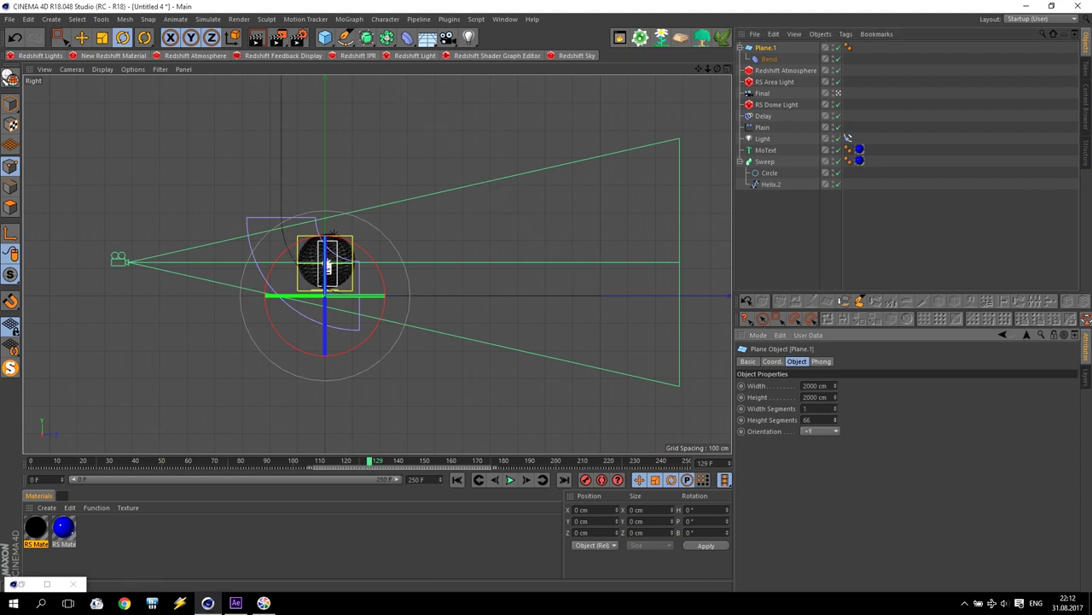
left_click_drag(835, 424, 834, 392)
Flip the Bend 180° in pitch and move it so the curve rises behind the sphere
left_click(81, 38)
left_click_drag(428, 306, 365, 298)
left_click(123, 37)
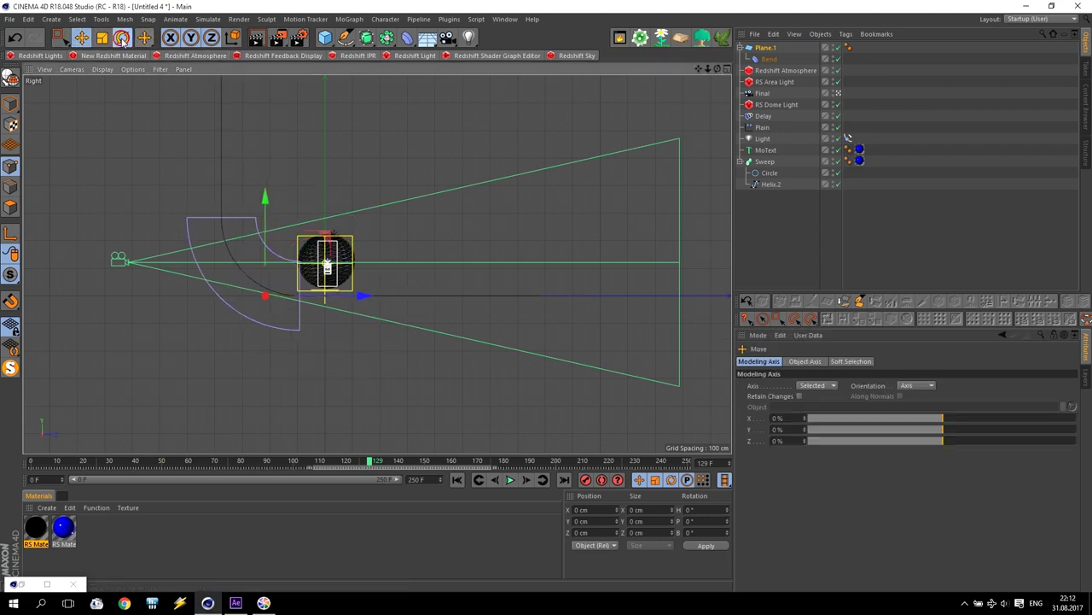
left_click_drag(284, 296, 544, 298)
left_click(81, 38)
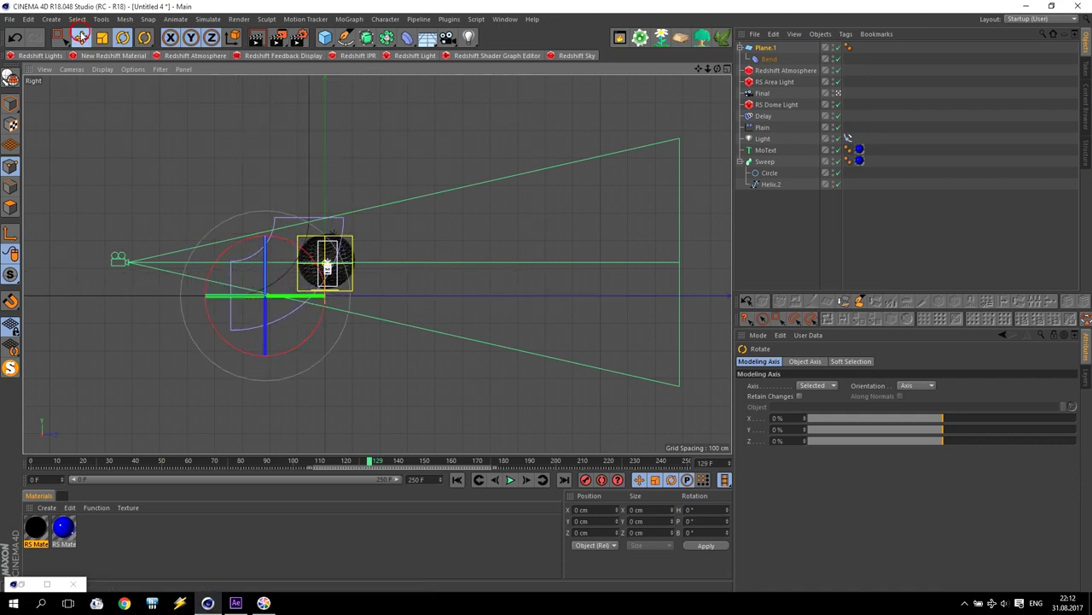
left_click_drag(193, 295, 309, 307)
left_click(36, 527)
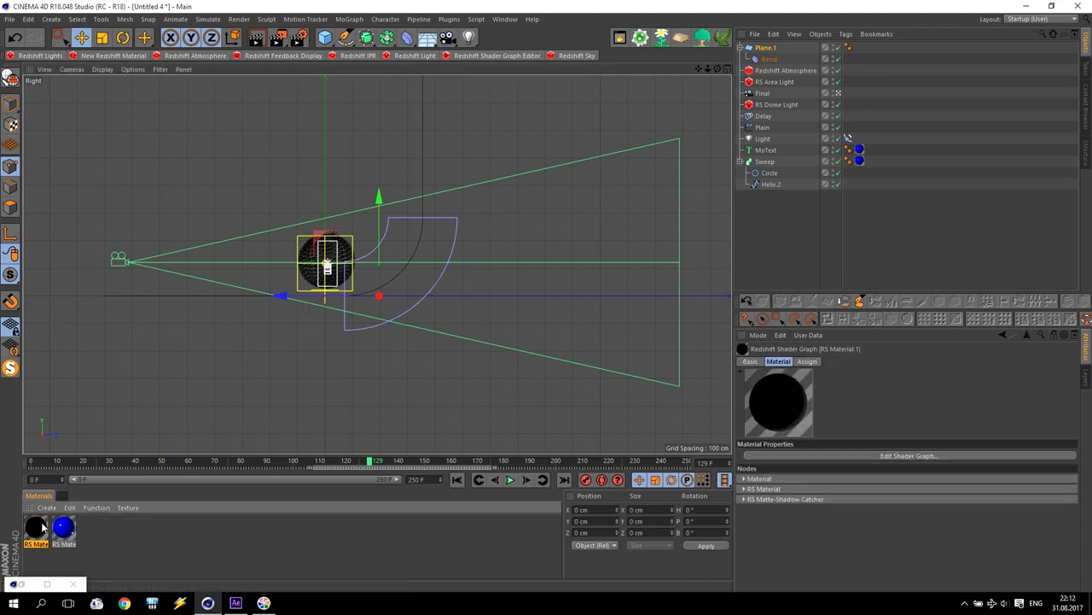
Remove the Matte-Shadow Catcher and set the RS Material's diffuse colour to full white
key("ctrl+z")
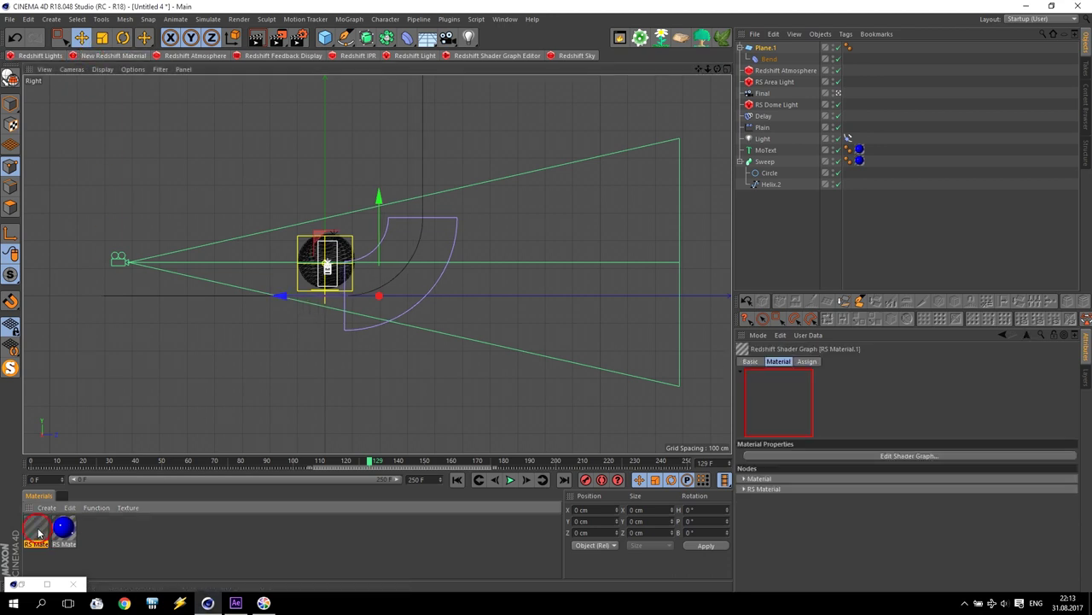
double_click(38, 534)
left_click(369, 117)
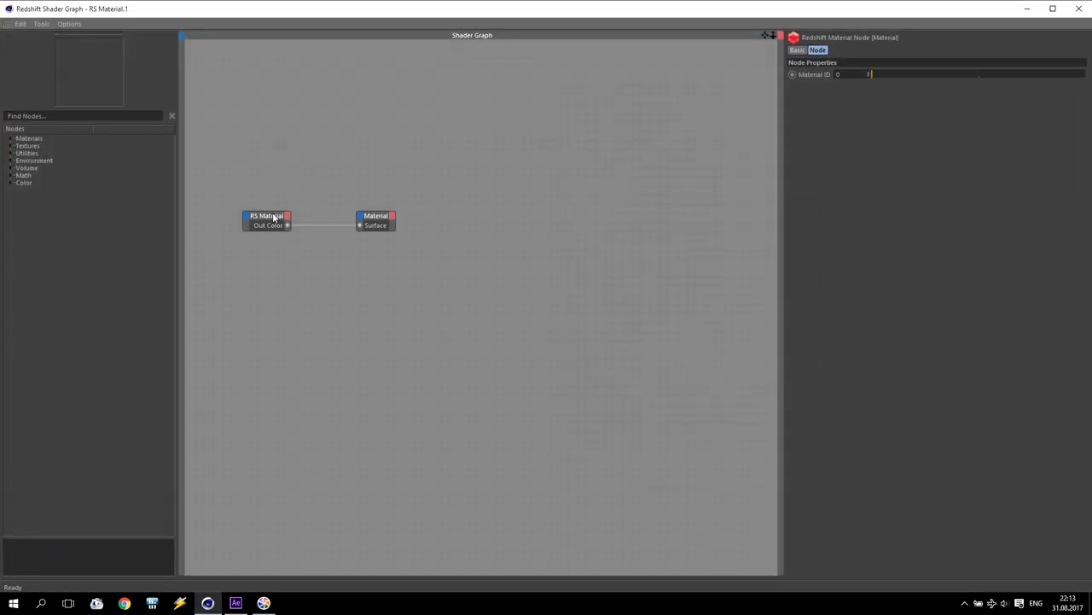
left_click(275, 218)
left_click(847, 116)
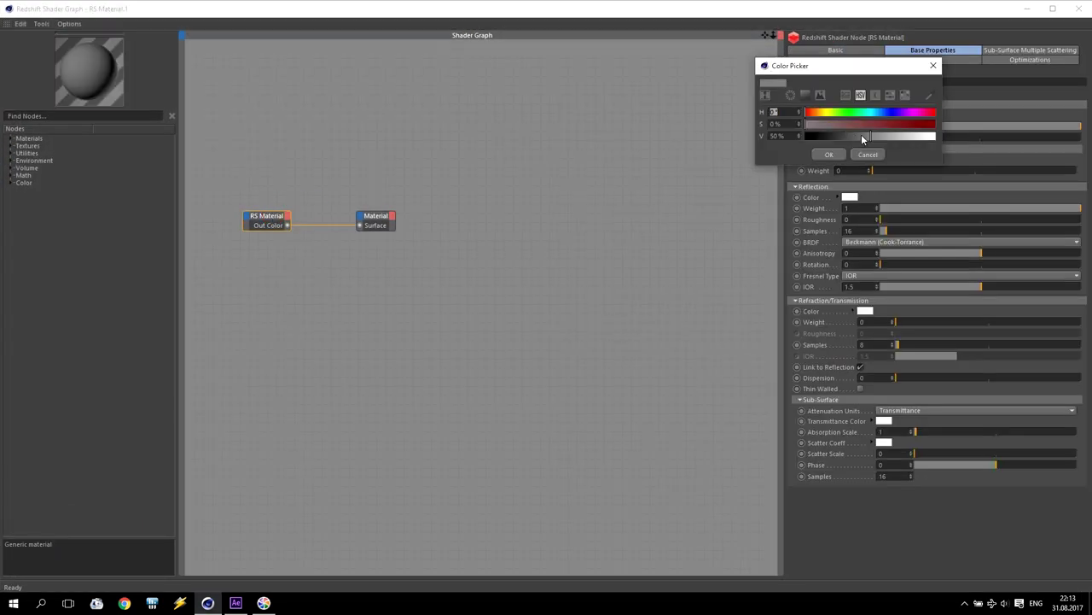
left_click_drag(862, 138, 936, 137)
left_click(829, 156)
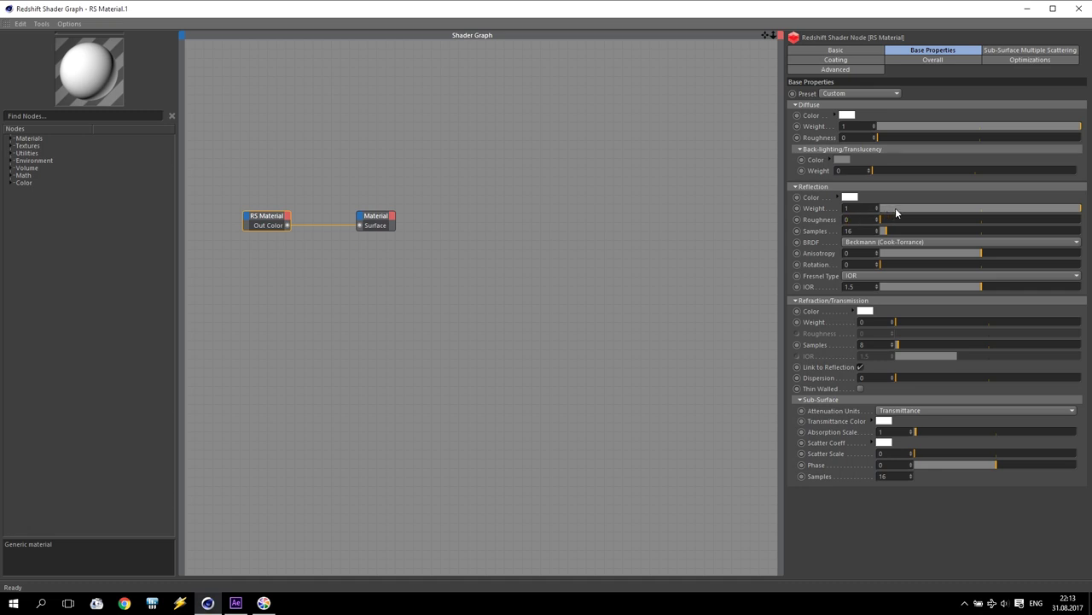
Close the shader graph and material editor, then apply the white material to Plane.1
left_click(1077, 9)
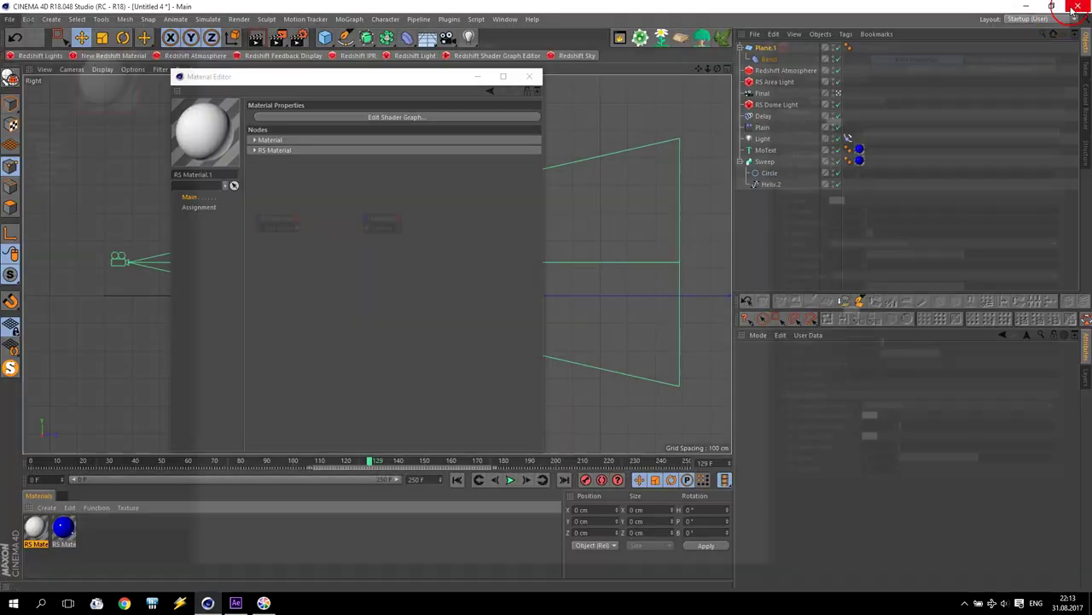
left_click(529, 76)
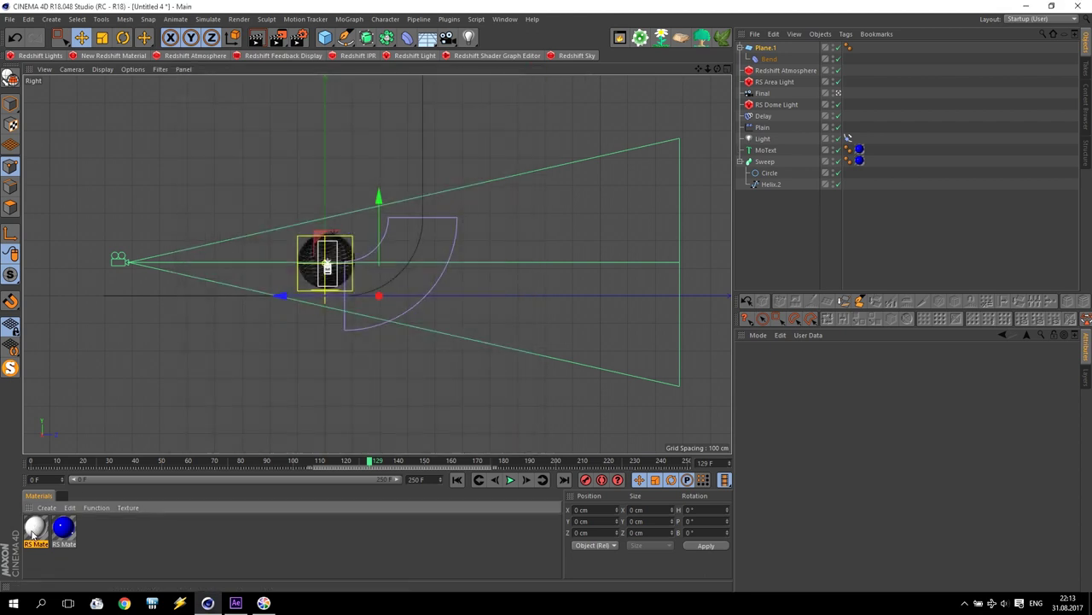
left_click_drag(774, 49, 767, 49)
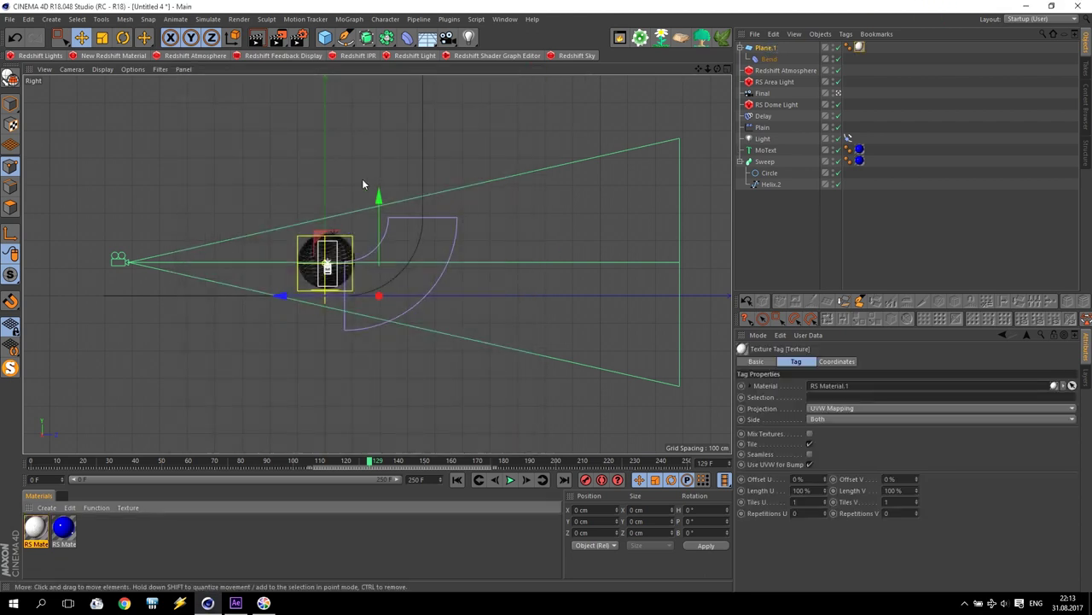
Render a preview of the perspective view through the Final camera
middle_click(362, 178)
middle_click(266, 181)
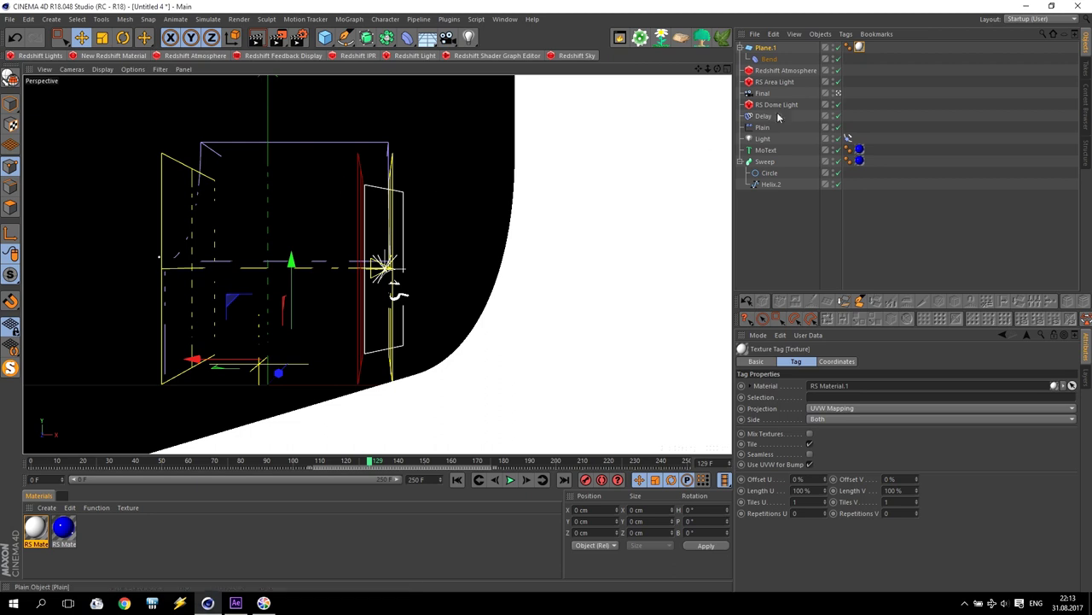
left_click(838, 93)
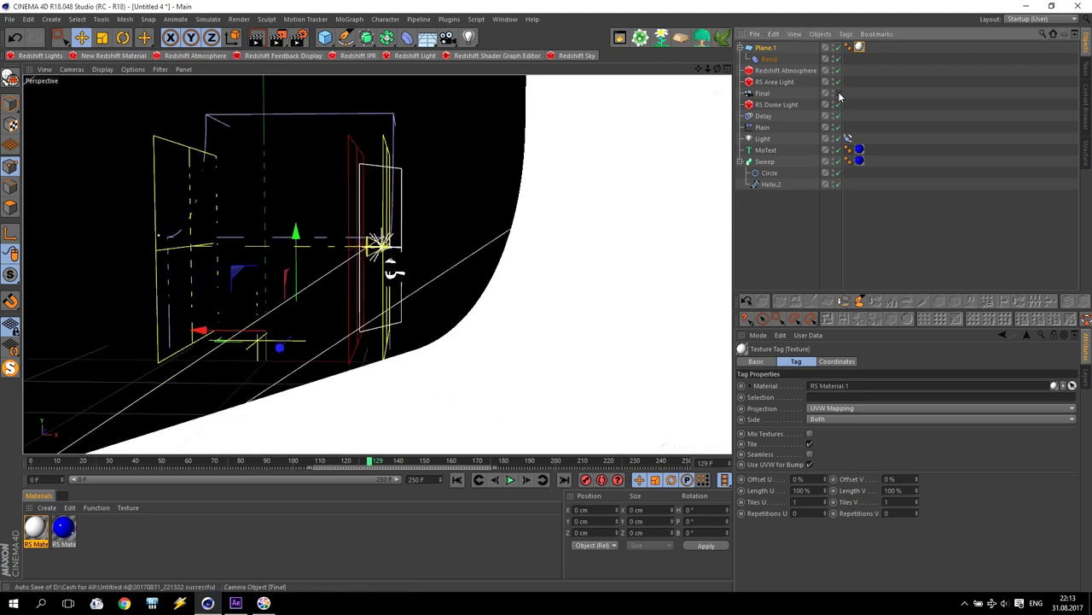
left_click(257, 38)
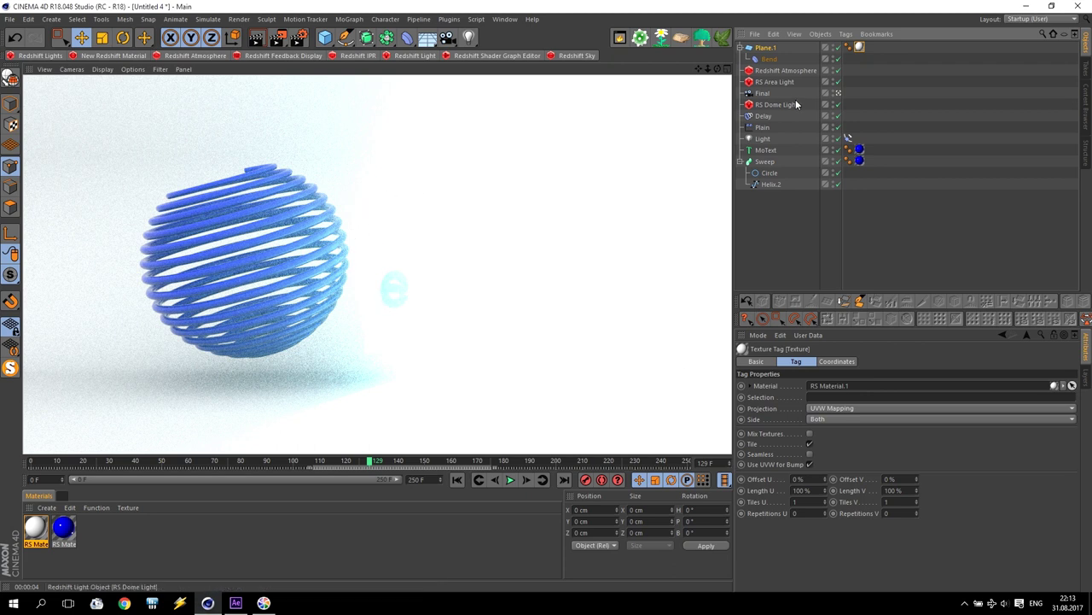
Lower the RS Area Light's intensity multiplier to 10 and render again
left_click(774, 81)
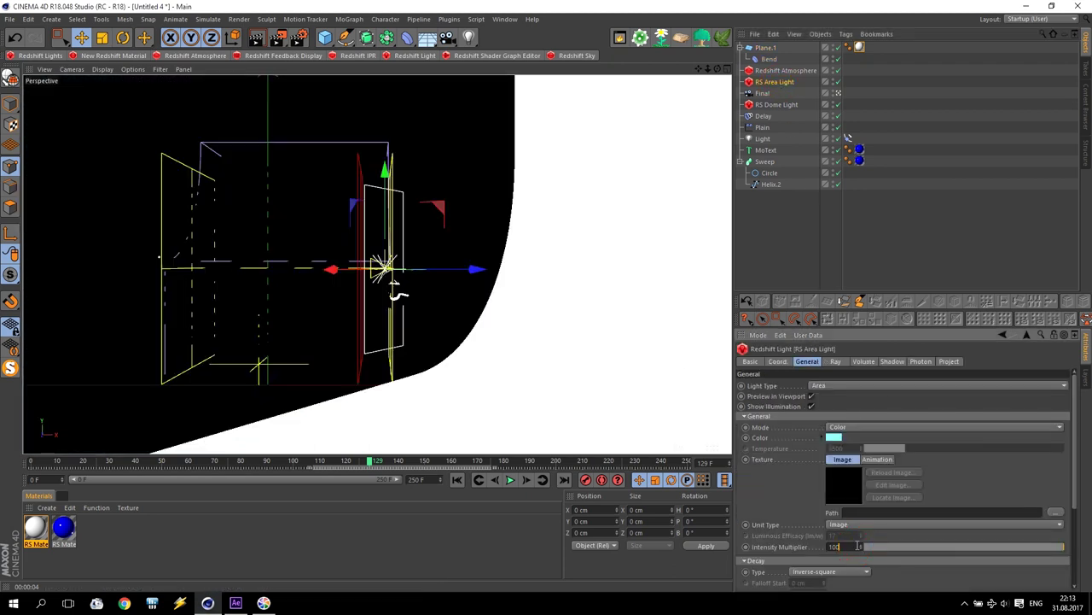
key("BackSpace")
key("Return")
left_click(266, 47)
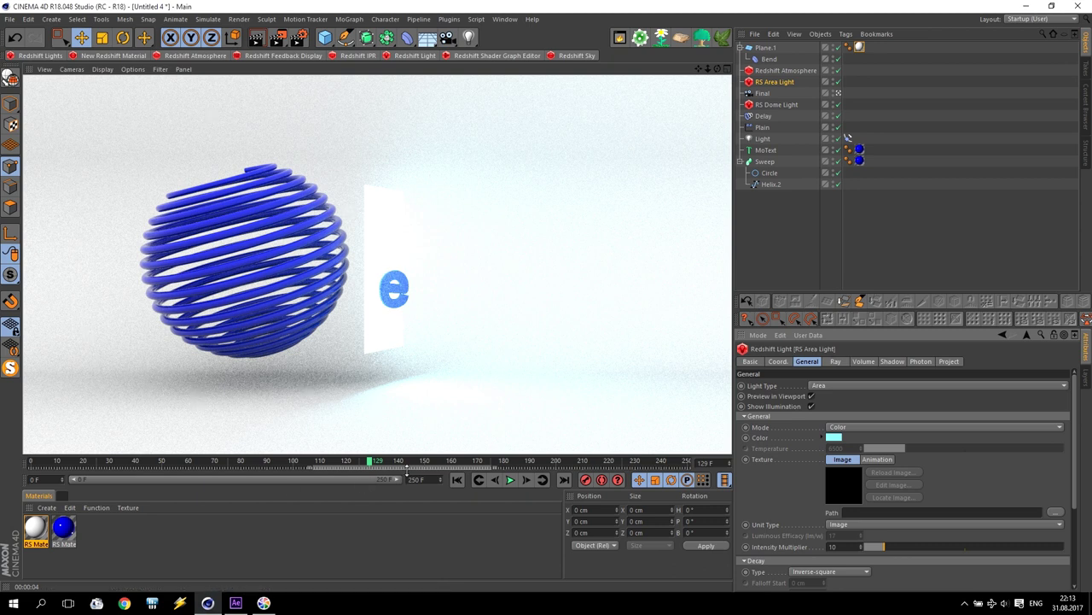
Move the Helix Sphere text left and keyframe its X position at frame 120
left_click(510, 480)
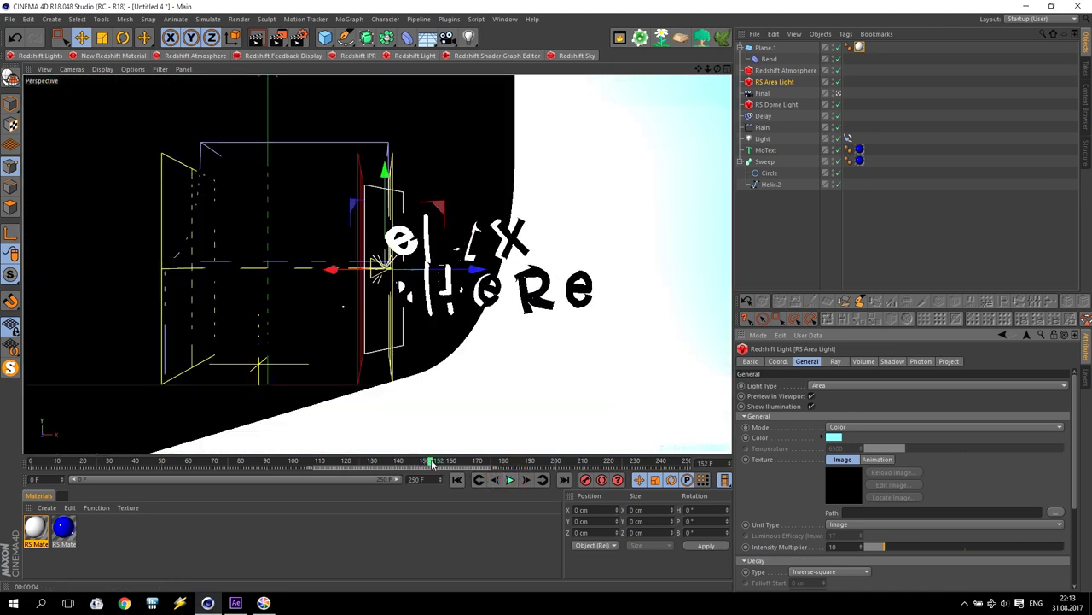
left_click_drag(431, 462, 1, 455)
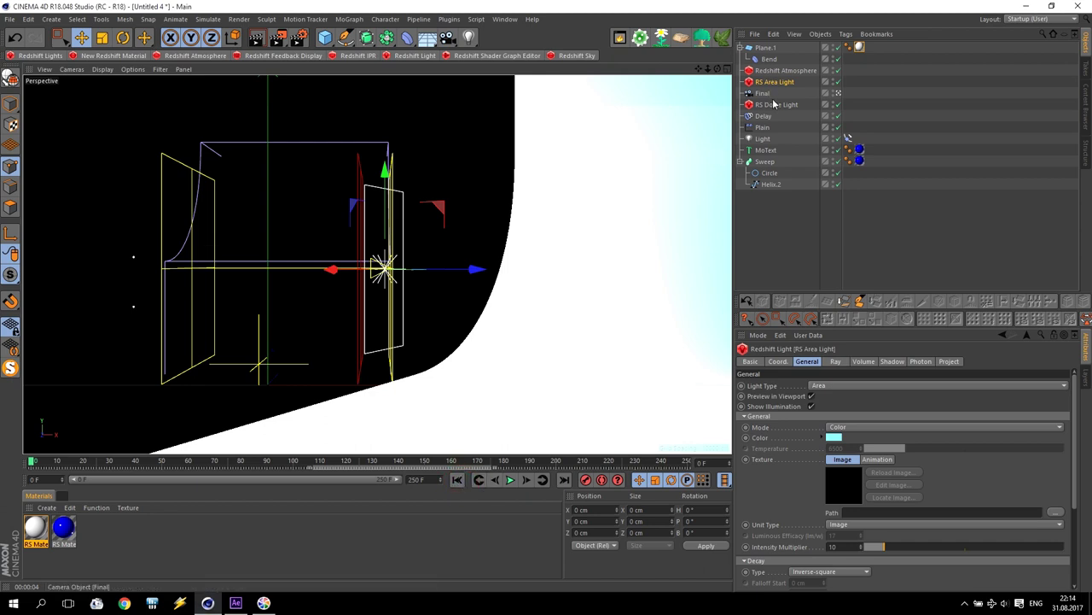
left_click(766, 149)
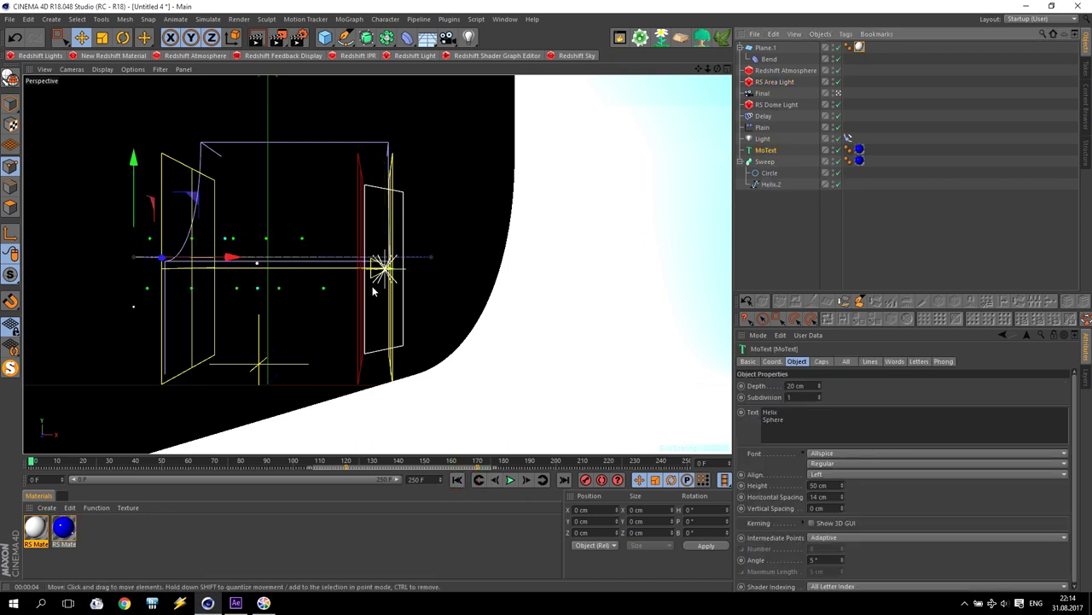
left_click(346, 462)
left_click_drag(232, 257, 181, 260)
left_click(781, 361)
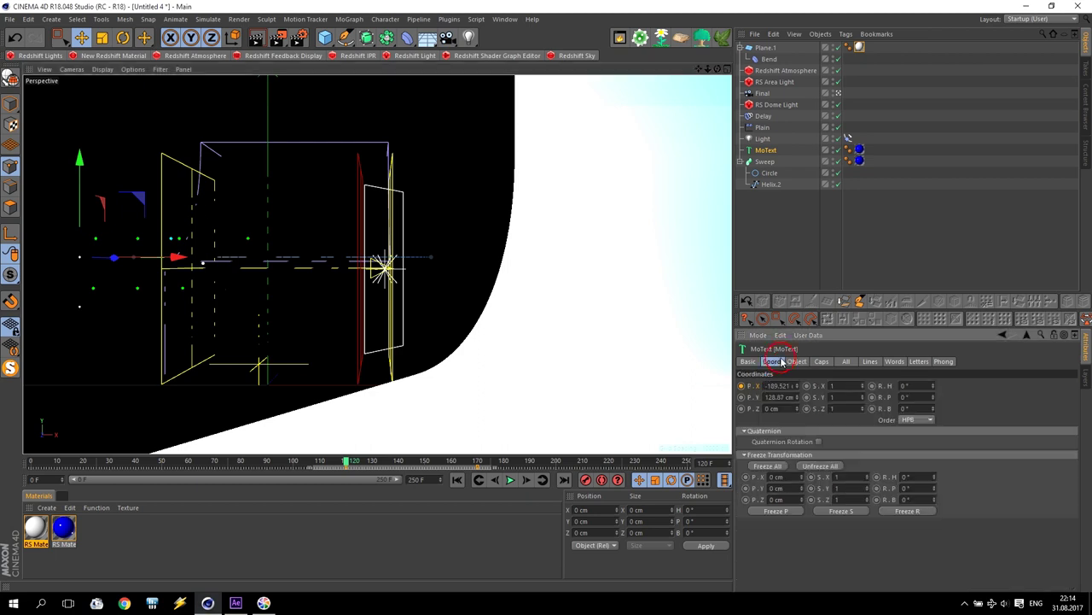
left_click(742, 385)
Play back the text animation, then return to the start and jump to frame 110
left_click(510, 479)
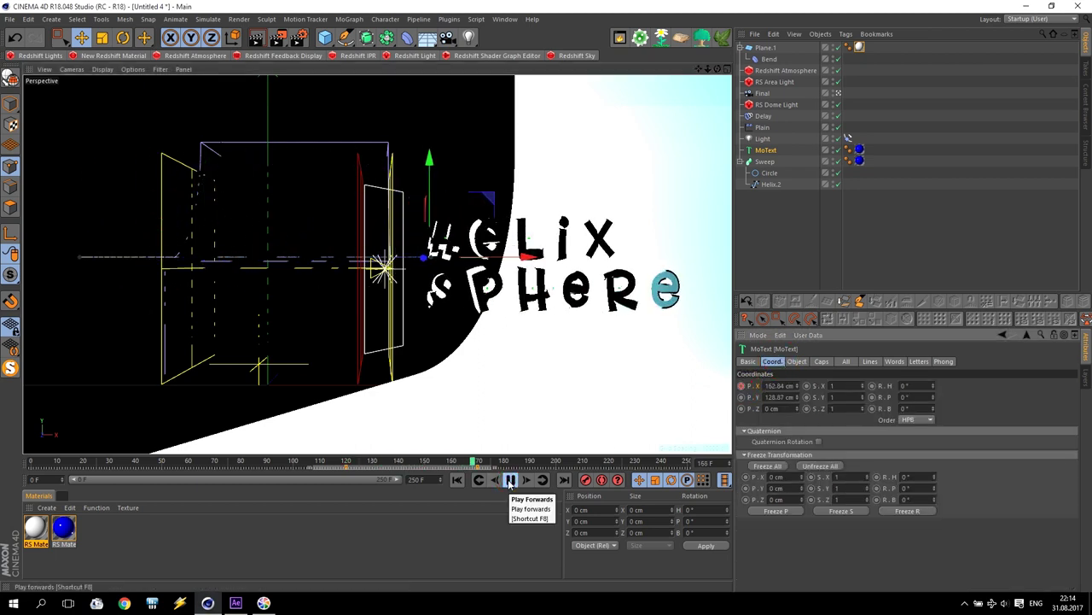
left_click(510, 480)
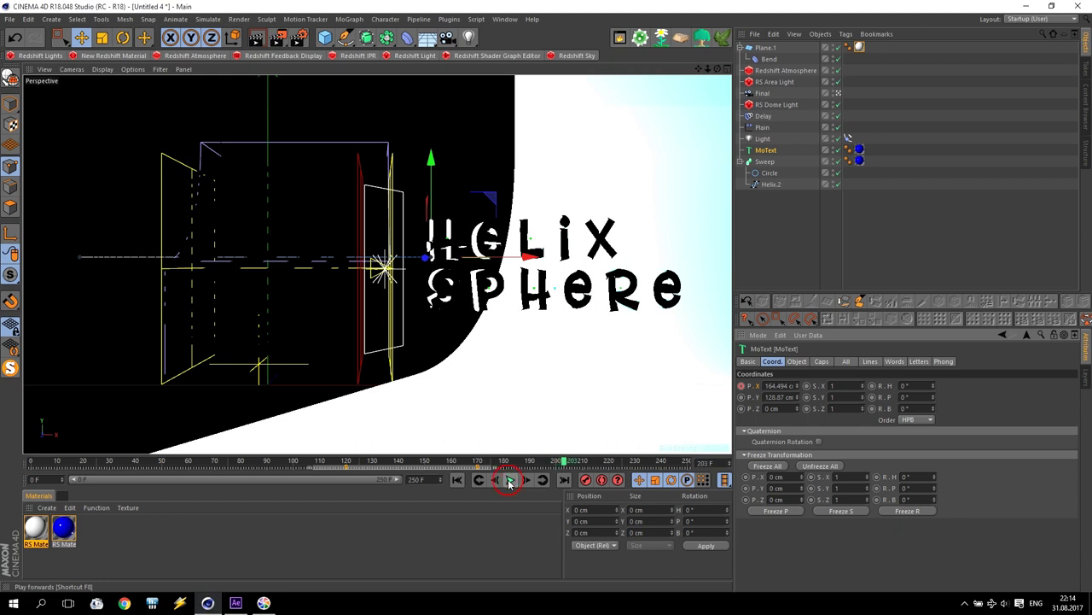
left_click(457, 480)
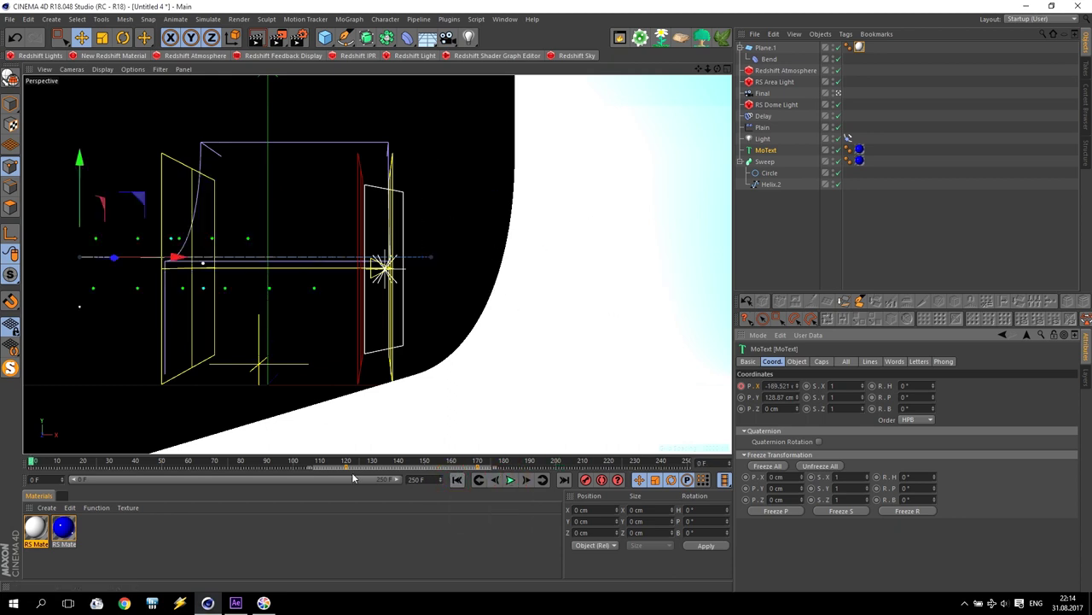
left_click(322, 463)
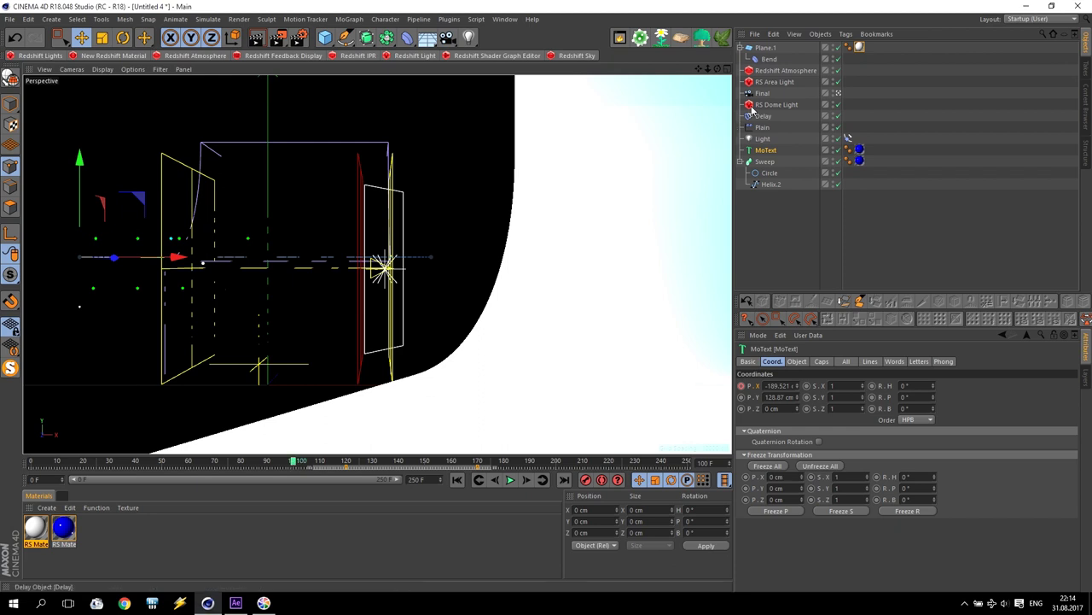
Set the area light's Size X to 0 cm, then to 80 cm at frame 109
left_click(774, 81)
left_click_drag(1080, 416, 1086, 531)
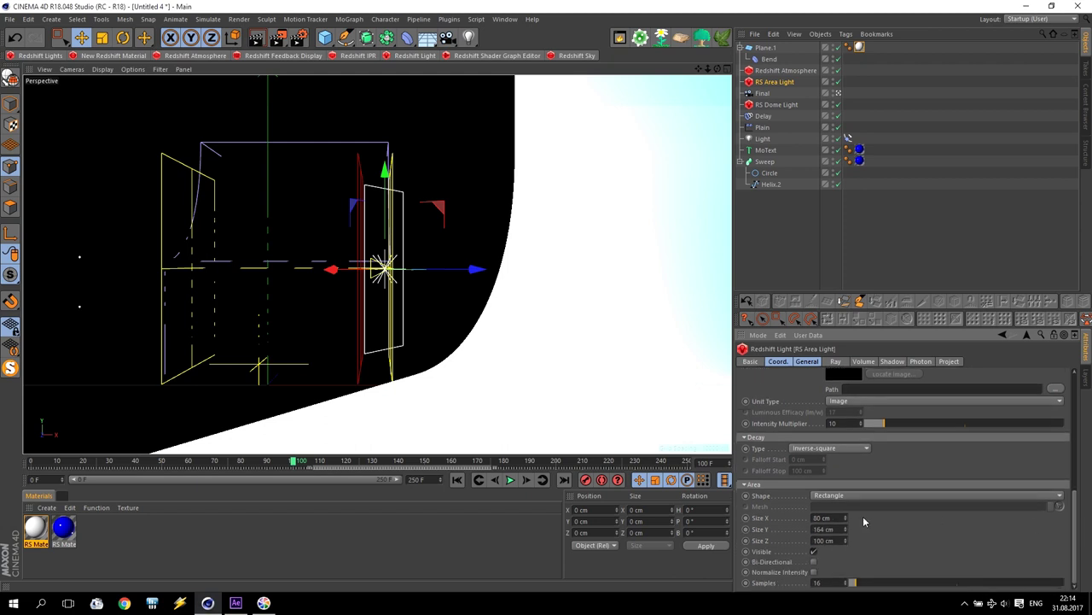
left_click_drag(847, 519, 847, 547)
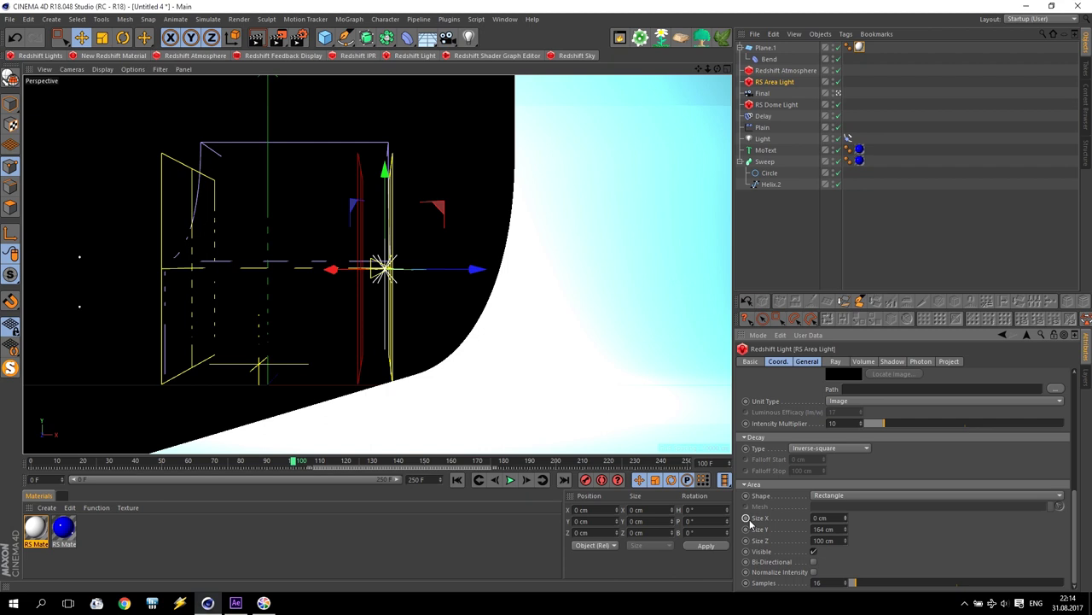
left_click_drag(294, 462, 321, 472)
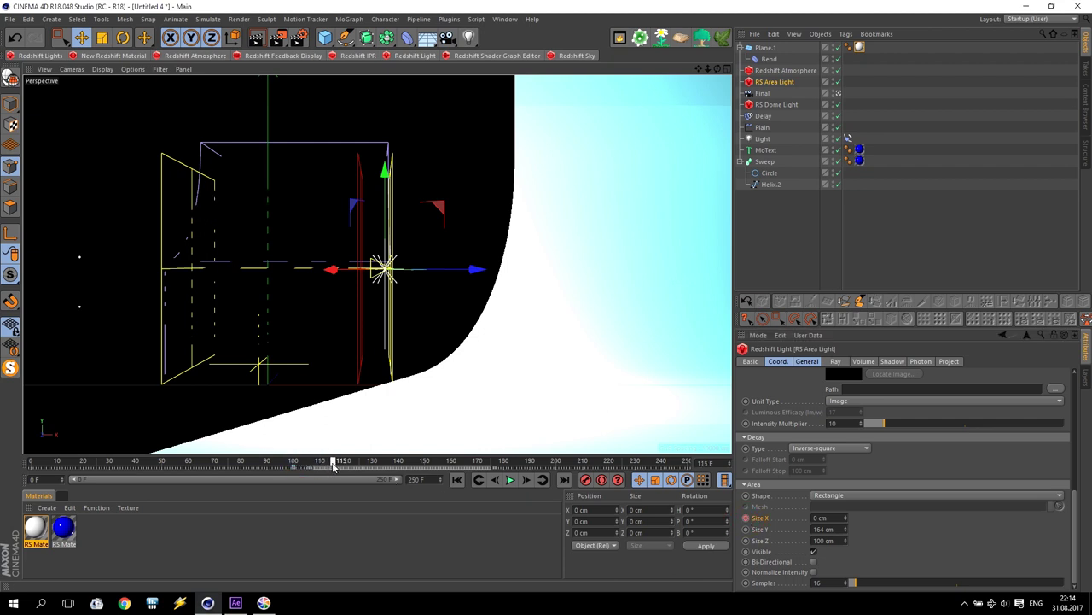
left_click(821, 517)
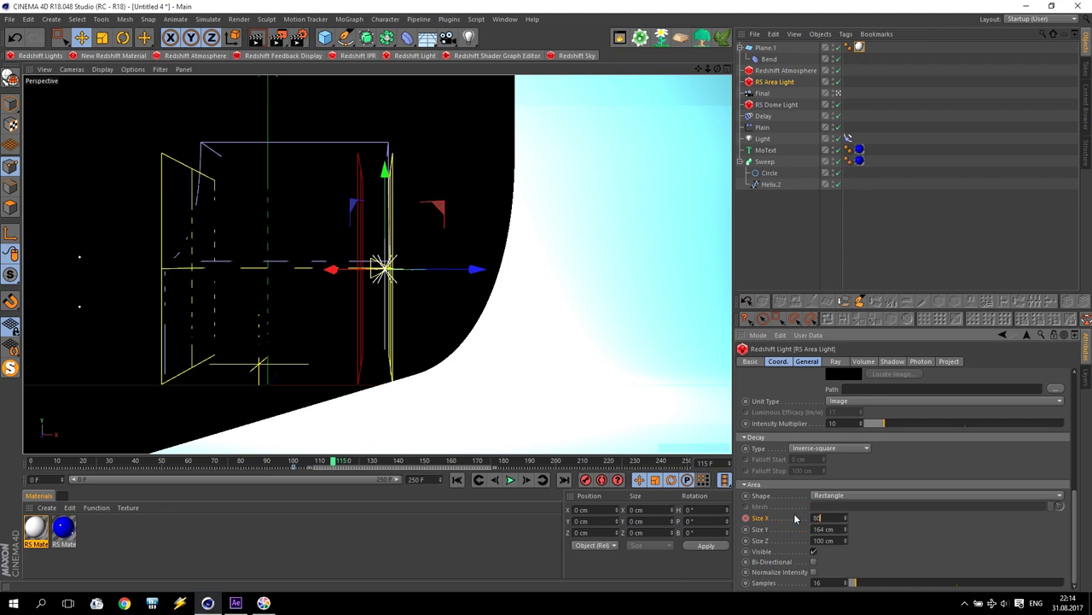
type("80")
key("Return")
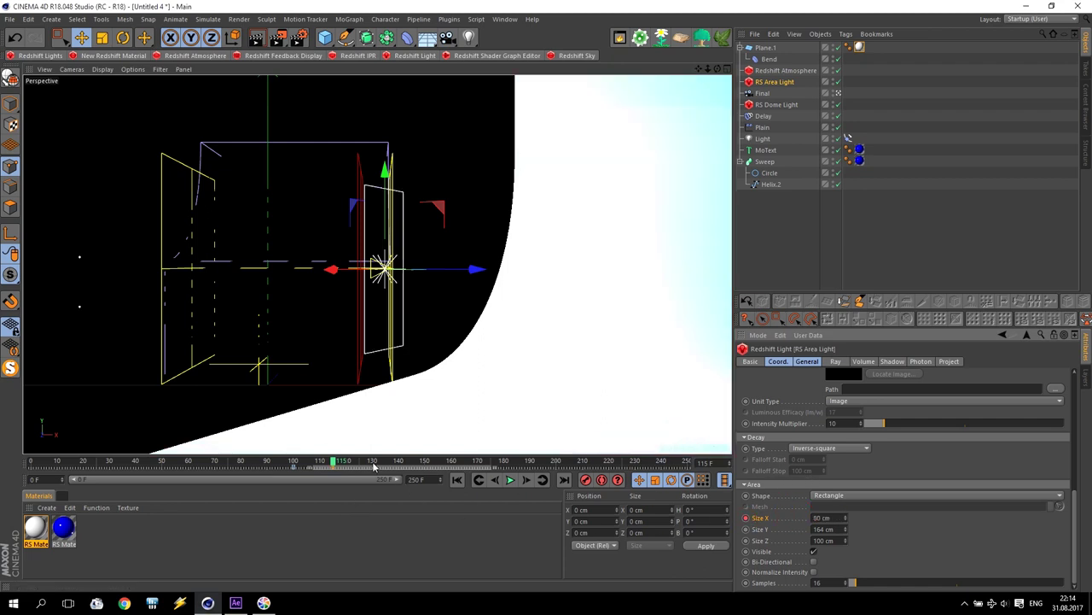
Shift the area light's Size X keyframes later in the timeline to match the text
left_click(333, 461)
left_click_drag(372, 462, 428, 462)
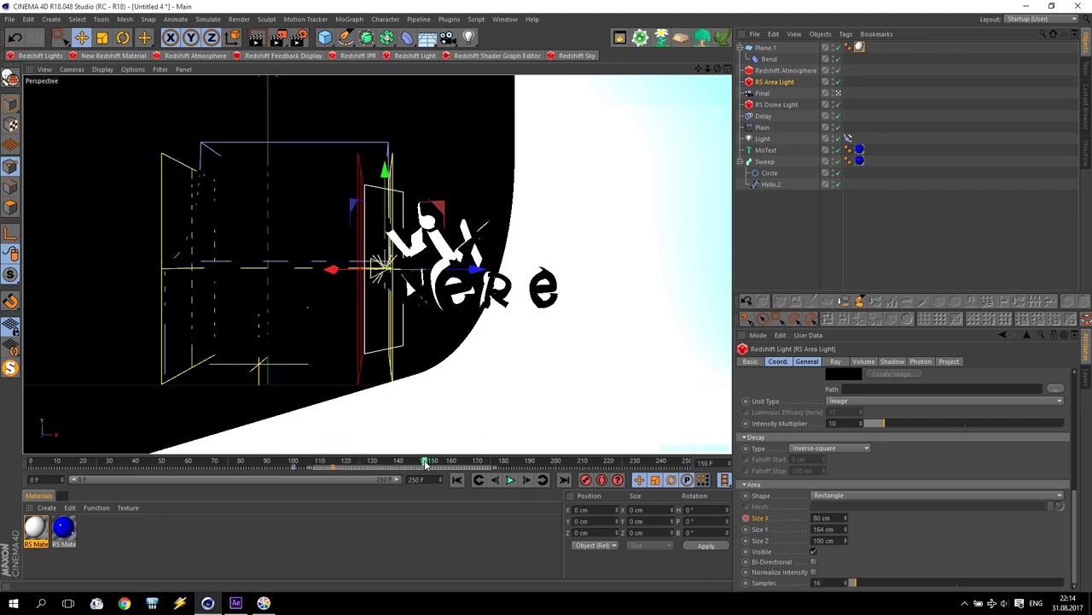
left_click(766, 151)
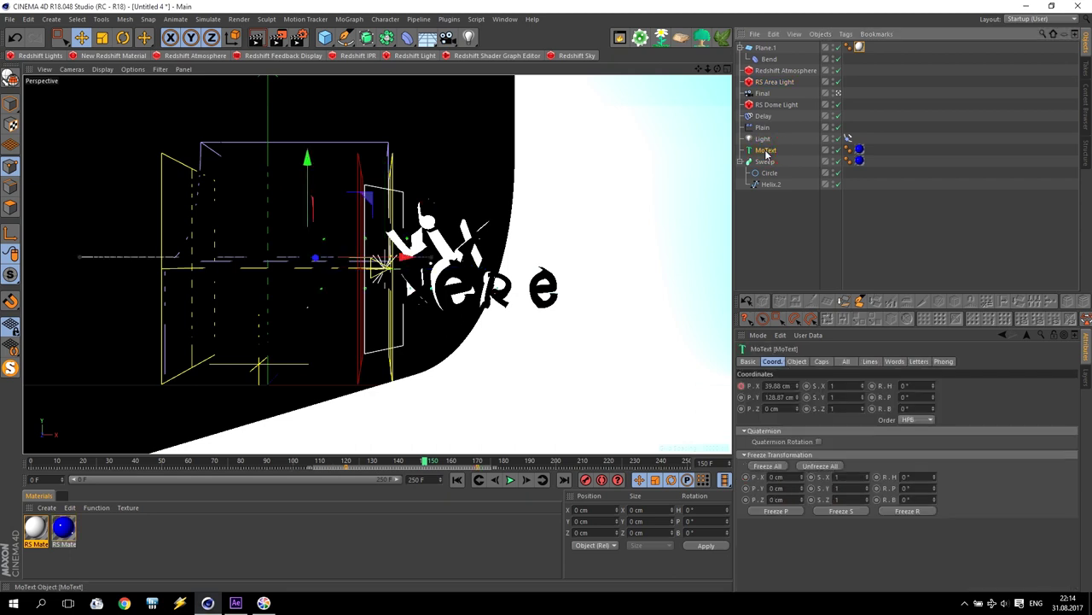
left_click(773, 82)
left_click(331, 471)
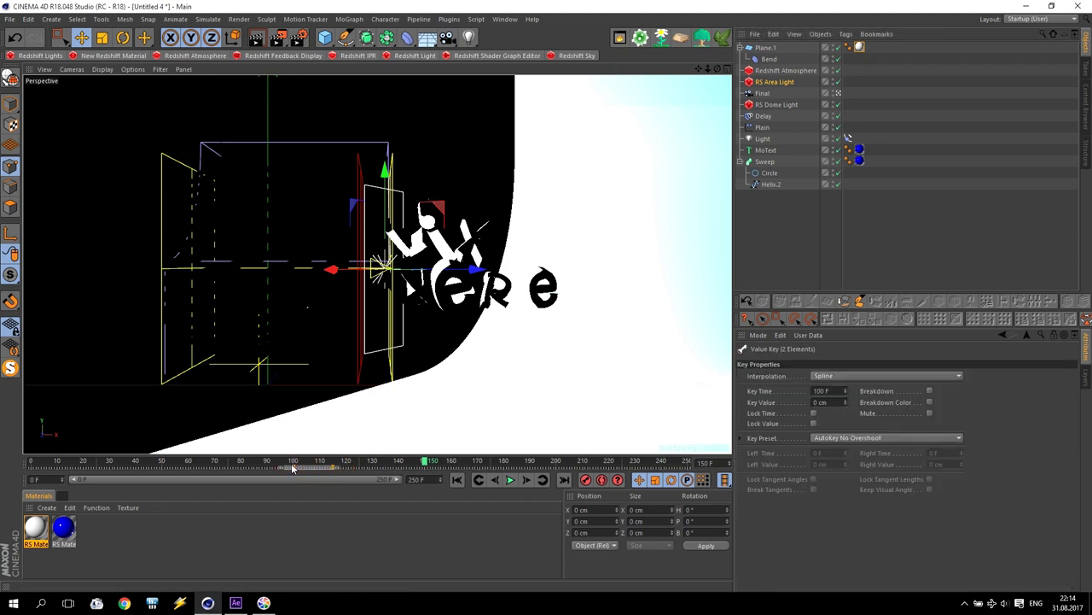
left_click(294, 469, "shift")
left_click_drag(354, 472, 361, 471)
left_click(360, 470)
left_click_drag(424, 463, 455, 478)
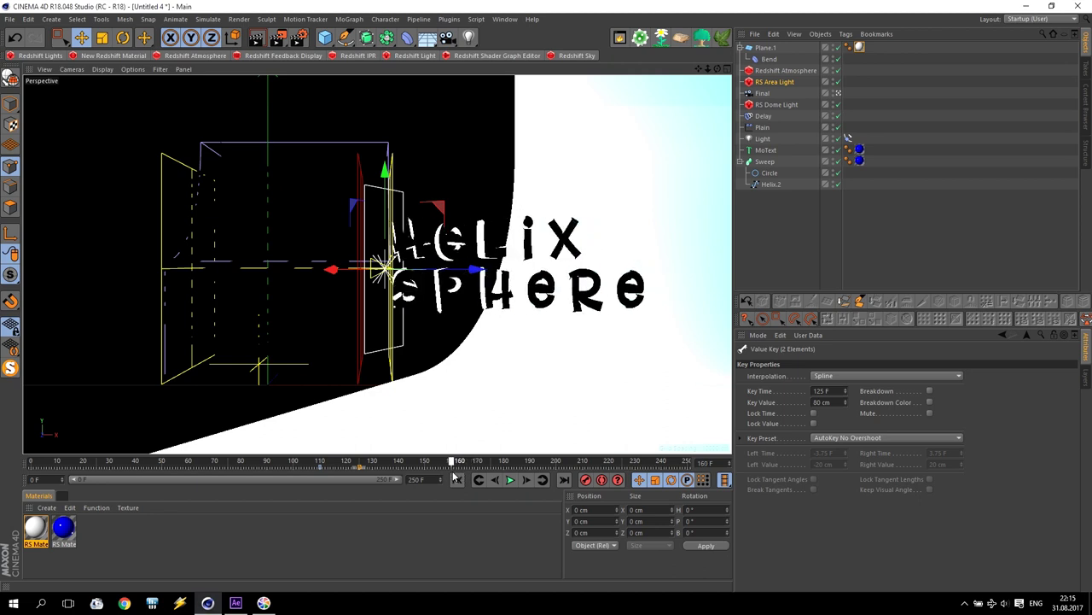
Set the area light's Size X back to 0 cm at frame 174
left_click(774, 82)
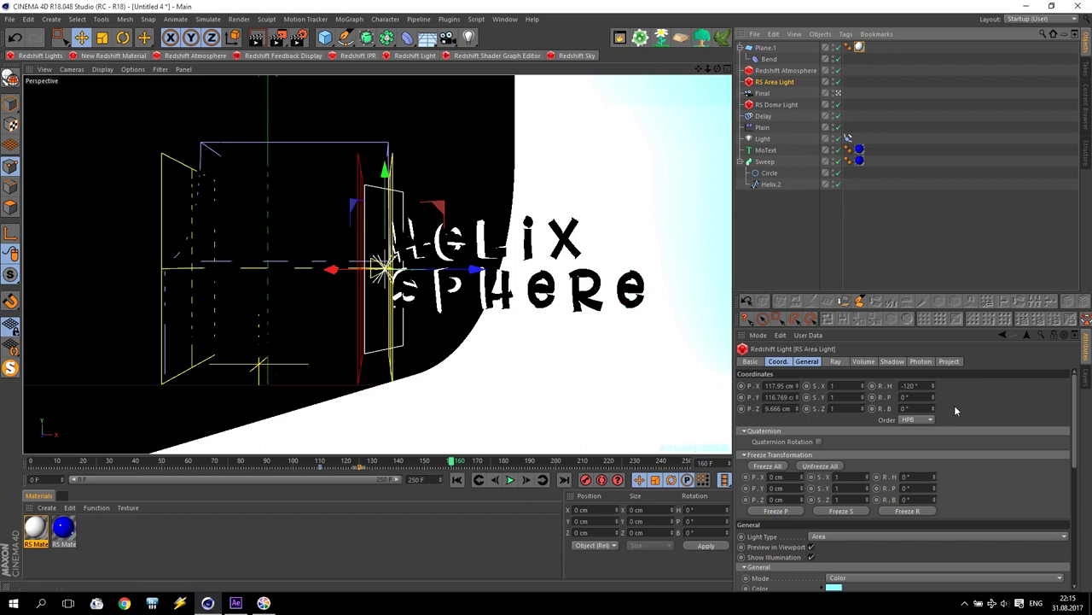
left_click(809, 362)
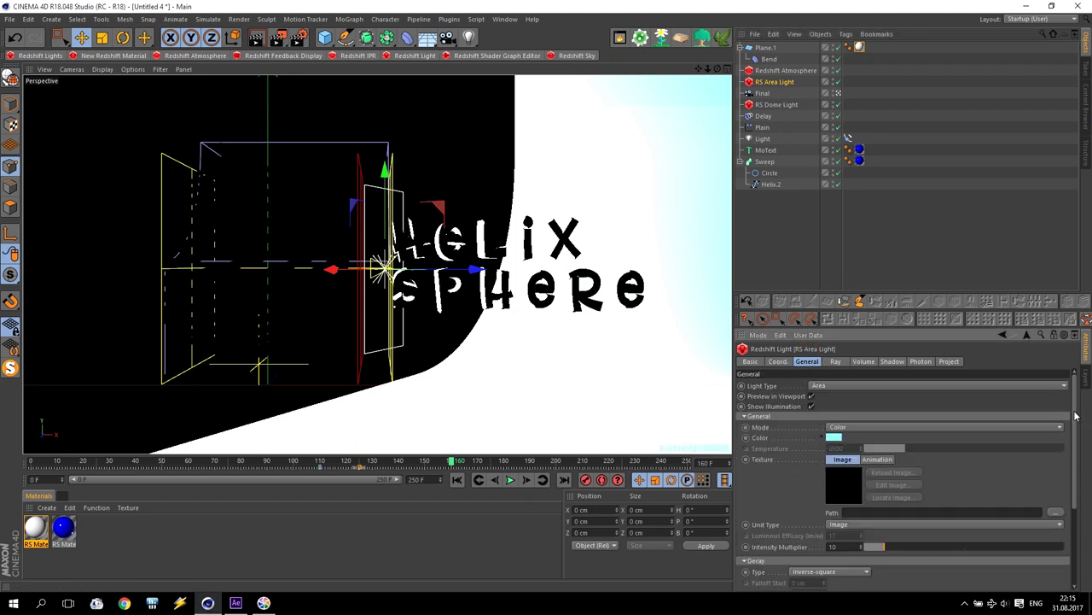
left_click_drag(1075, 416, 1064, 511)
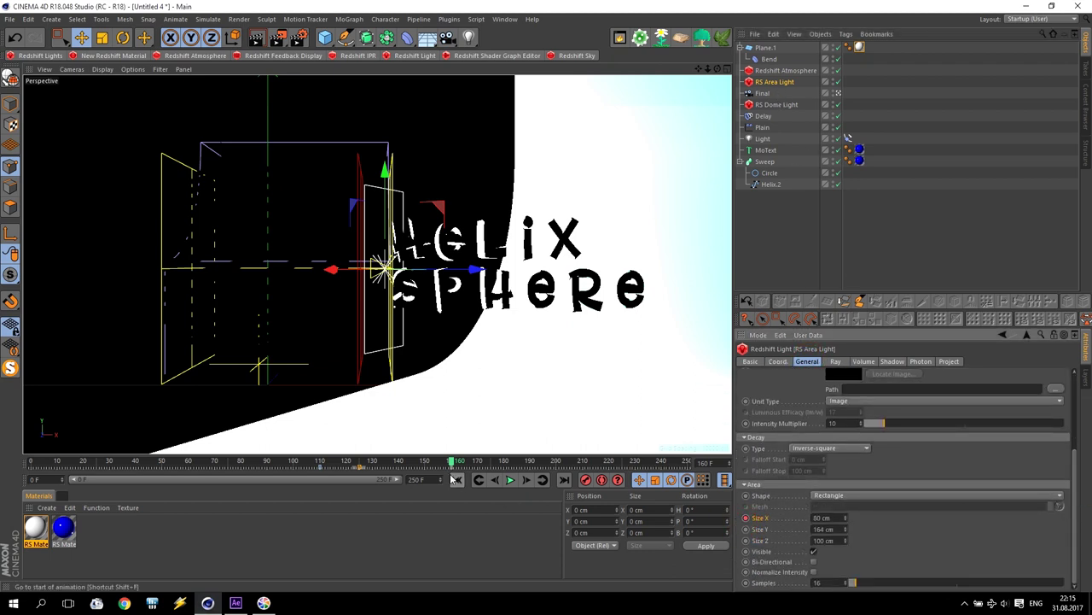
left_click_drag(459, 463, 491, 467)
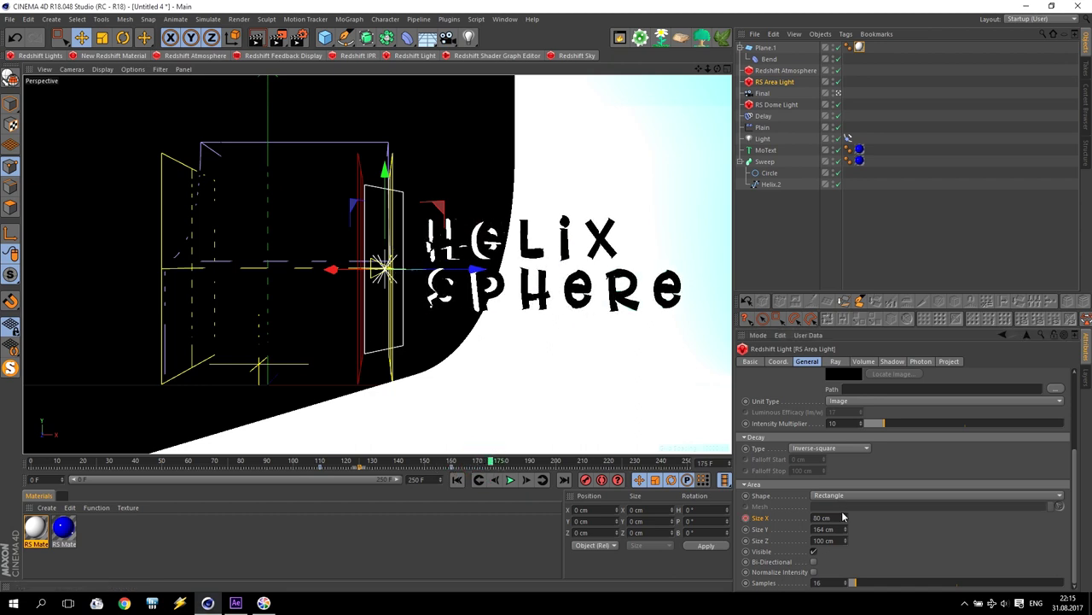
left_click_drag(846, 518, 811, 518)
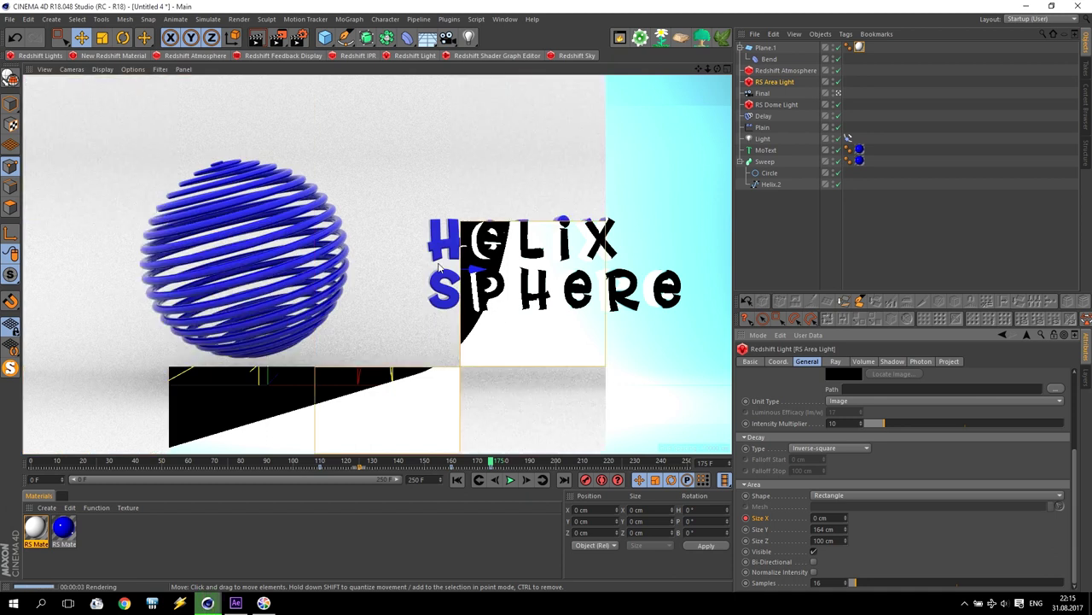
Play the animation from the start to review the light animation
left_click(410, 461)
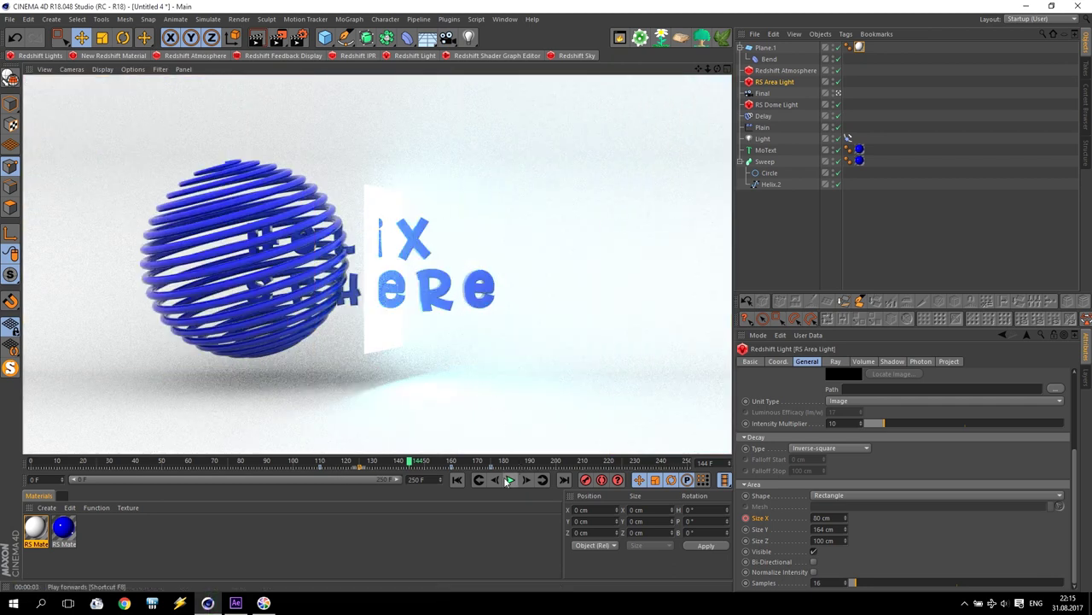
left_click(458, 480)
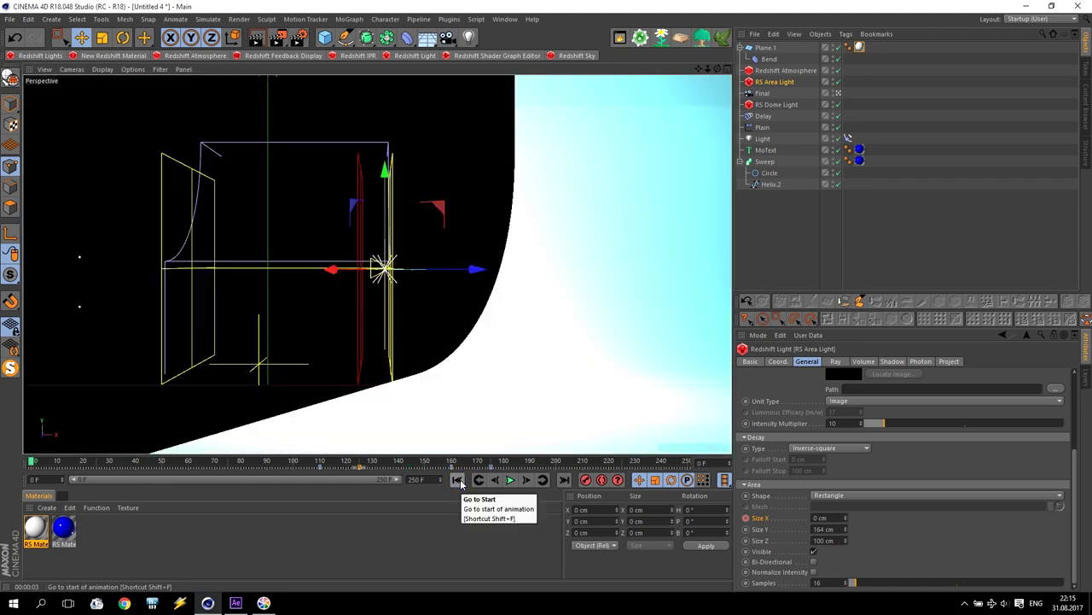
left_click(510, 480)
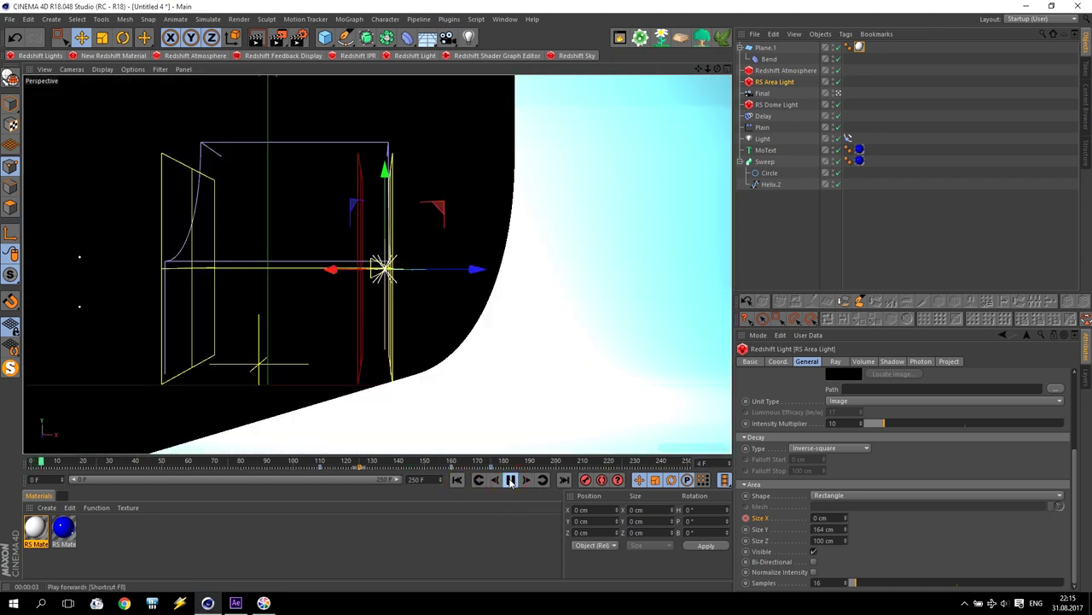
left_click(511, 481)
Switch the viewport to Quick Shading, replay the animation, and stop at frame 150
left_click(102, 70)
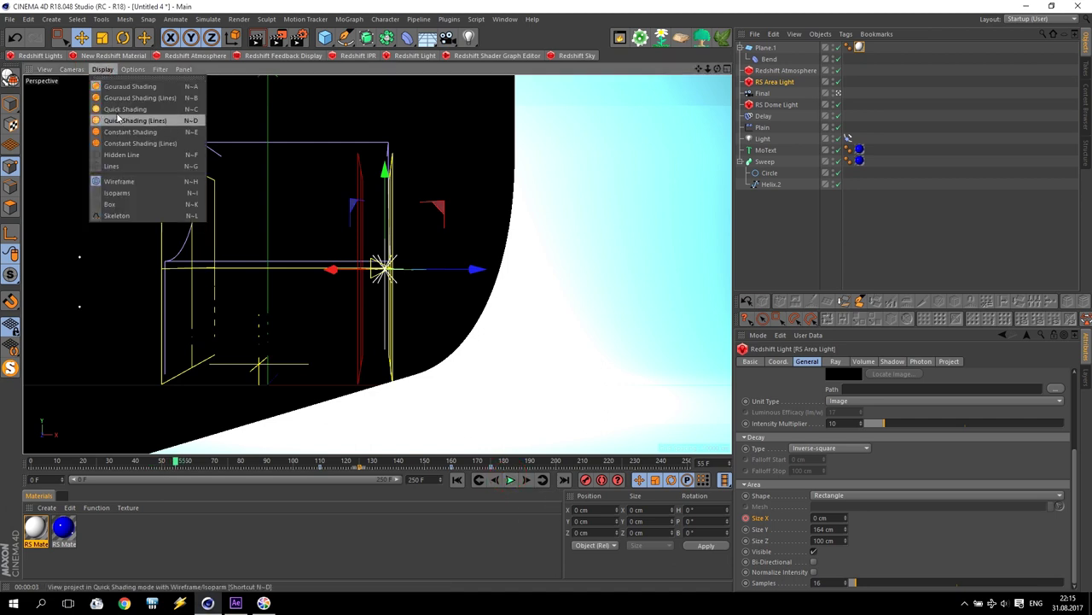
left_click(117, 110)
left_click(457, 479)
left_click(510, 480)
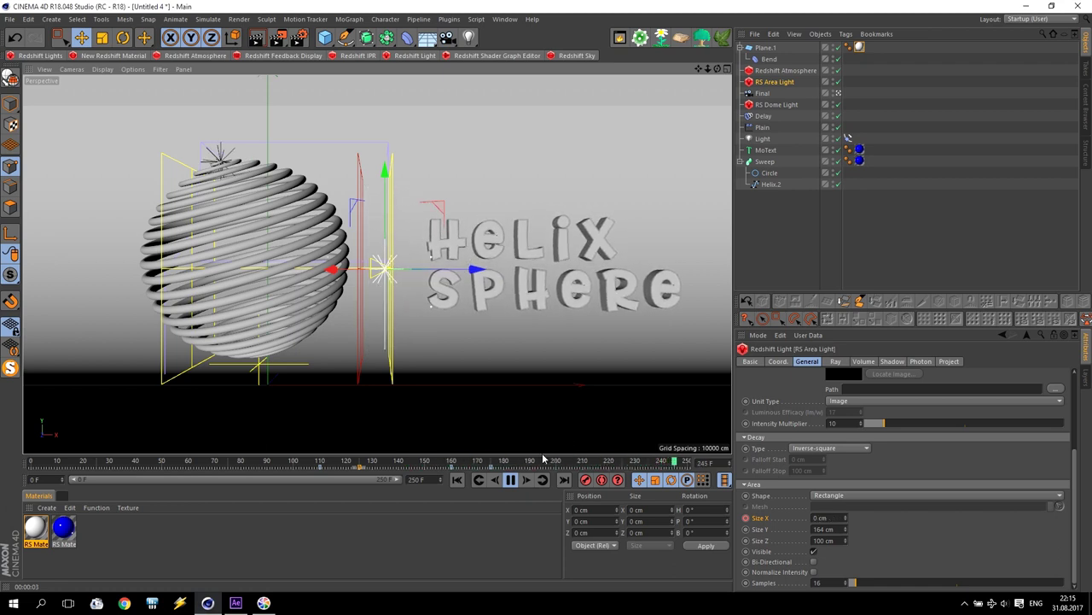
left_click(510, 479)
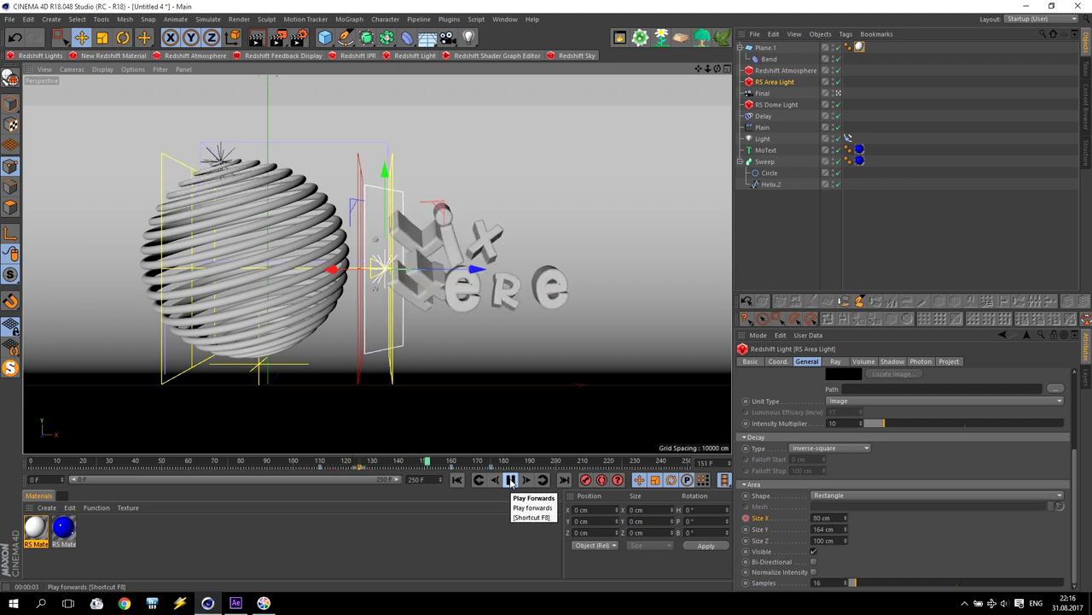
left_click(509, 480)
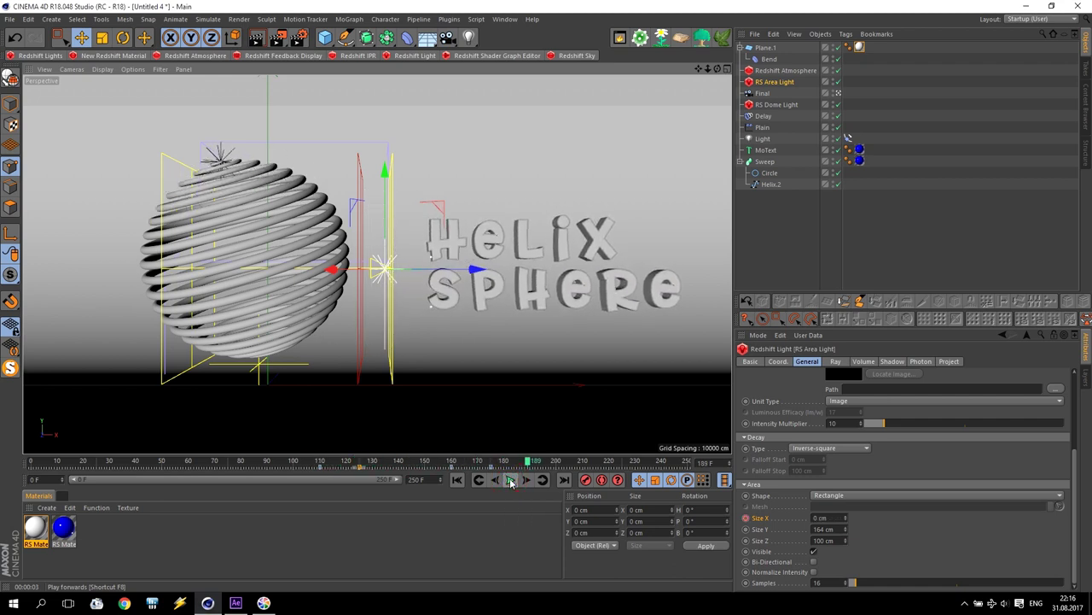
left_click(510, 479)
left_click(427, 464)
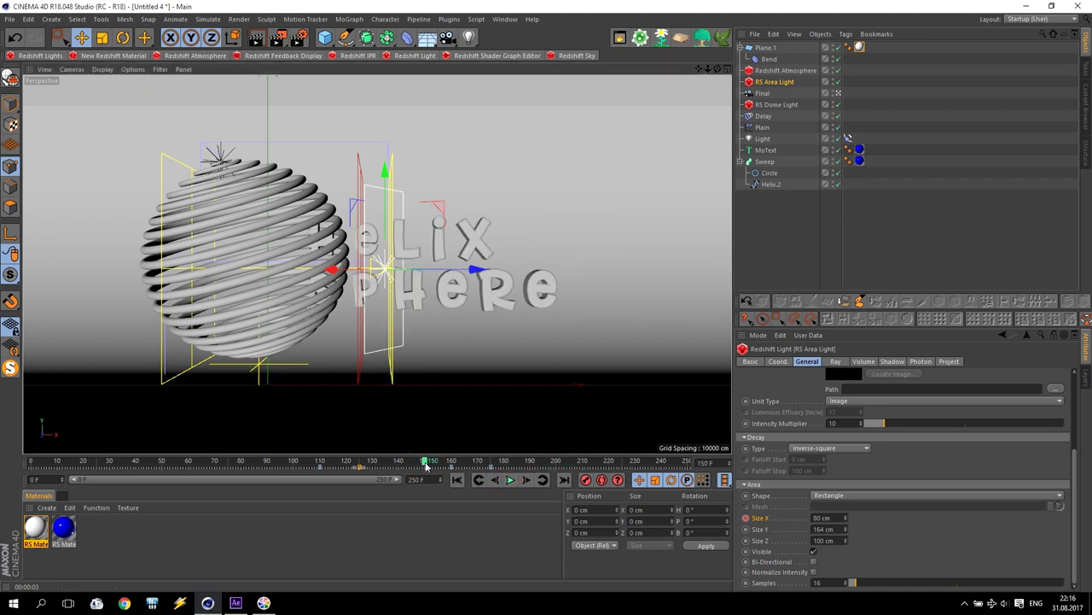
Raise the Final camera's Y position slightly and shift it 10 cm along X
left_click(763, 94)
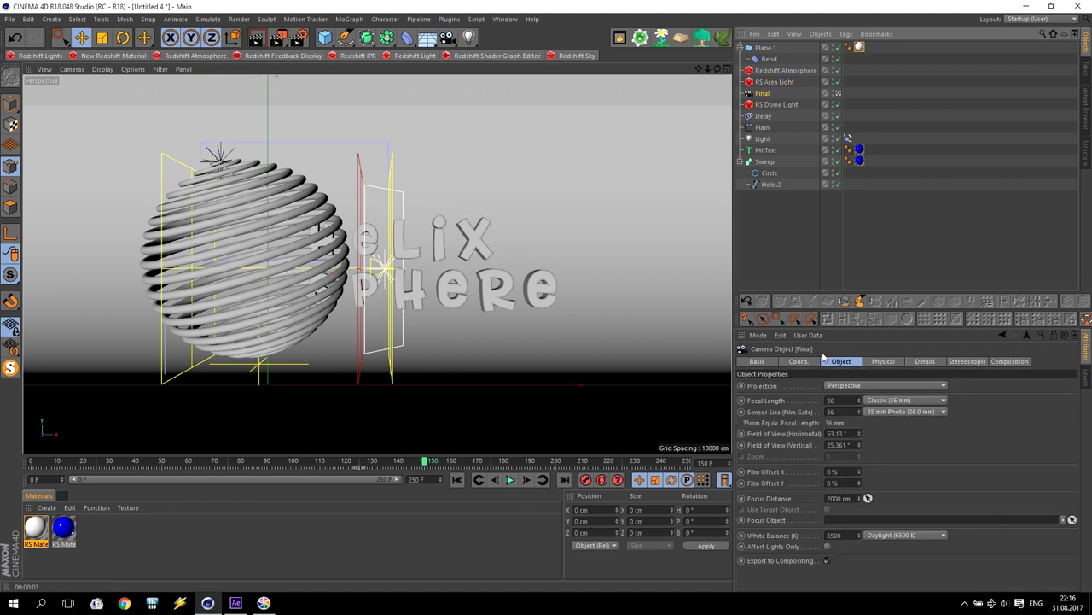
left_click(799, 362)
left_click_drag(799, 398, 798, 383)
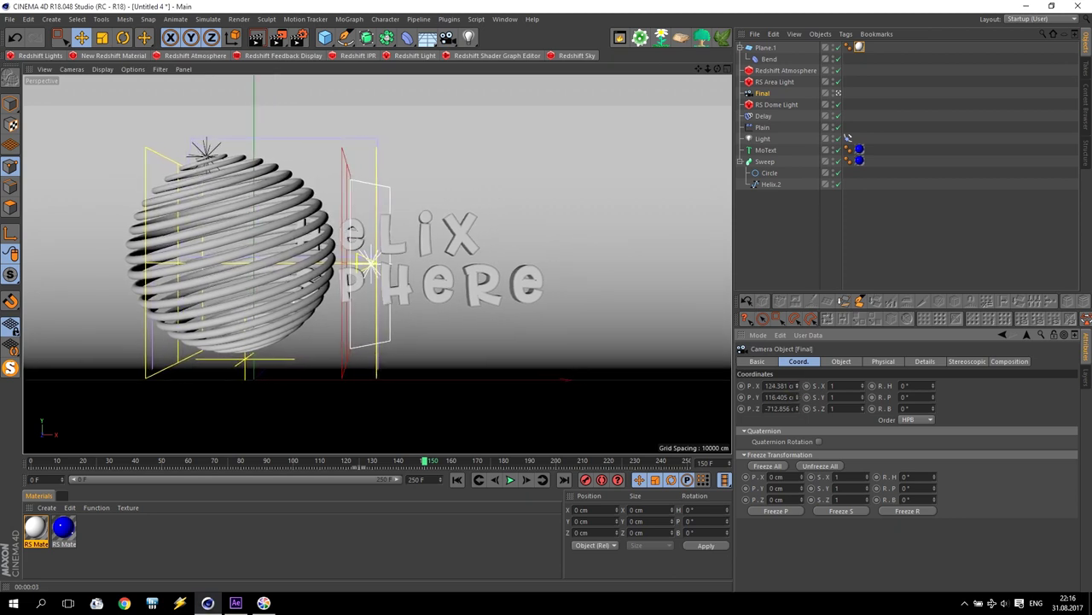
left_click_drag(476, 461, 636, 462)
left_click_drag(798, 389, 798, 383)
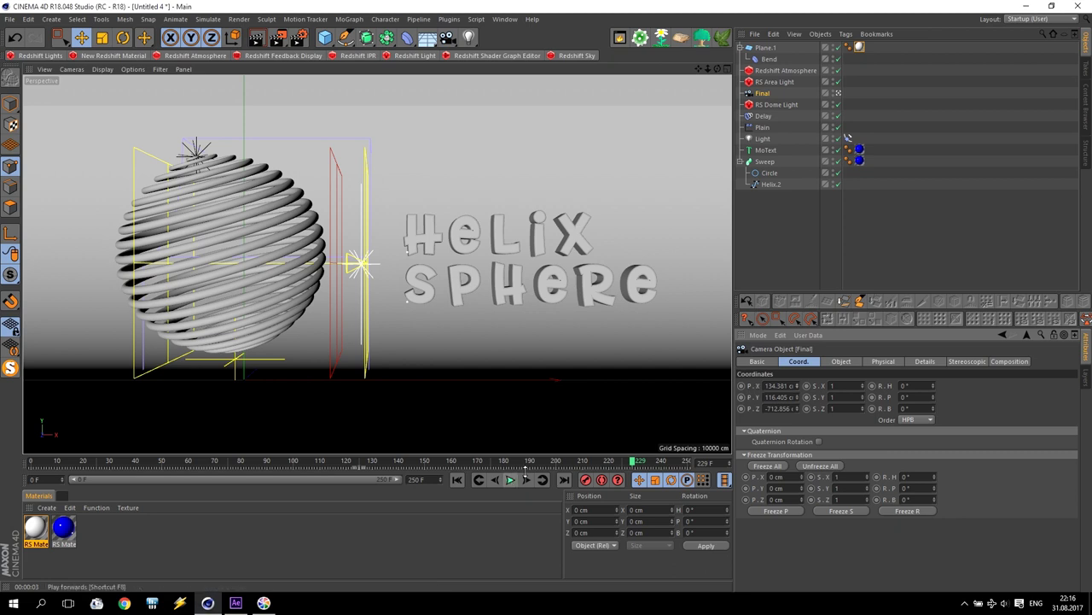
Keyframe the Final camera's Z at frame 150 and dollied closer near frame 250
left_click(426, 462)
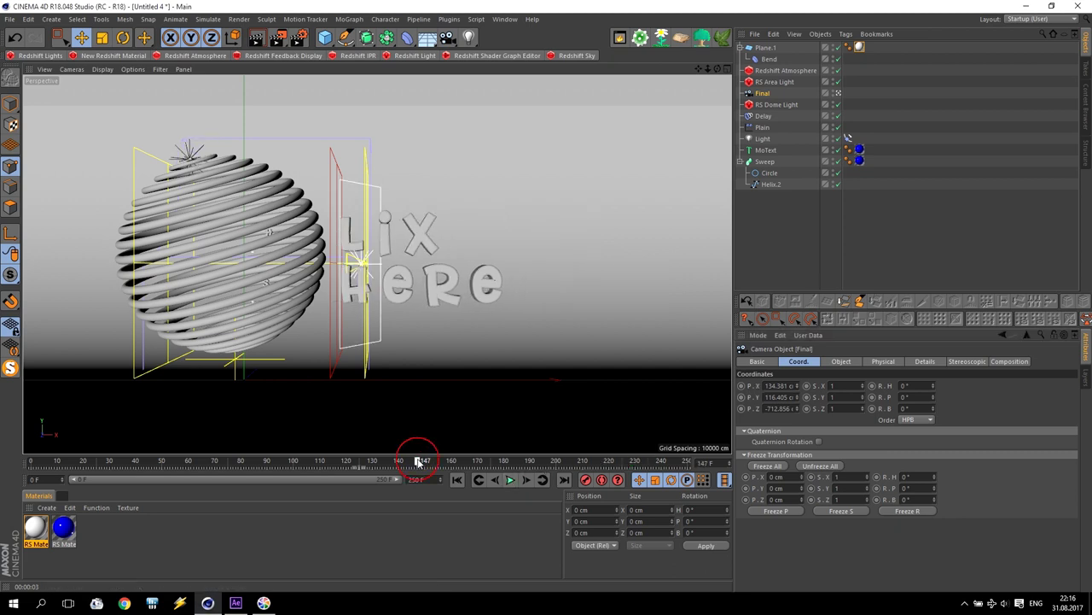
left_click(740, 408)
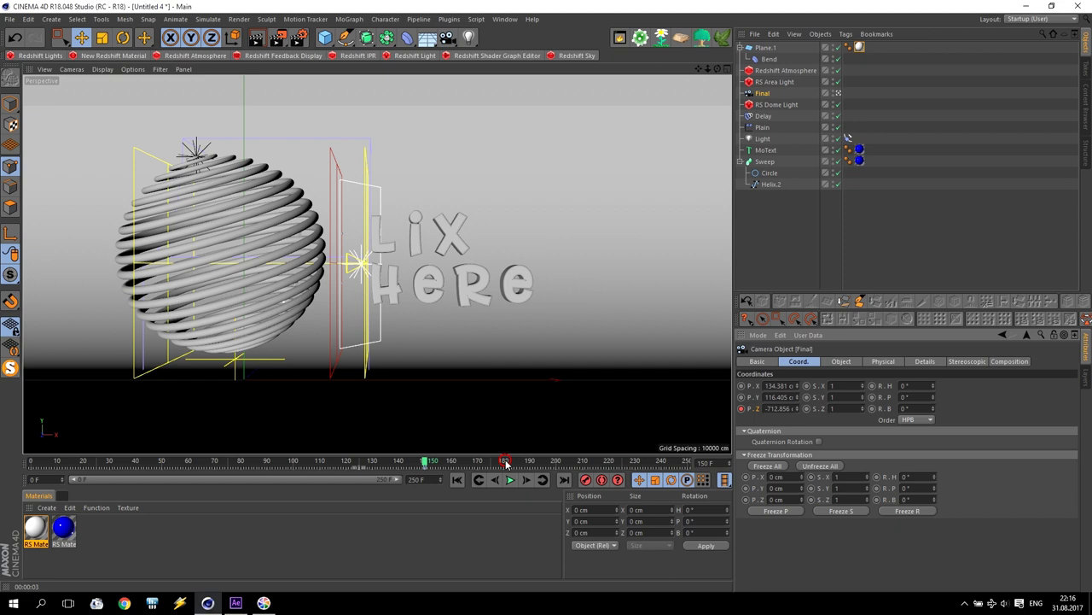
left_click(688, 461)
left_click_drag(708, 68, 730, 69)
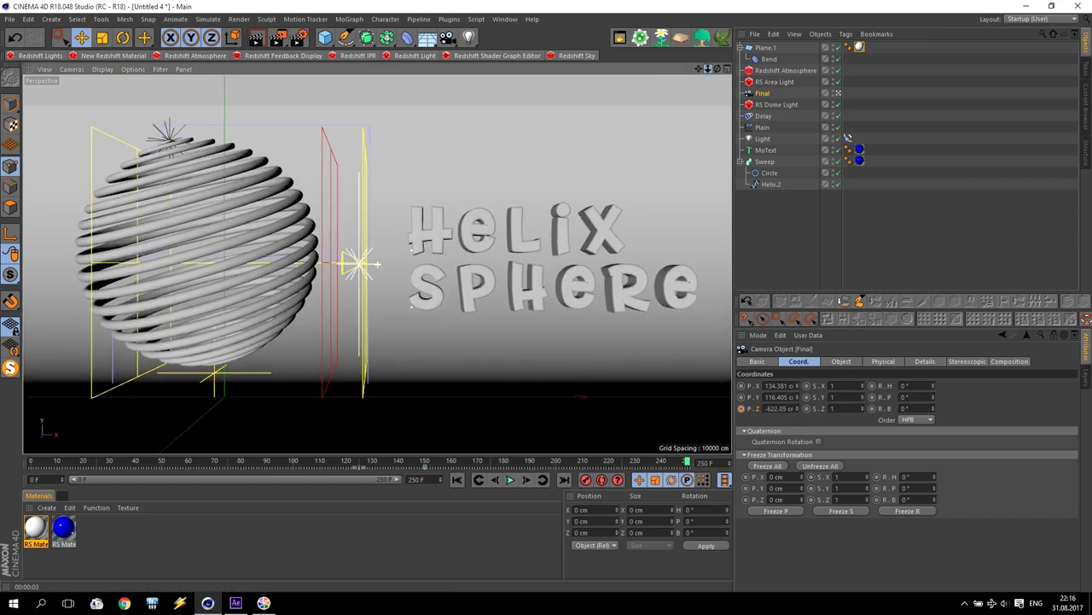
left_click(741, 408)
left_click_drag(444, 461, 699, 480)
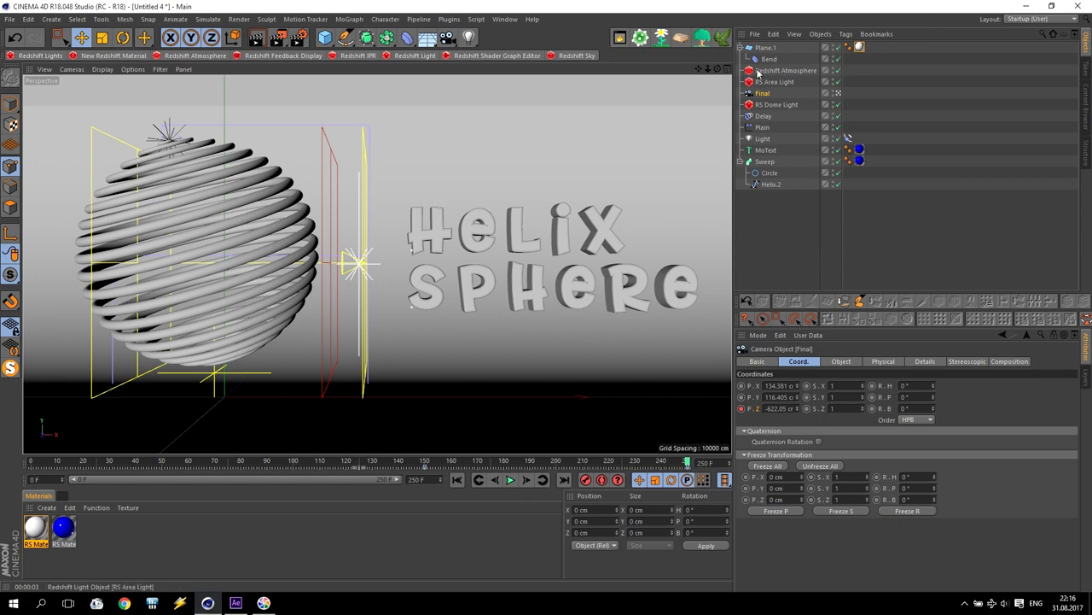
Add a new camera named Sphere Cam and look through it
left_click(447, 38)
double_click(767, 48)
type("C")
type("pher")
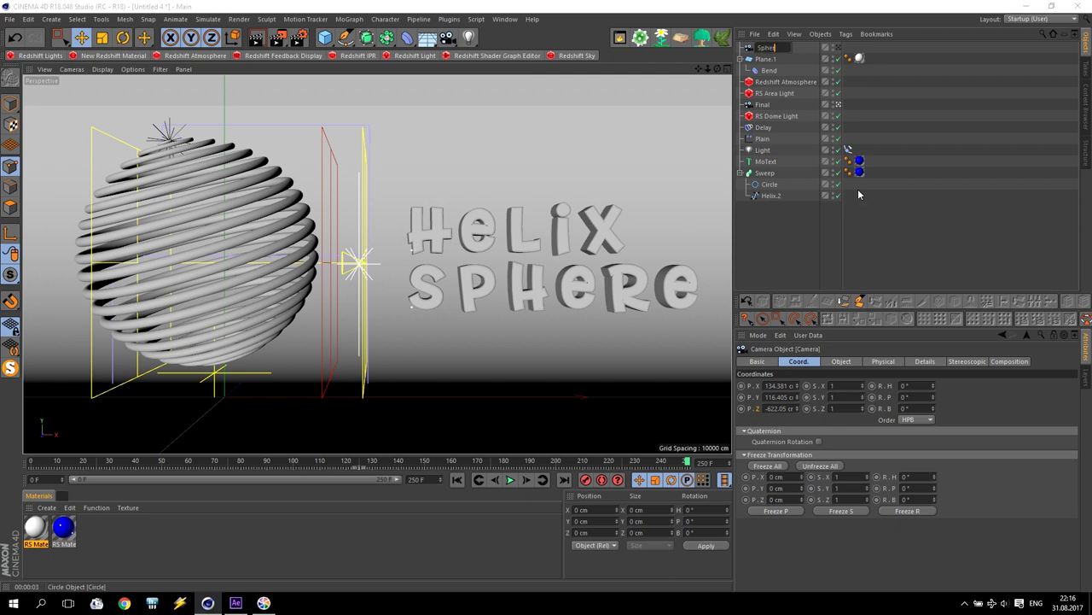
type("e Cam")
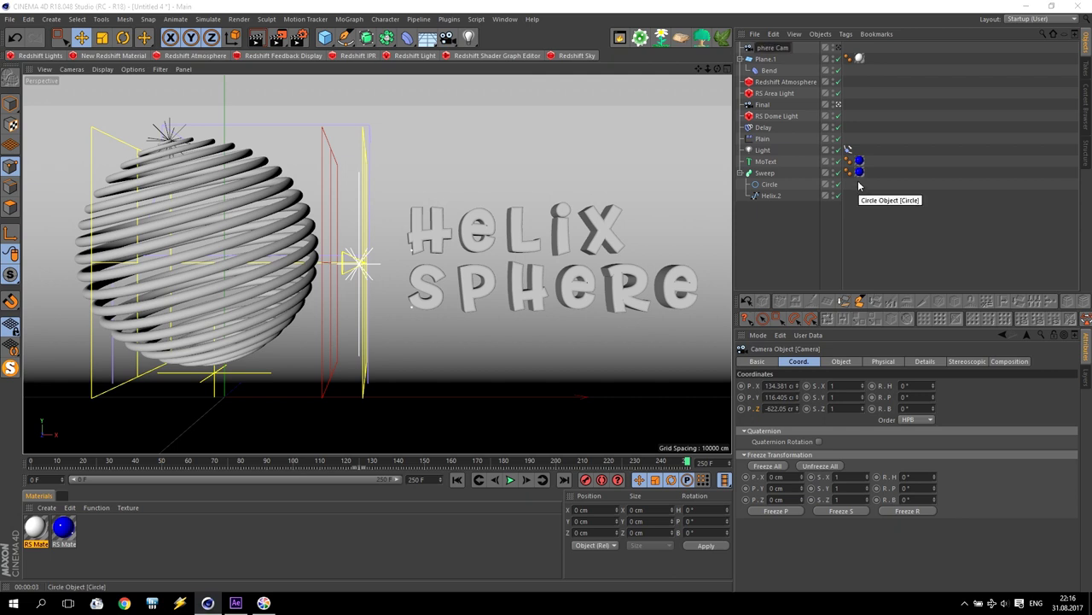
left_click(788, 214)
left_click(781, 52)
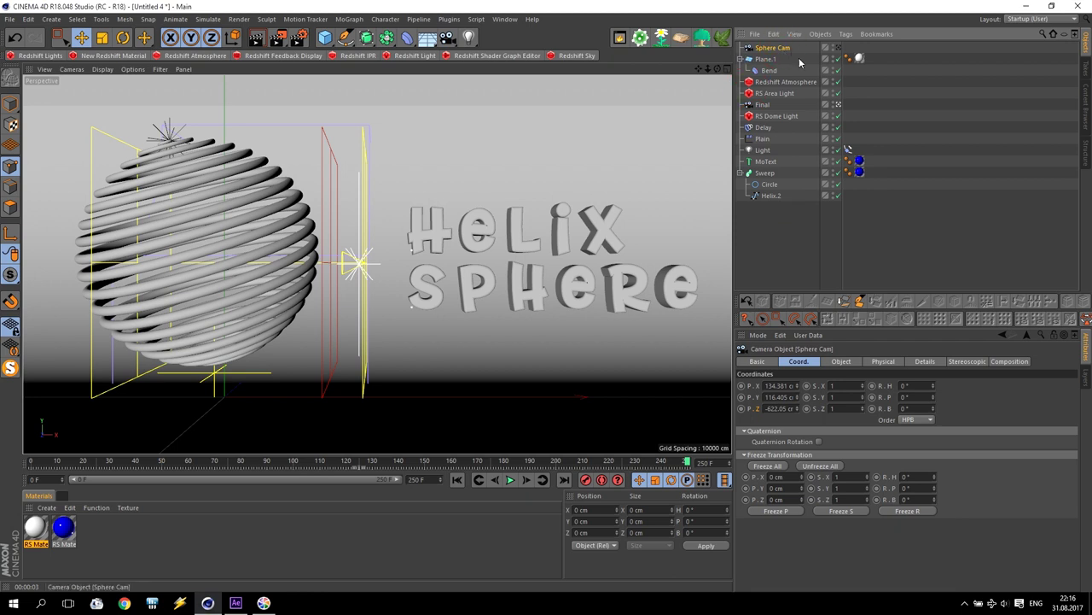
left_click(838, 48)
At frame 0, reframe Sphere Cam on a head-on view of the scene
left_click_drag(550, 461, 33, 462)
left_click_drag(717, 69, 849, 87)
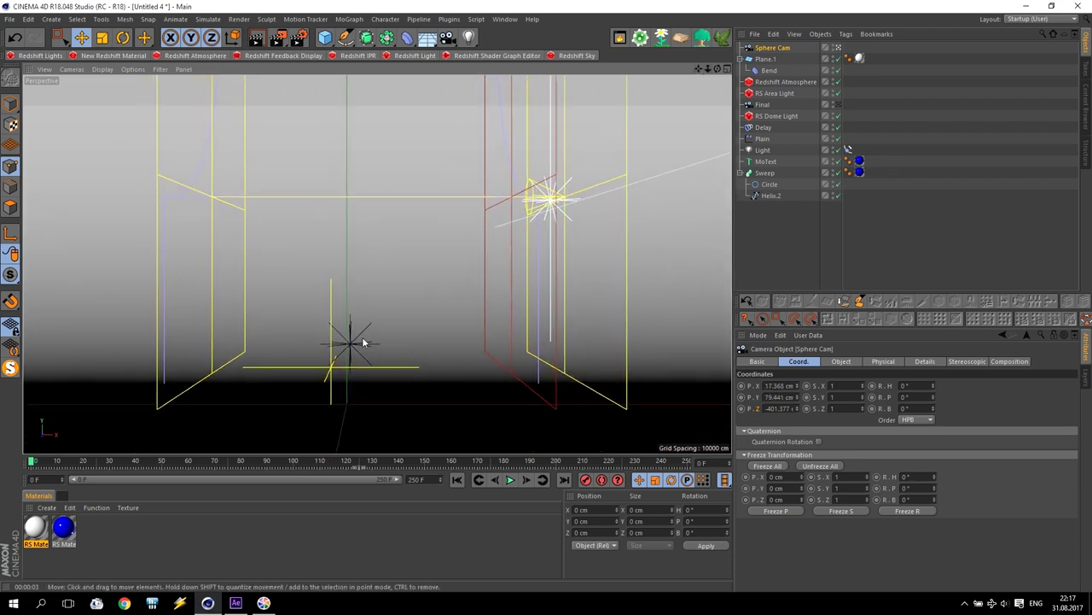
mouse_move(32, 462)
left_mouse_down()
mouse_move(123, 462)
mouse_move(31, 462)
left_mouse_up()
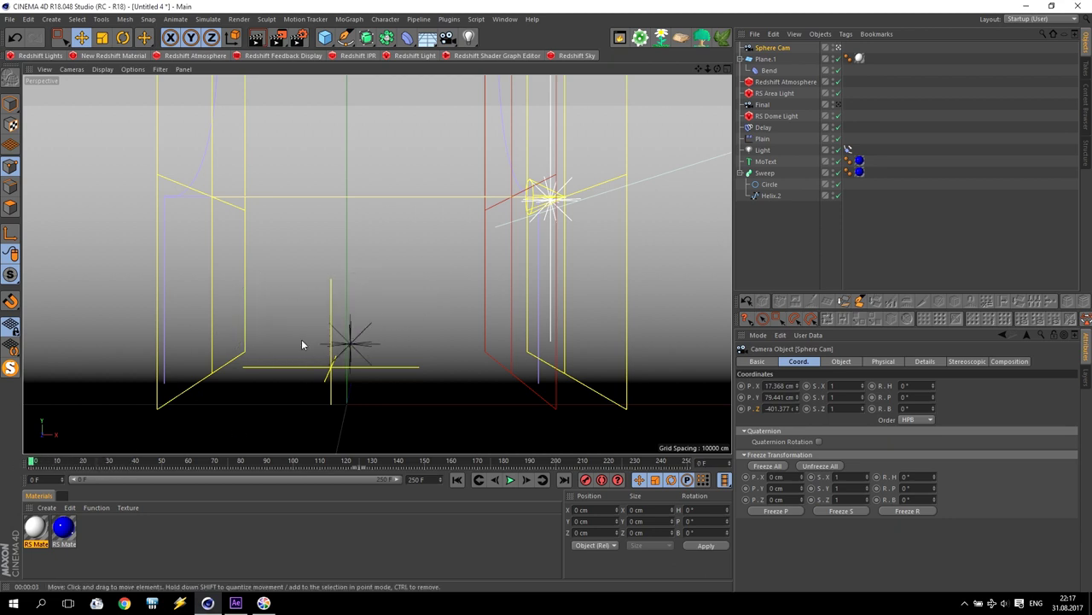
Add a Vibrate tag to Sphere Cam with rotation enabled and frequency 0.4
left_click(846, 34)
mouse_move(887, 53)
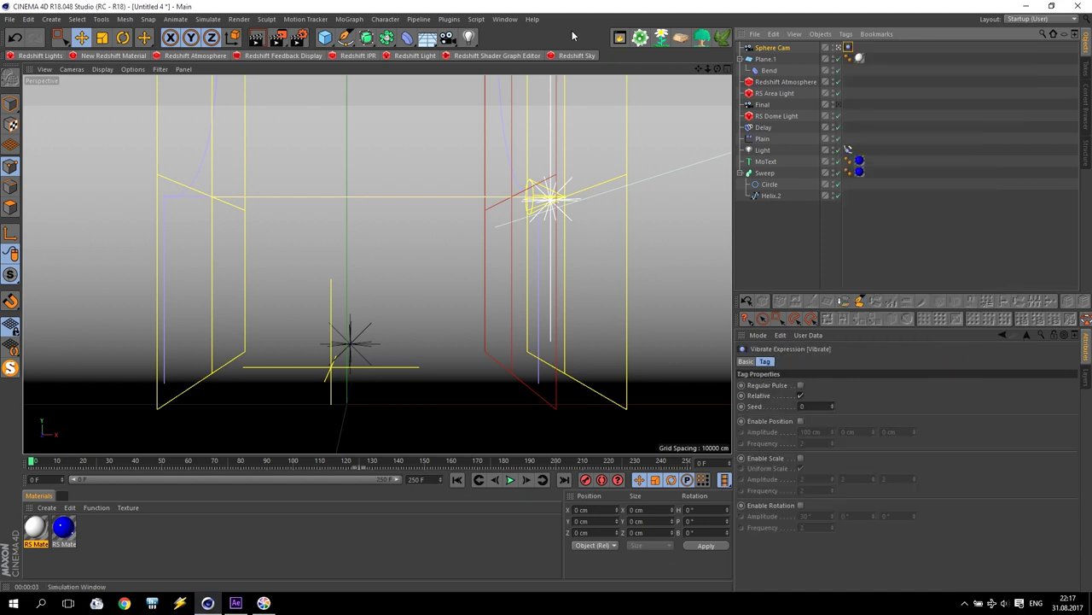
left_click(447, 39)
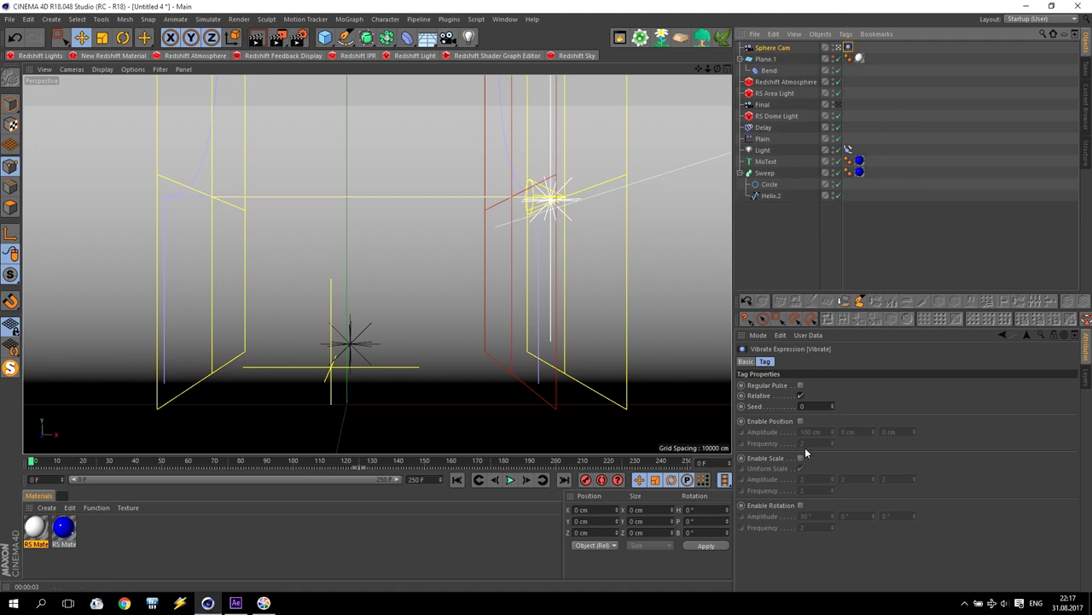
left_click(800, 505)
type("4")
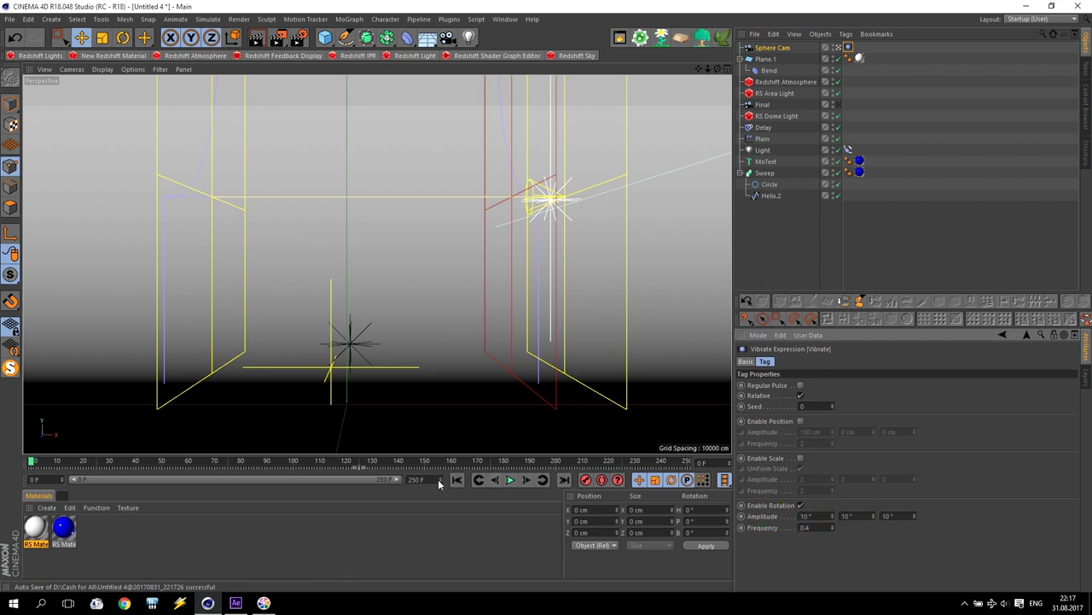
Check the camera shake, then keyframe Sphere Cam's position at frame 0
left_click(509, 480)
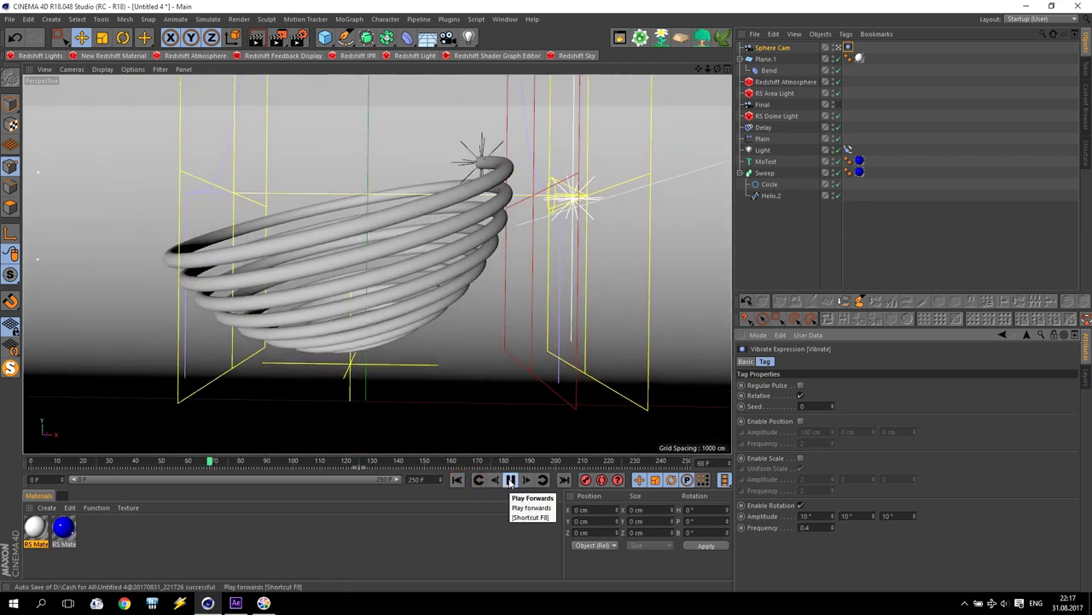
left_click(510, 480)
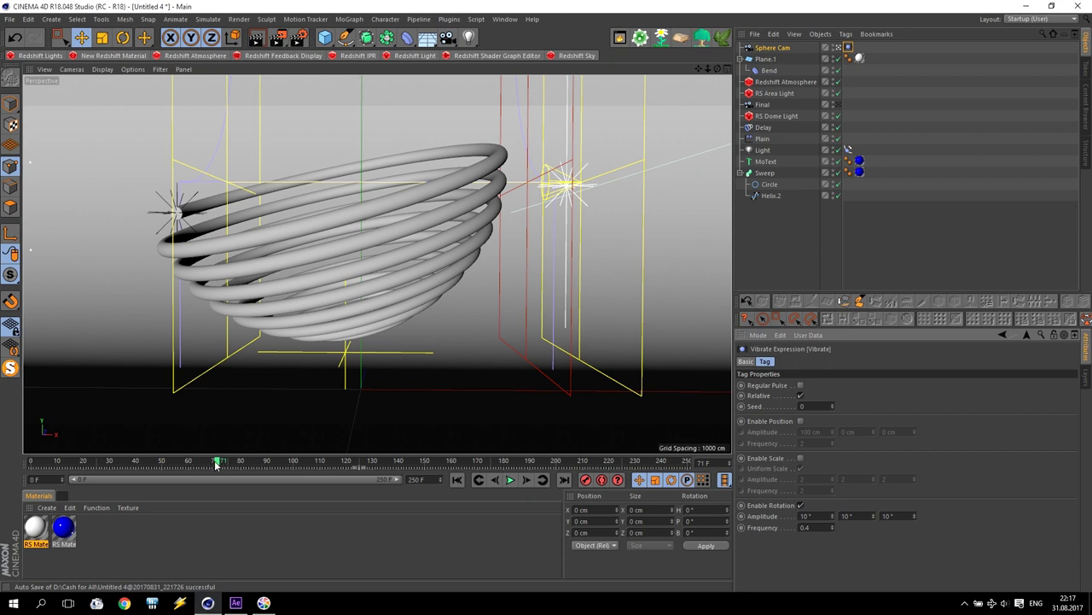
left_click_drag(216, 463, 31, 464)
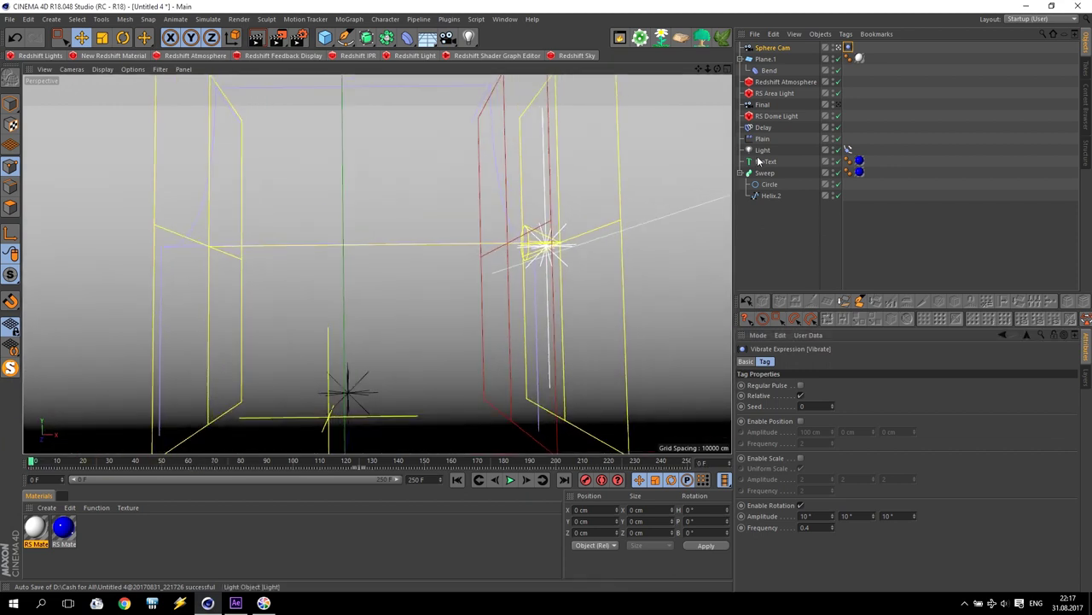
left_click(771, 47)
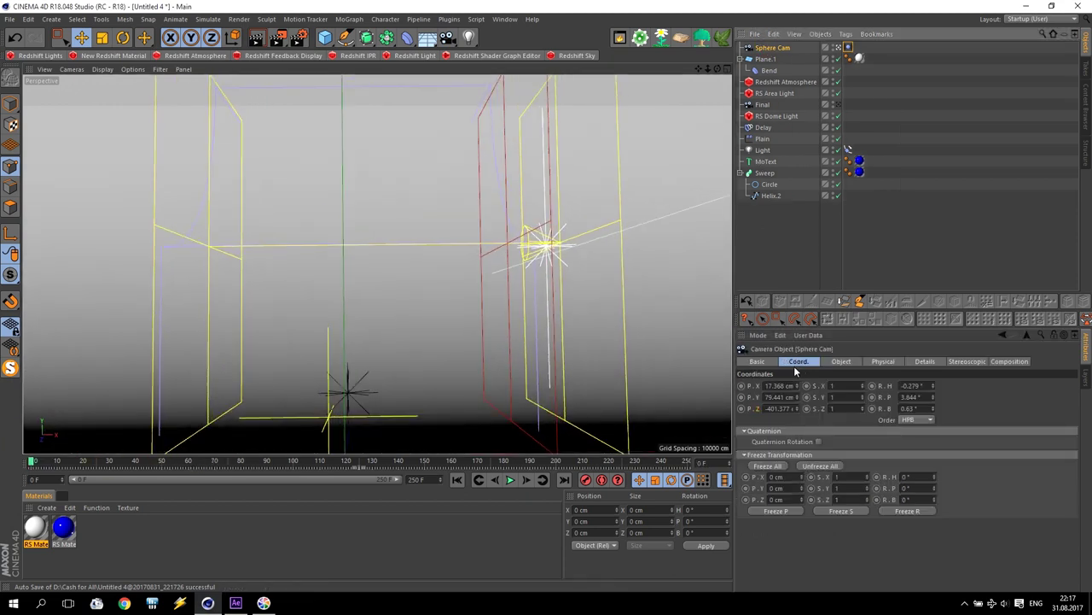
left_click(741, 386, "ctrl")
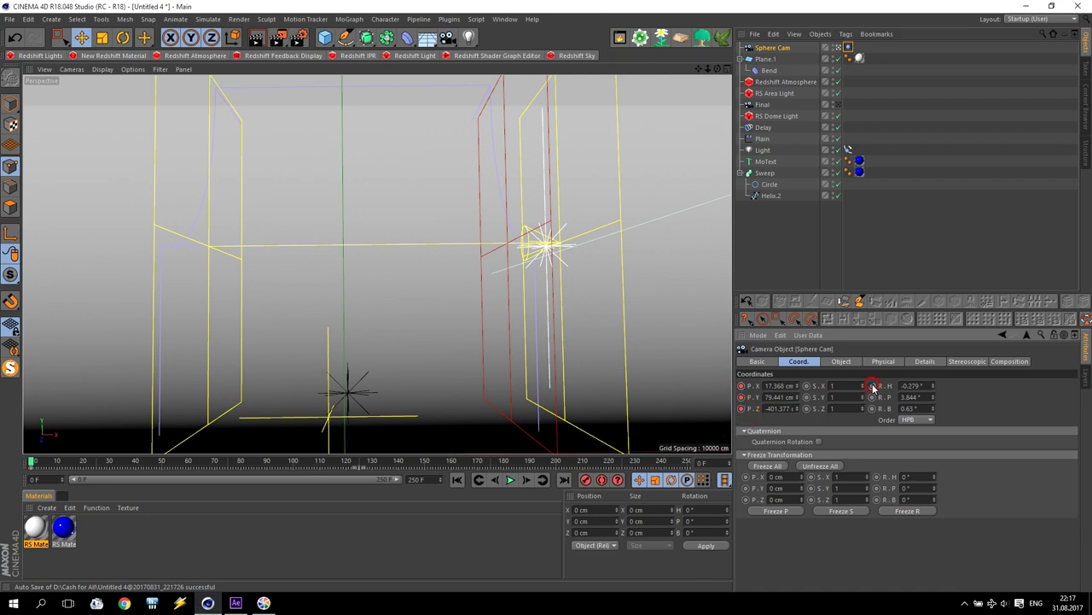
At frame 130, pull Sphere Cam back to fit the whole helix sphere and keyframe it
left_click_drag(324, 468, 373, 467)
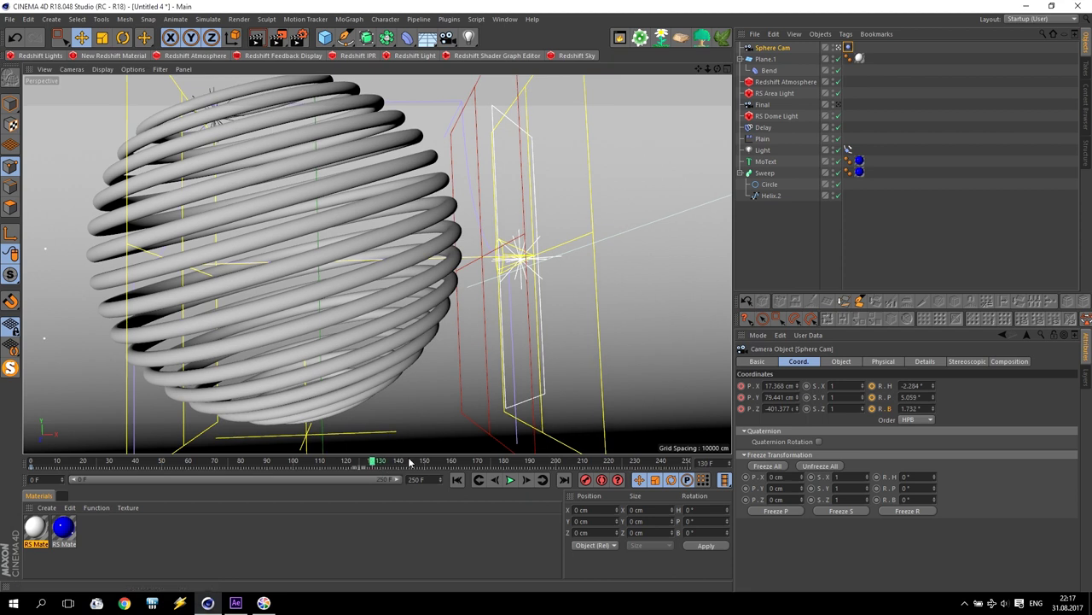
mouse_move(707, 74)
left_mouse_down()
mouse_move(733, 65)
mouse_move(685, 67)
mouse_move(721, 72)
mouse_move(696, 71)
left_mouse_up()
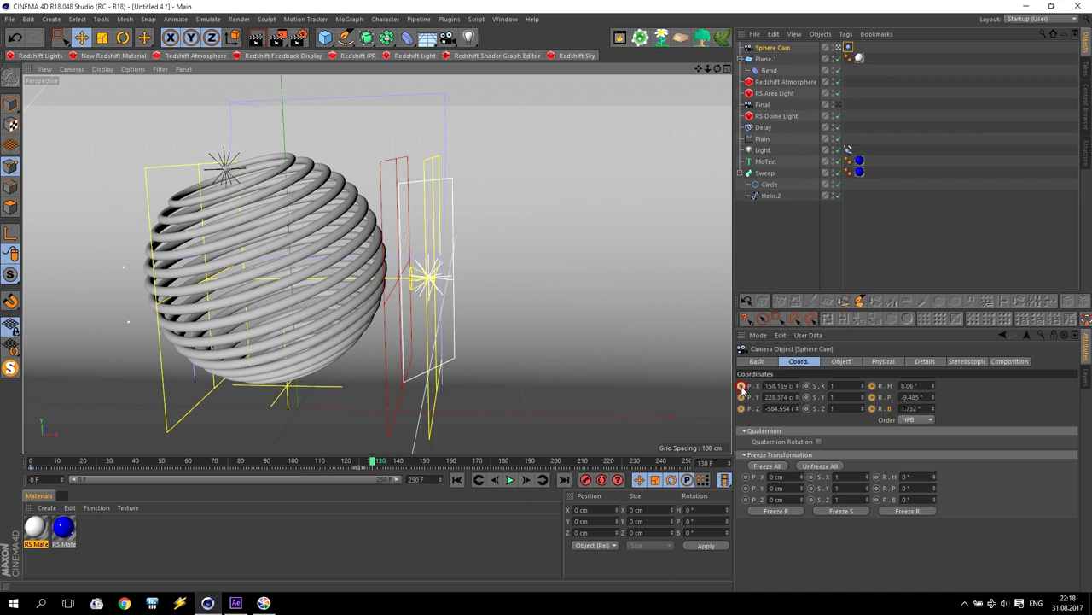
left_click(740, 387)
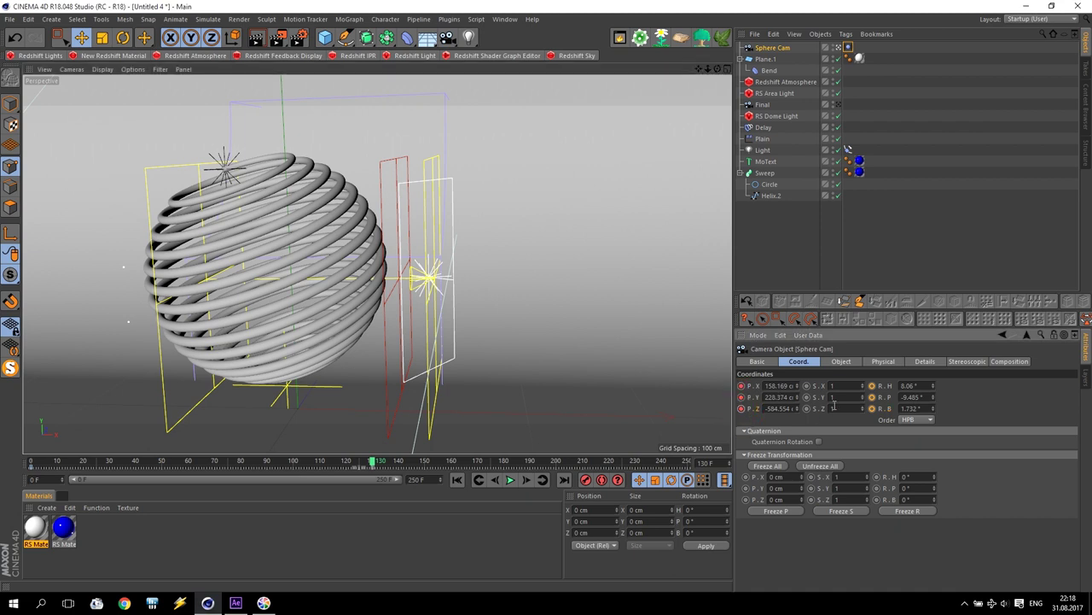
Play the camera move, tilt its starting pitch (R.P), and play it again
left_click(456, 479)
left_click(510, 480)
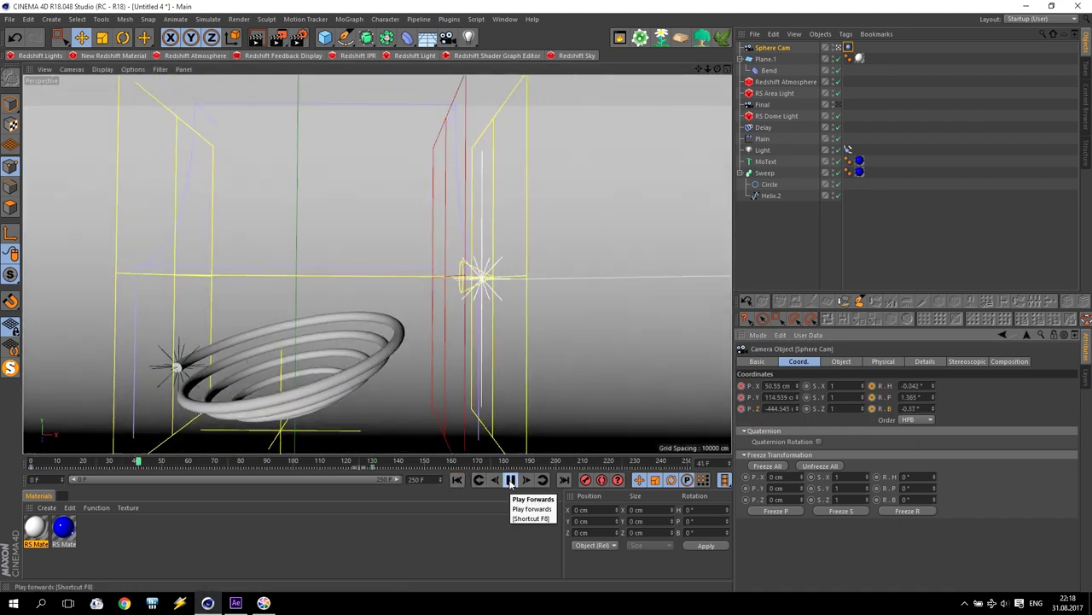
left_click(510, 480)
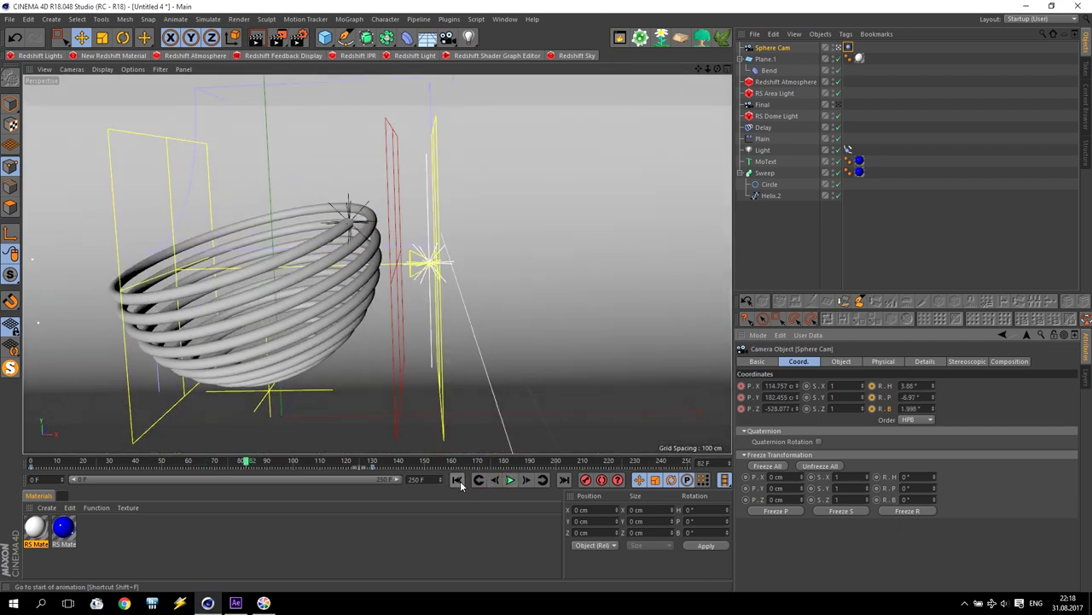
left_click(456, 480)
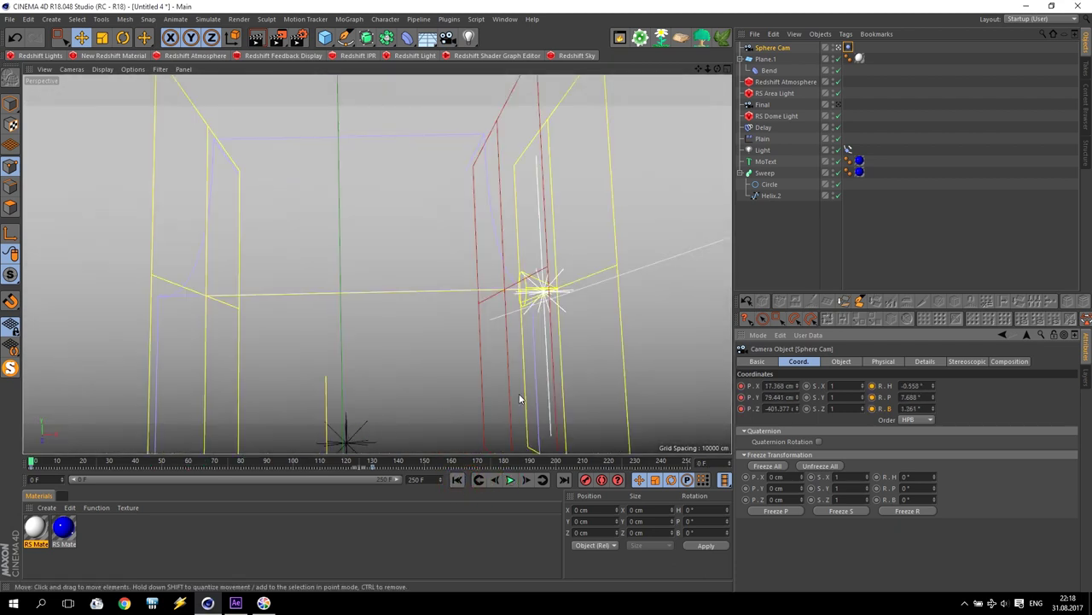
left_click_drag(934, 403, 934, 418)
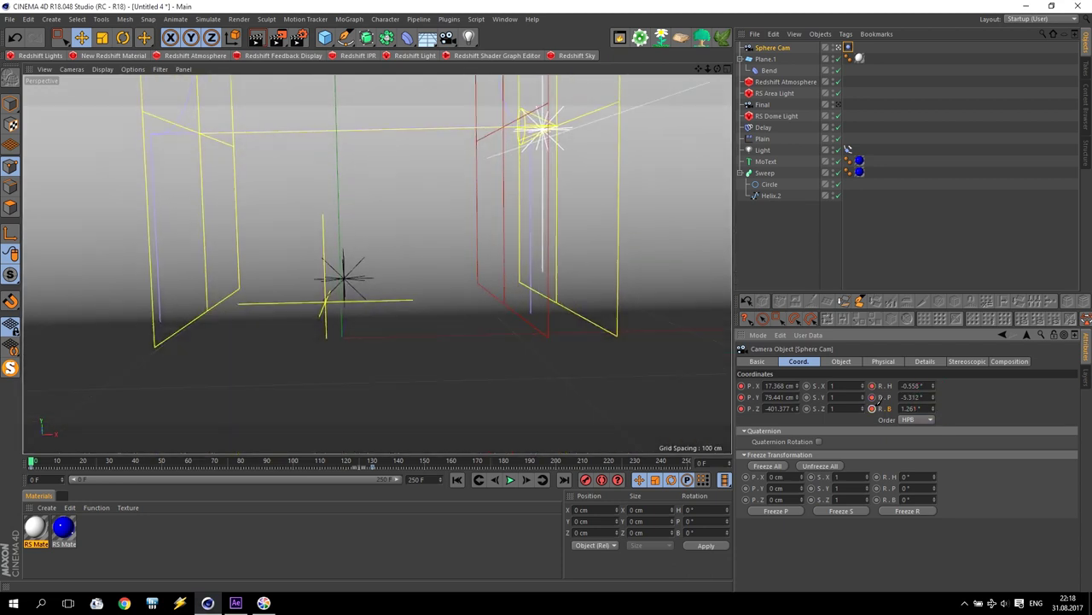
left_click(509, 481)
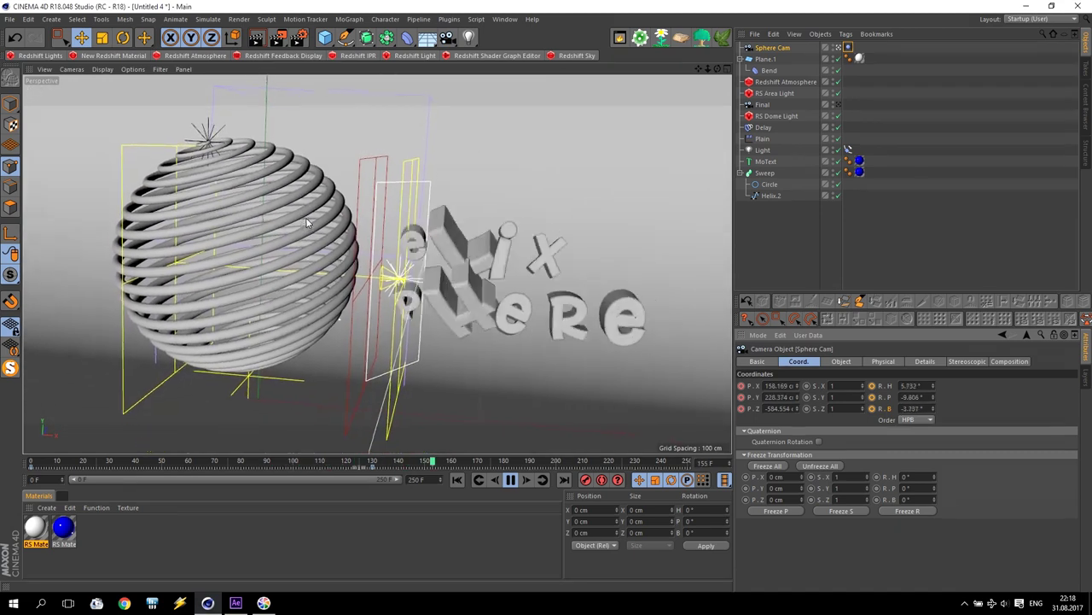
Add a new camera named Main at frame 0
left_click(510, 480)
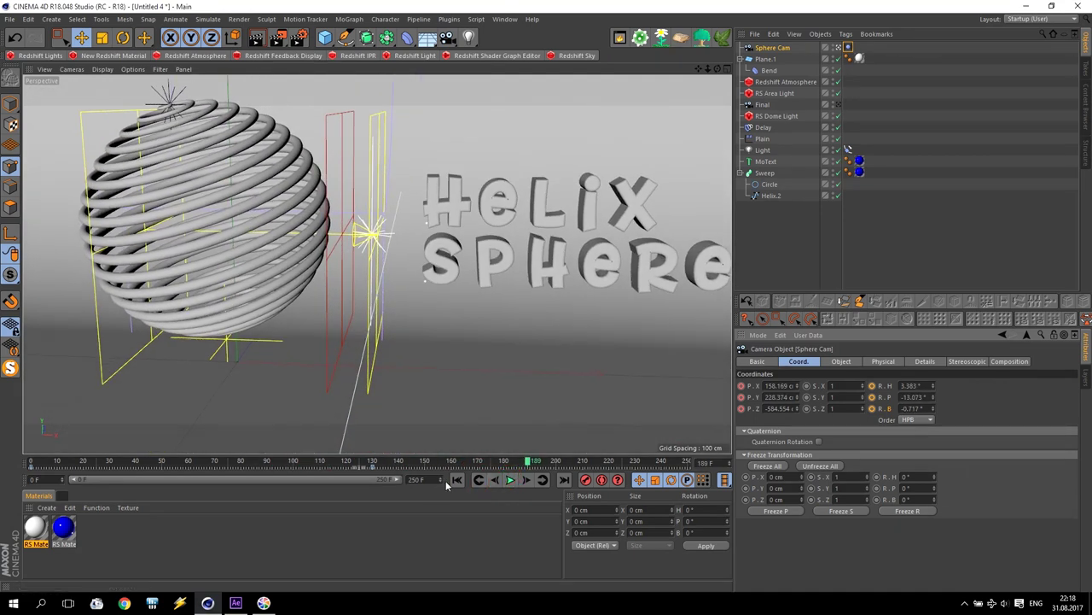
left_click(457, 479)
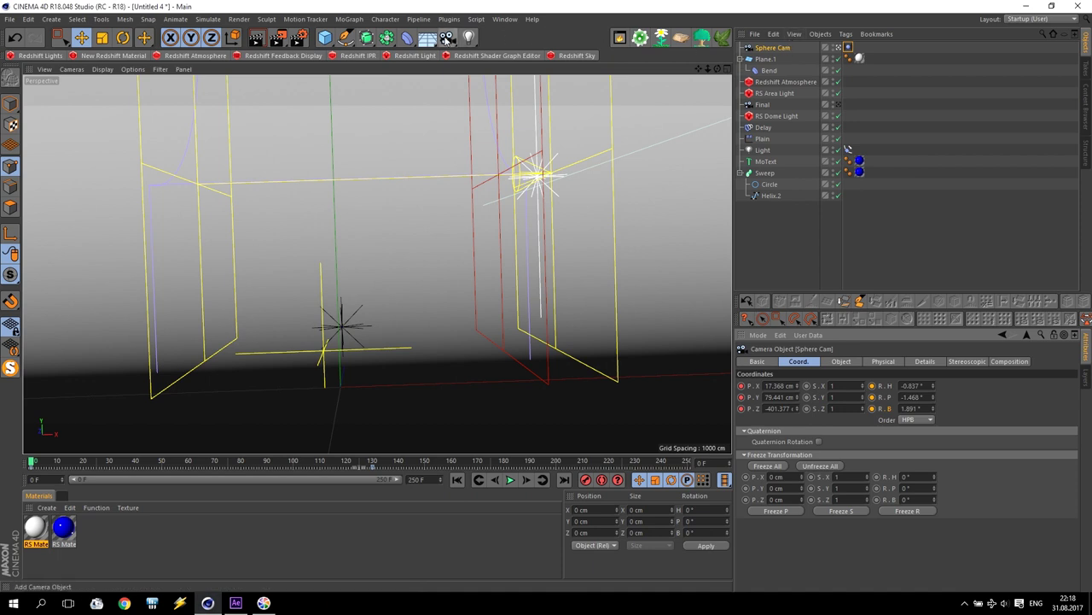
left_click(447, 38)
double_click(767, 48)
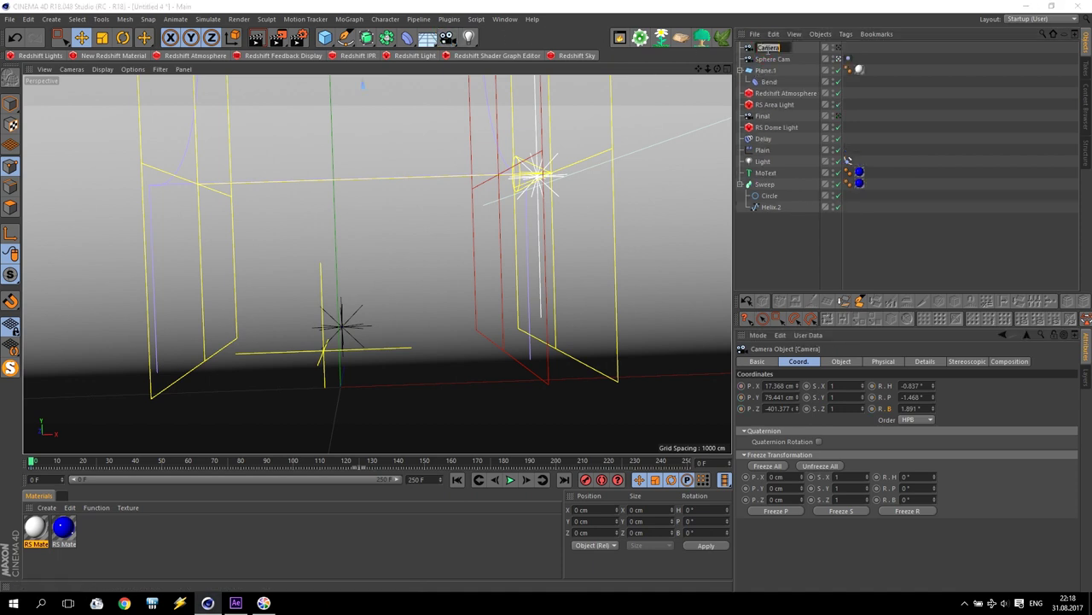
type("Main")
key("Return")
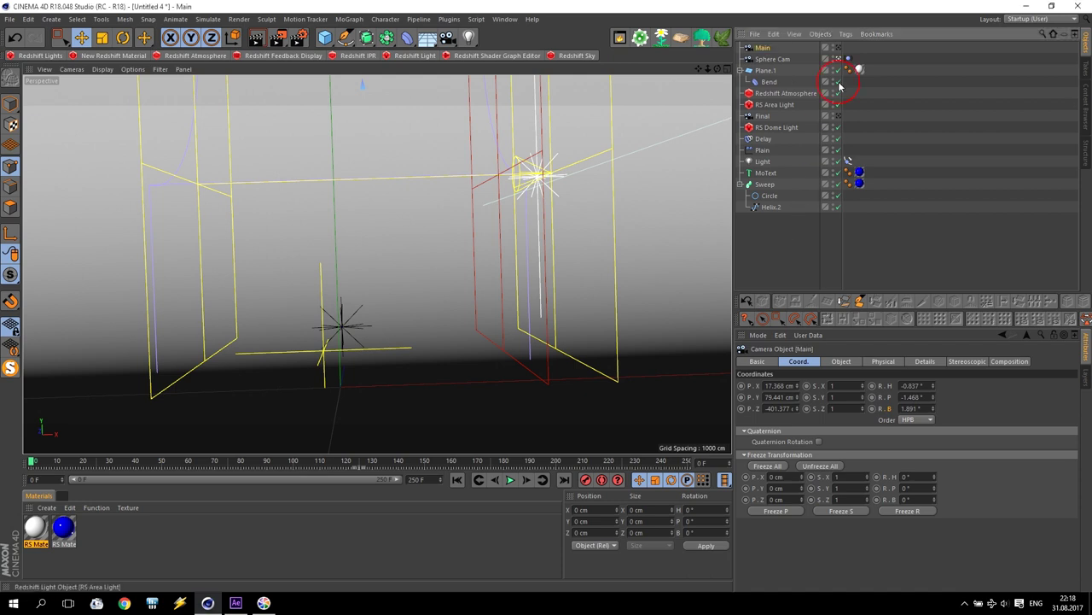
Give Main a Camera Morph tag blending multiple cameras: Sphere Cam and Final
left_click(846, 34)
mouse_move(892, 98)
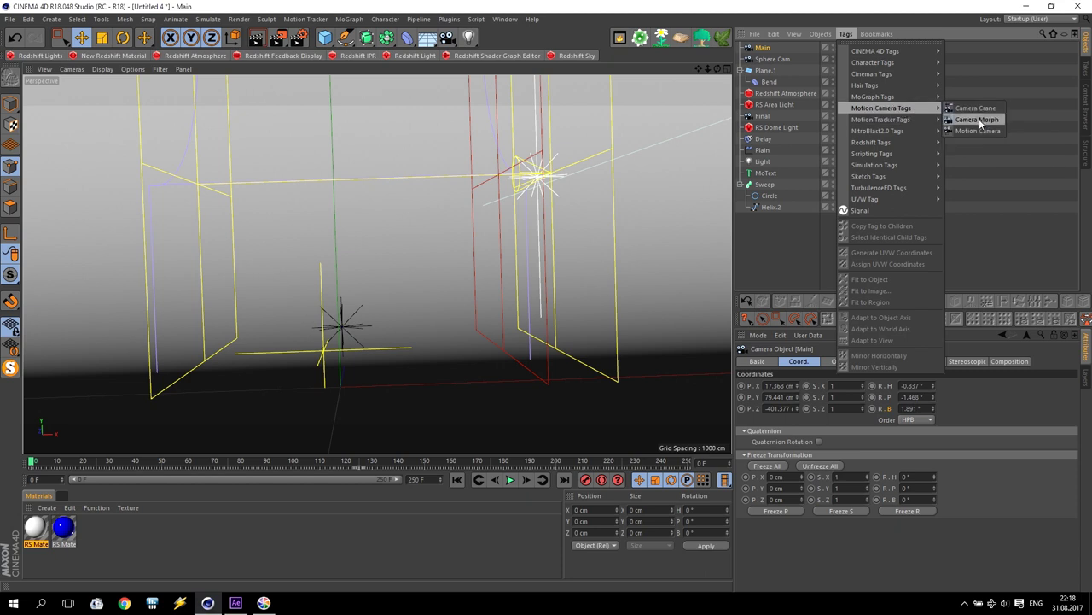
left_click(980, 121)
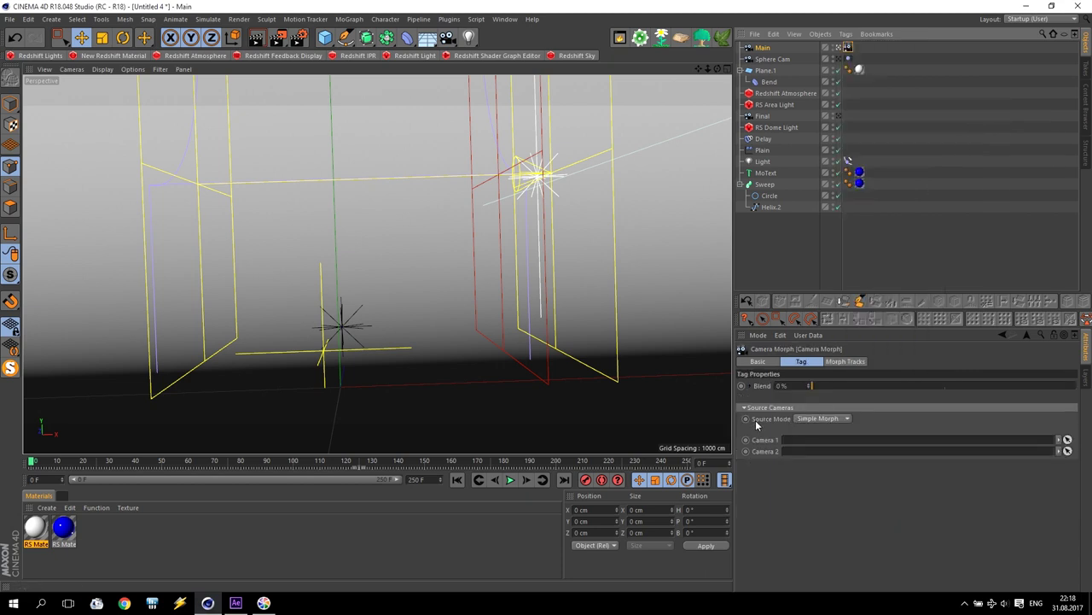
left_click(821, 418)
left_click(828, 451)
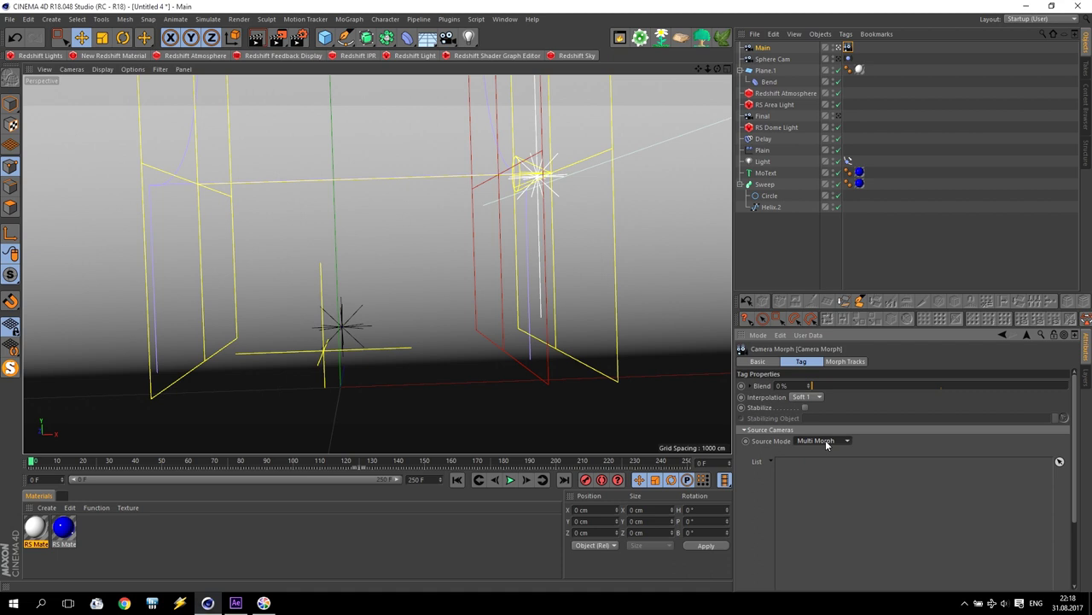
left_click(773, 60)
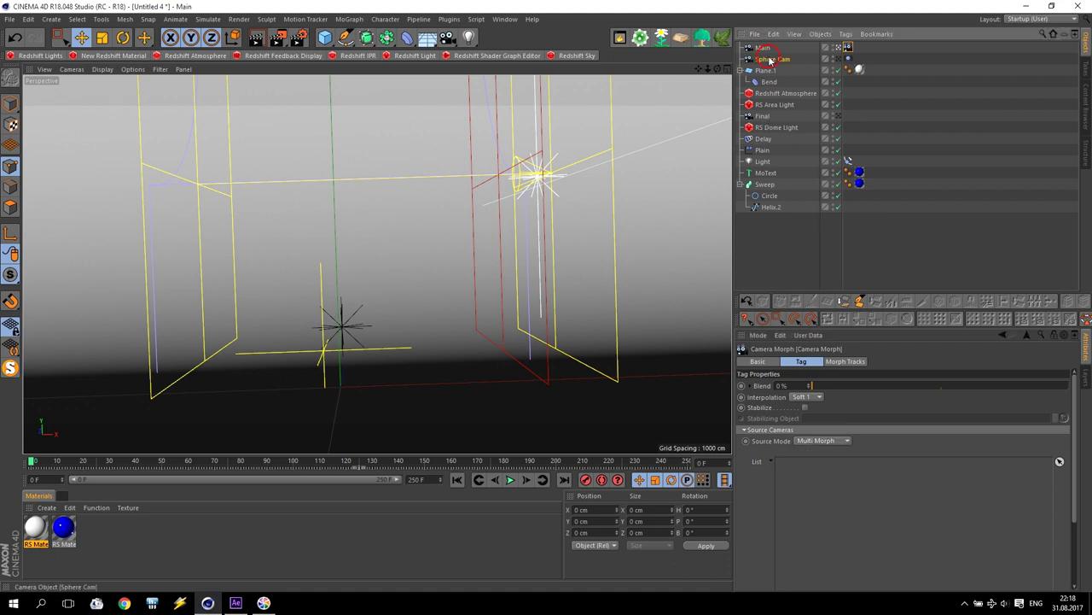
left_click(848, 47)
left_click_drag(772, 60, 842, 512)
left_click_drag(764, 116, 794, 285)
left_click_drag(815, 516, 815, 514)
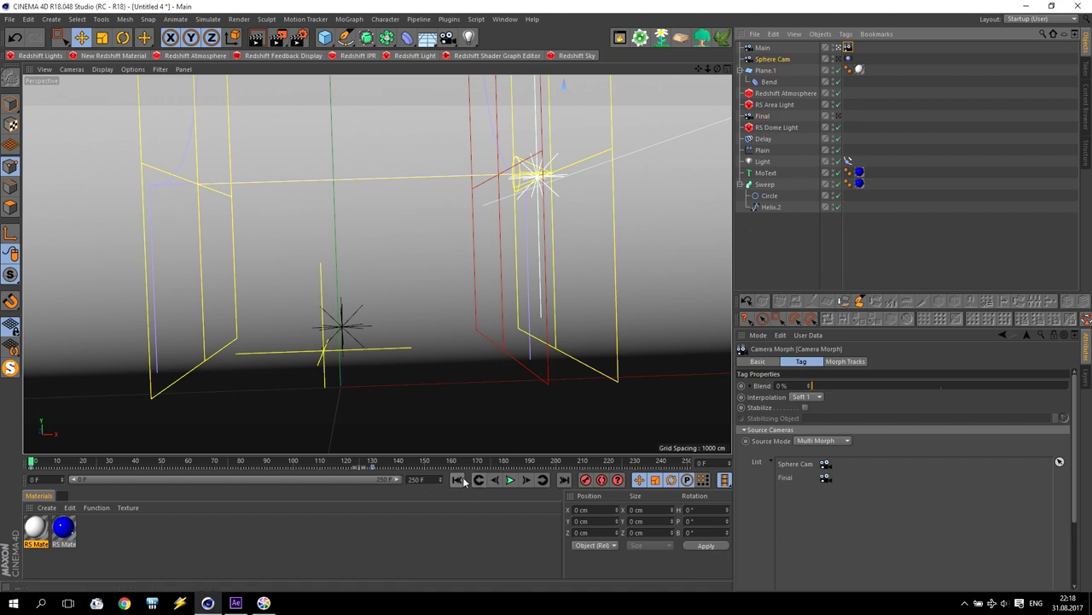
Set the Camera Morph Blend to 100% around frame 201
left_click_drag(815, 390, 700, 403)
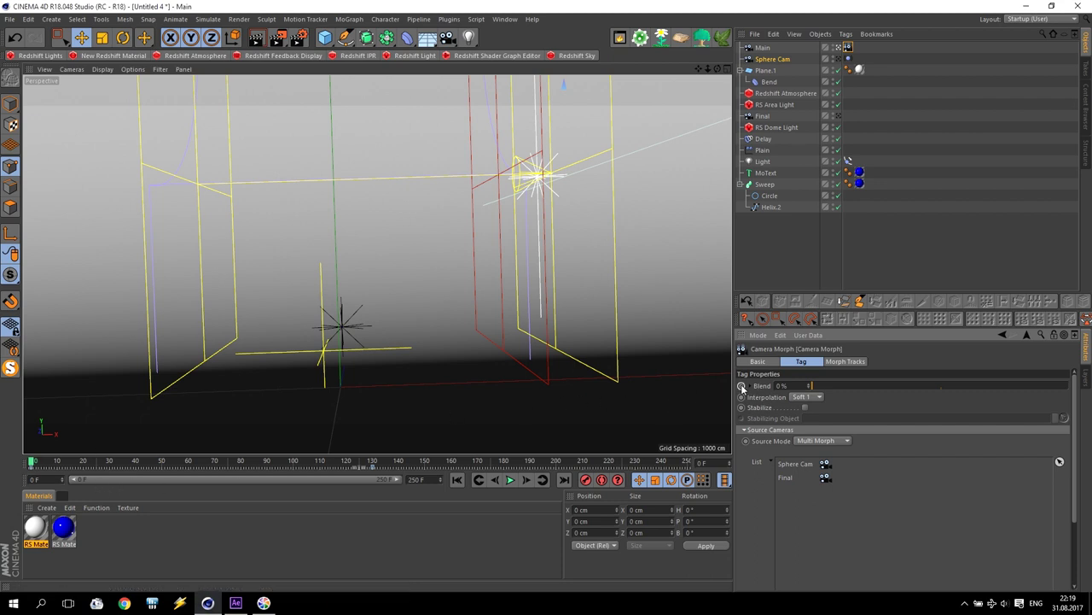
left_click_drag(390, 466, 560, 470)
left_click_drag(809, 385, 938, 385)
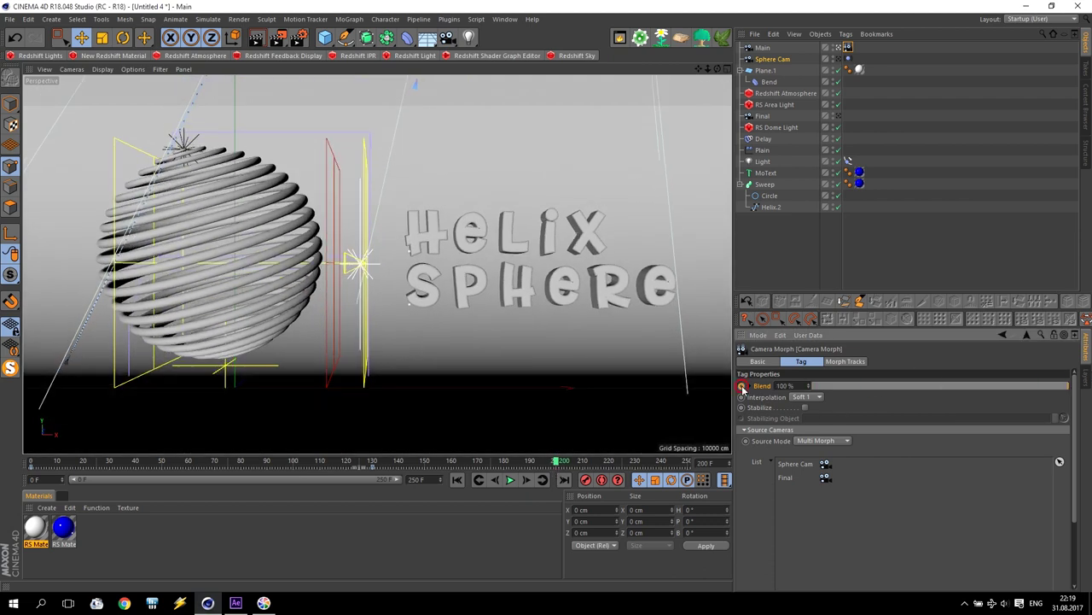
Play the camera morph from frame 0, replay it, and stop around frame 158
left_click(459, 481)
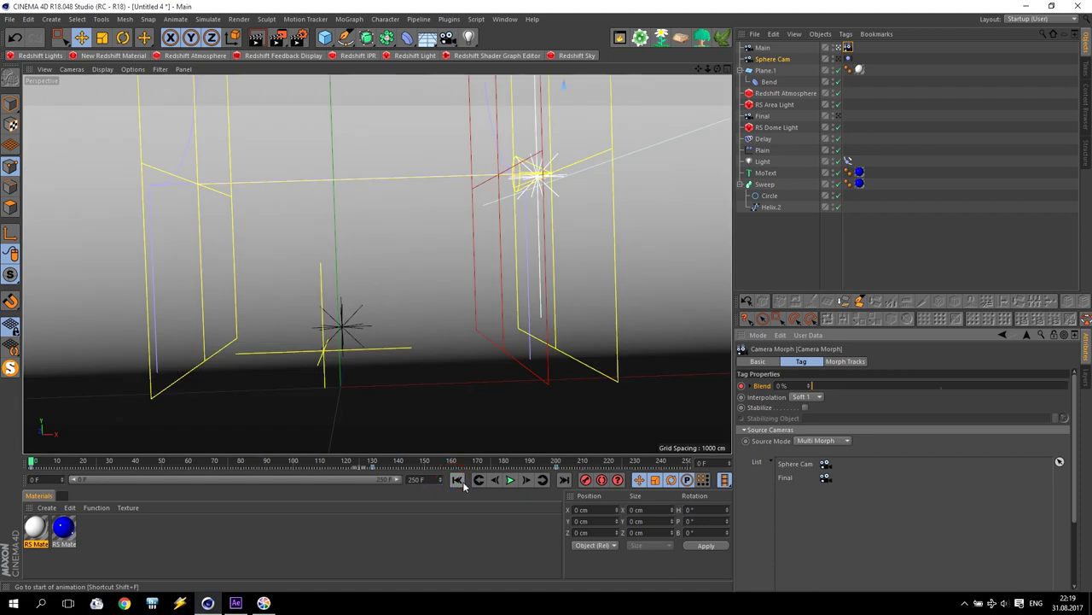
left_click(509, 480)
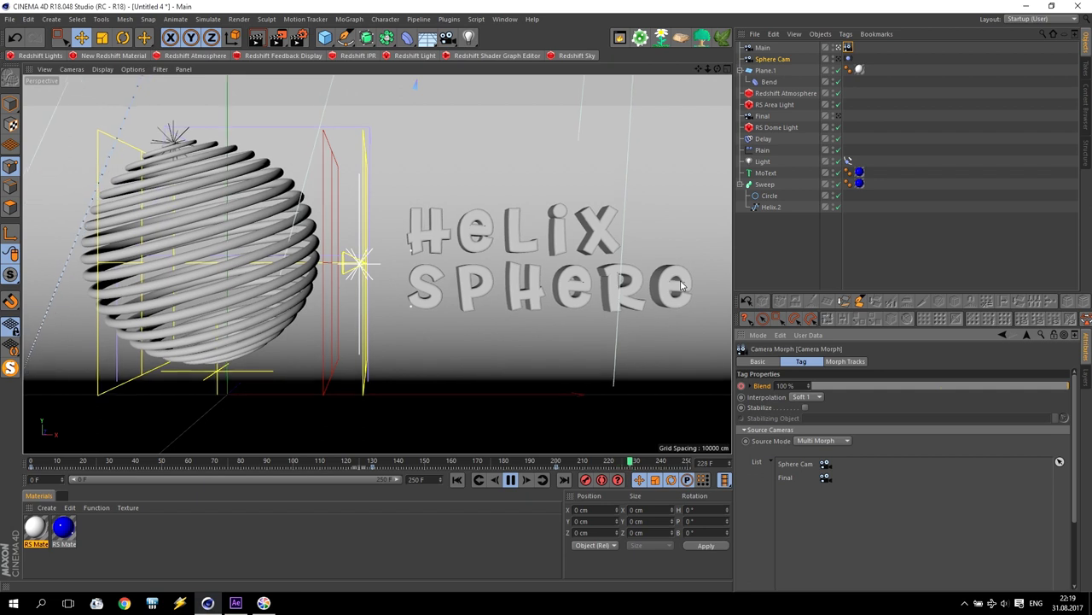
left_click(511, 480)
left_click(457, 479)
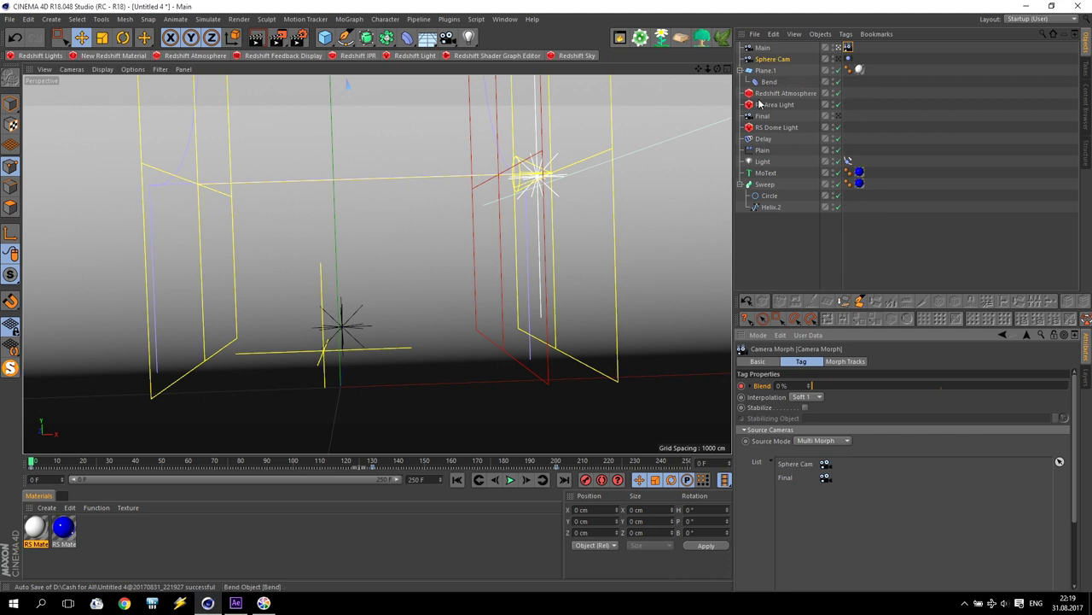
left_click(511, 481)
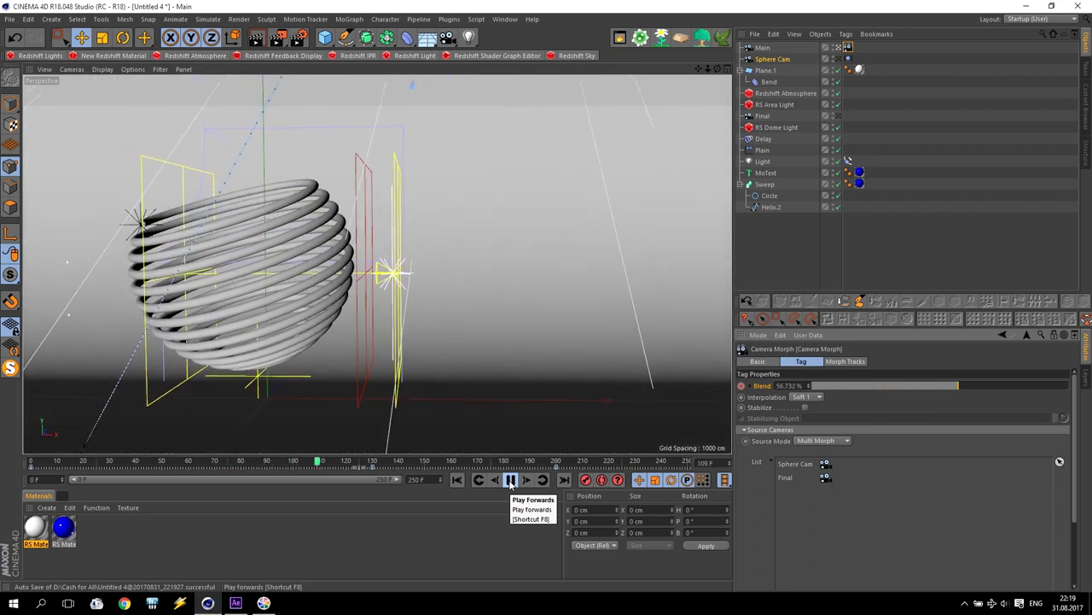
left_click(510, 481)
Set Redshift Samples Min and Max to 128 and render all frames 0–250
left_click(299, 39)
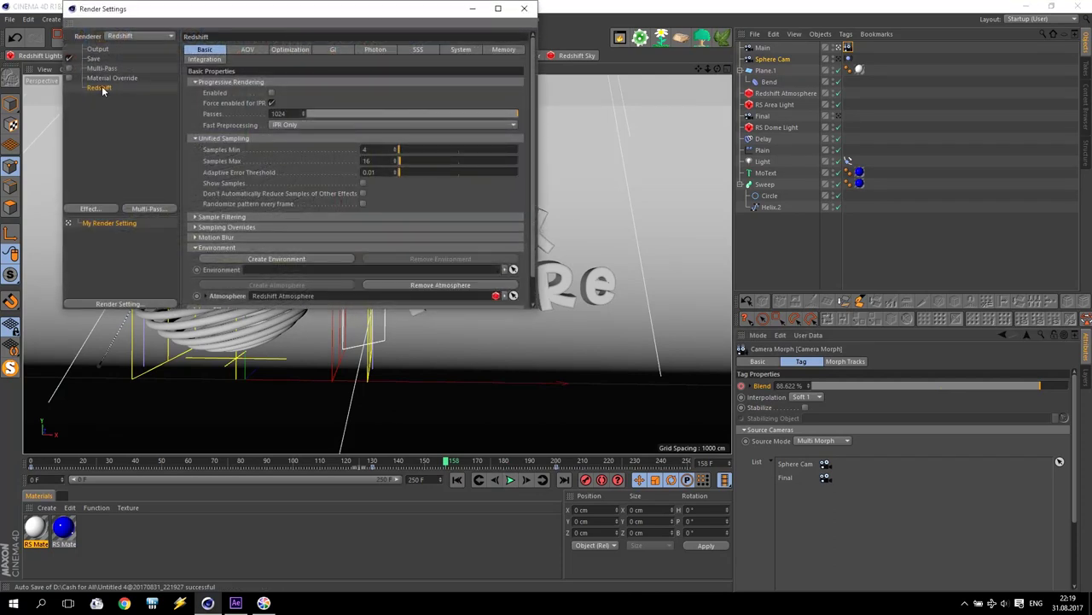
type("128")
left_click(378, 149)
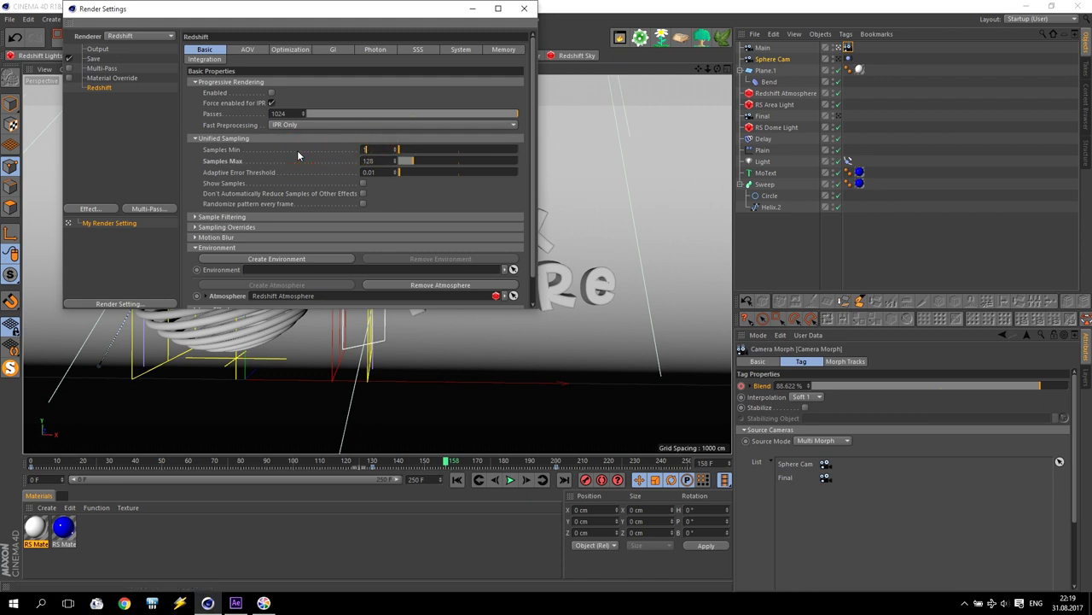
left_click(362, 160)
left_click(97, 49)
left_click(280, 167)
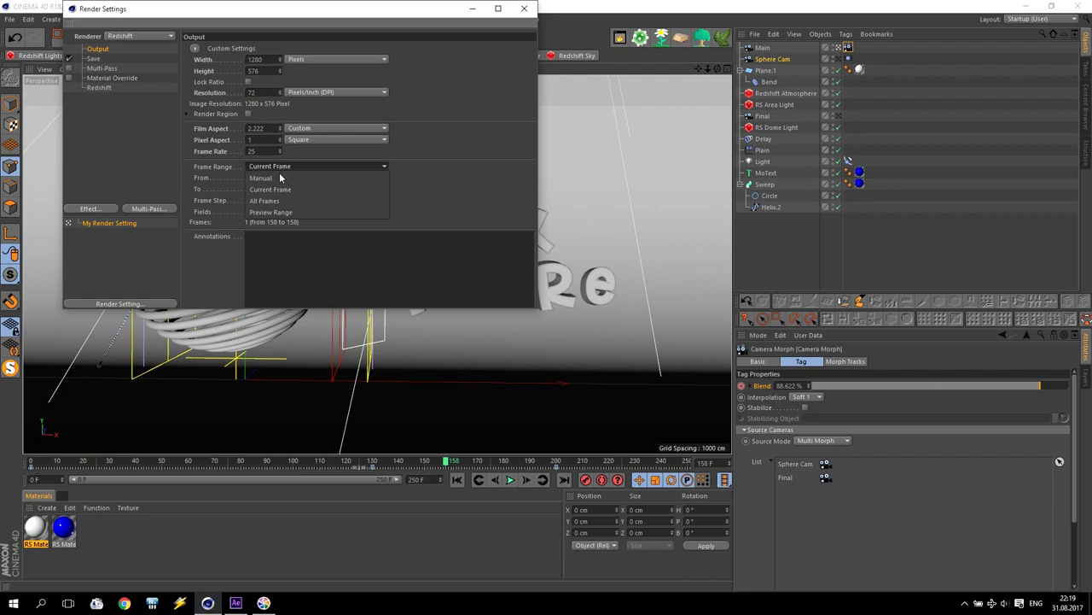
left_click(271, 200)
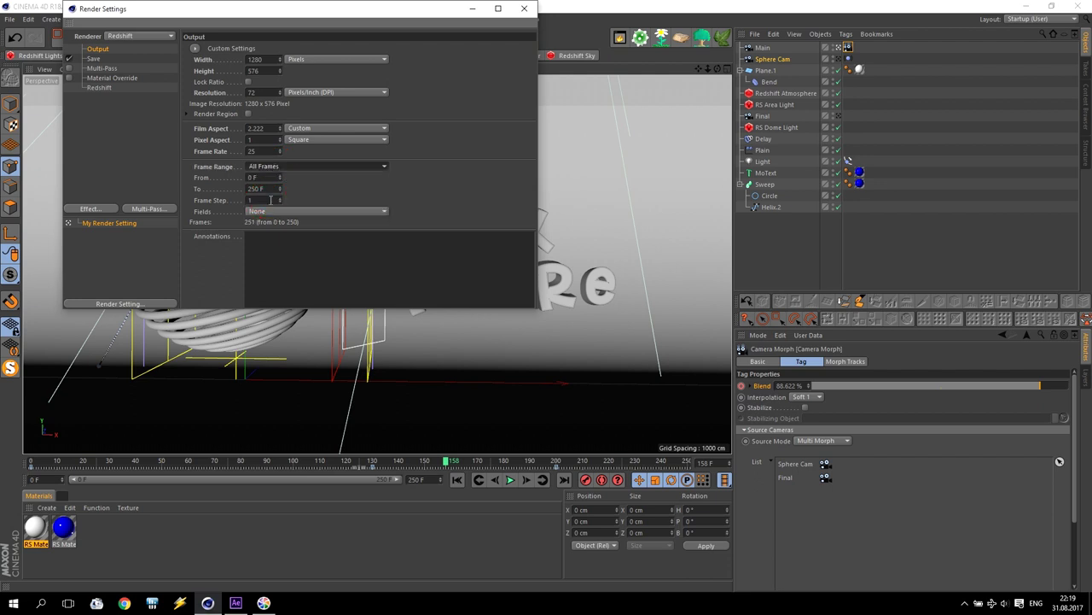
Save frames as PNG and write an After Effects compositing file including 3D data
left_click(94, 60)
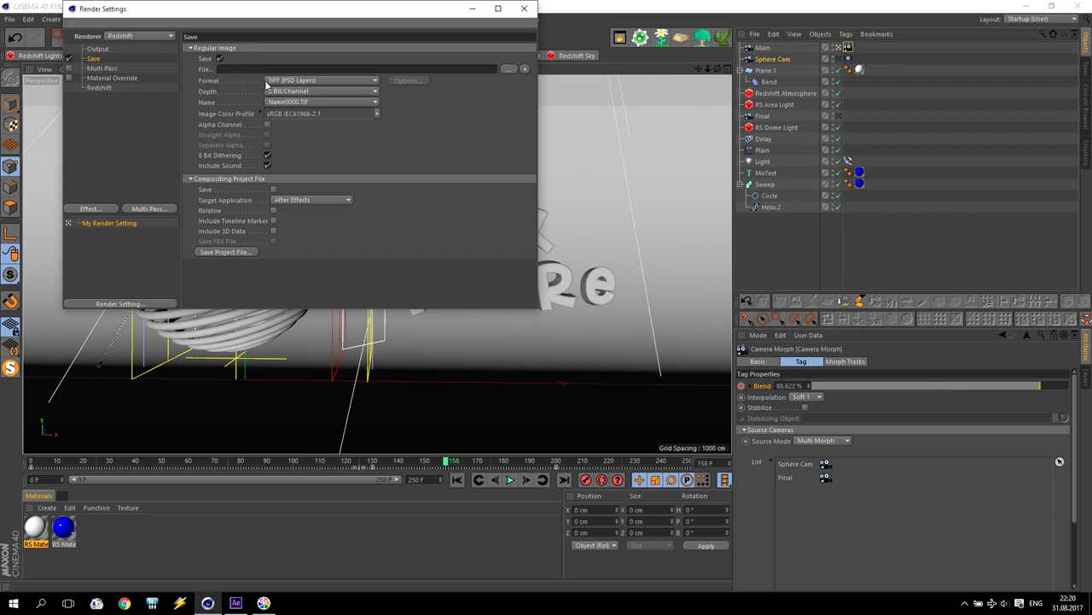
left_click(341, 80)
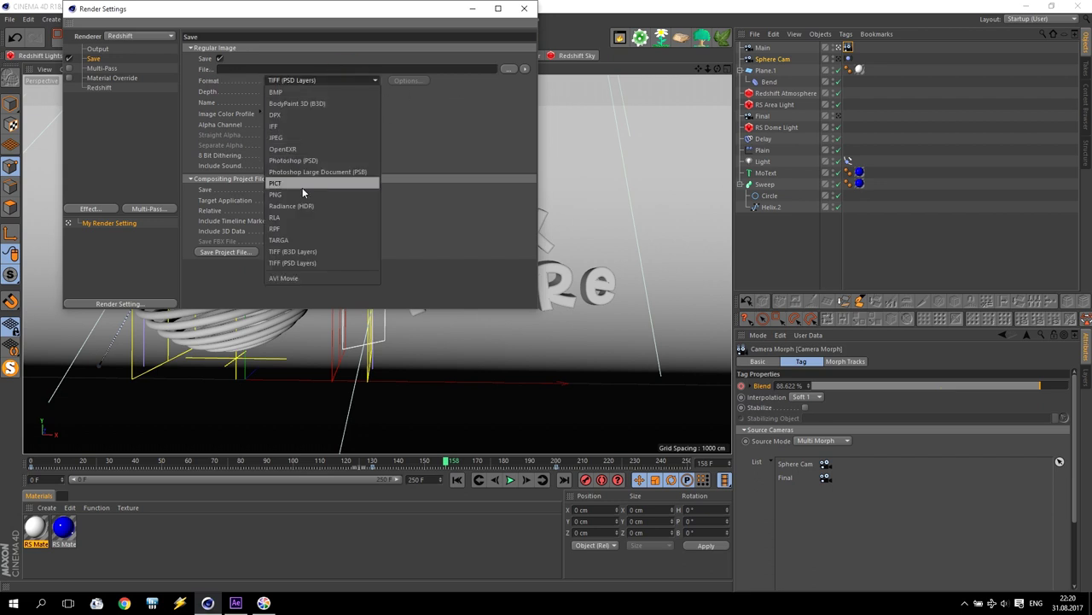
left_click(353, 165)
left_click(509, 68)
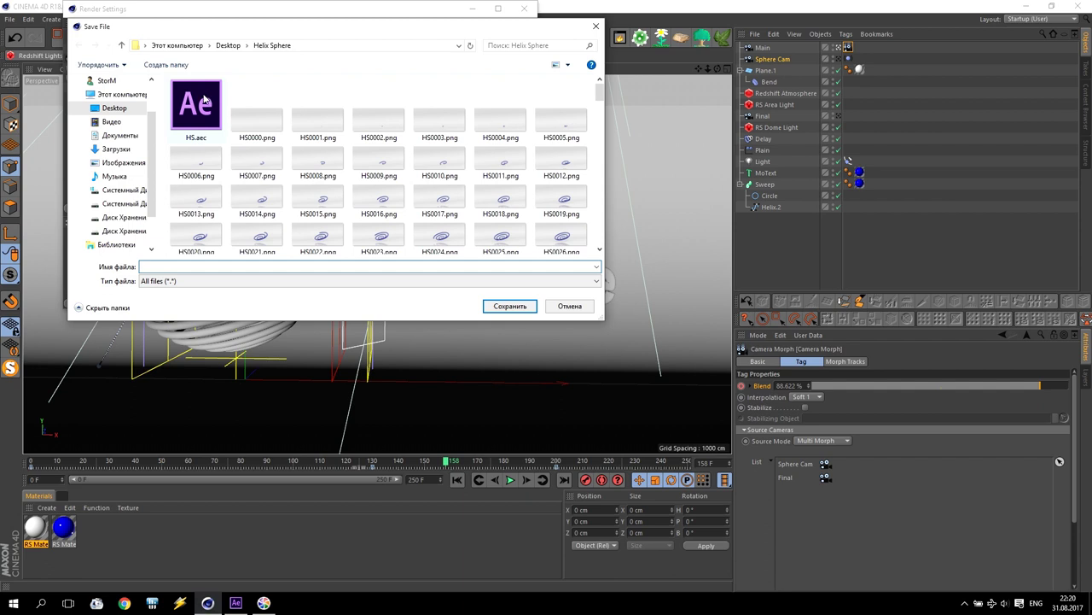
left_click(570, 306)
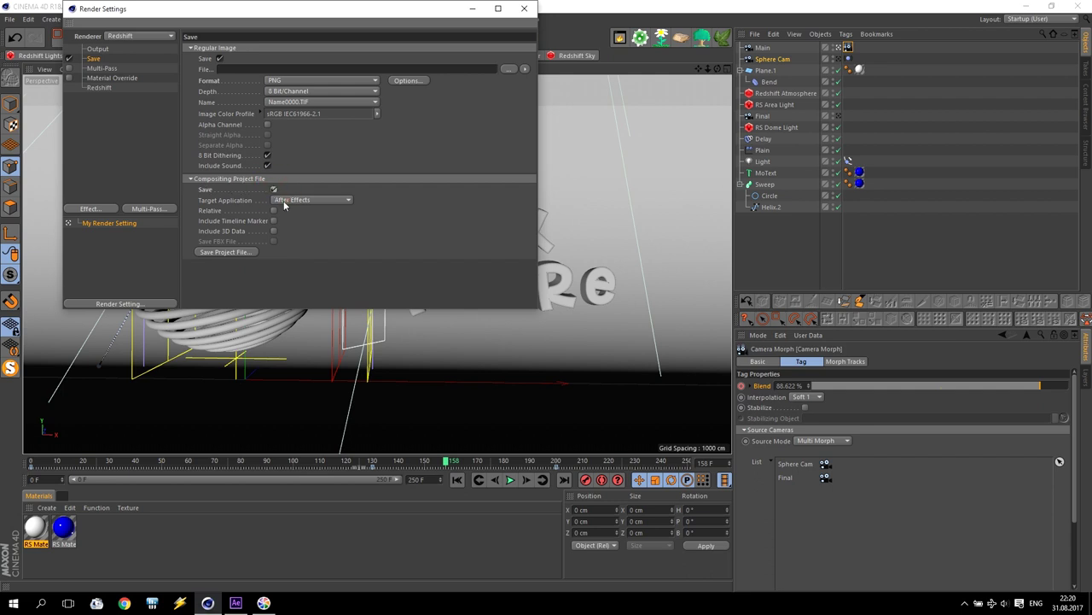
left_click(274, 232)
left_click(524, 8)
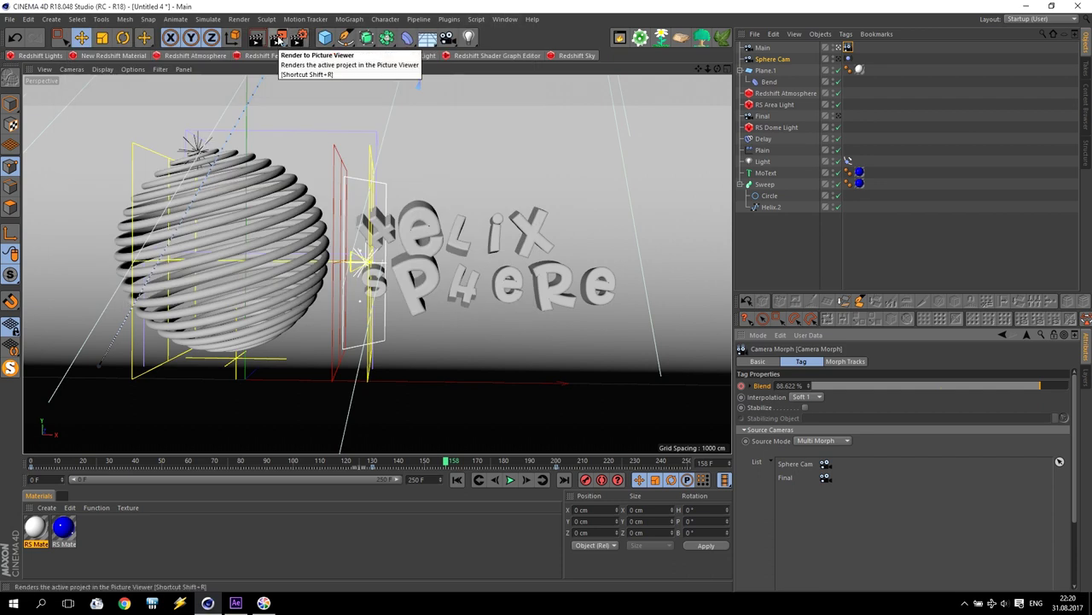
left_click(237, 603)
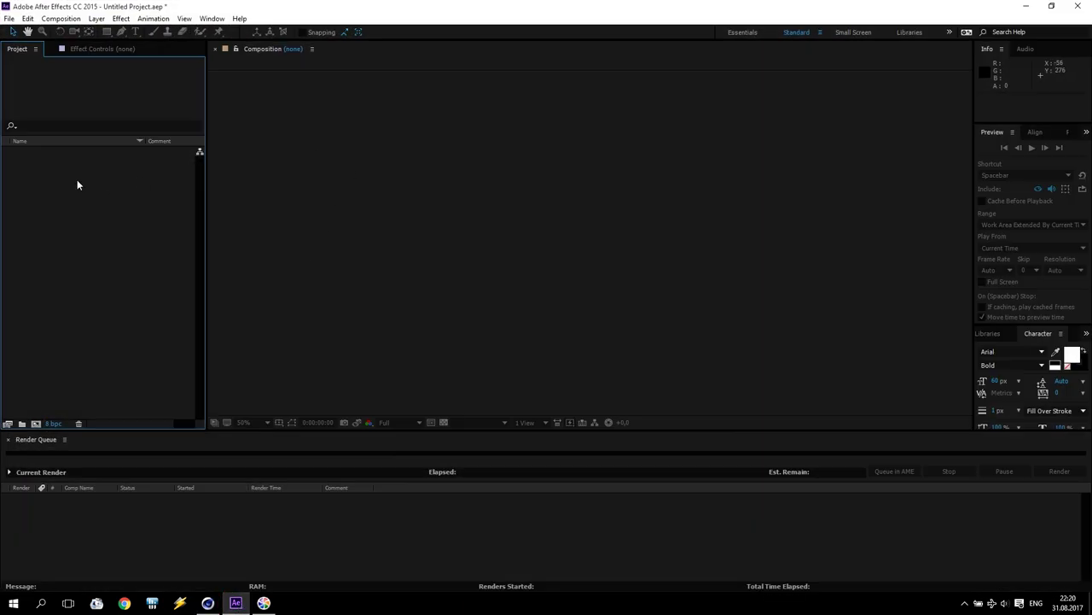
Import the HS.aec Cinema 4D composition file into the project
double_click(27, 179)
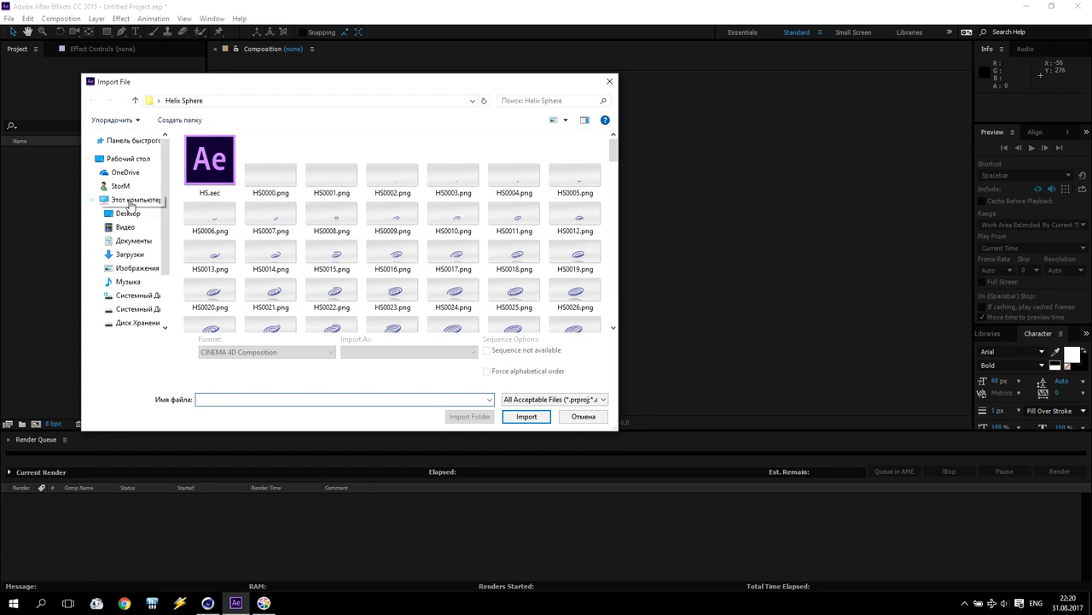
left_click(214, 181)
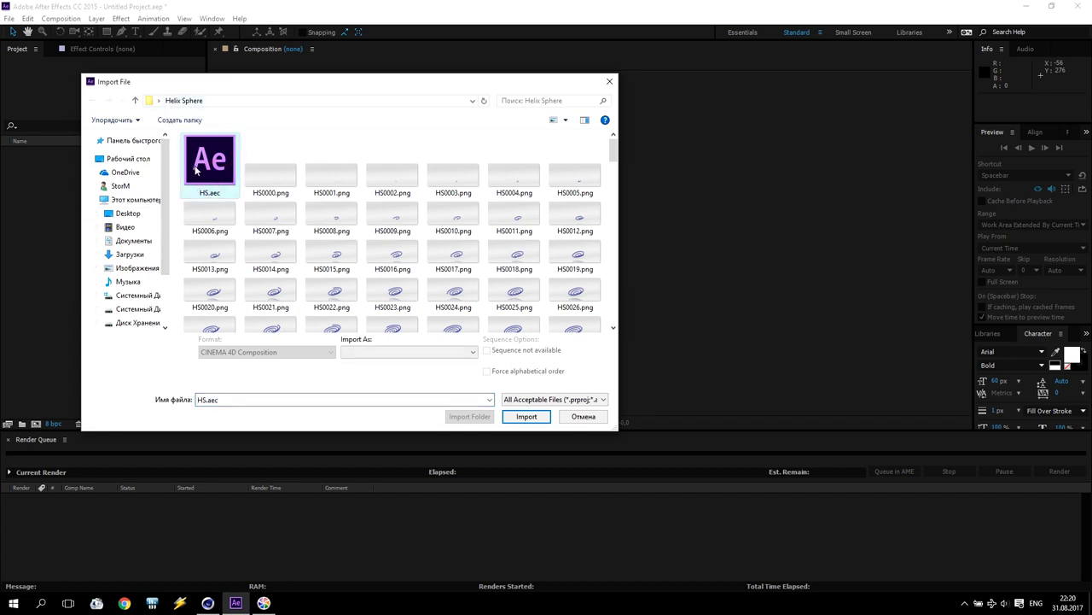
left_click(286, 220)
left_click(286, 257)
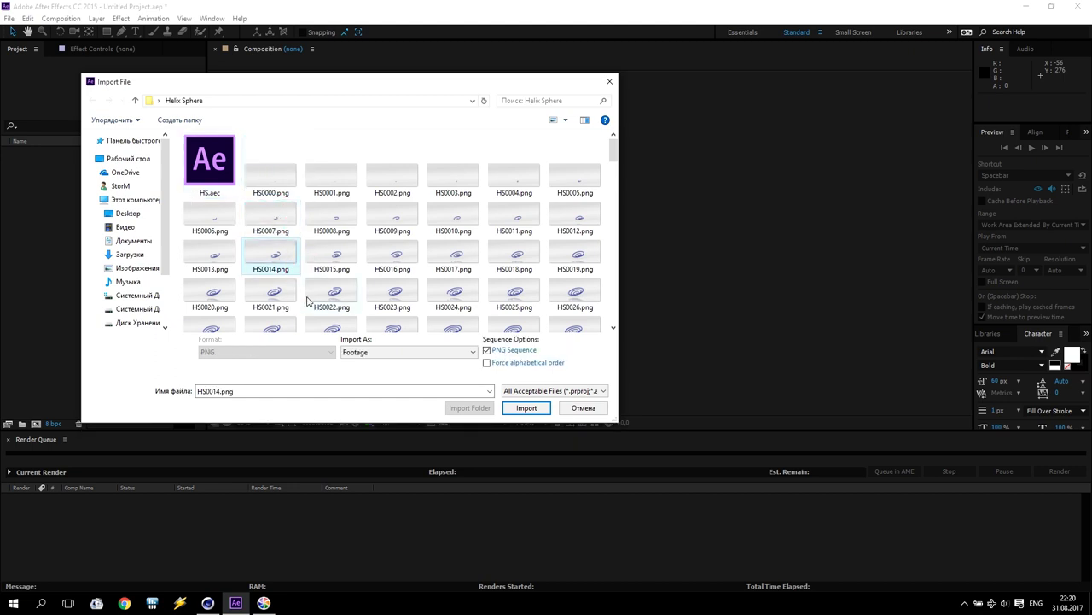
left_click(215, 170)
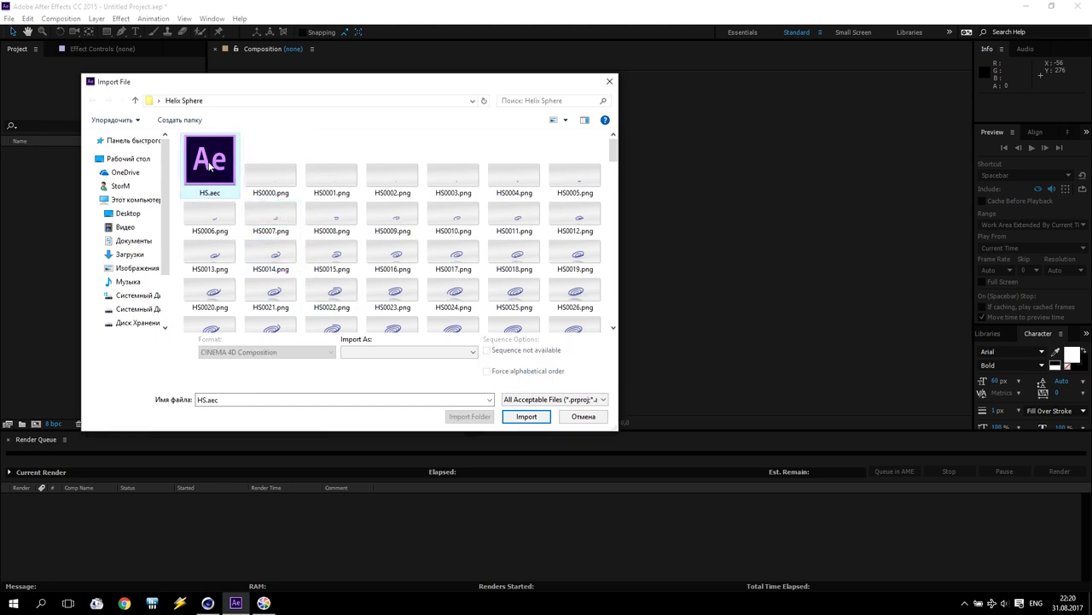
left_click(534, 417)
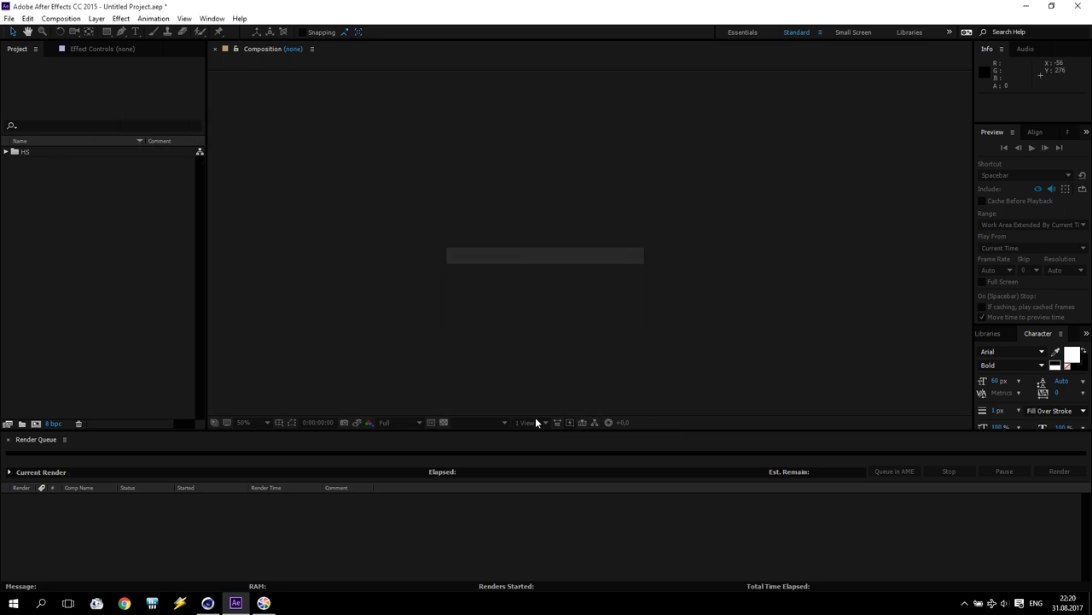
Expand the HS folder and open the HS comp in the viewer and timeline
left_click(6, 152)
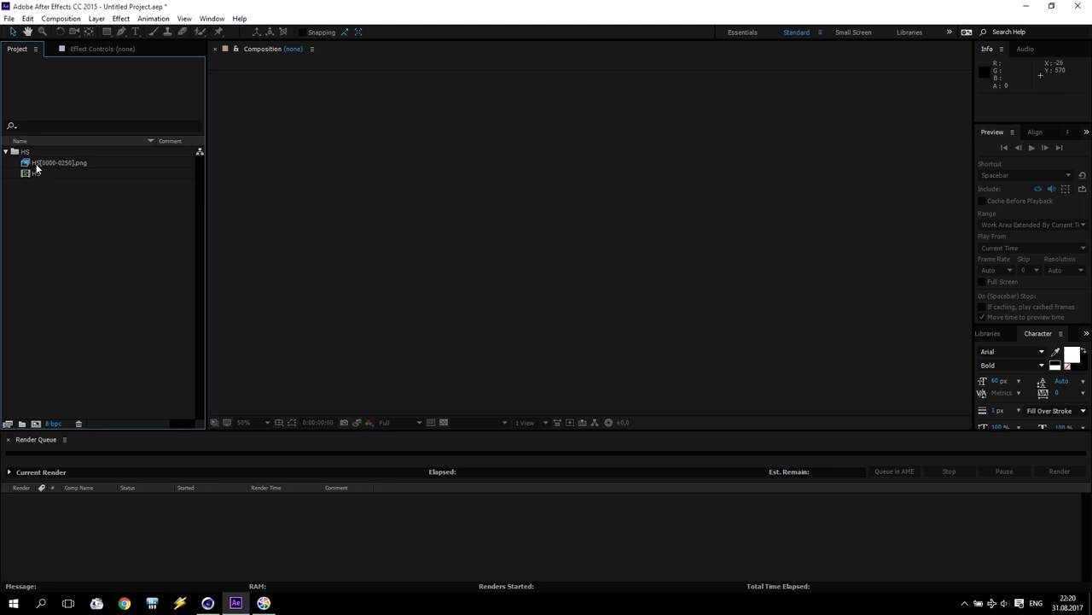
left_click(57, 164)
left_click(35, 174)
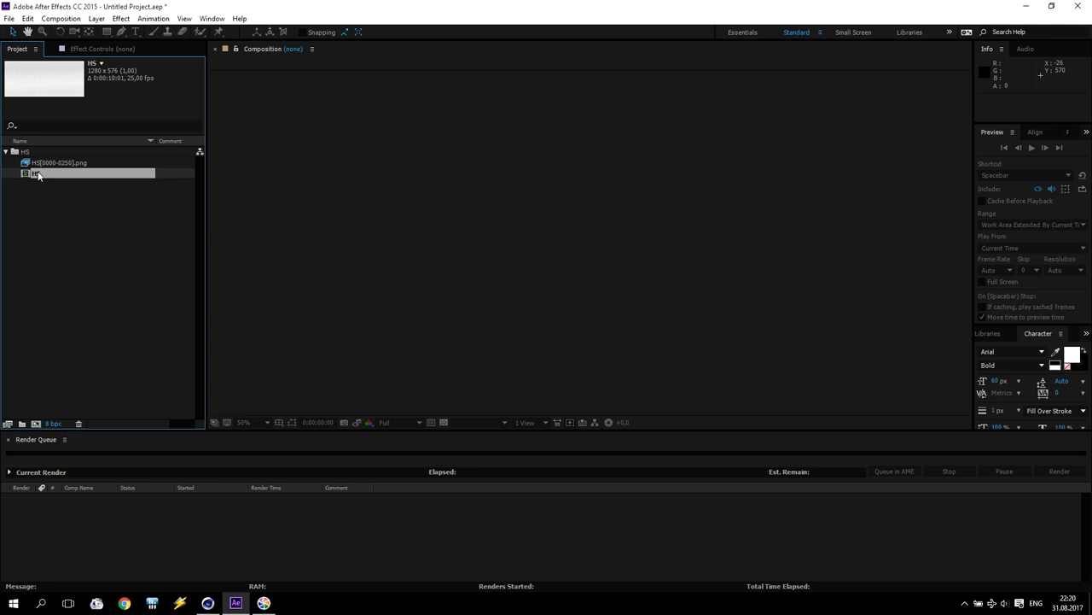
double_click(34, 174)
scroll(434, 251, "down", 3)
scroll(454, 254, "up", 3)
scroll(646, 247, "down", 2)
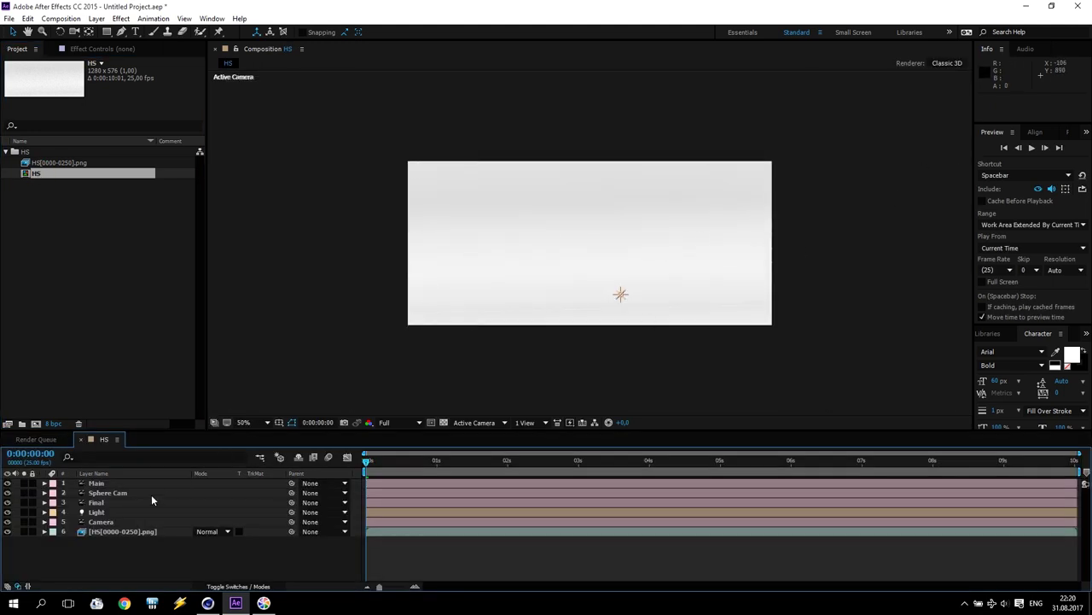
Delete the Camera, Sphere Cam and Final layers from the HS comp
left_click(102, 521)
key("Delete")
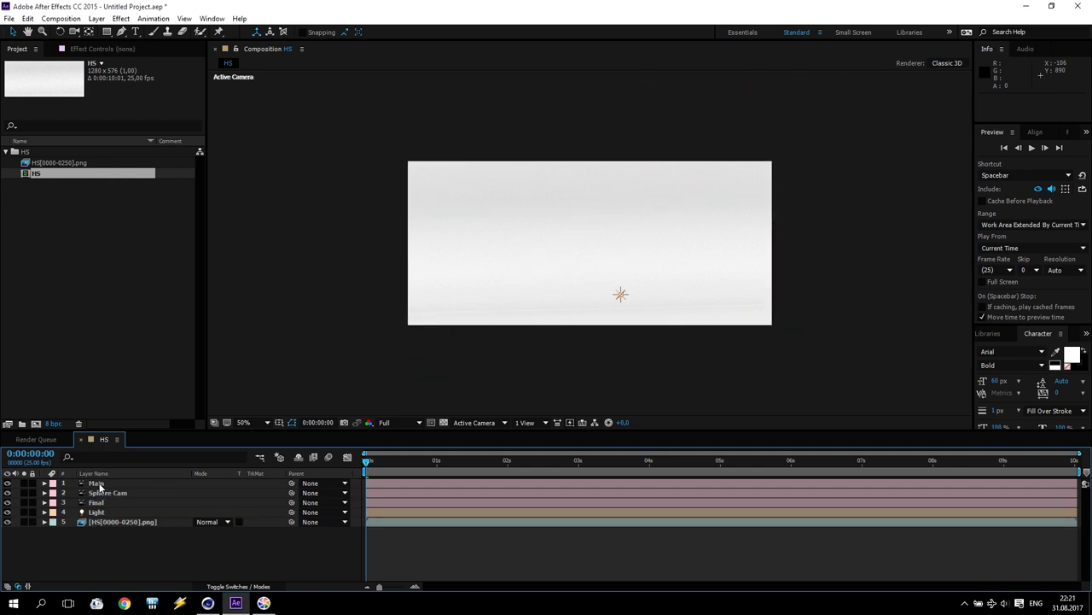
left_click(100, 484)
left_click(108, 493)
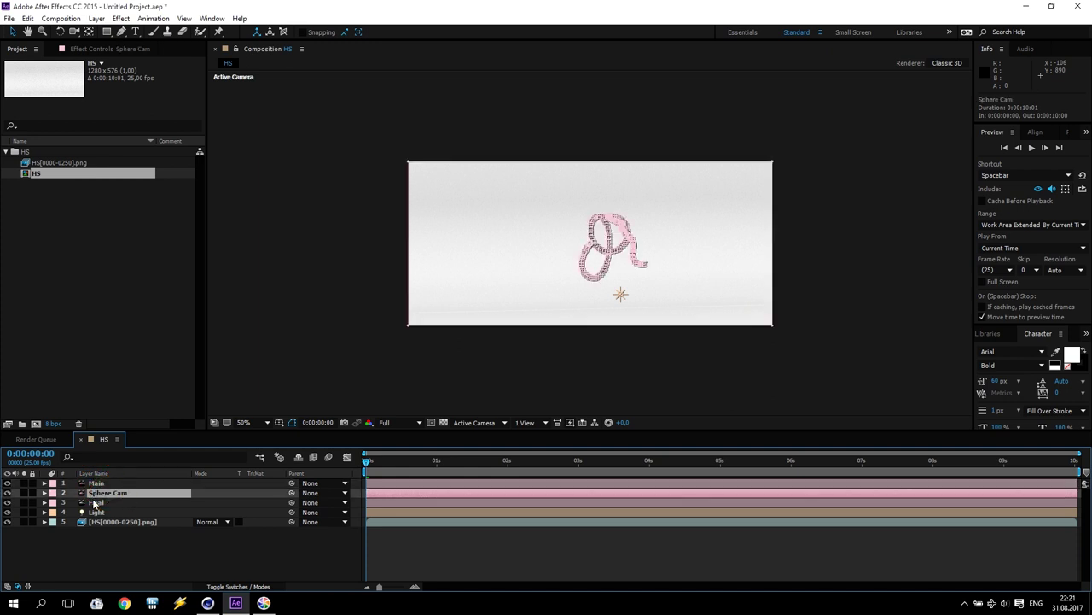
left_click(94, 503)
left_click(109, 512)
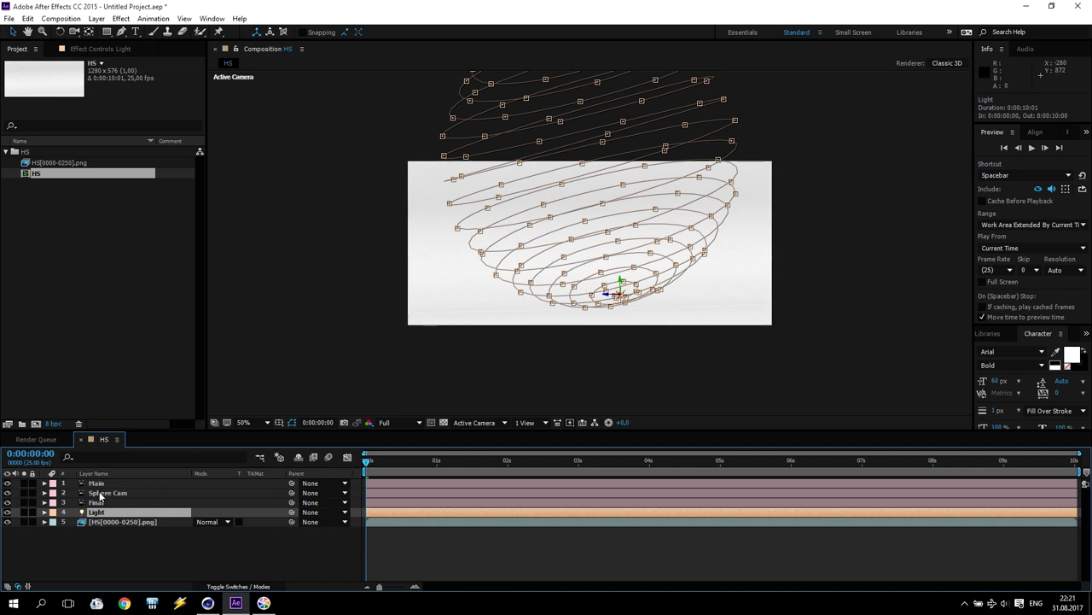
left_click(100, 493)
left_click(96, 502, "shift")
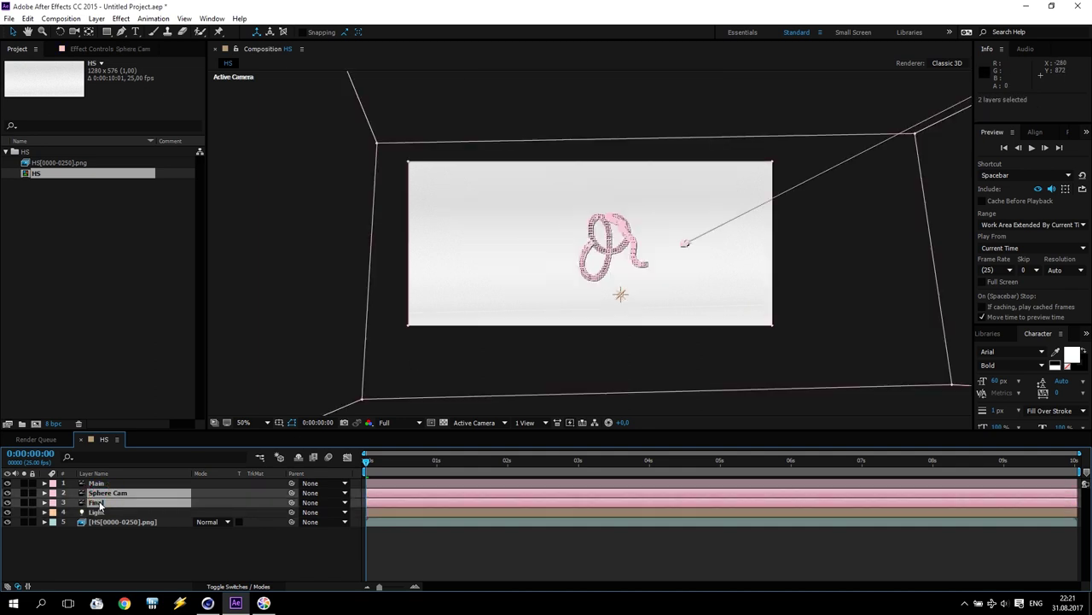
key("Delete")
With Main selected, start a new solid layer via Layer > New > Solid
left_click(98, 484)
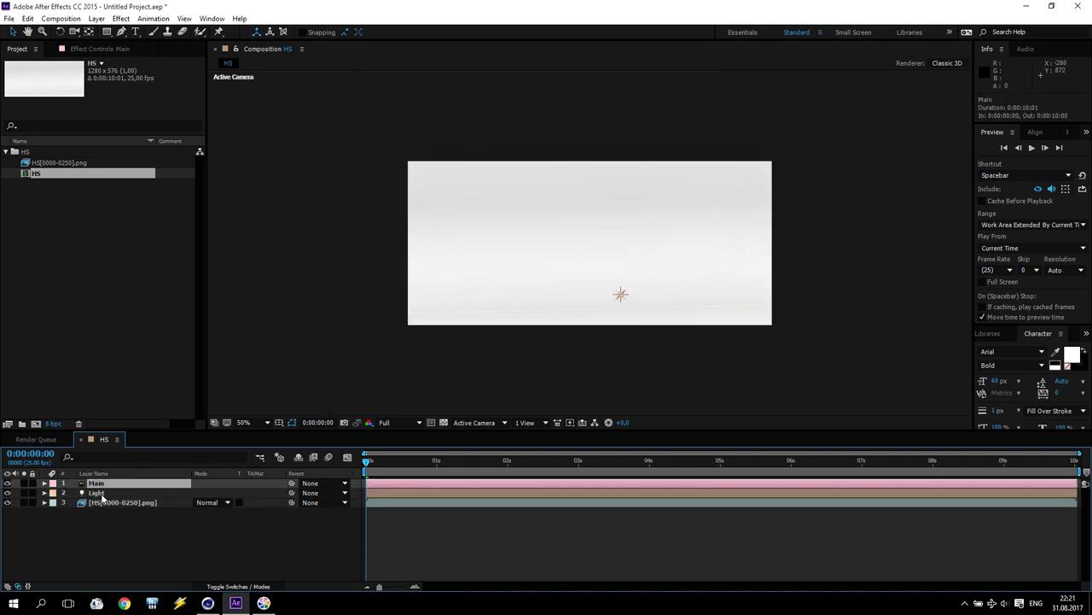
left_click(97, 19)
mouse_move(273, 29)
left_click(311, 44)
Create the 'Optical' solid and apply Optical Flares with Source Type set to Track Lights
left_click(173, 391)
type("Op")
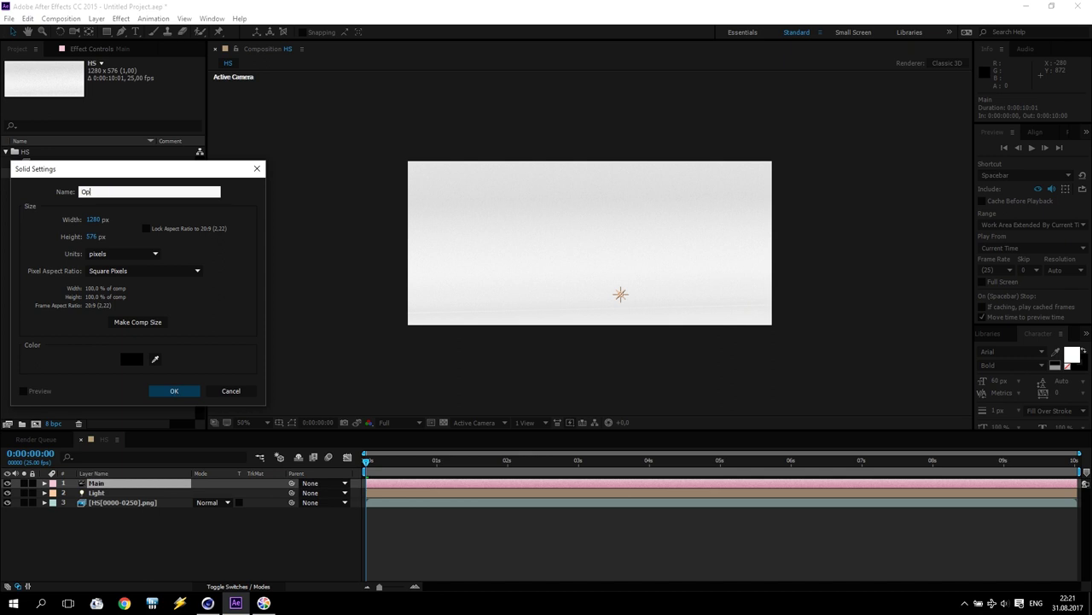
type("tical")
left_click(173, 391)
left_click(121, 18)
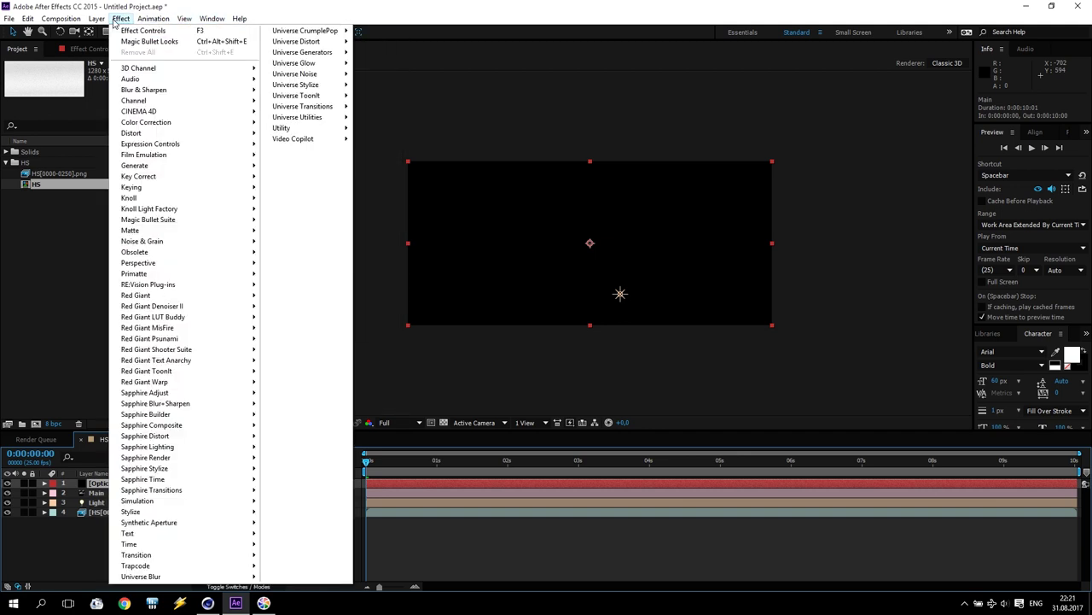
mouse_move(318, 141)
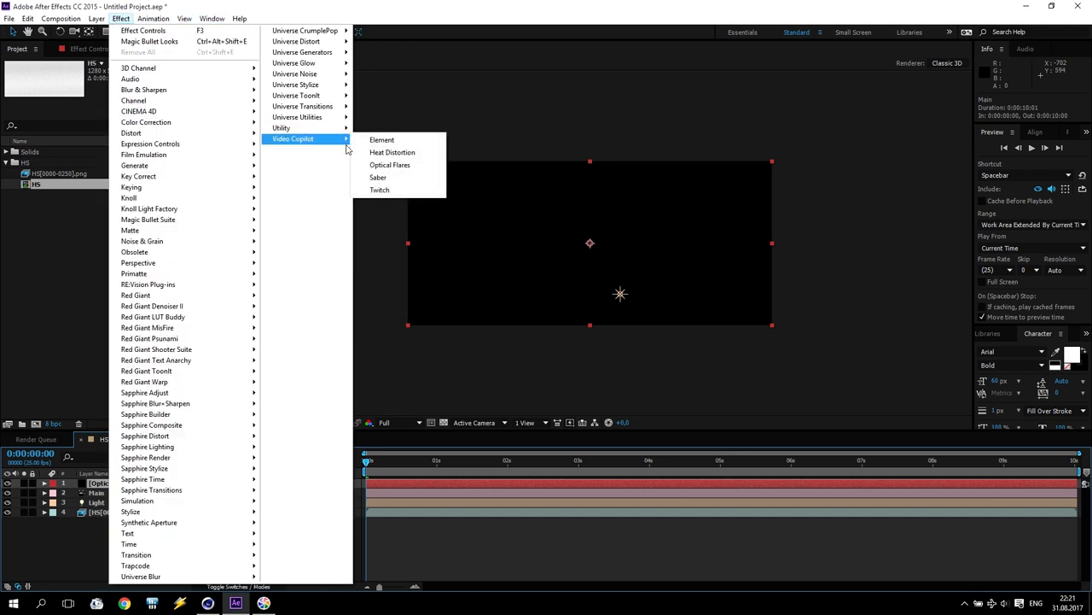
left_click(399, 165)
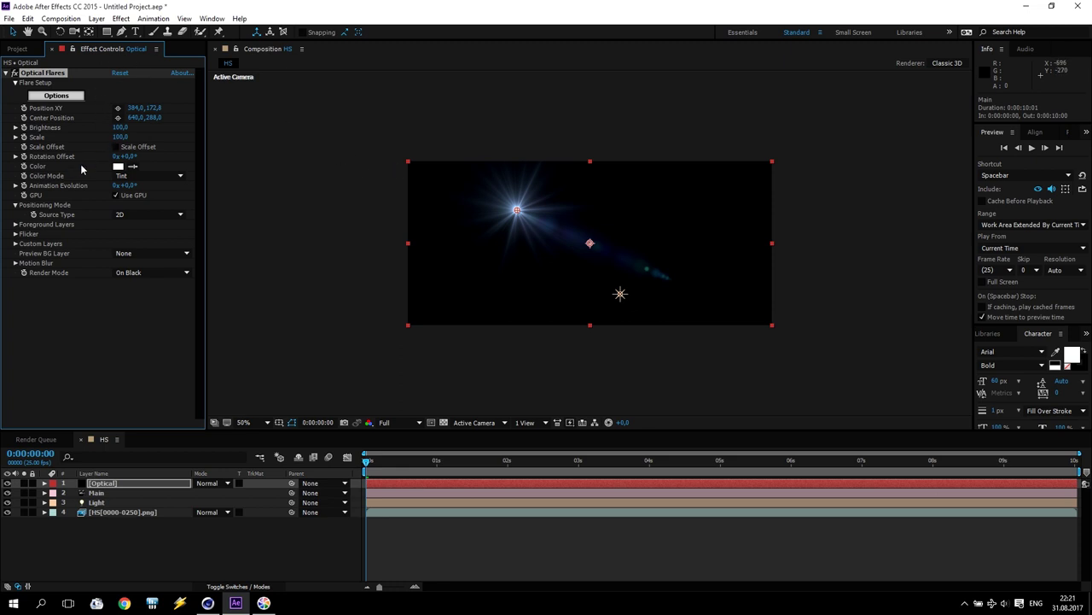
left_click(135, 215)
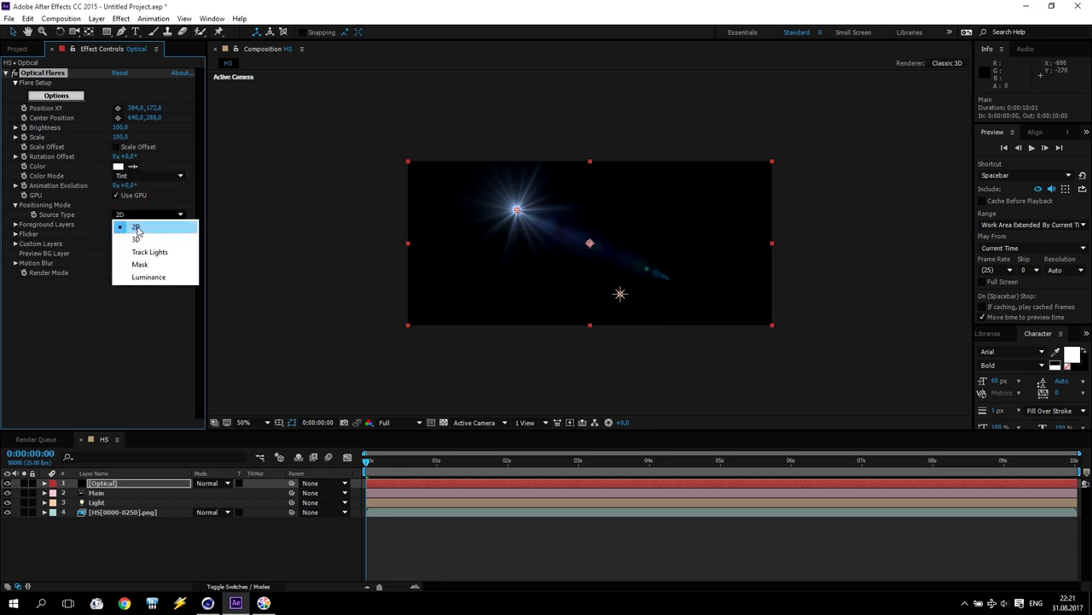
left_click(173, 252)
Set the Optical layer's blending mode to Screen
scroll(142, 486, "up", 5)
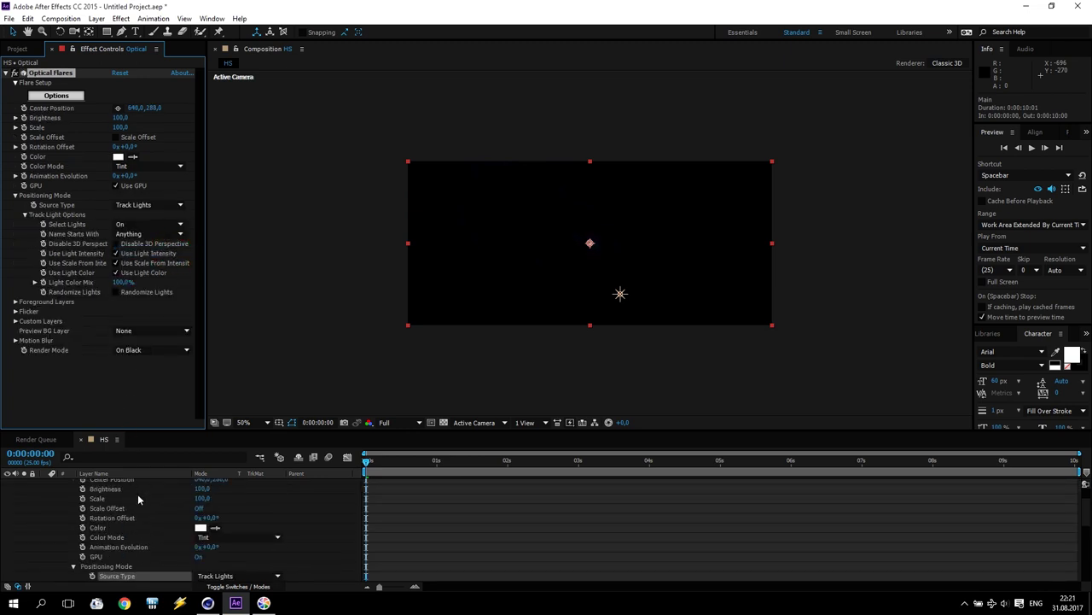
left_click(136, 483)
left_click(209, 484)
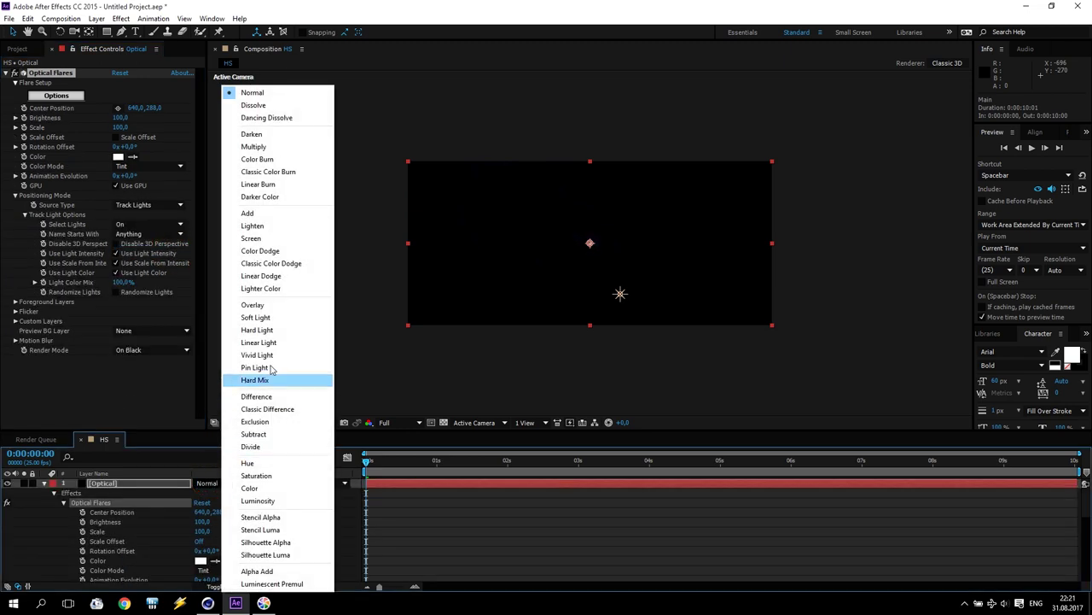
left_click(290, 239)
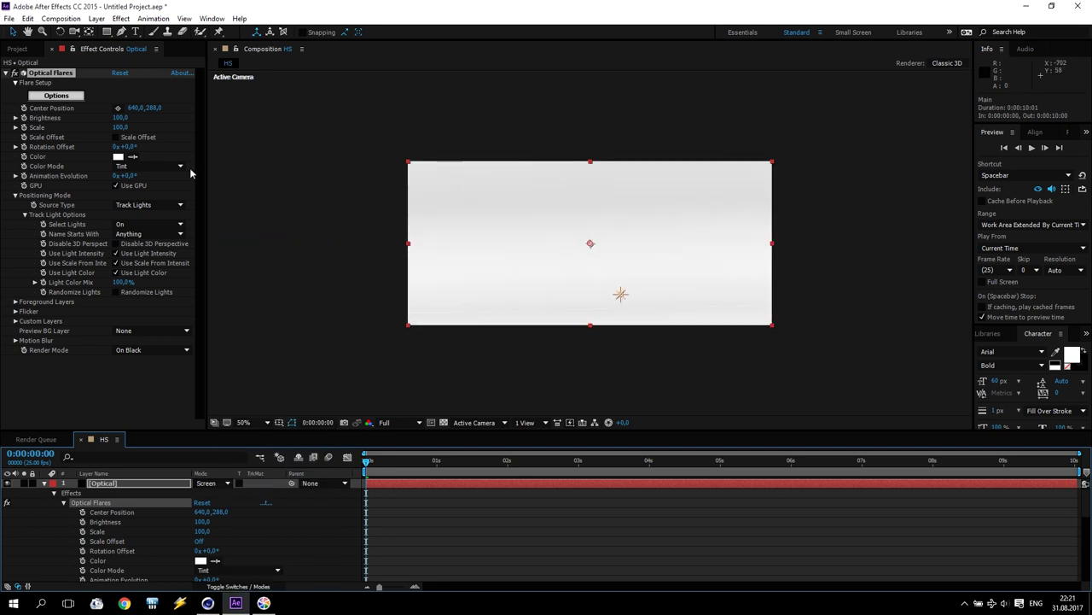
Remove the Light layer's Intensity keyframes and give it a fixed Intensity value
left_click(45, 484)
left_click(107, 503)
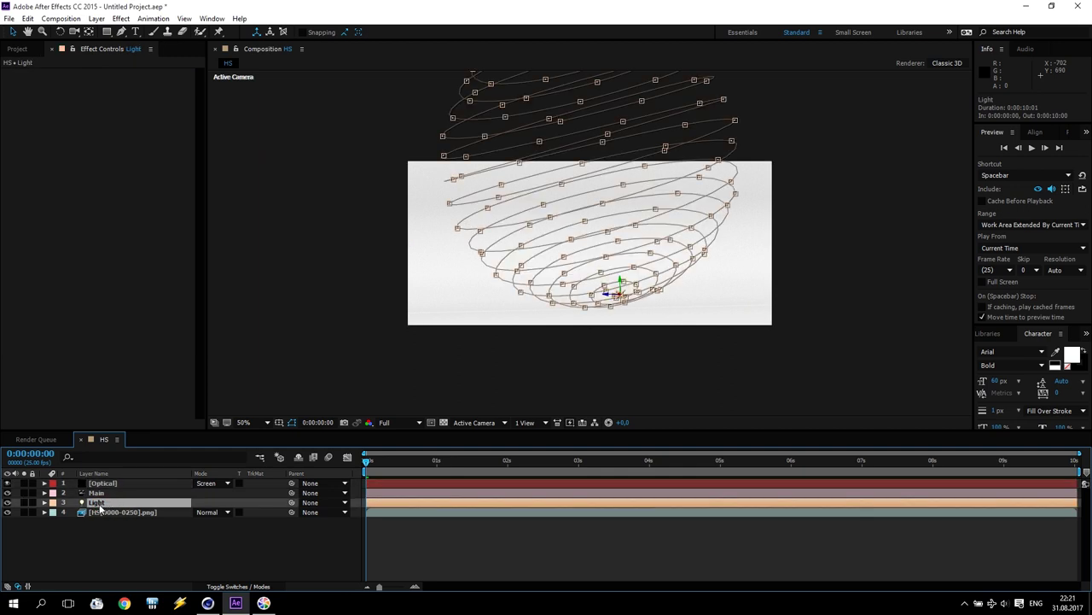
key("u")
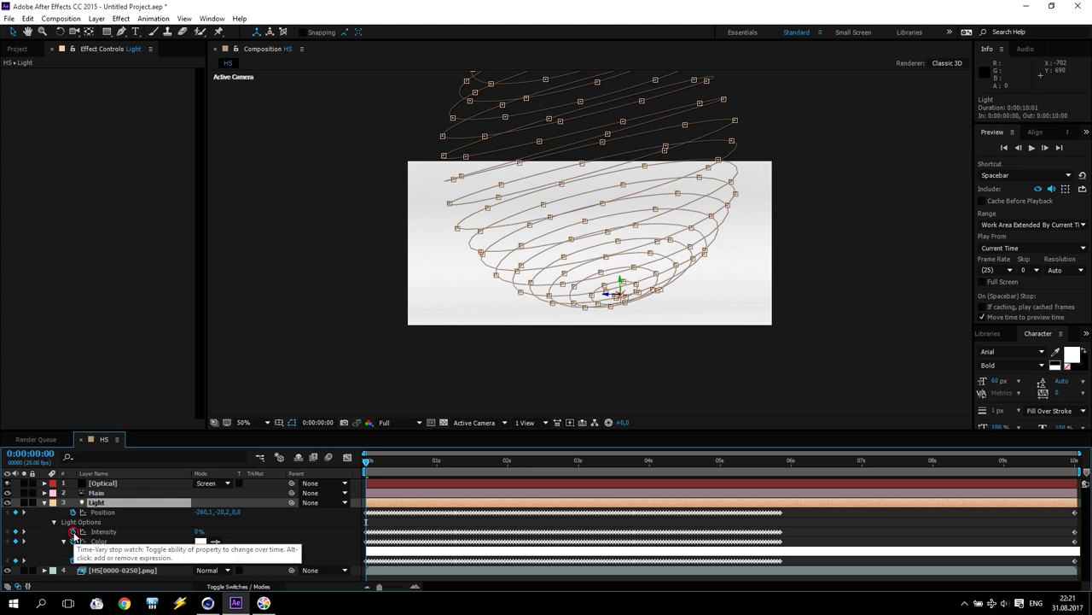
left_click(74, 531)
left_click(200, 534)
left_click(200, 533)
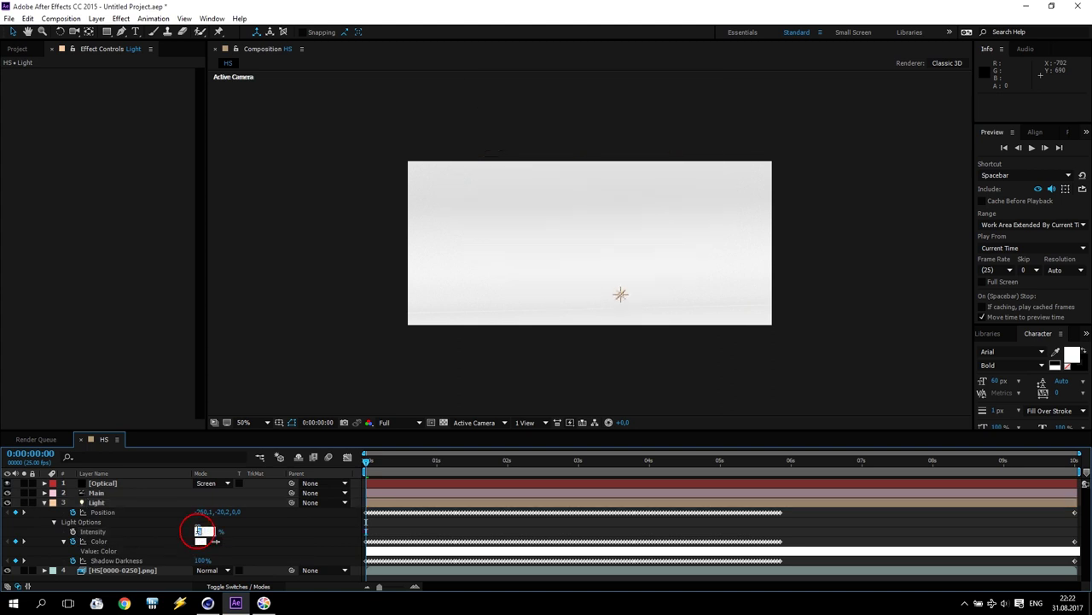
type("800")
key("Return")
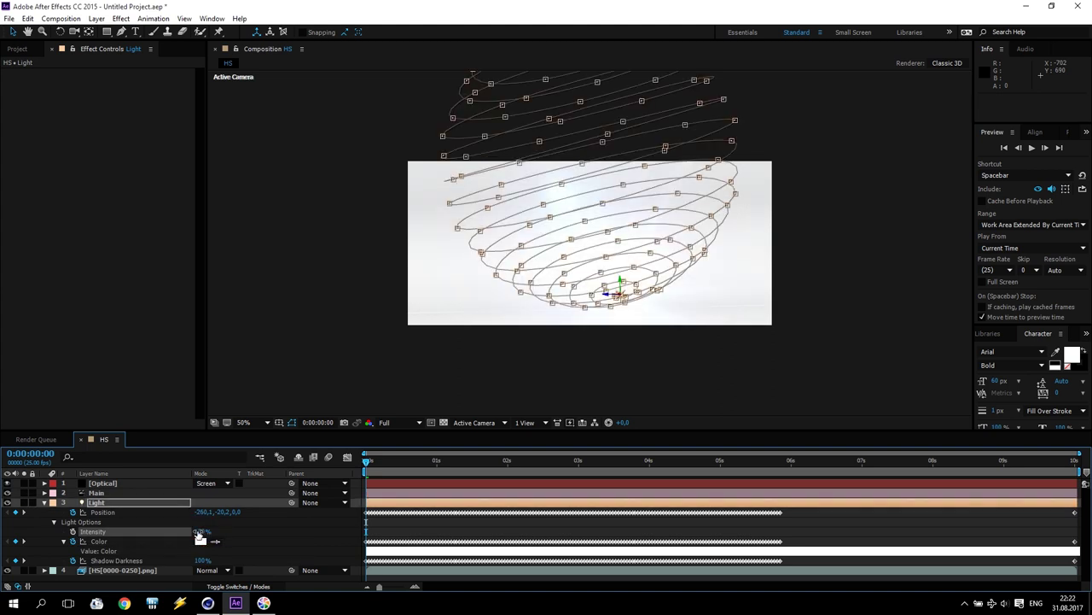
left_click(240, 540)
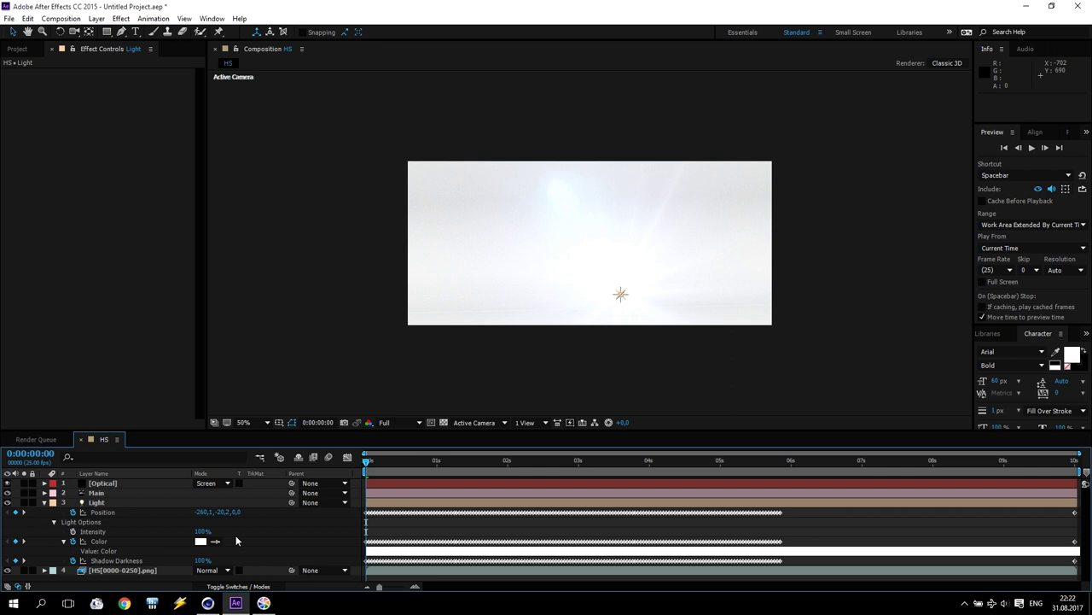
scroll(632, 309, "up", 3)
scroll(645, 324, "down", 1)
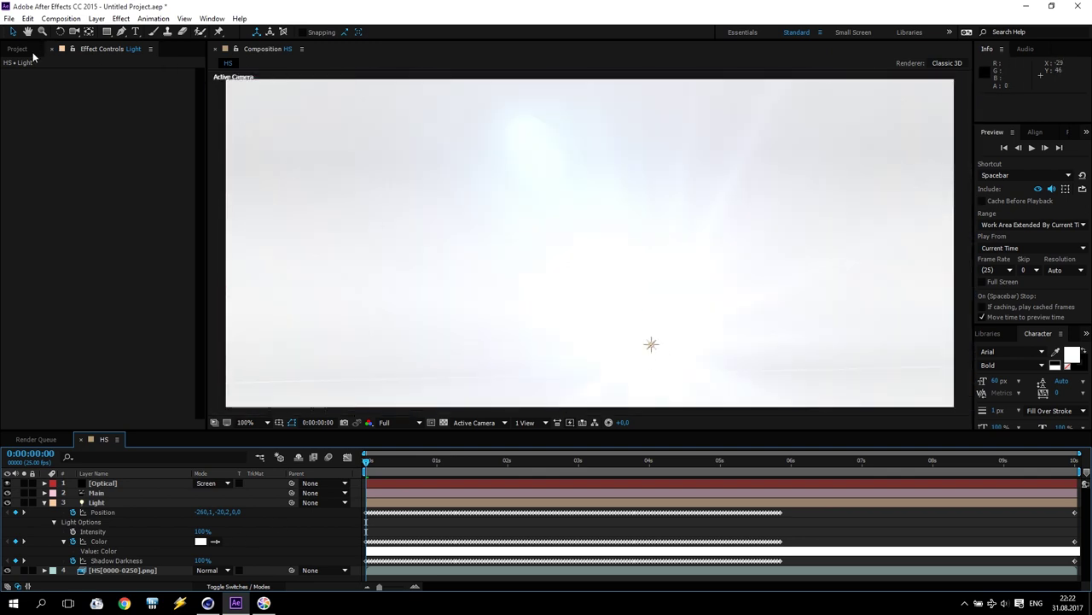
left_click(102, 483)
Clear every existing element, including Glint, Multi Iris and Spike Ball, from the flare stack
left_click(68, 96)
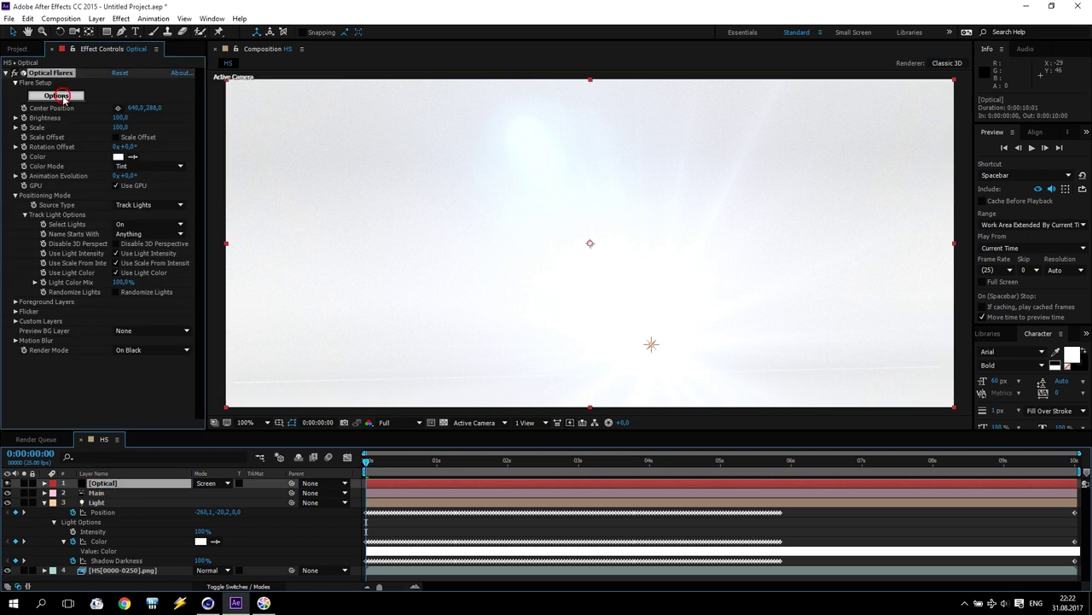
left_click(528, 412)
left_click(527, 415)
left_click(527, 414)
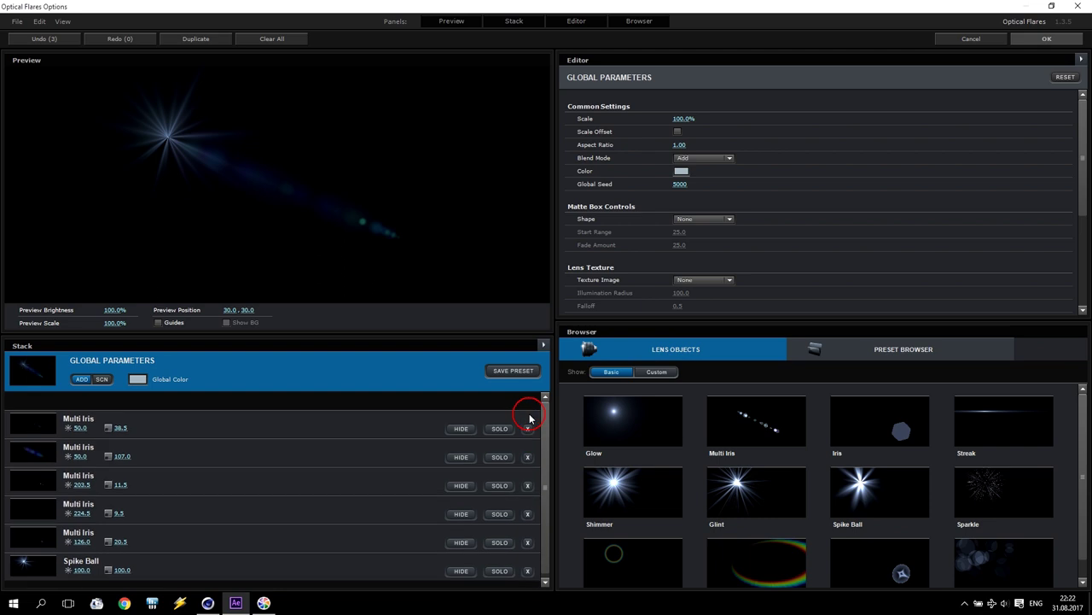
left_click(527, 413)
left_click(527, 412)
left_click(527, 412)
left_click(527, 412)
left_click(527, 413)
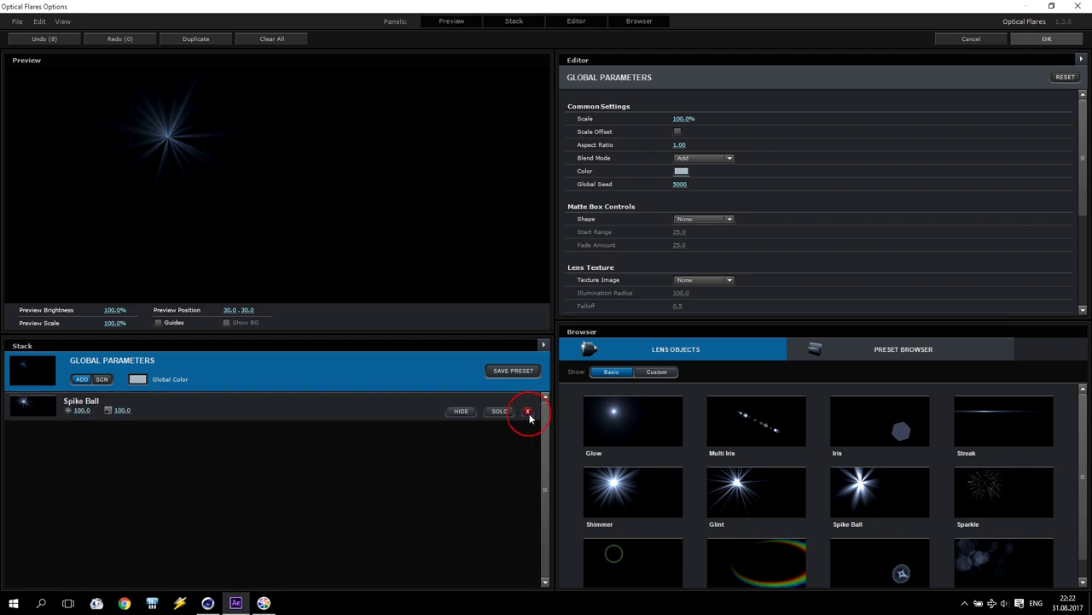
left_click(528, 413)
Set the global flare colour to white and add Glow, Glint, Streak and Ring elements
left_click(140, 378)
left_click_drag(145, 374, 80, 253)
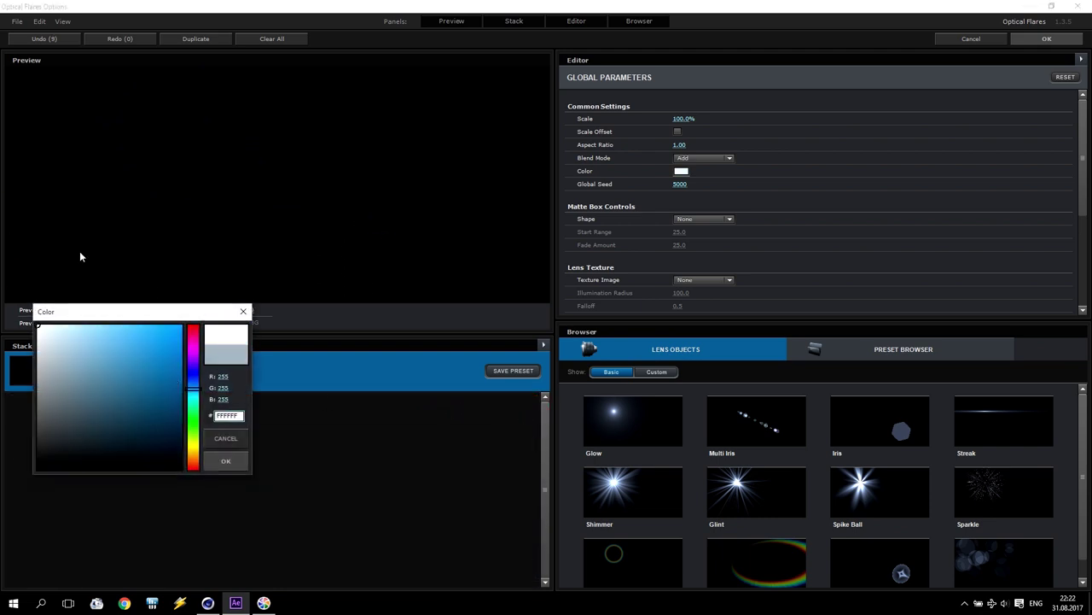
left_click(345, 444)
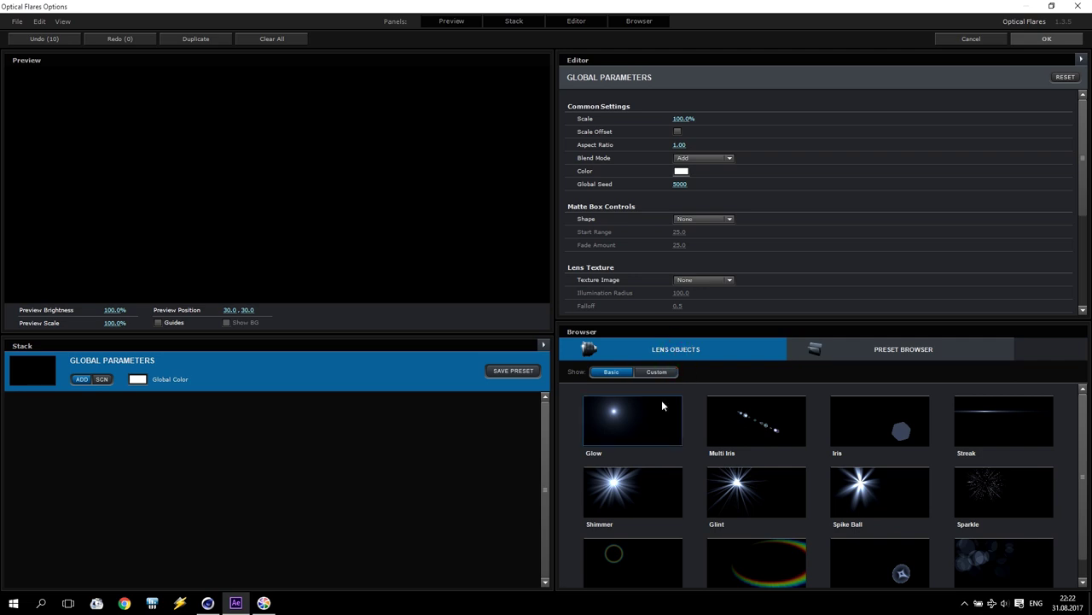
left_click(630, 423)
left_click(757, 492)
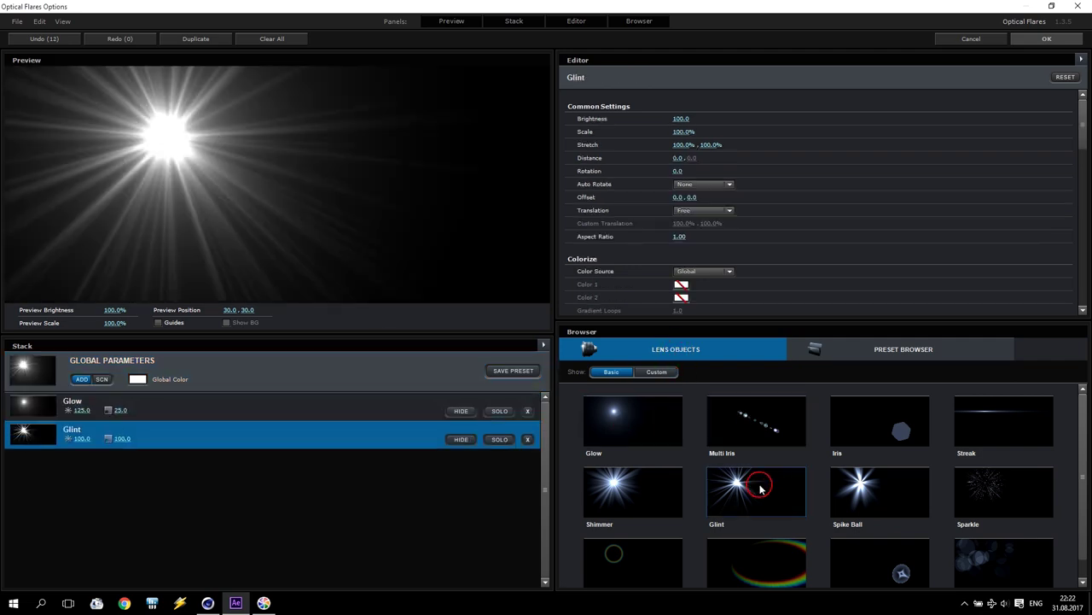
left_click(1004, 421)
left_click(633, 561)
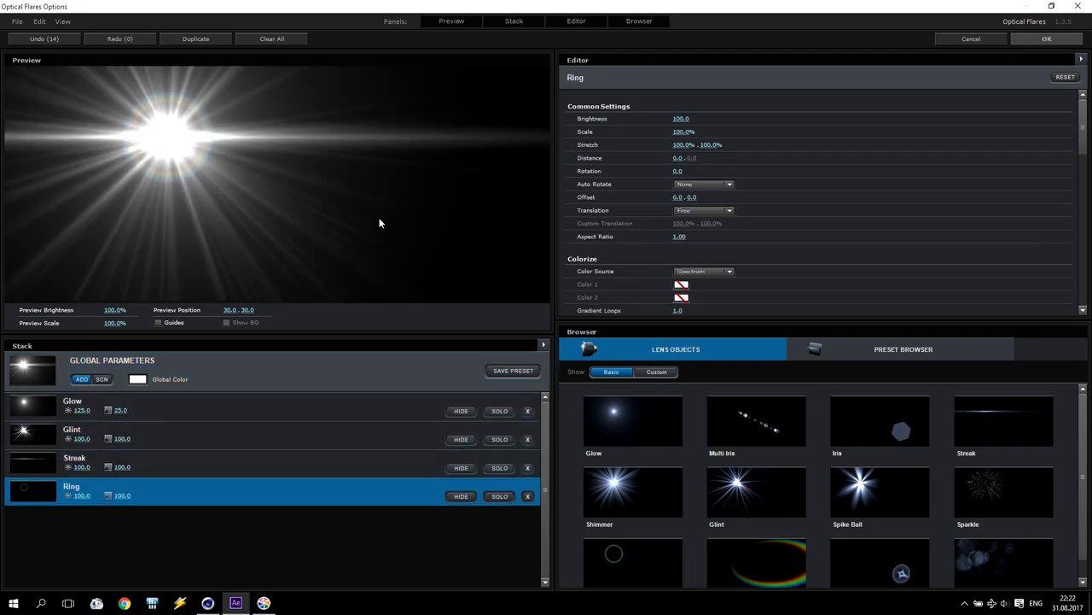
Set the lens Texture Image to Dirty and apply the flare
left_click(192, 373)
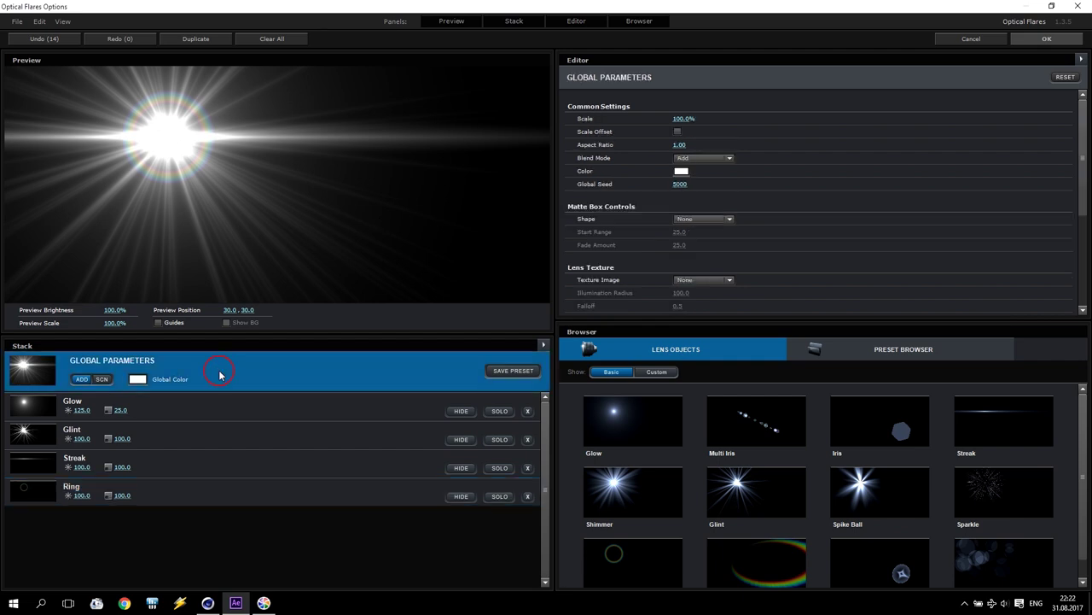
left_click(701, 280)
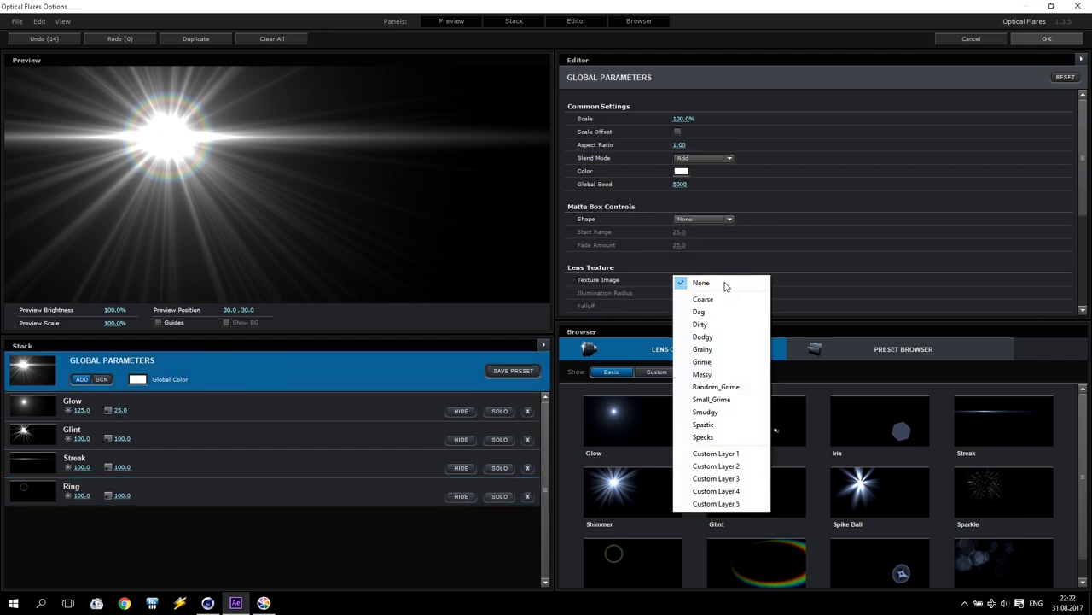
left_click(725, 326)
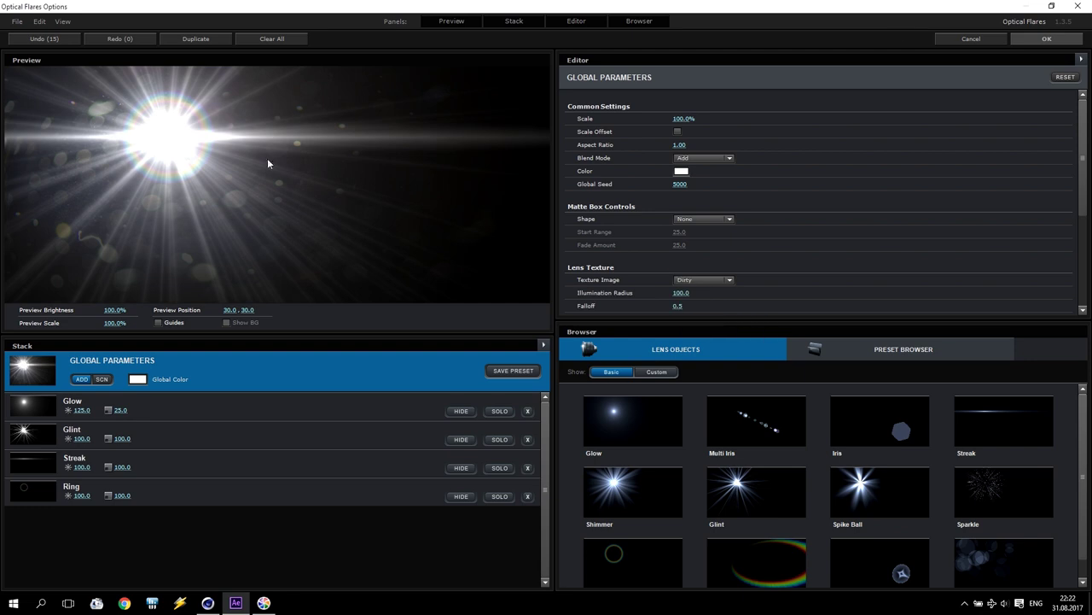
left_click(1036, 40)
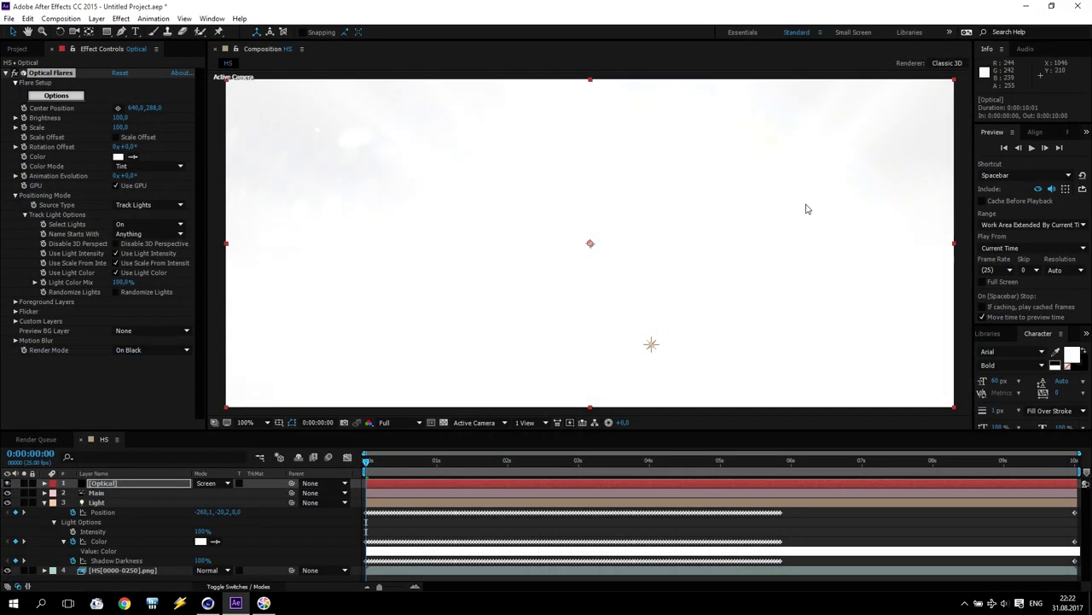
Preview the comp and set the Optical Flares Scale to 50
key("slash")
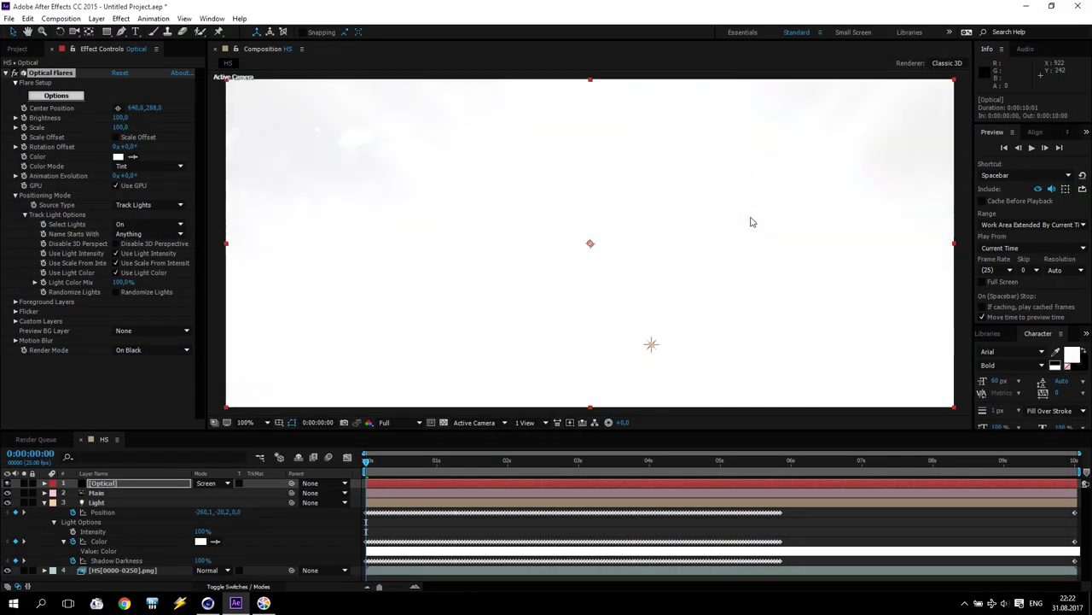
left_click(1031, 147)
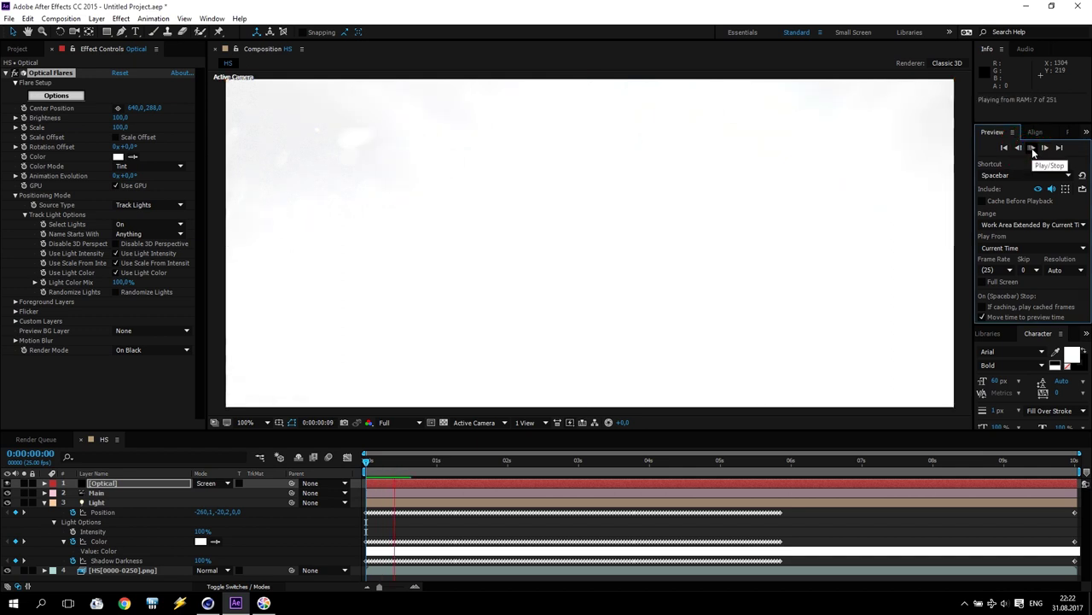
key("comma")
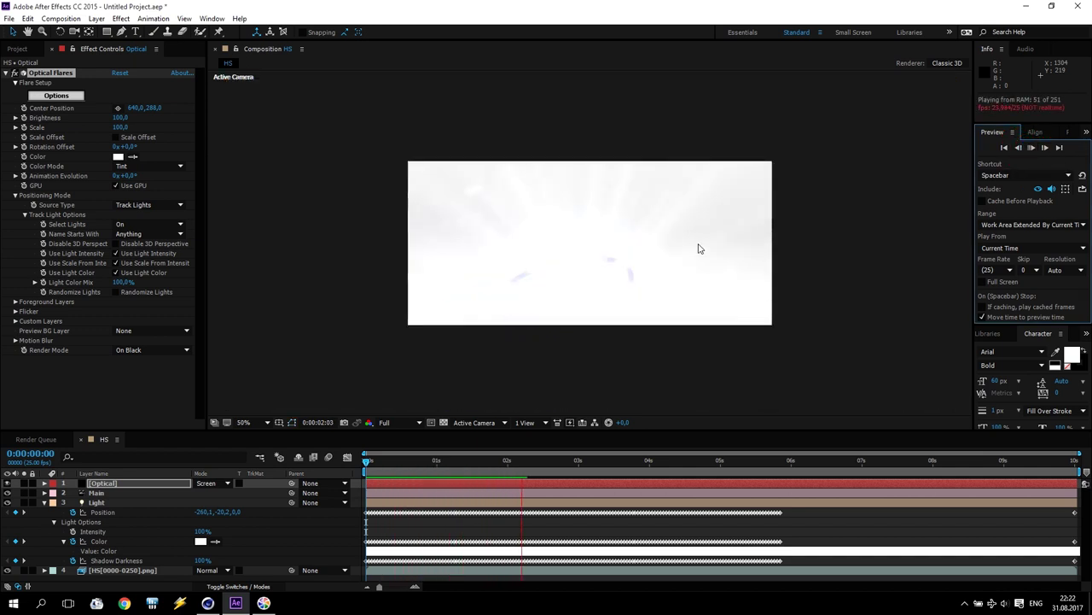
key("slash")
key("comma")
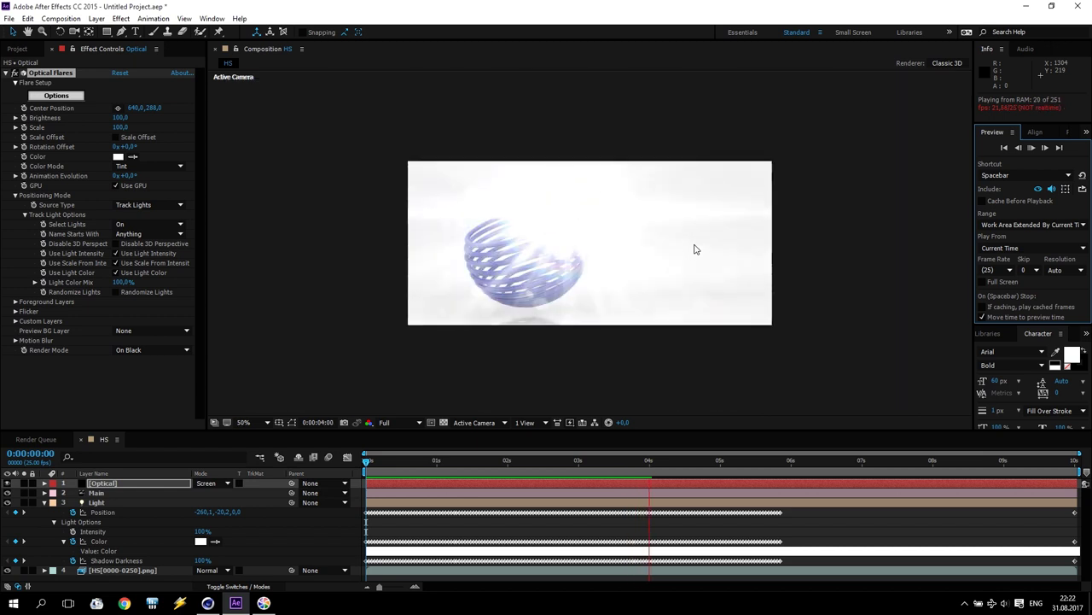
left_click(1031, 147)
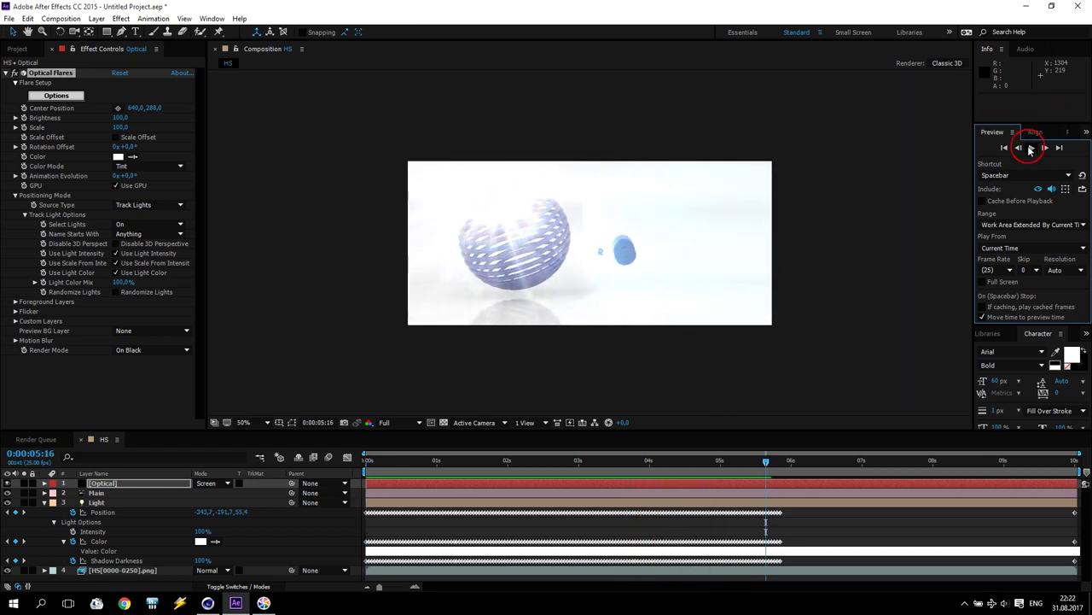
left_click(121, 128)
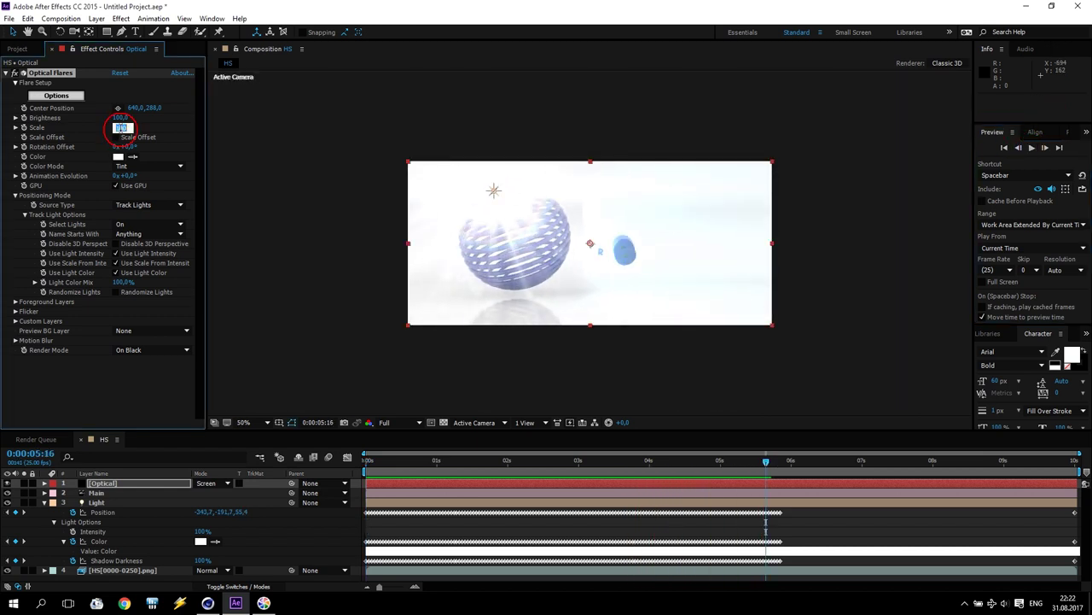
type("50")
key("Return")
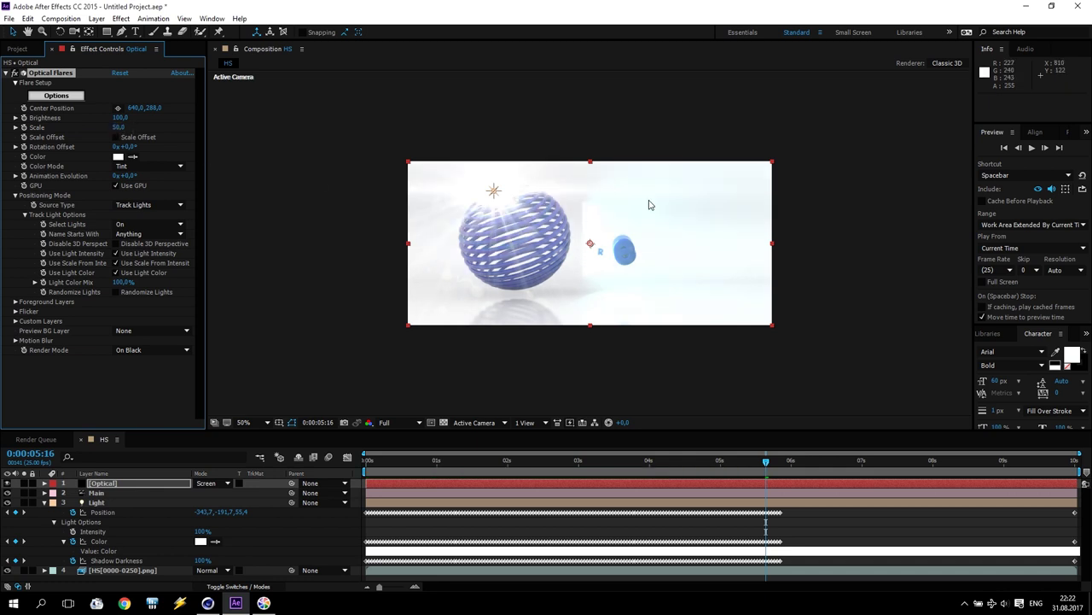
Key flare Brightness at 0 on frame 0 and 100 at one second
left_click_drag(765, 464, 335, 470)
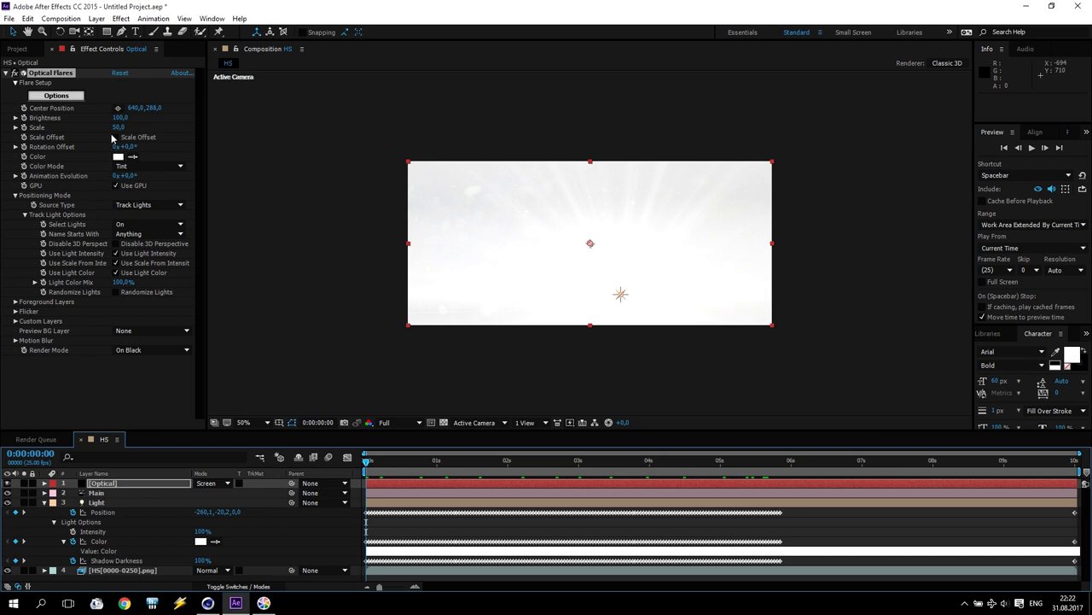
left_click_drag(117, 122, 3, 146)
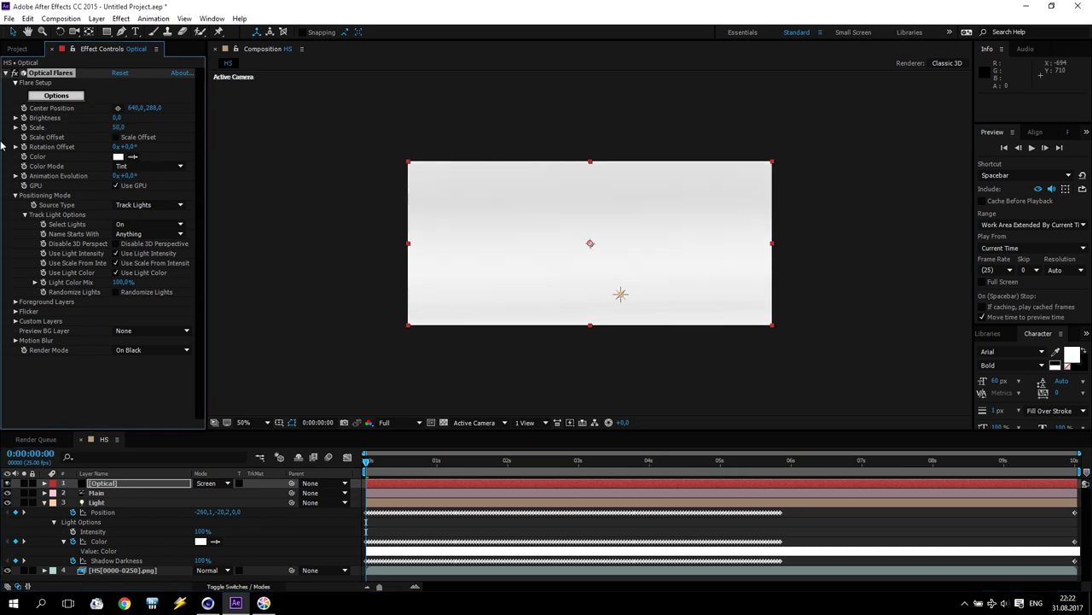
left_click_drag(368, 468, 439, 468)
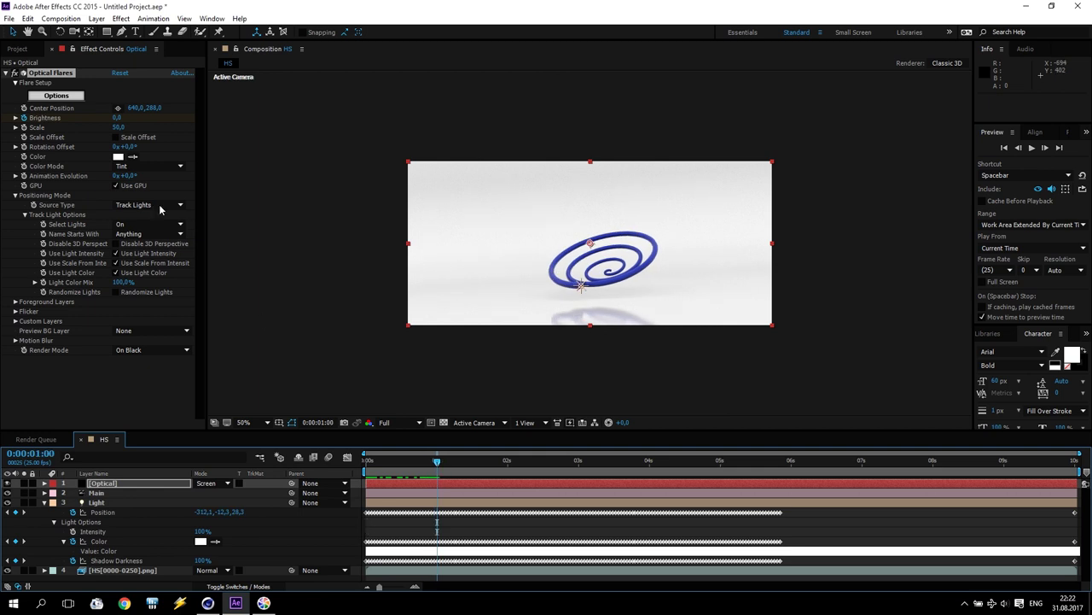
left_click(116, 119)
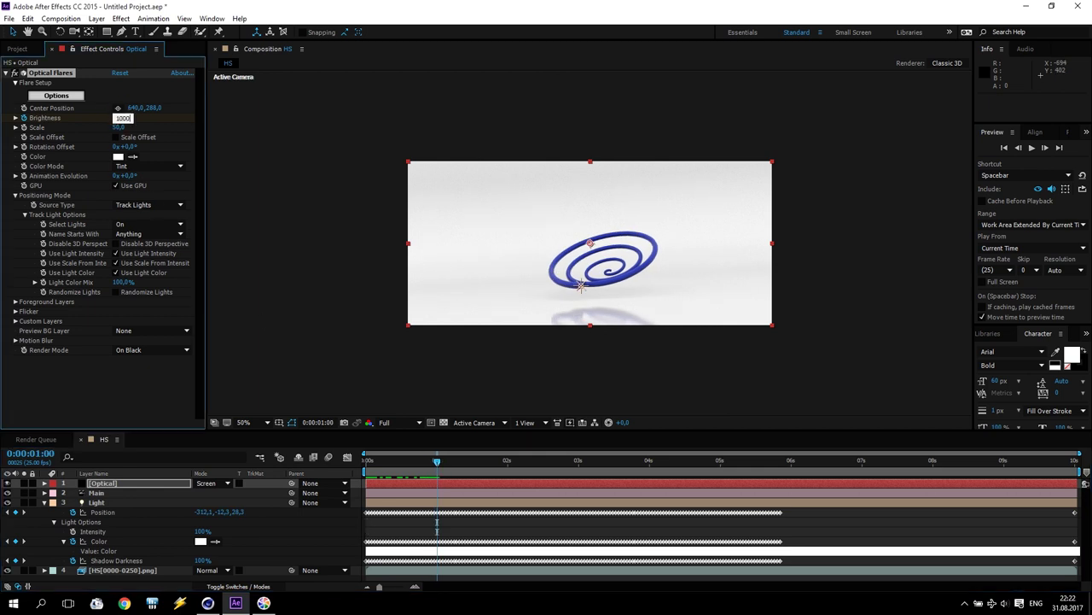
type("100")
key("Return")
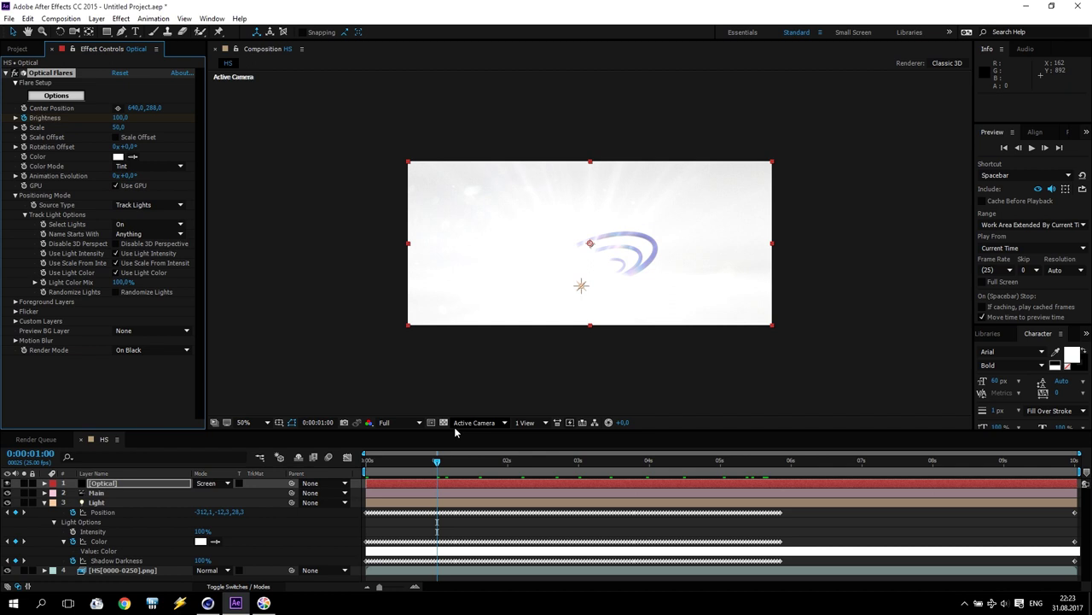
Key Brightness 0 near 5:21 and hold 100 at the five-second mark
left_click_drag(439, 465, 783, 492)
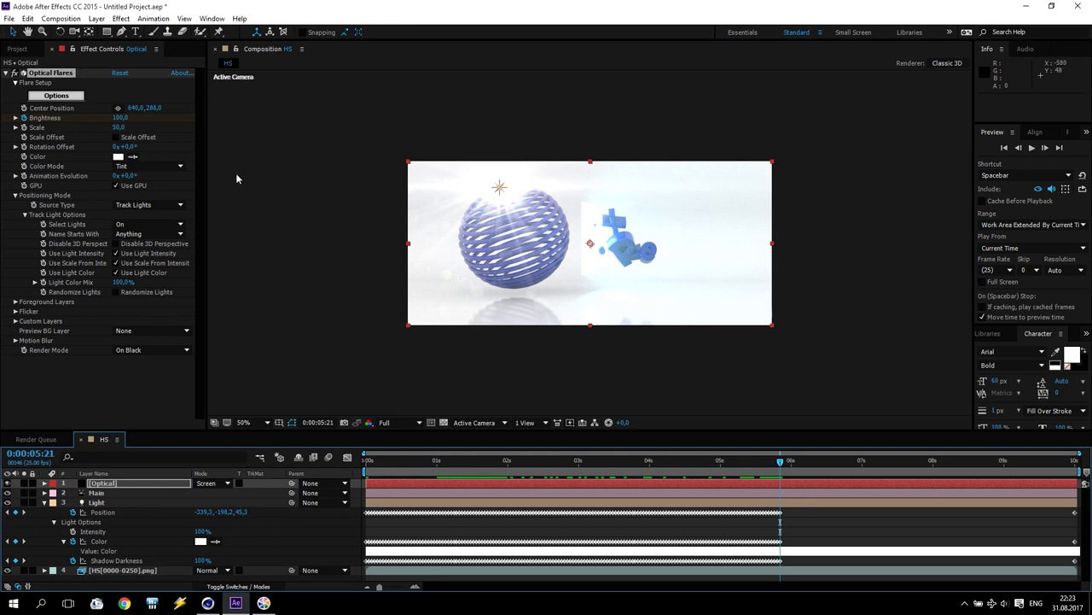
left_click_drag(118, 117, 47, 127)
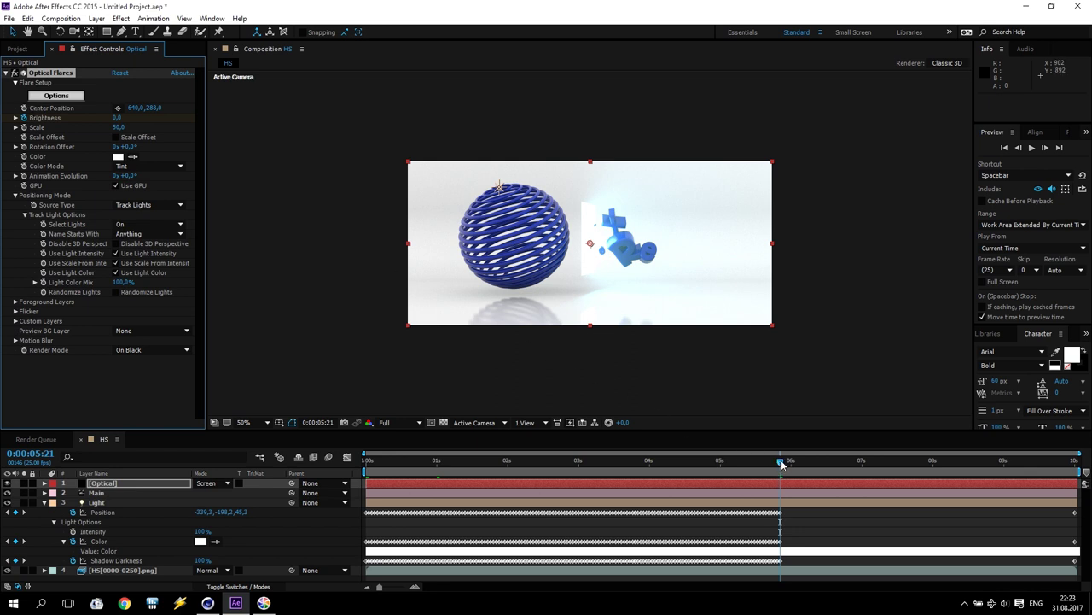
left_click_drag(779, 462, 720, 461)
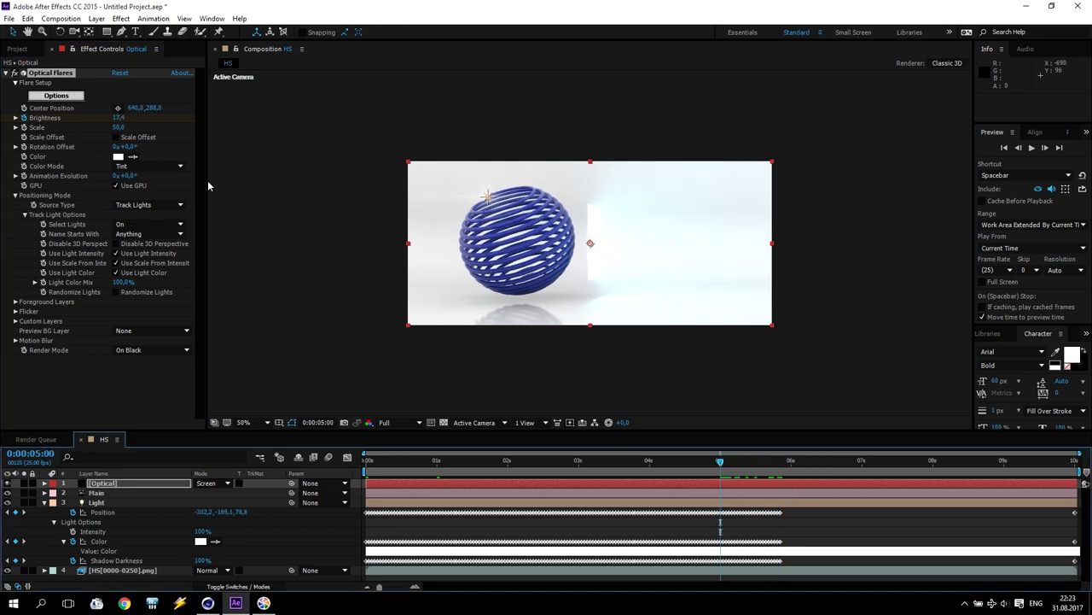
left_click(118, 120)
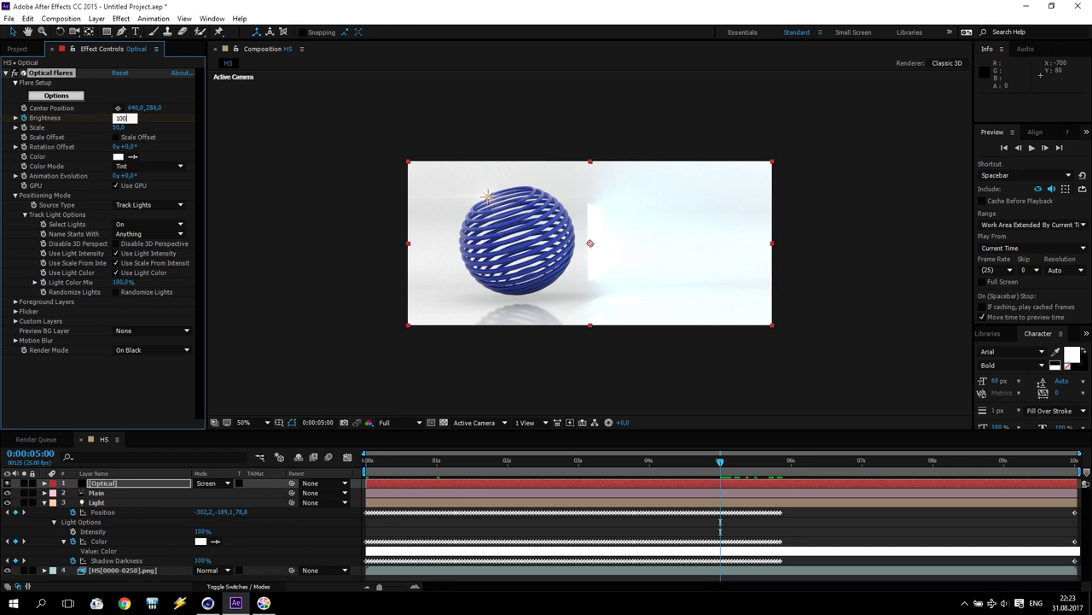
type("100")
key("Return")
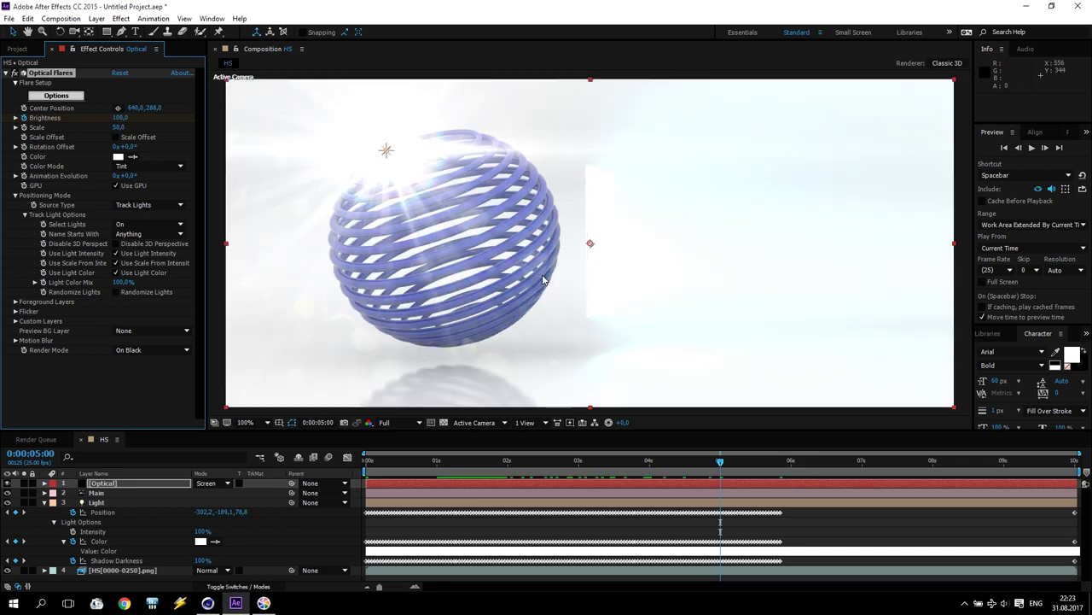
Preview the flare fade animation from the first frame
key("period")
left_click(1004, 147)
left_click(1031, 147)
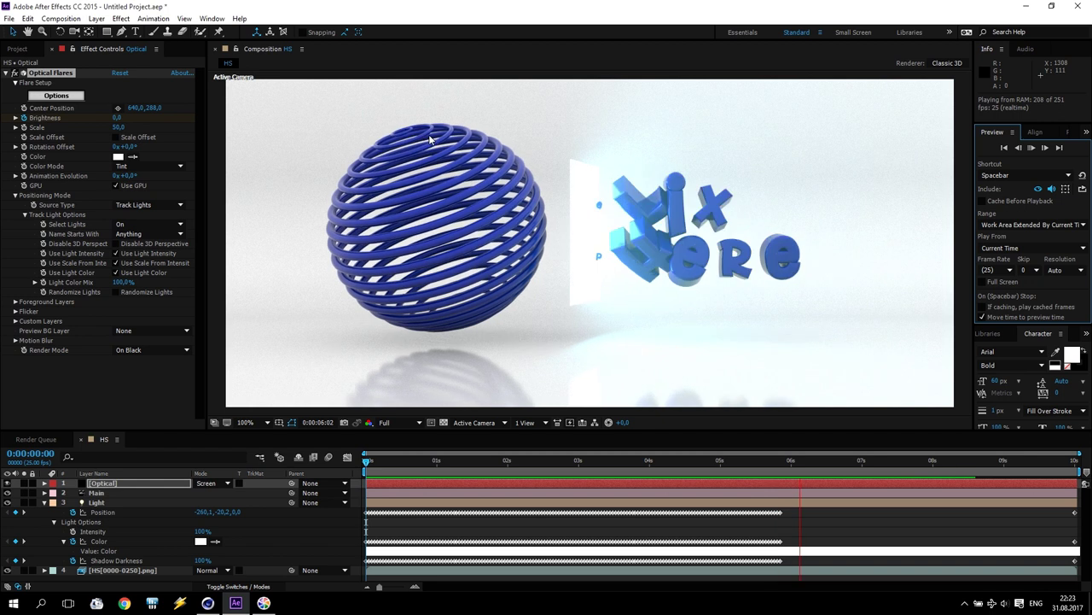
key("space")
Add a new adjustment layer above the Optical layer
left_click(98, 483)
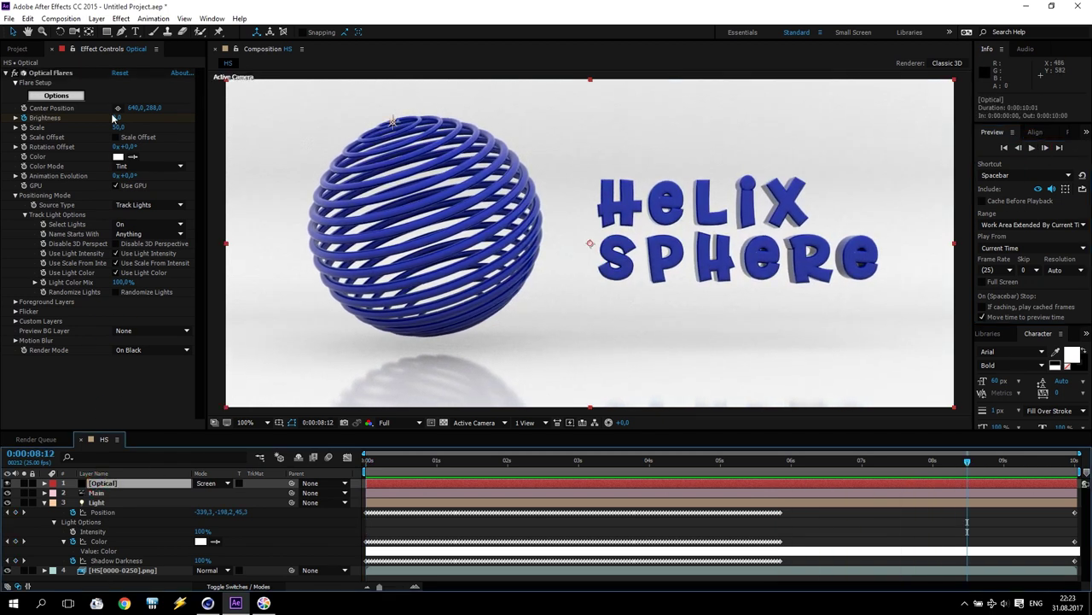
left_click(120, 19)
mouse_move(96, 19)
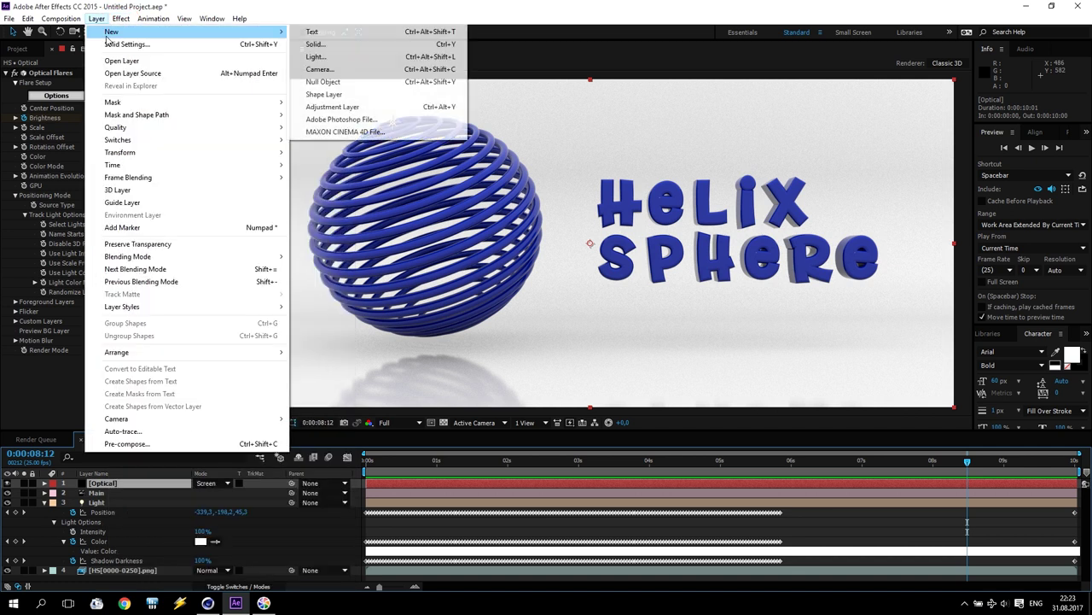
left_click(332, 106)
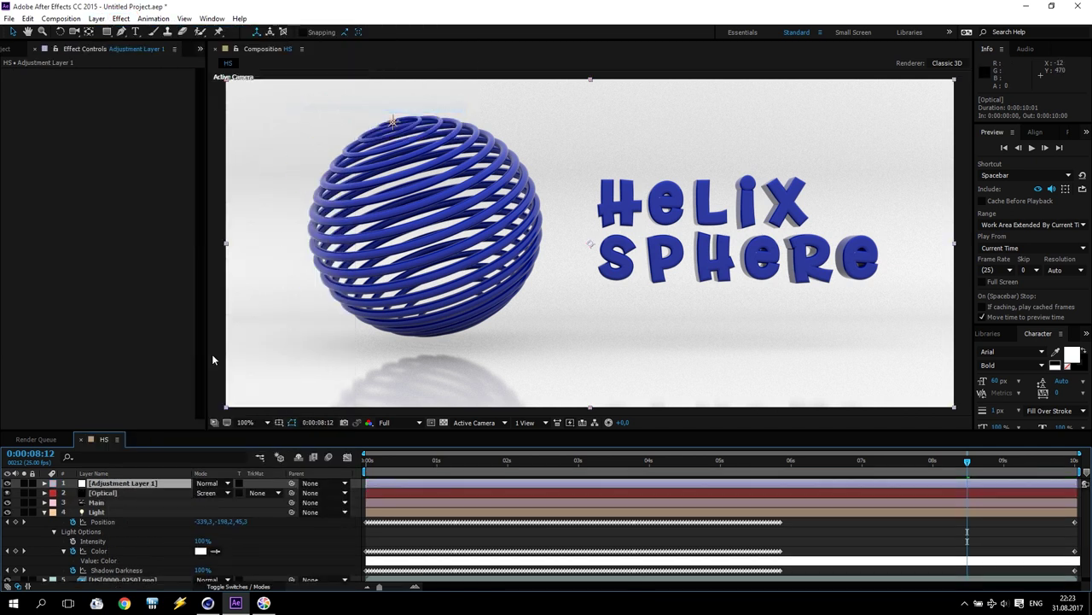
Apply Magic Bullet Looks to it with the Classic Tension look
left_click(120, 18)
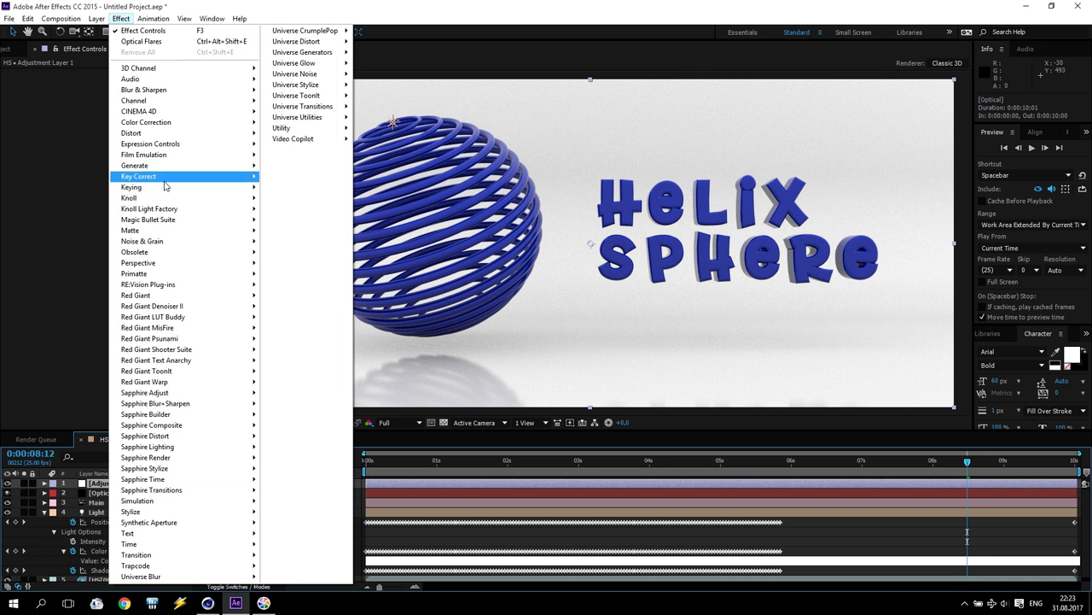
mouse_move(188, 219)
left_click(338, 259)
left_click(39, 101)
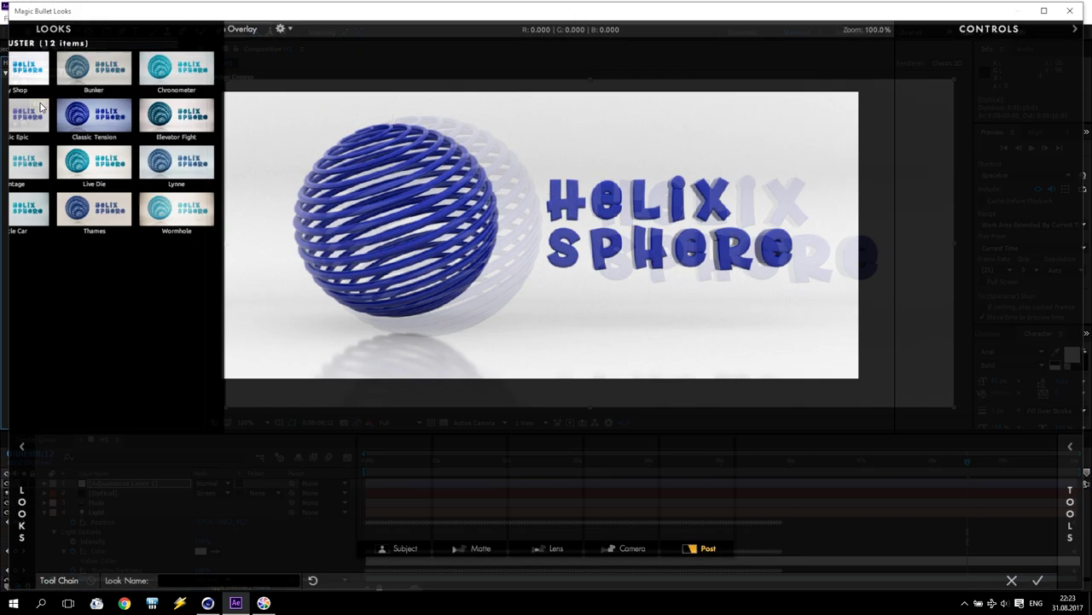
left_click(212, 123)
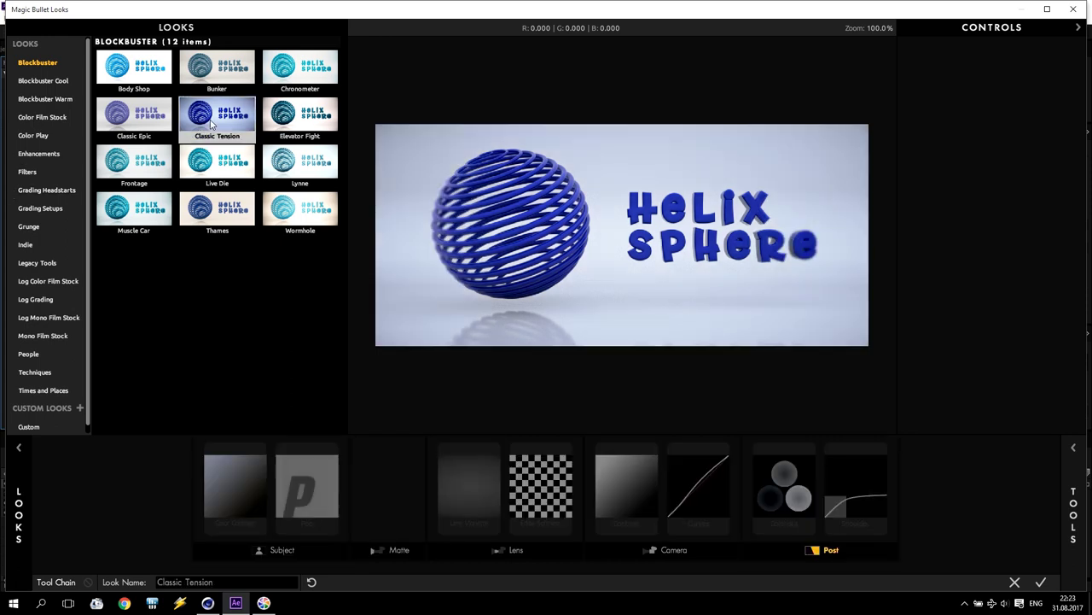
left_click(209, 121)
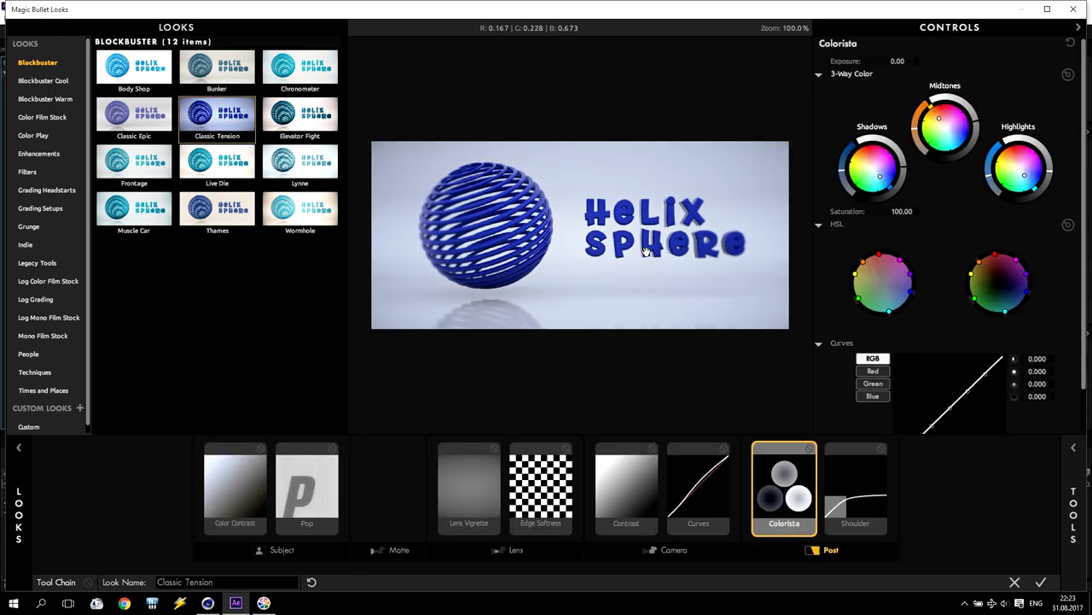
left_click(1040, 581)
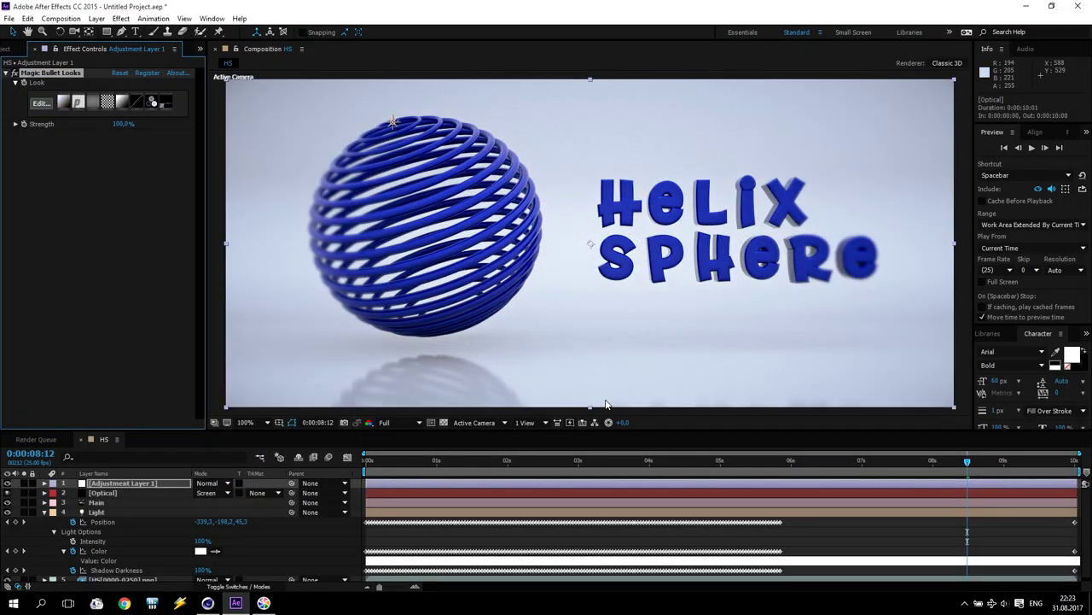
left_click(1005, 147)
left_click(1031, 147)
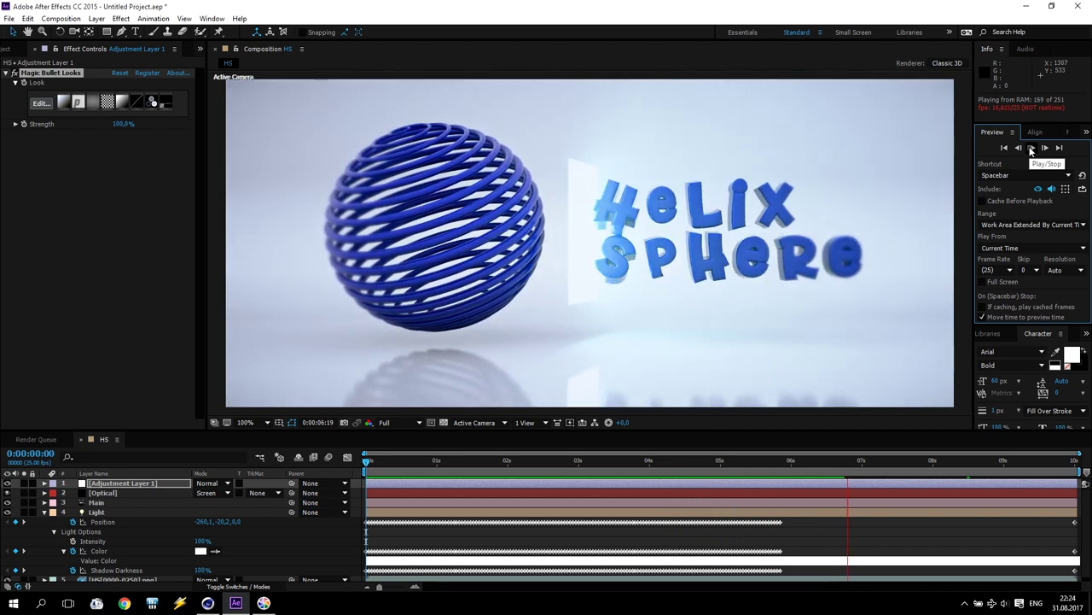
left_click(1031, 149)
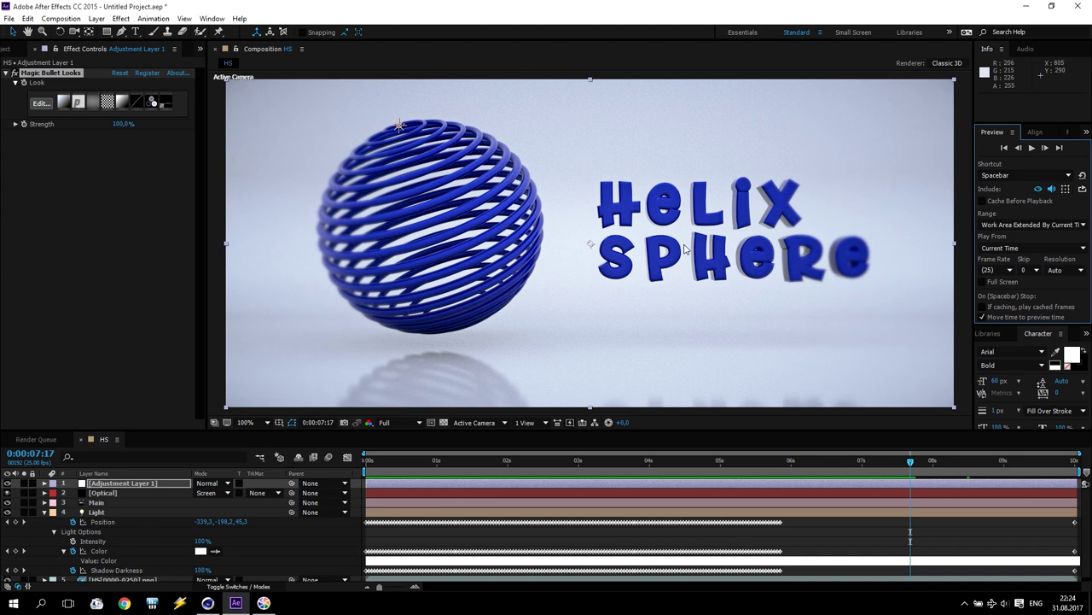